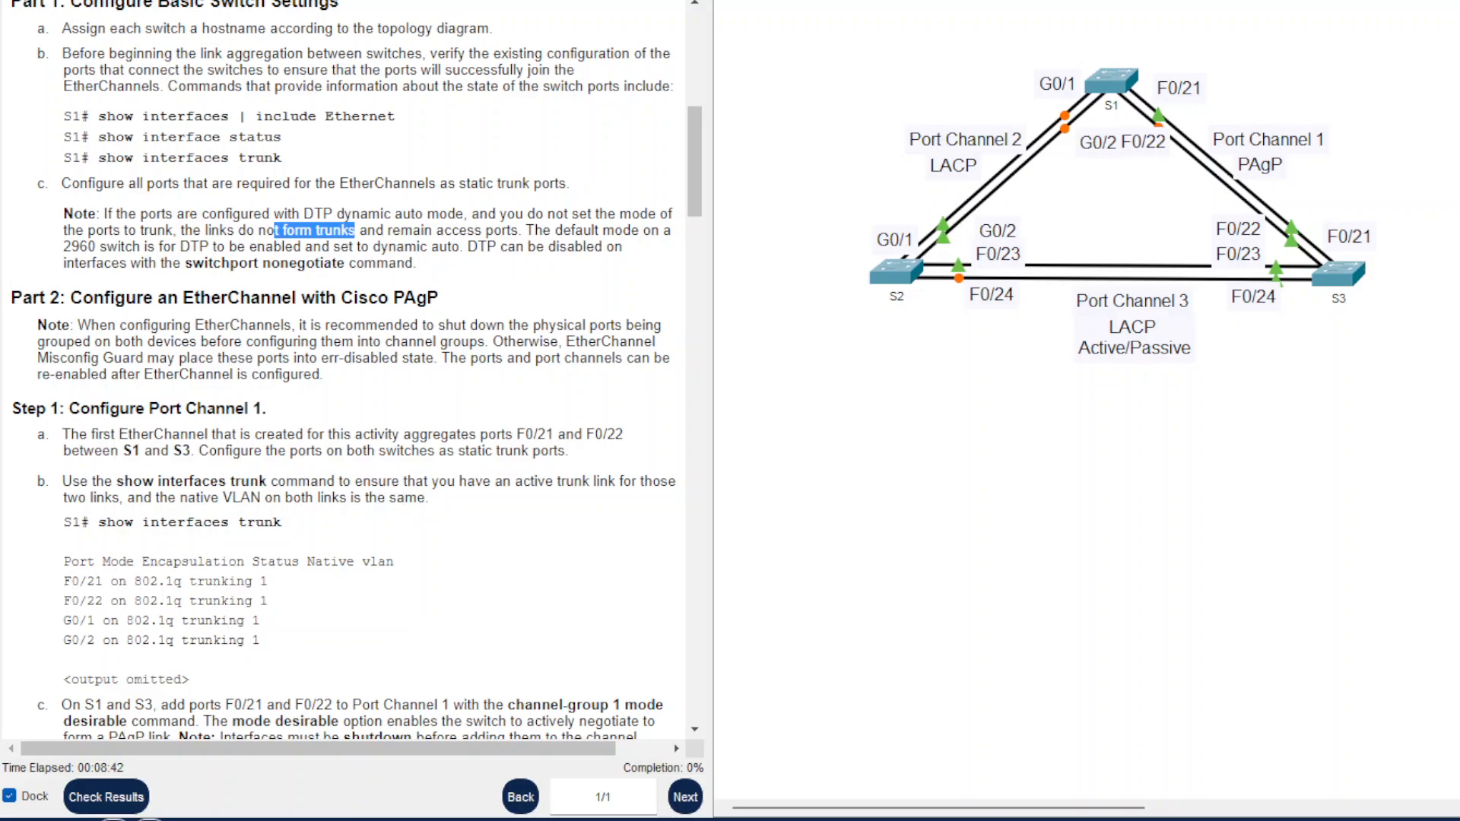
# Step: Read the Part 2 instructions on shutting down physical ports, checking trunks with show interfaces trunk, and configuring Port Channel 1
pyautogui.moveTo(436, 325); pyautogui.dragTo(497, 325)
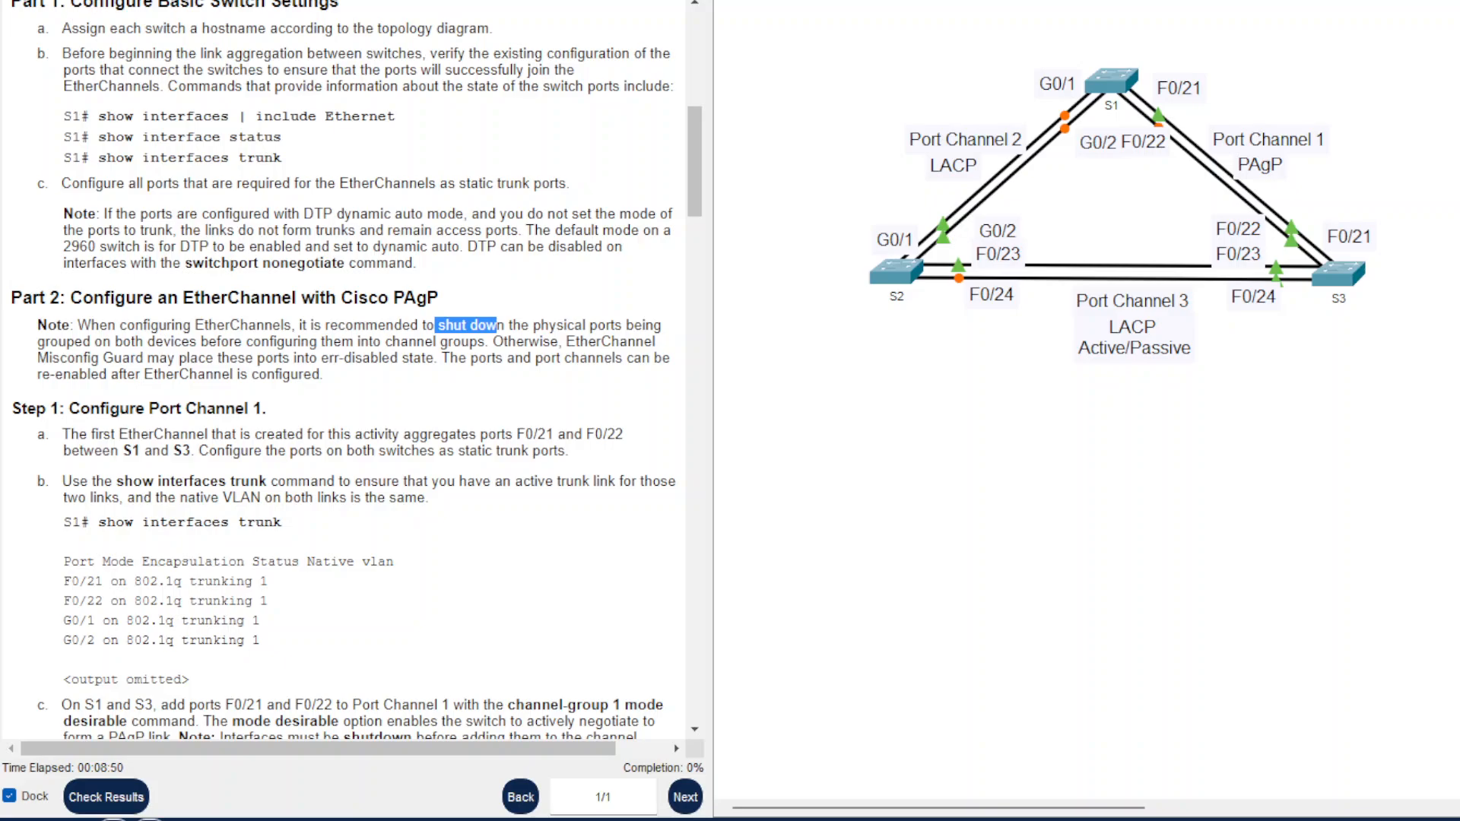
pyautogui.moveTo(385, 341); pyautogui.dragTo(497, 325)
pyautogui.moveTo(438, 359); pyautogui.dragTo(317, 359)
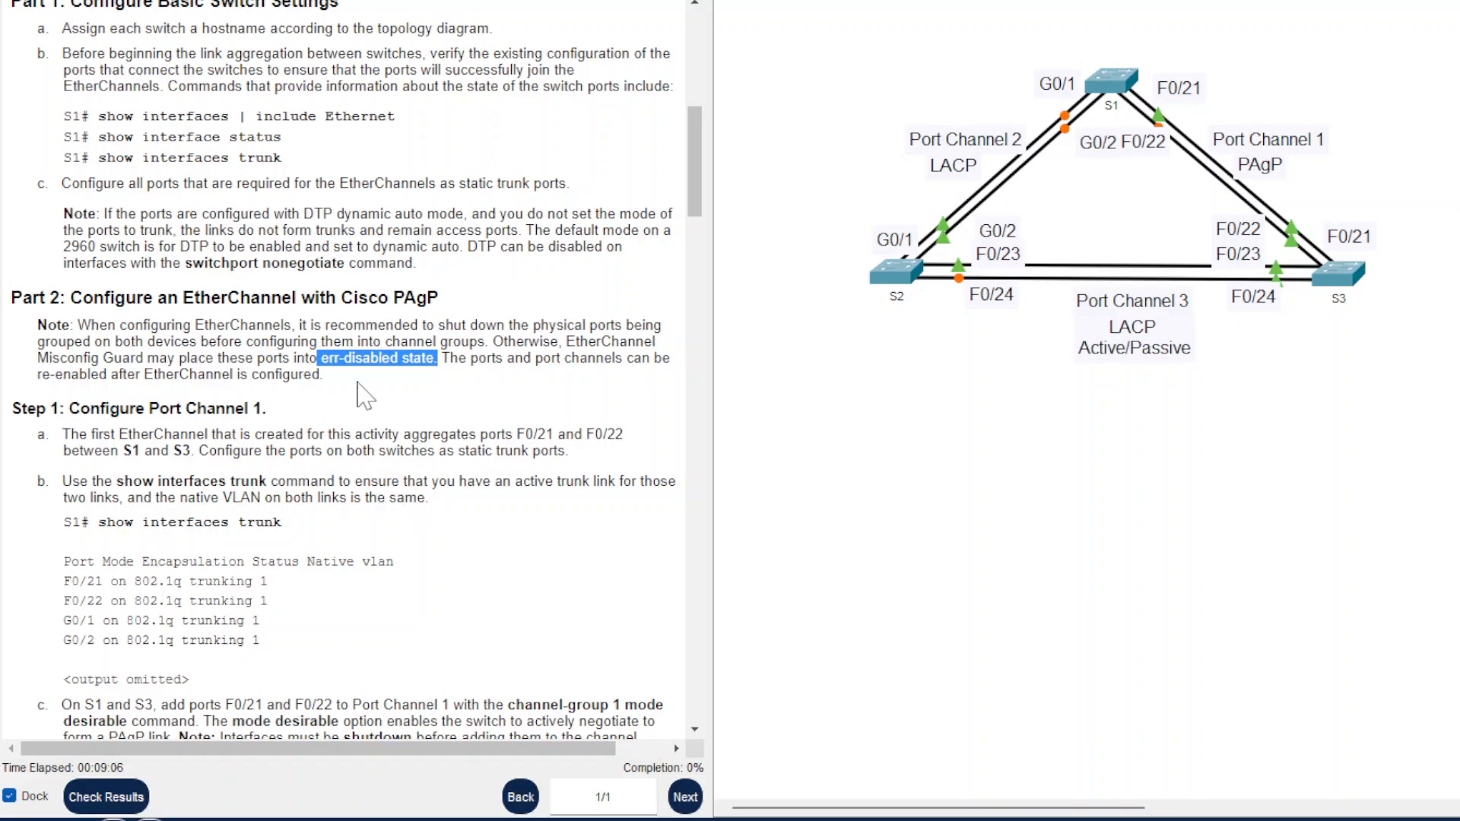
pyautogui.moveTo(438, 325); pyautogui.dragTo(504, 326)
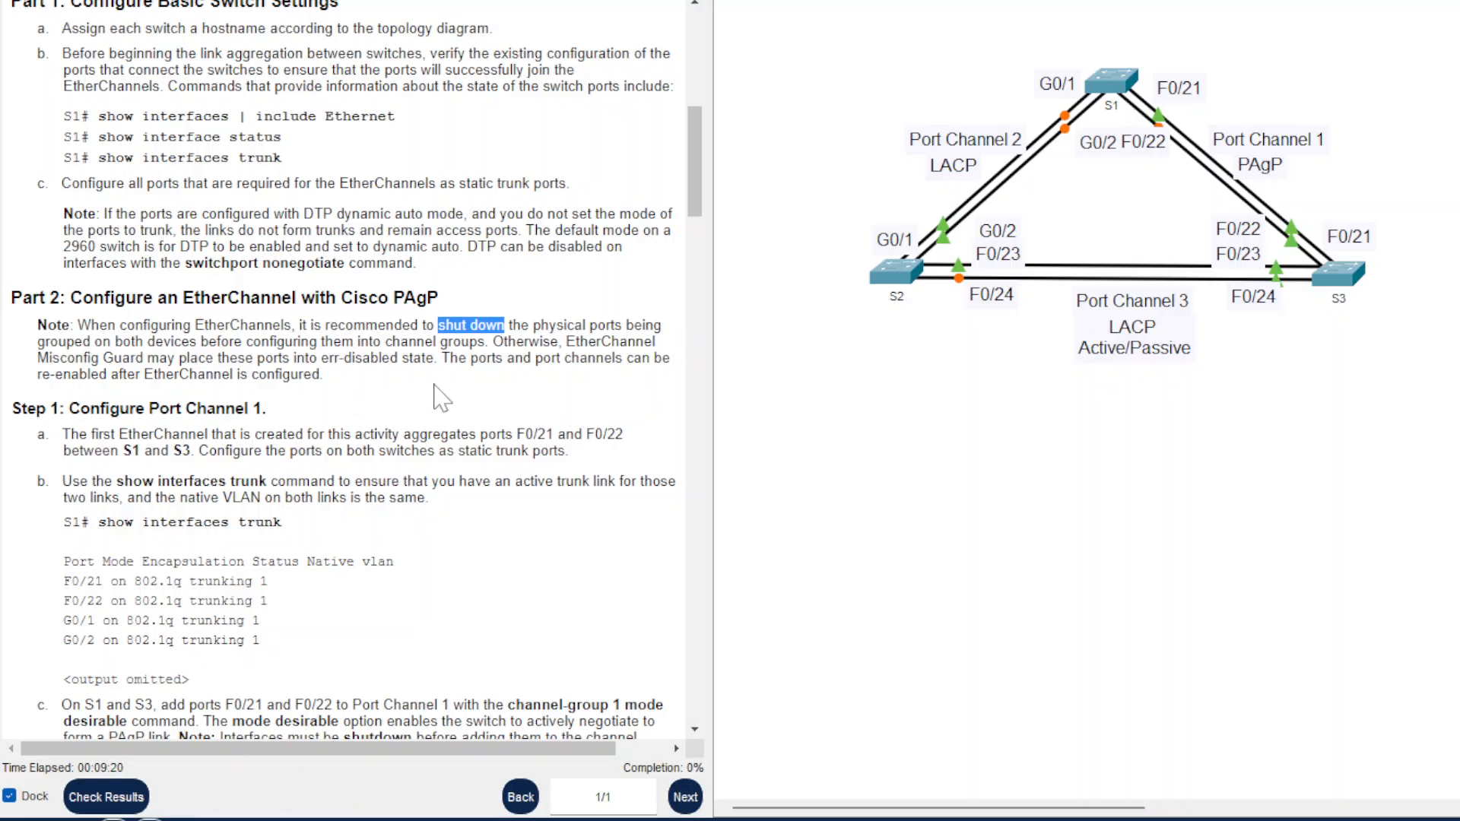
pyautogui.scroll(-1, 356, 395)
pyautogui.scroll(-1, 356, 370)
pyautogui.scroll(-1, 355, 370)
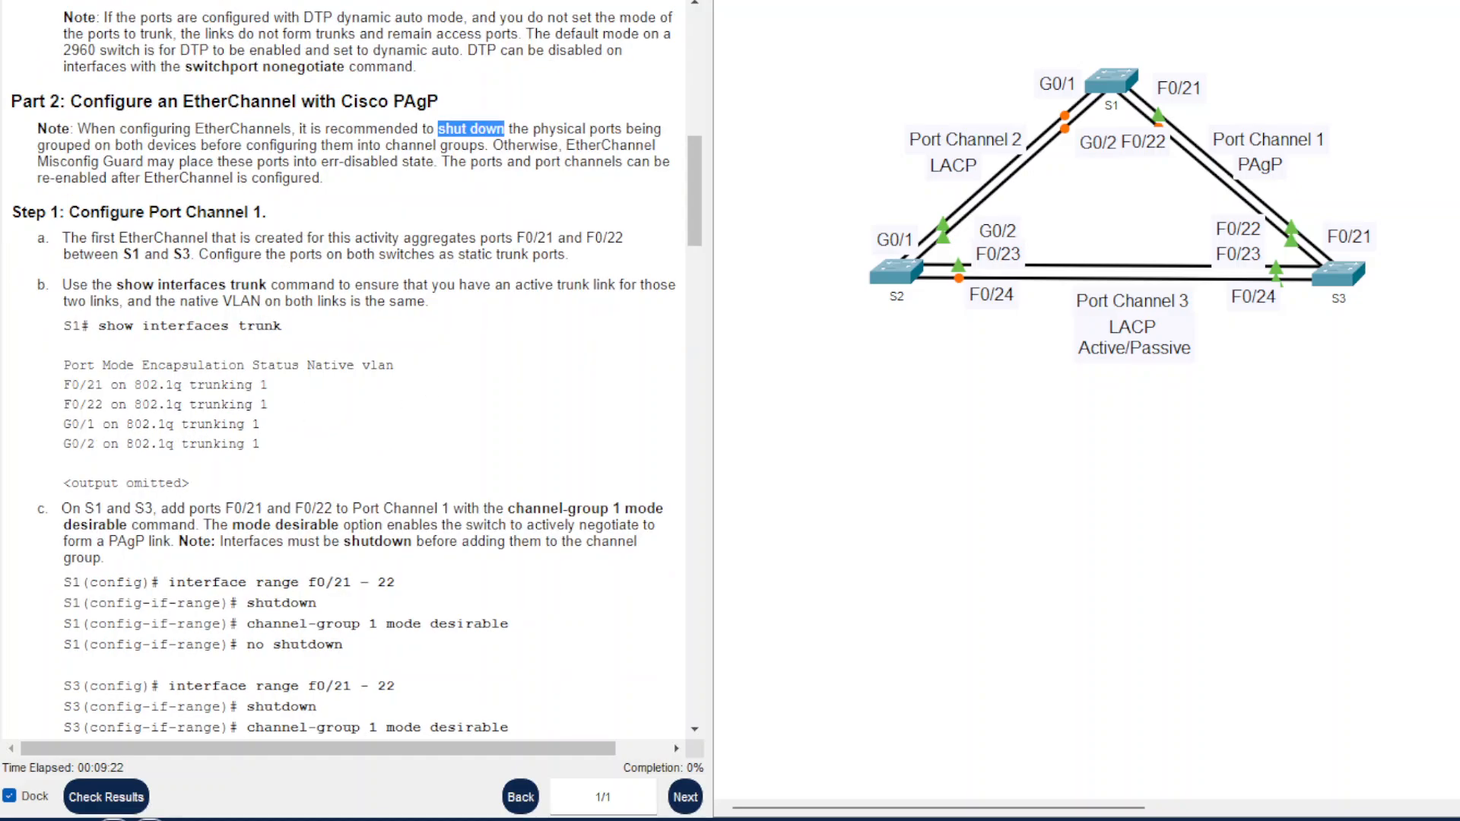
pyautogui.moveTo(98, 326); pyautogui.dragTo(194, 327)
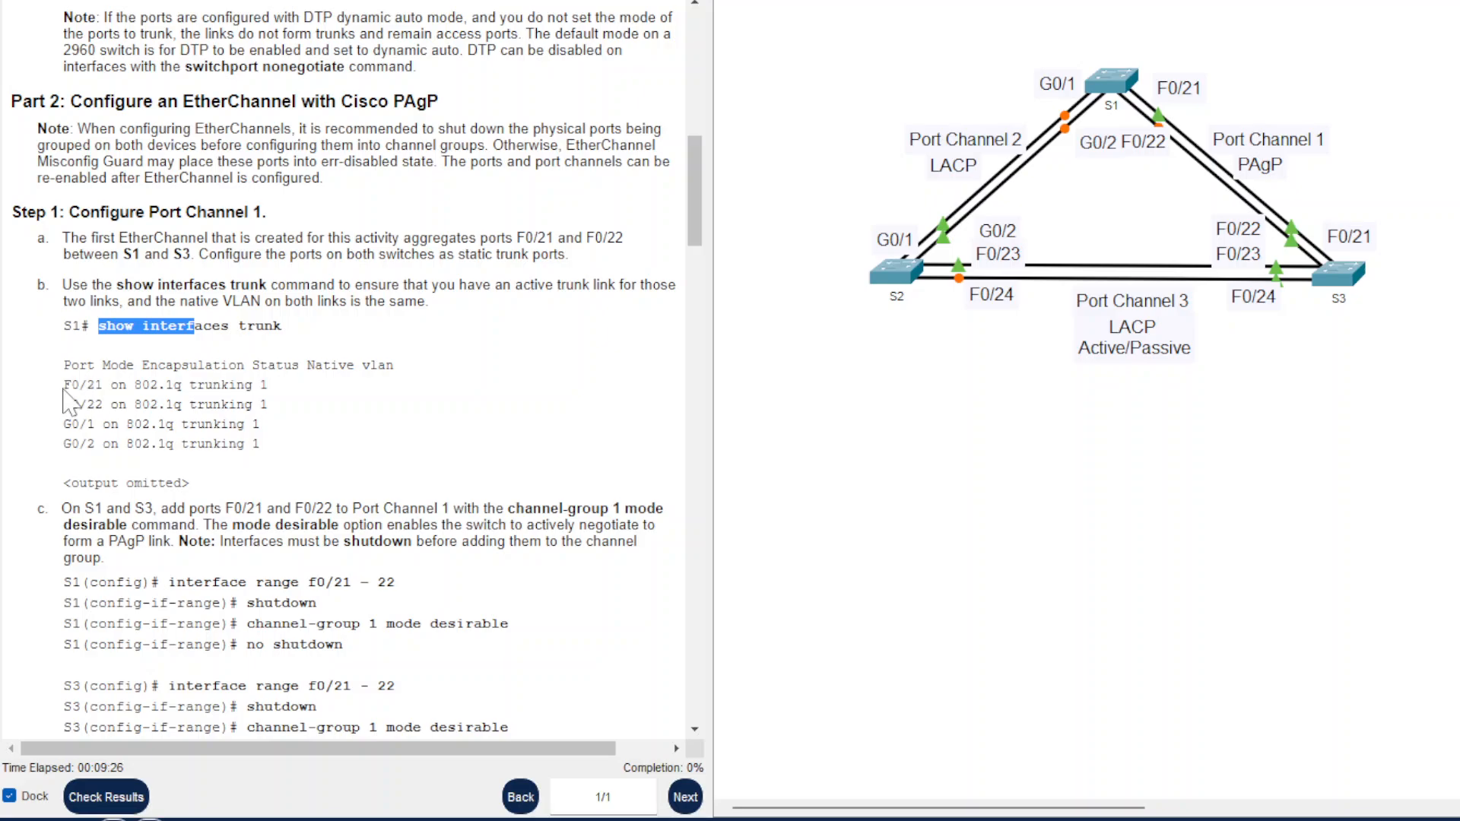
pyautogui.moveTo(64, 365); pyautogui.dragTo(228, 443)
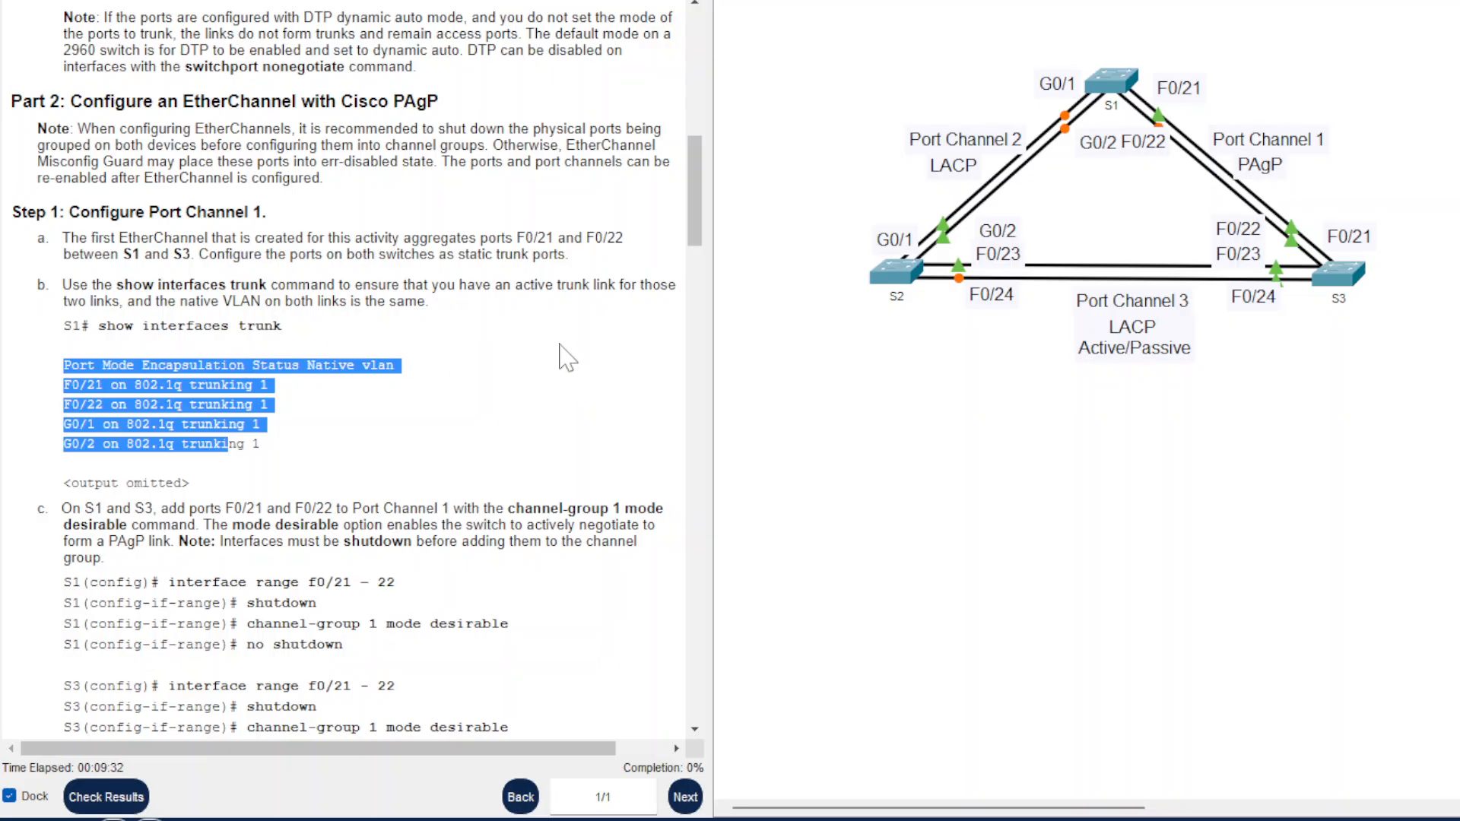
pyautogui.scroll(-3, 555, 351)
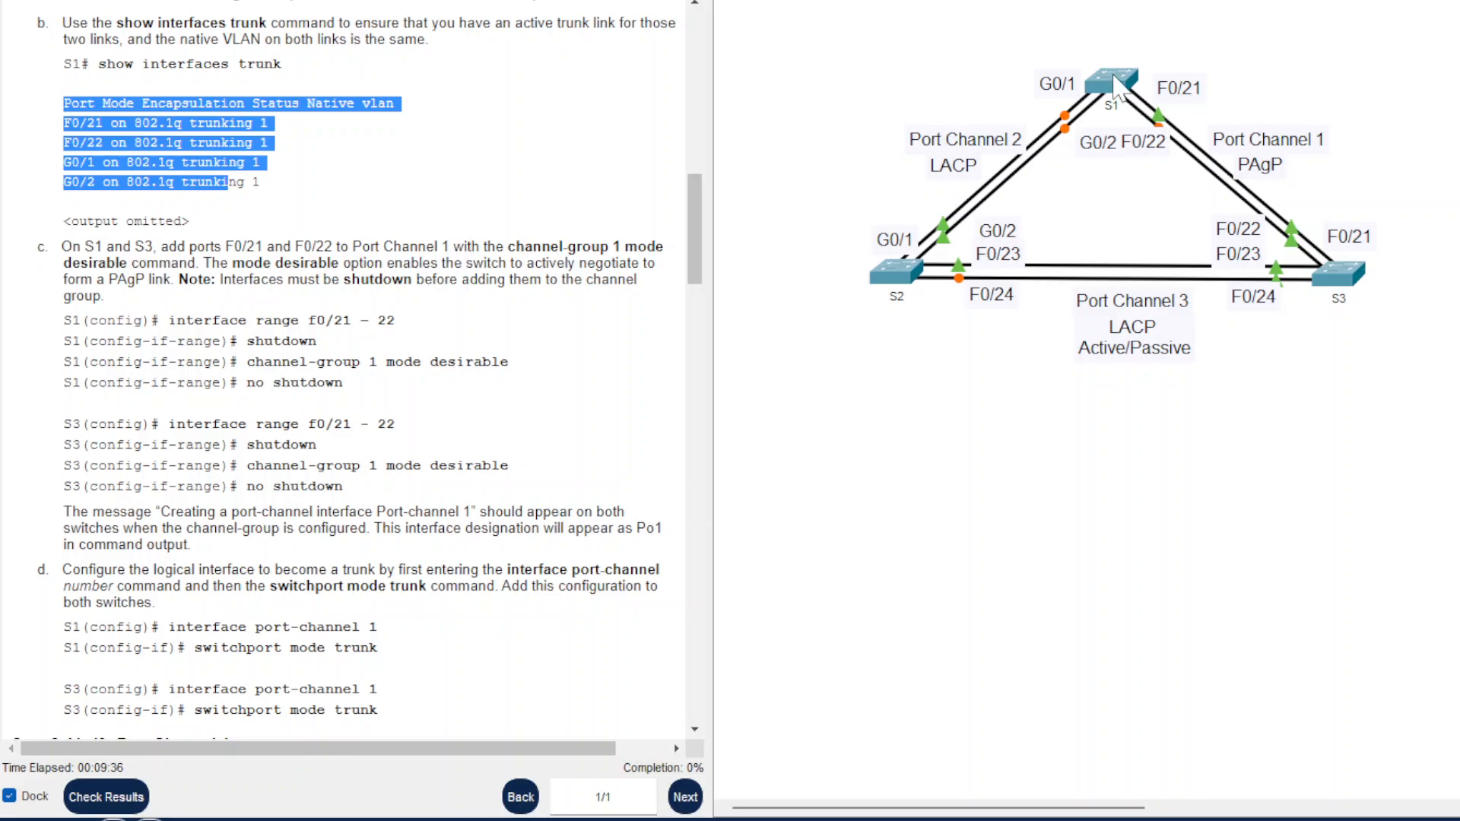
# Step: Open the command line interface of switch S1 and start its console session
pyautogui.click(1112, 79)
pyautogui.moveTo(895, 29); pyautogui.dragTo(1092, 8)
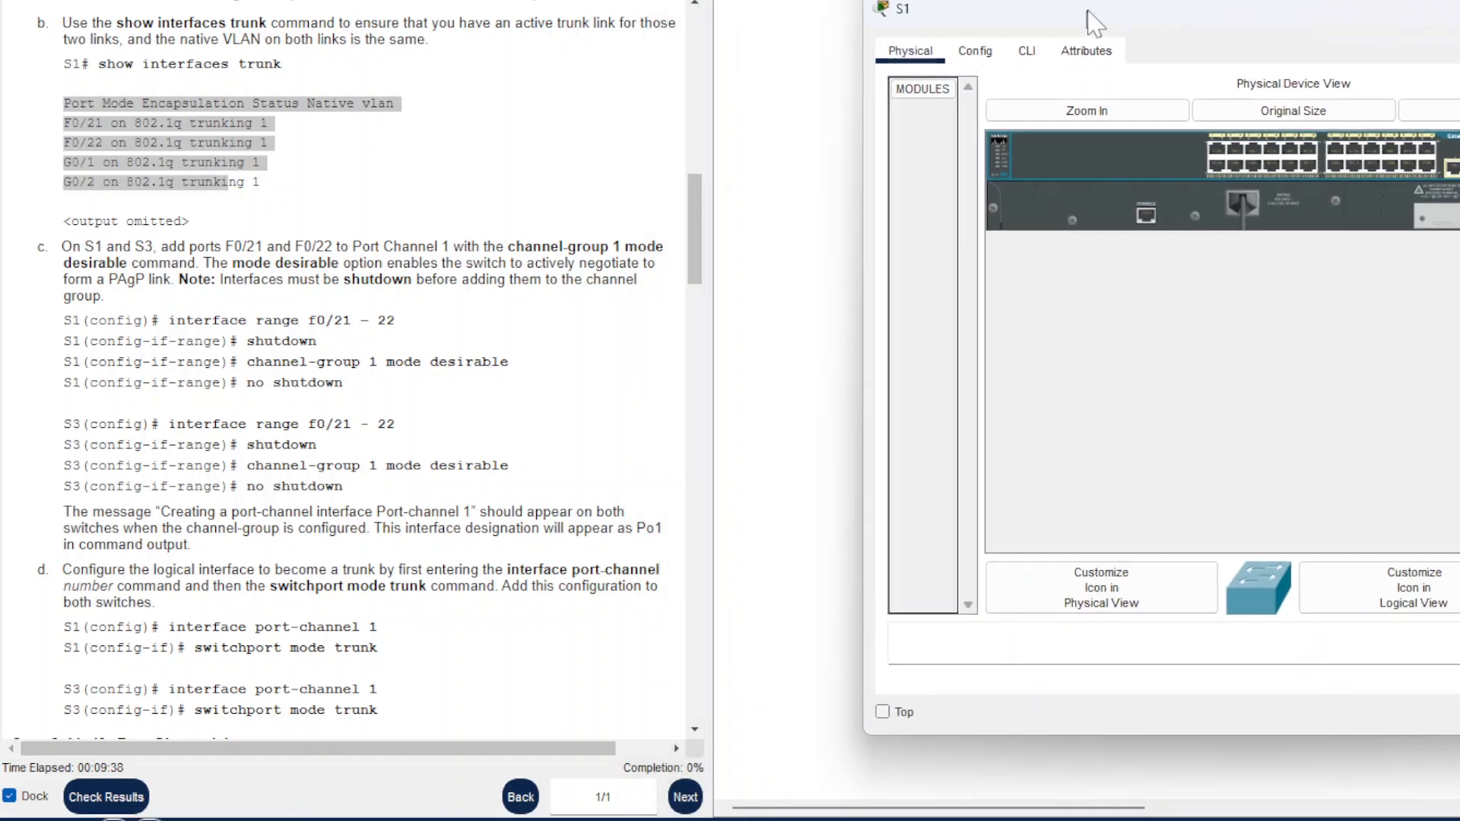
pyautogui.click(1028, 47)
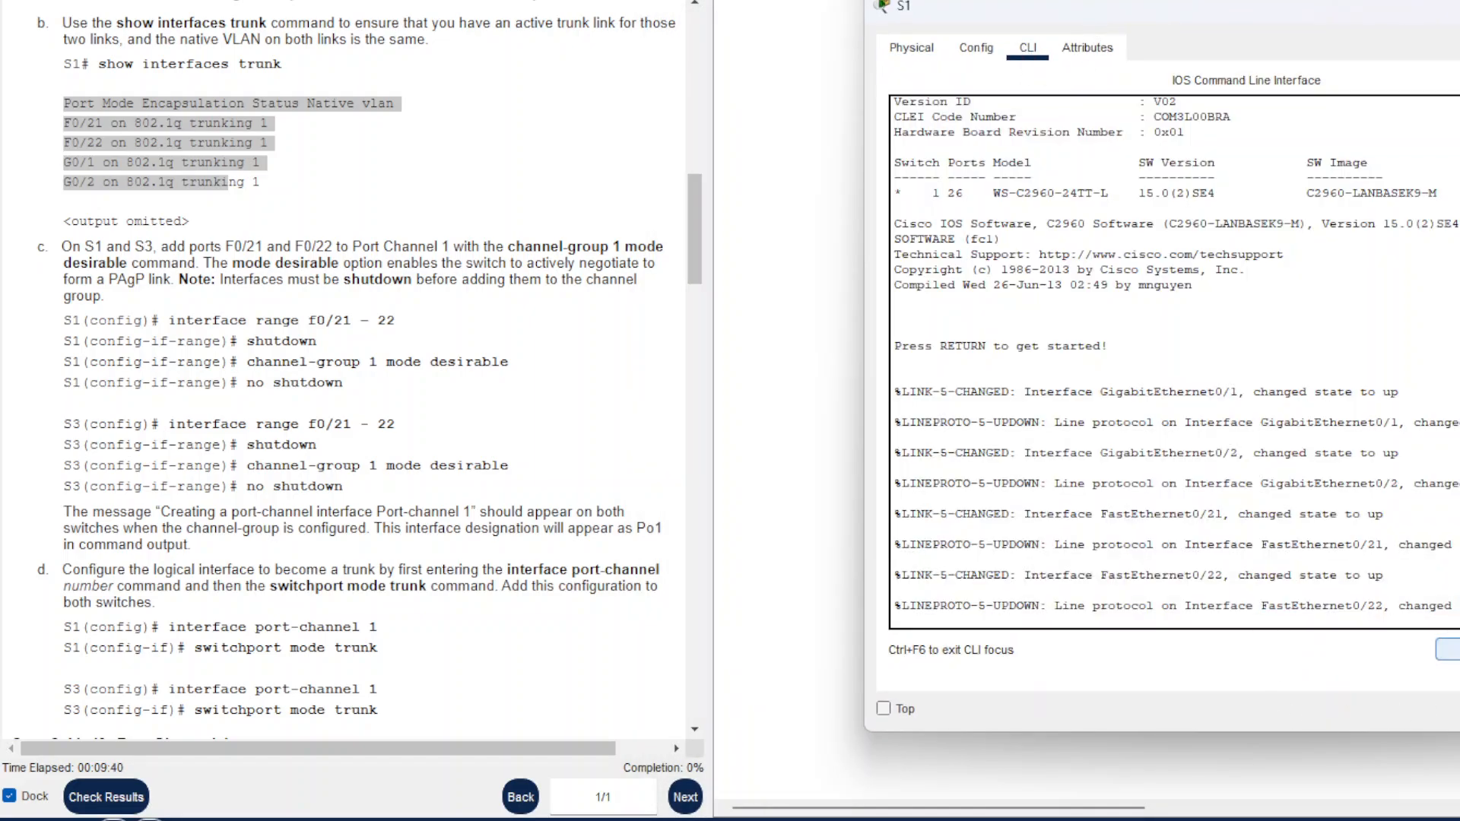
pyautogui.press('Return')
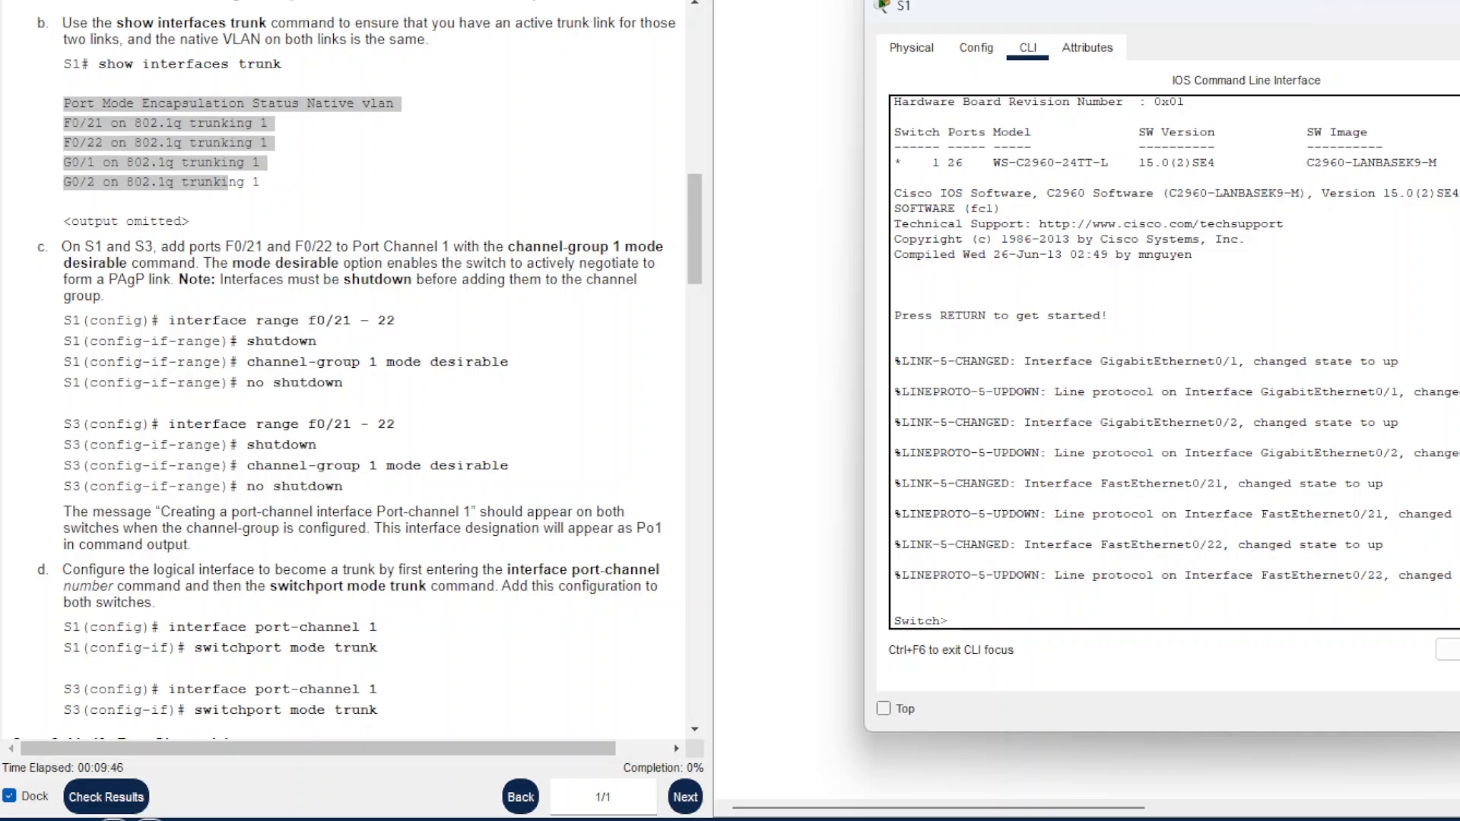
# Step: Review the Port Channel Table, the Part 1 basic switch settings and the Port Channel 1 configuration commands in the instructions
pyautogui.moveTo(418, 247); pyautogui.dragTo(453, 246)
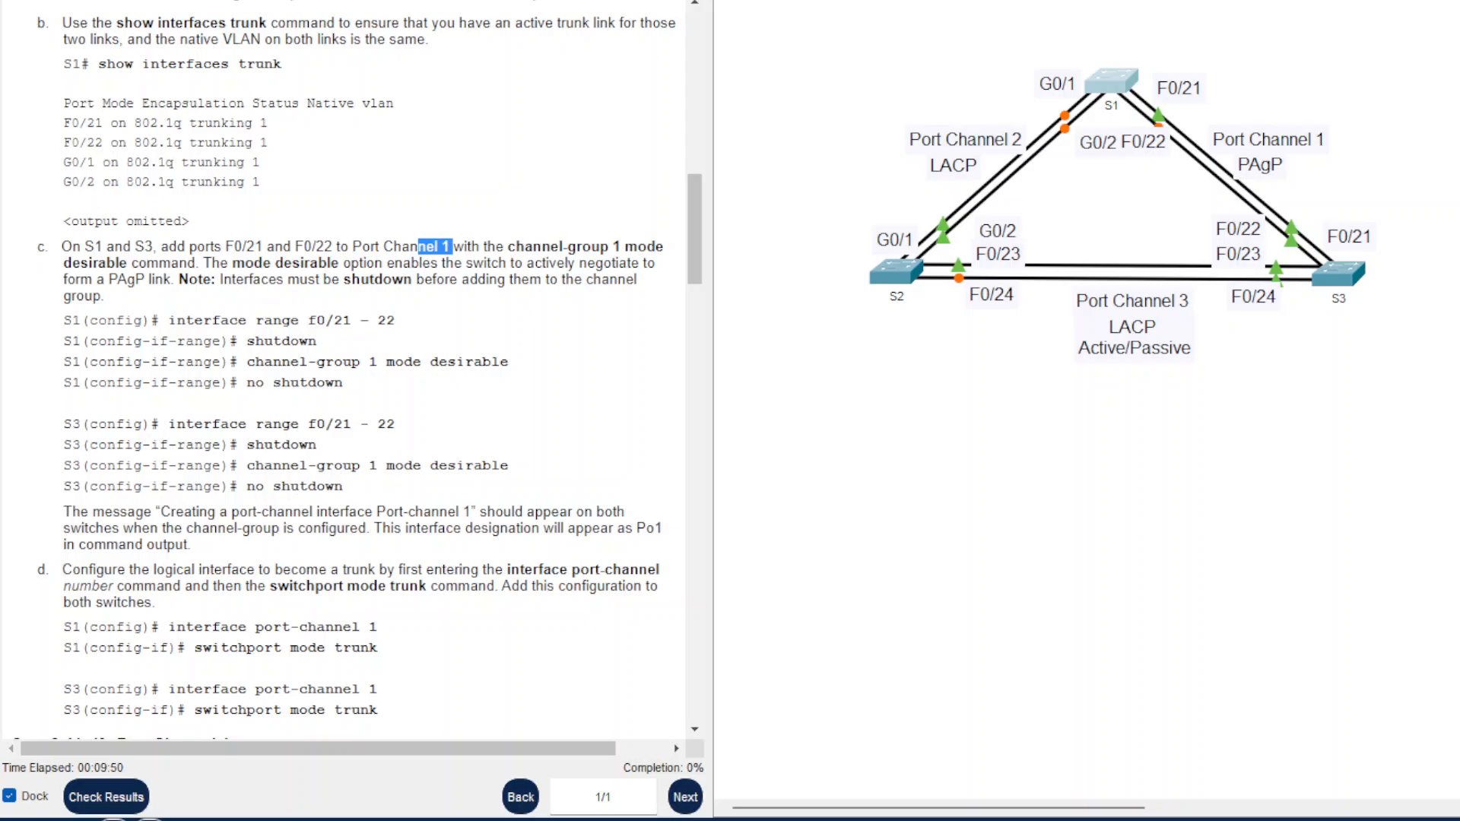
pyautogui.click(1277, 797)
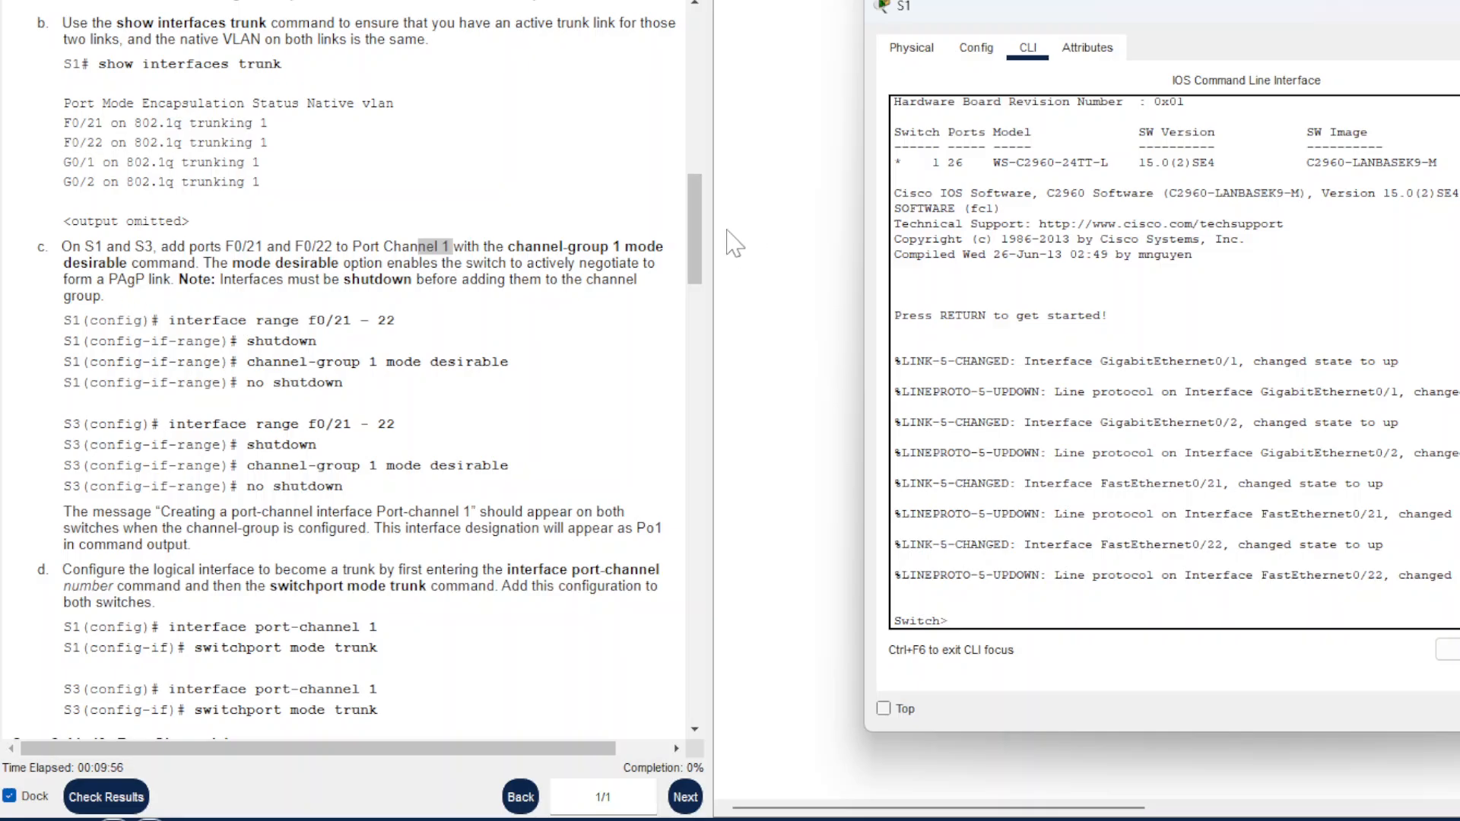
pyautogui.moveTo(694, 225); pyautogui.dragTo(694, 61)
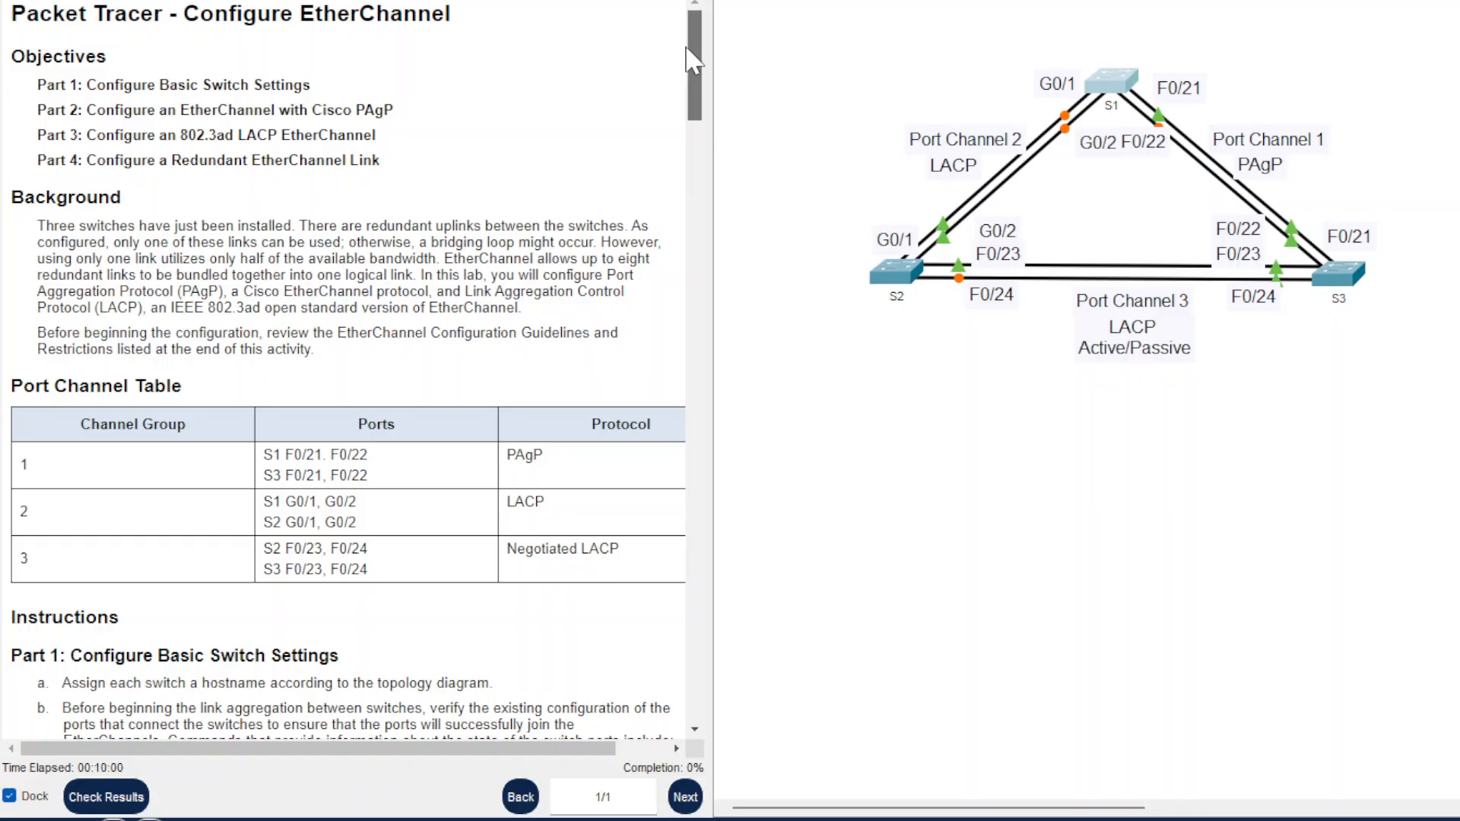
pyautogui.moveTo(694, 87); pyautogui.dragTo(692, 239)
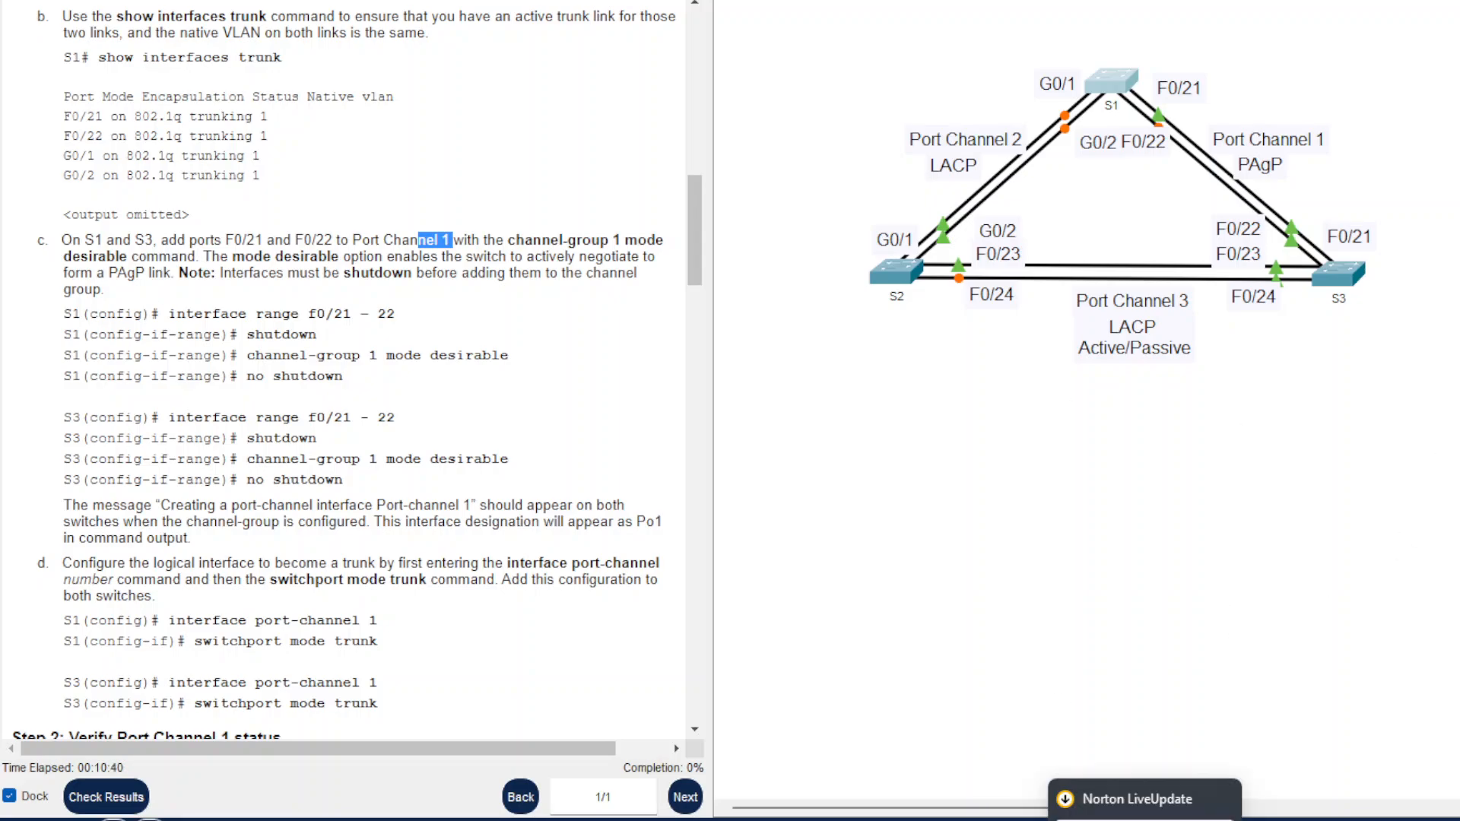
pyautogui.moveTo(1192, 820)
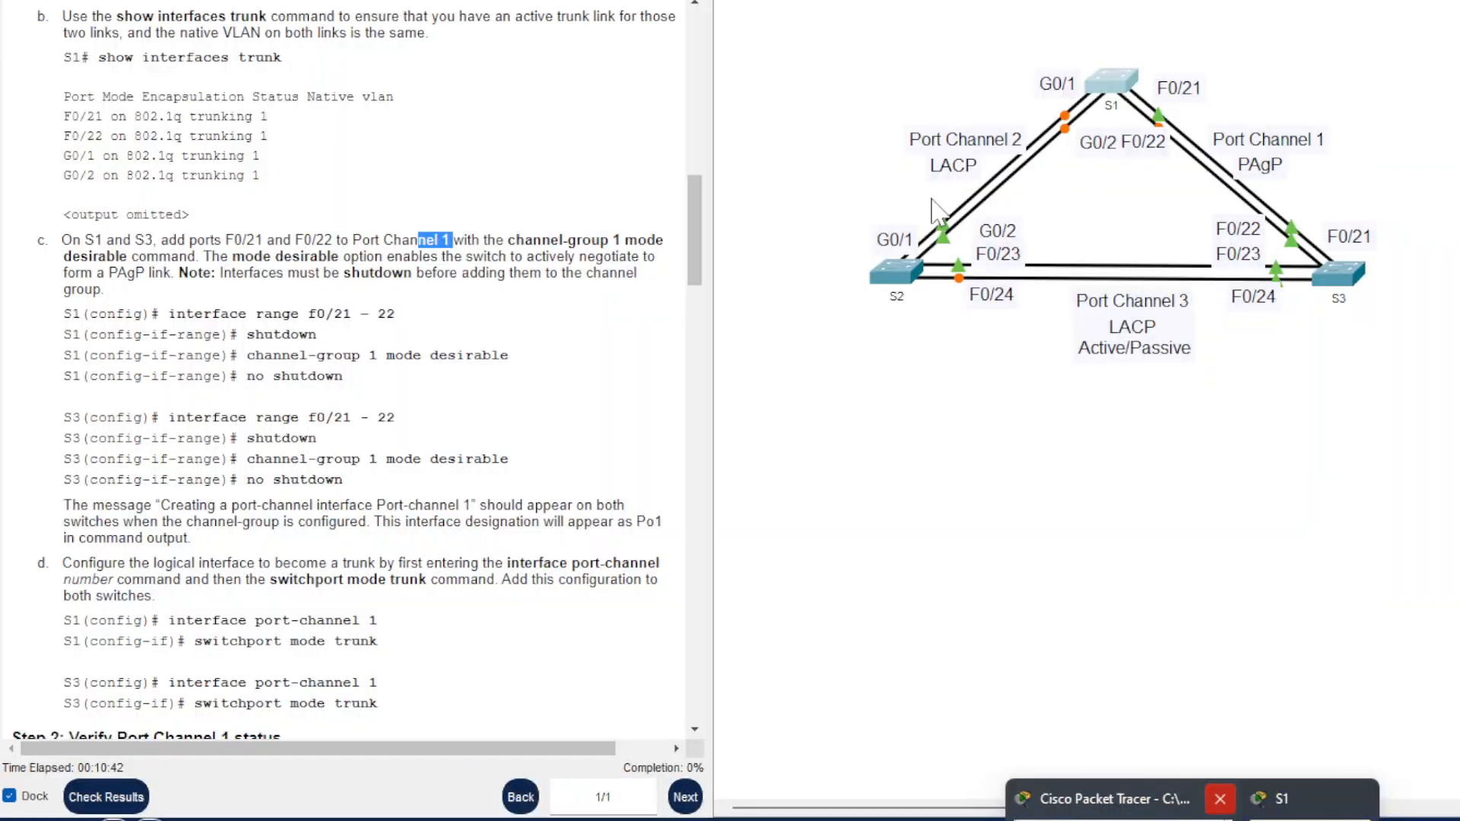
pyautogui.click(1284, 798)
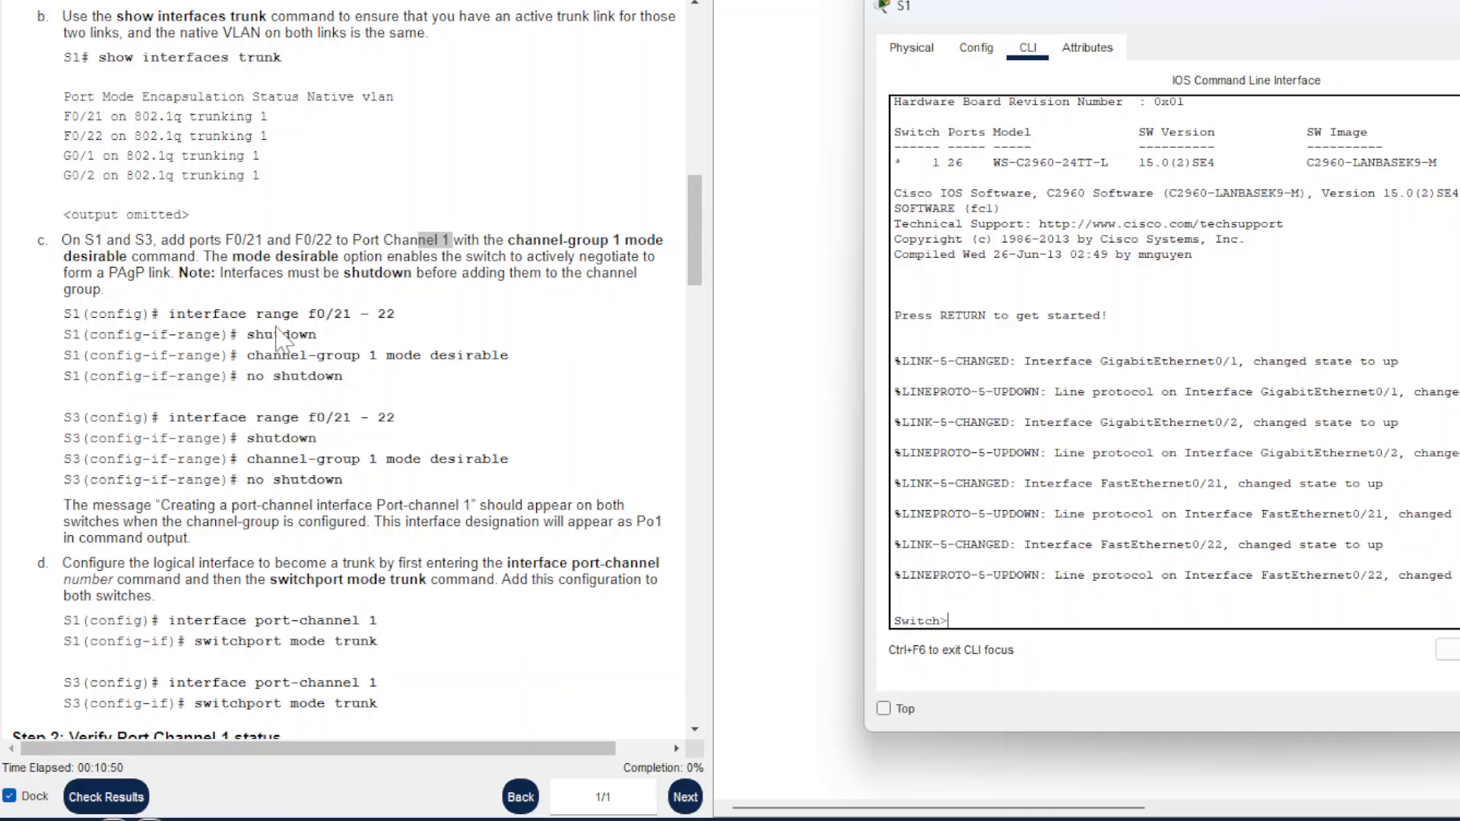
pyautogui.scroll(3, 350, 380)
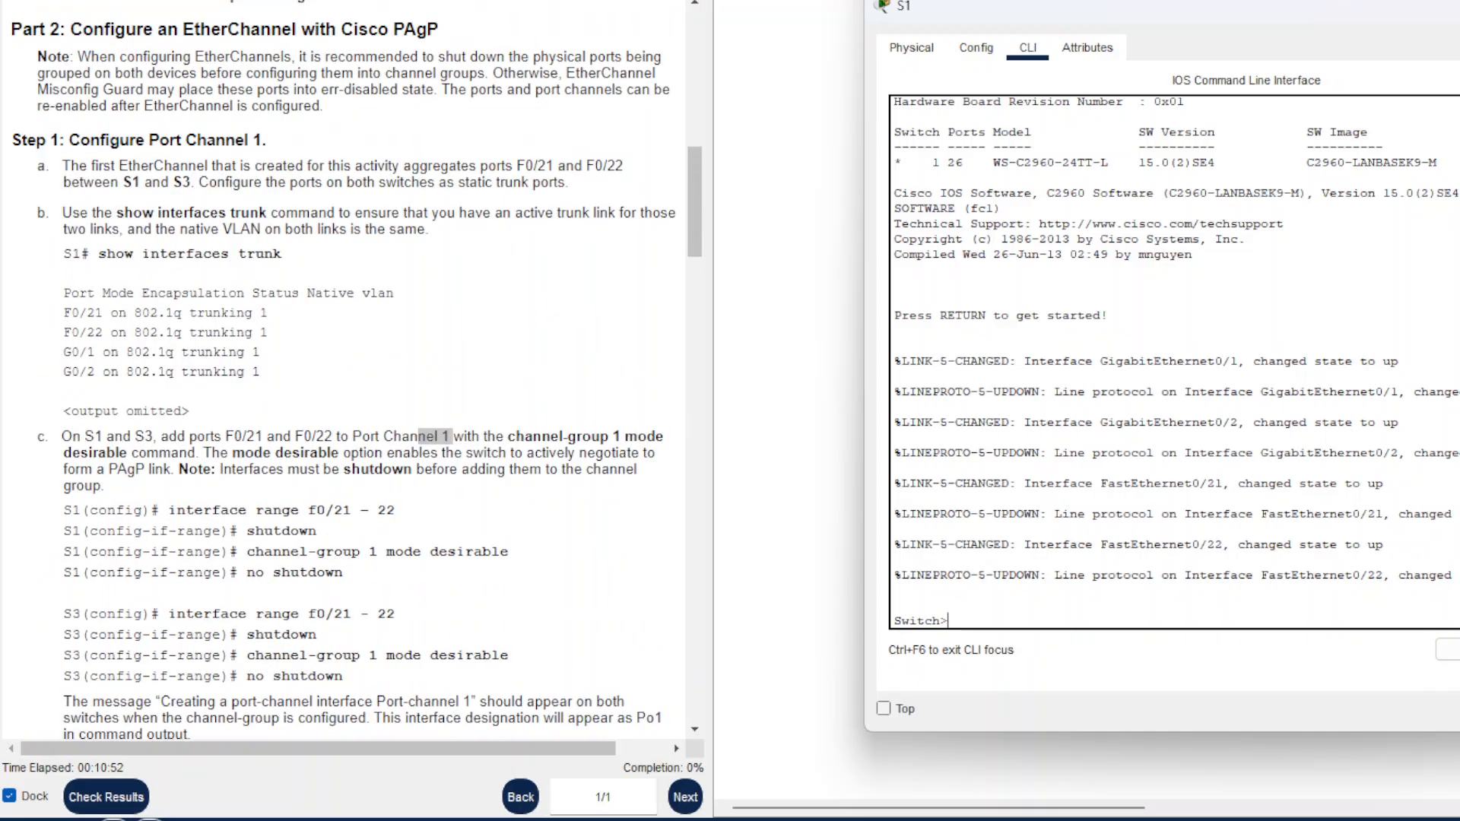
pyautogui.scroll(10, 424, 278)
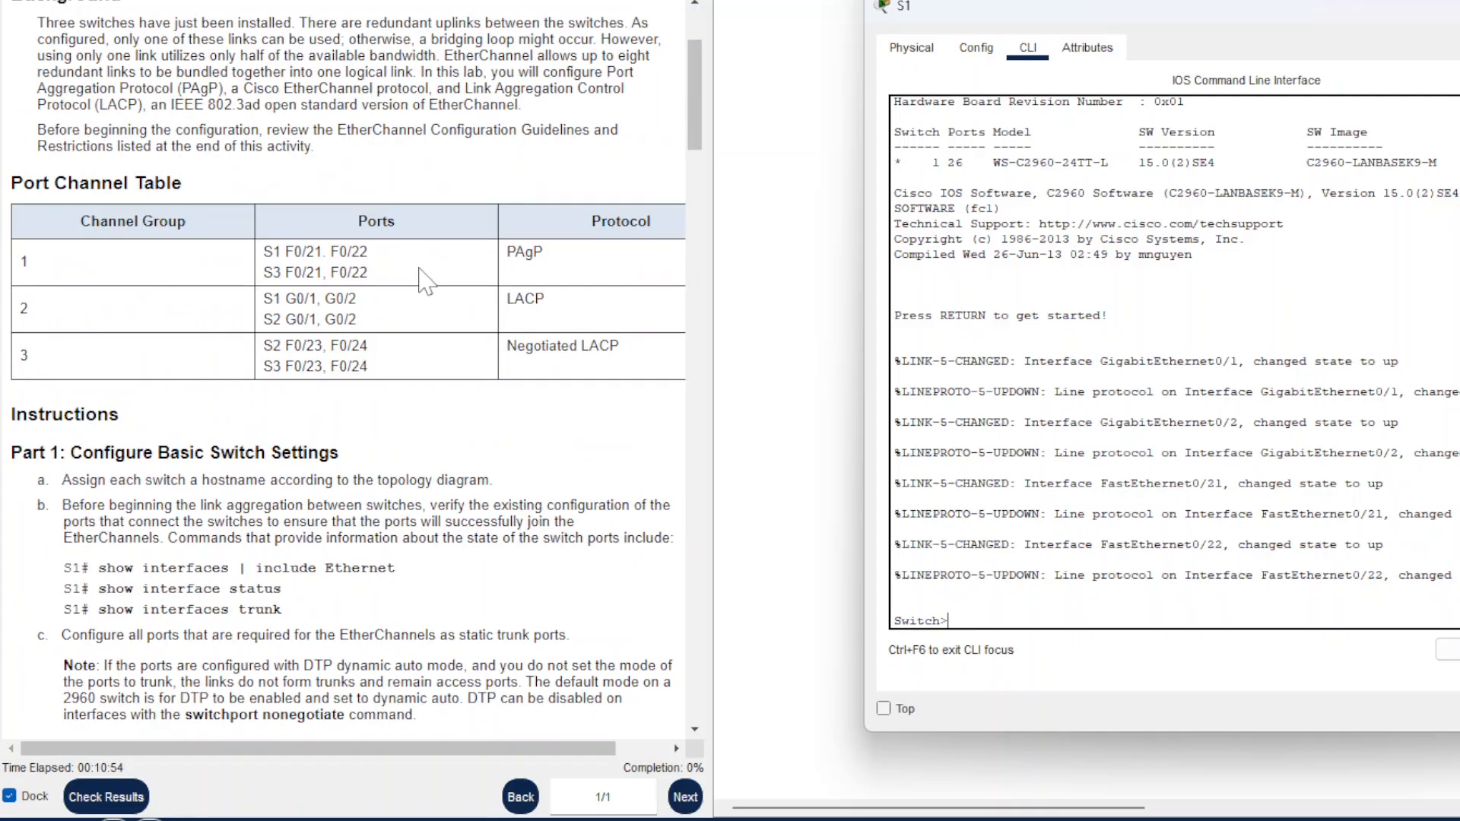
pyautogui.scroll(-5, 425, 274)
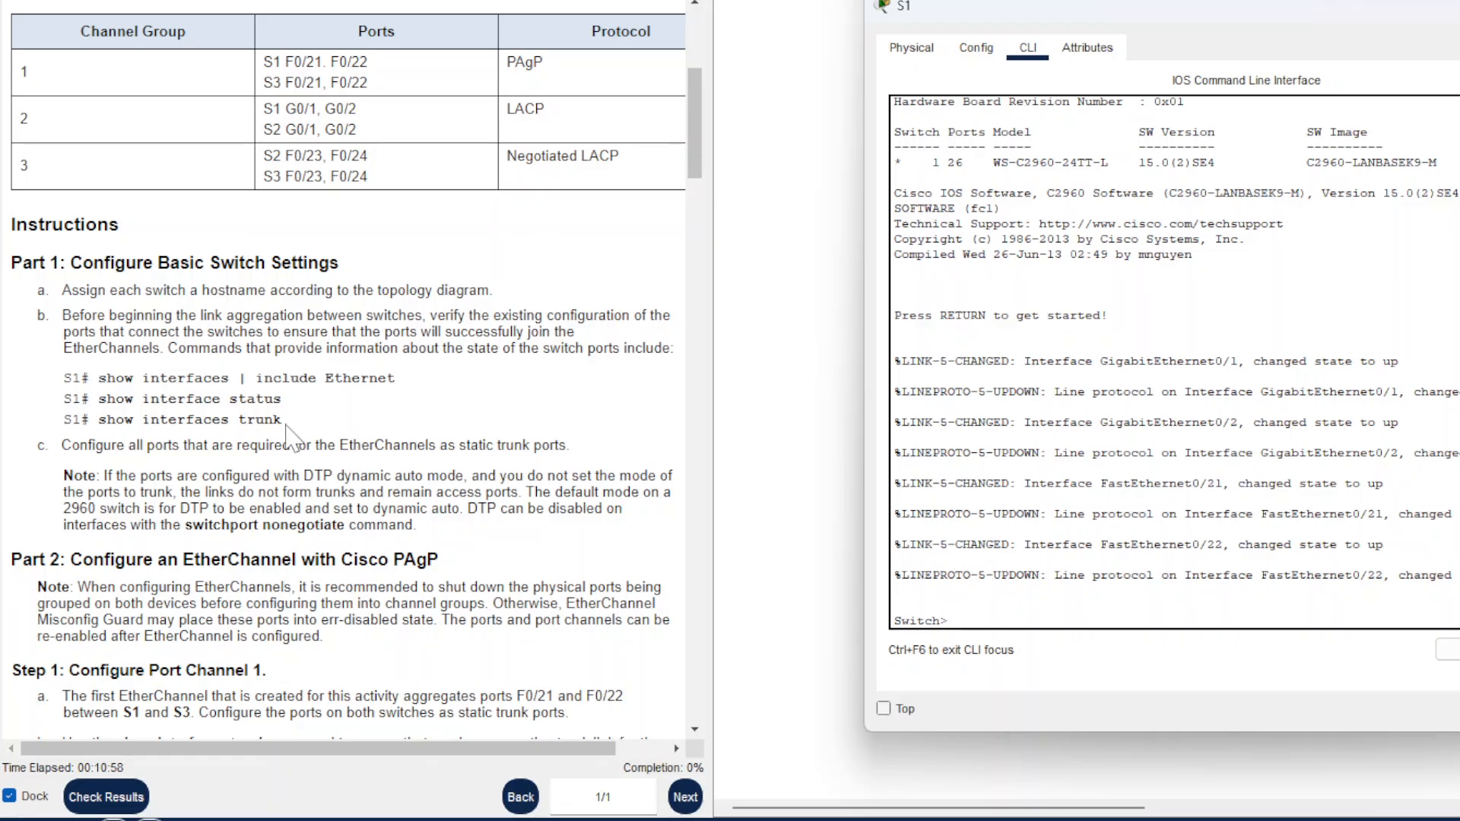
pyautogui.scroll(-3, 288, 426)
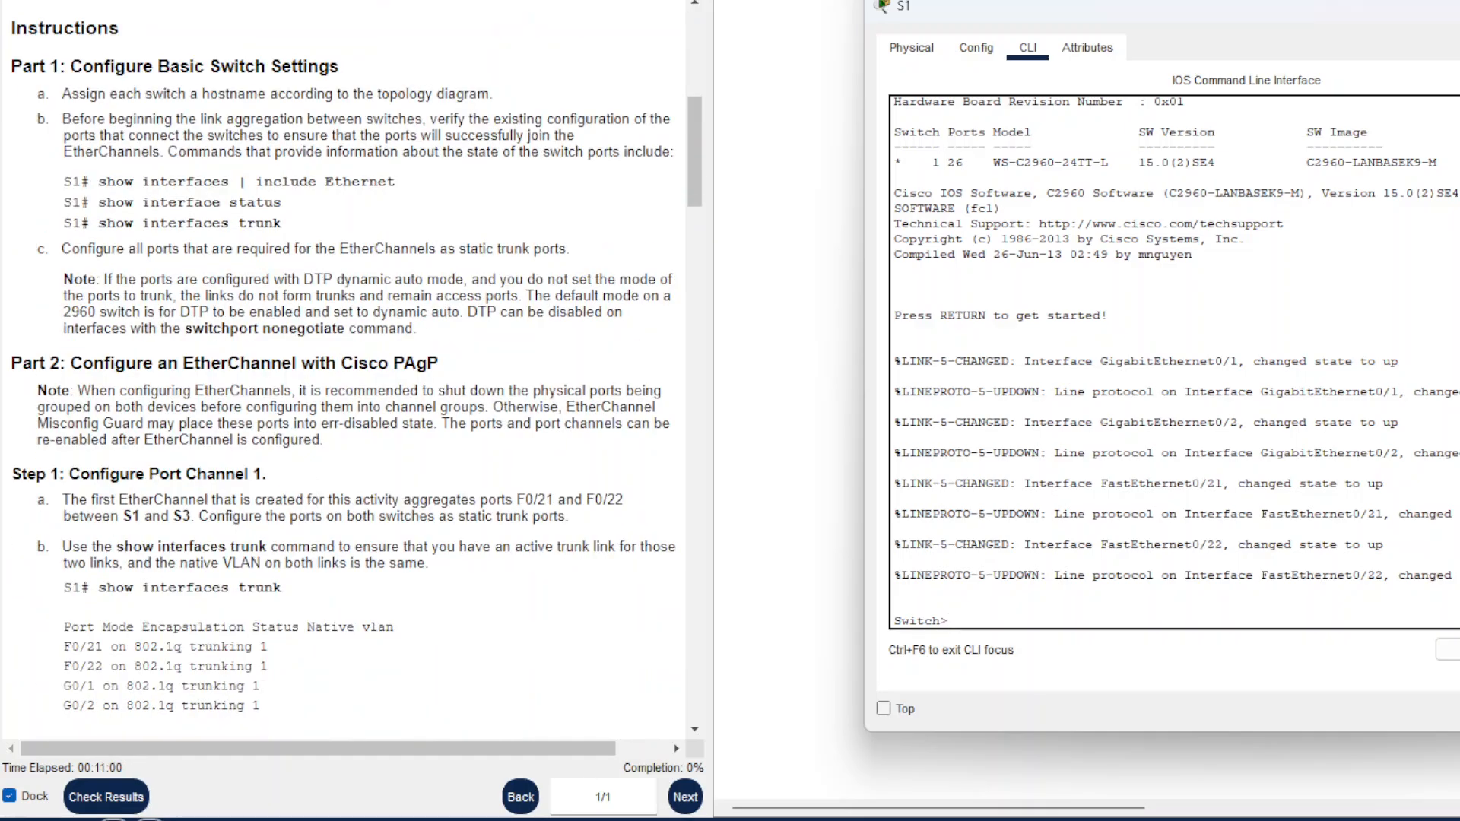
pyautogui.scroll(1, 228, 186)
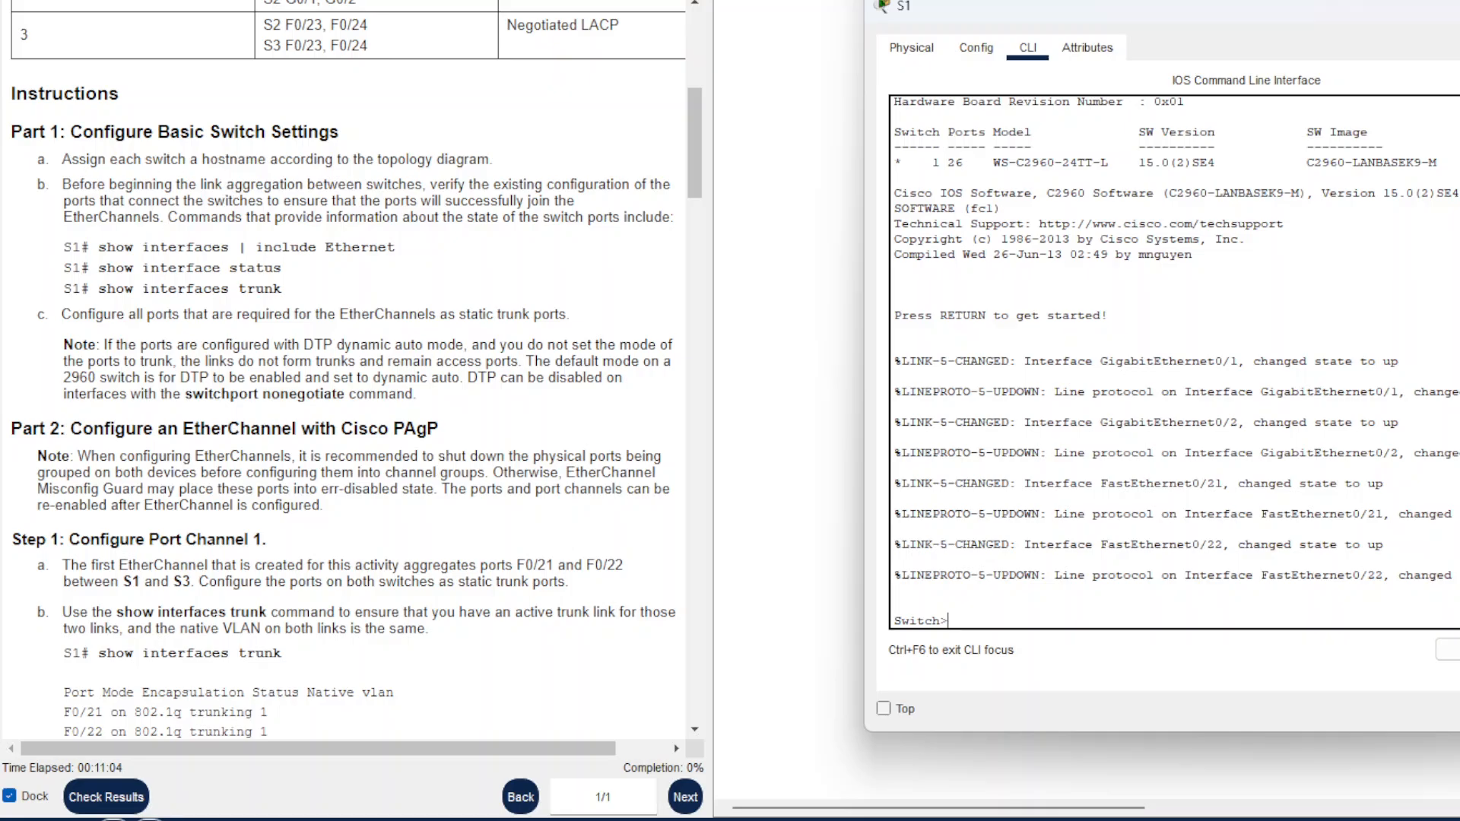
pyautogui.scroll(2, 486, 185)
pyautogui.scroll(1, 471, 183)
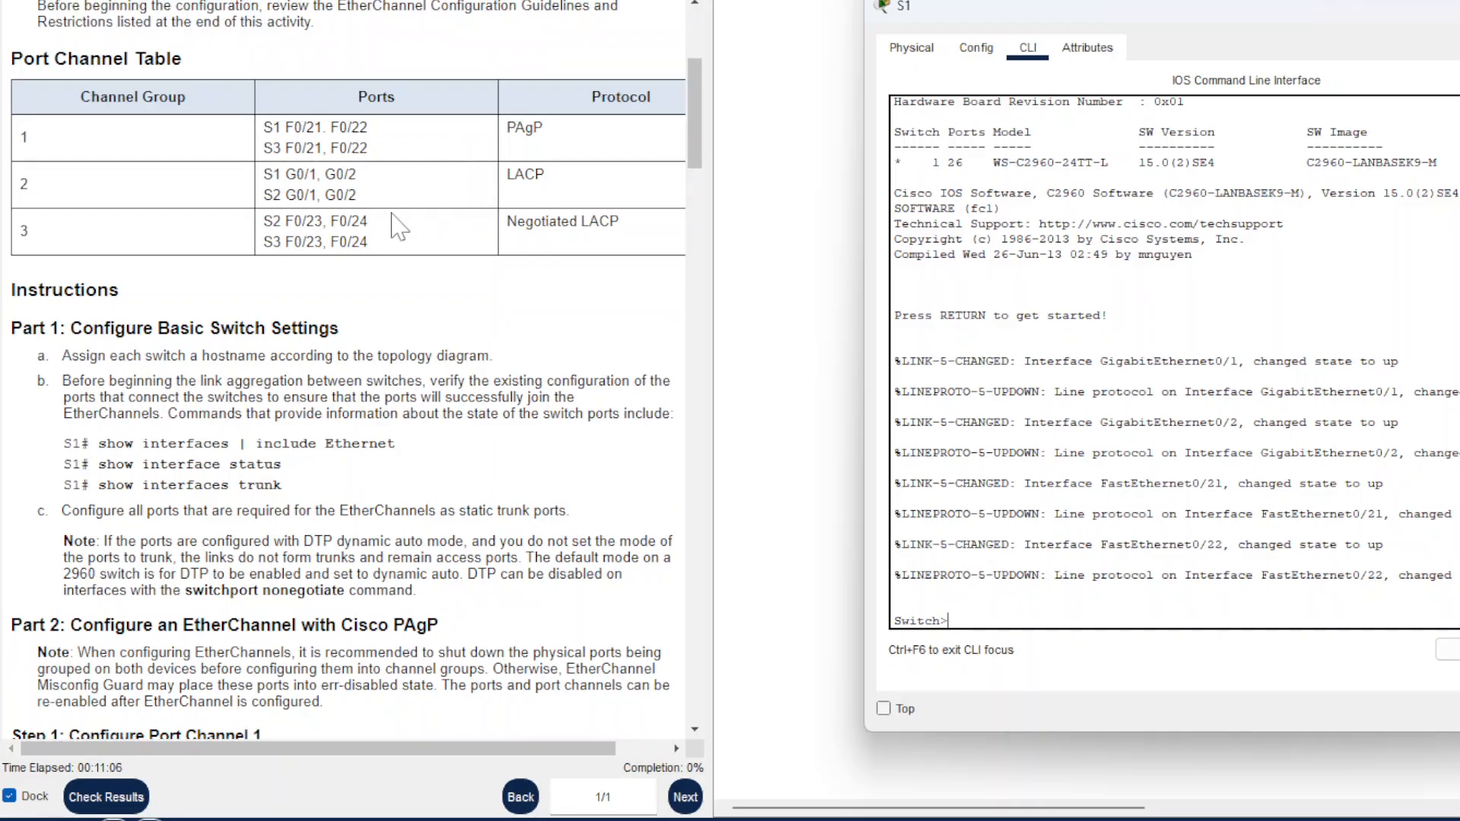
pyautogui.scroll(-3, 455, 323)
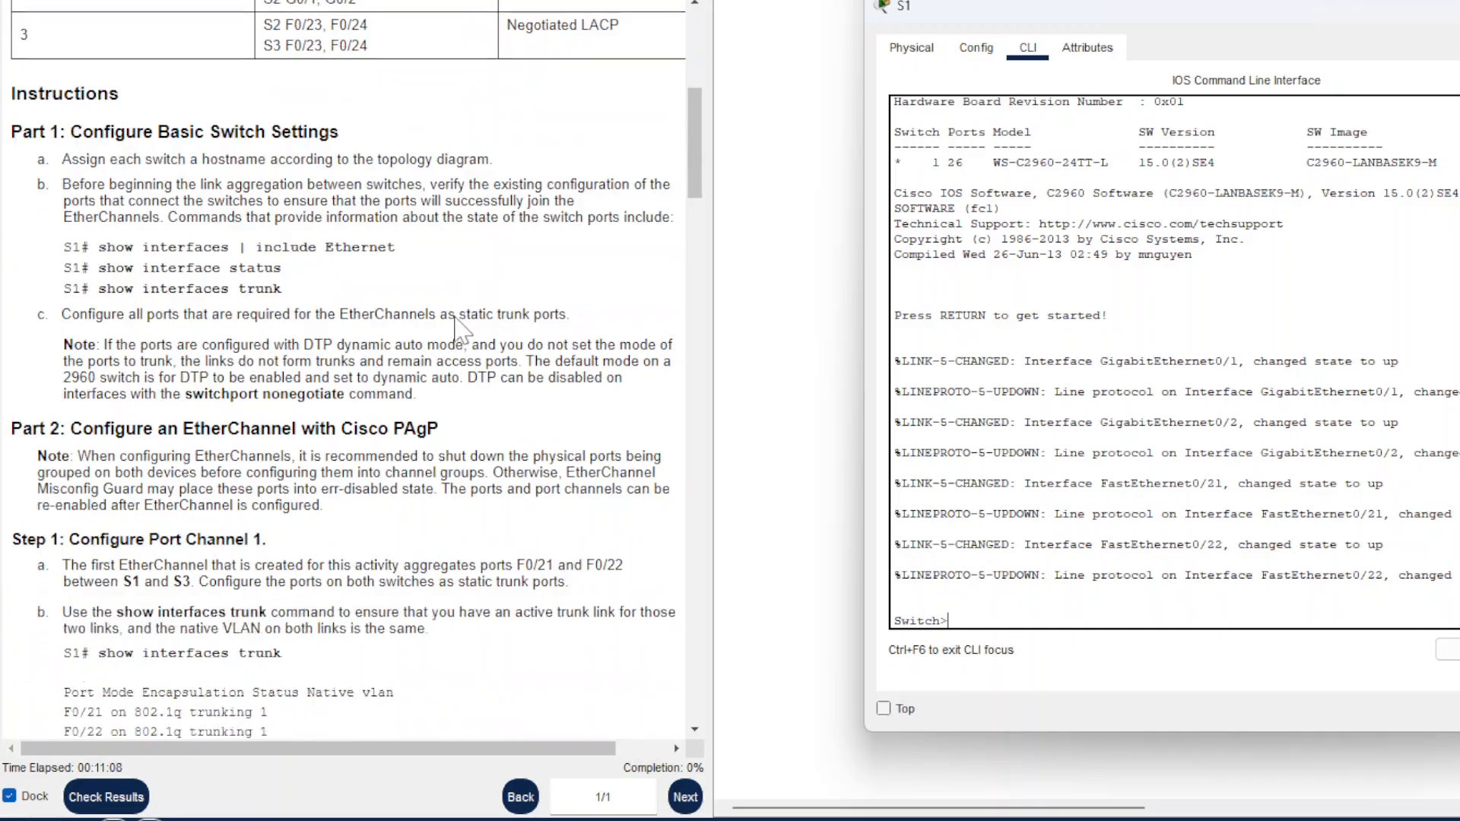
pyautogui.scroll(-15, 479, 395)
pyautogui.scroll(8, 492, 456)
pyautogui.scroll(-2, 492, 456)
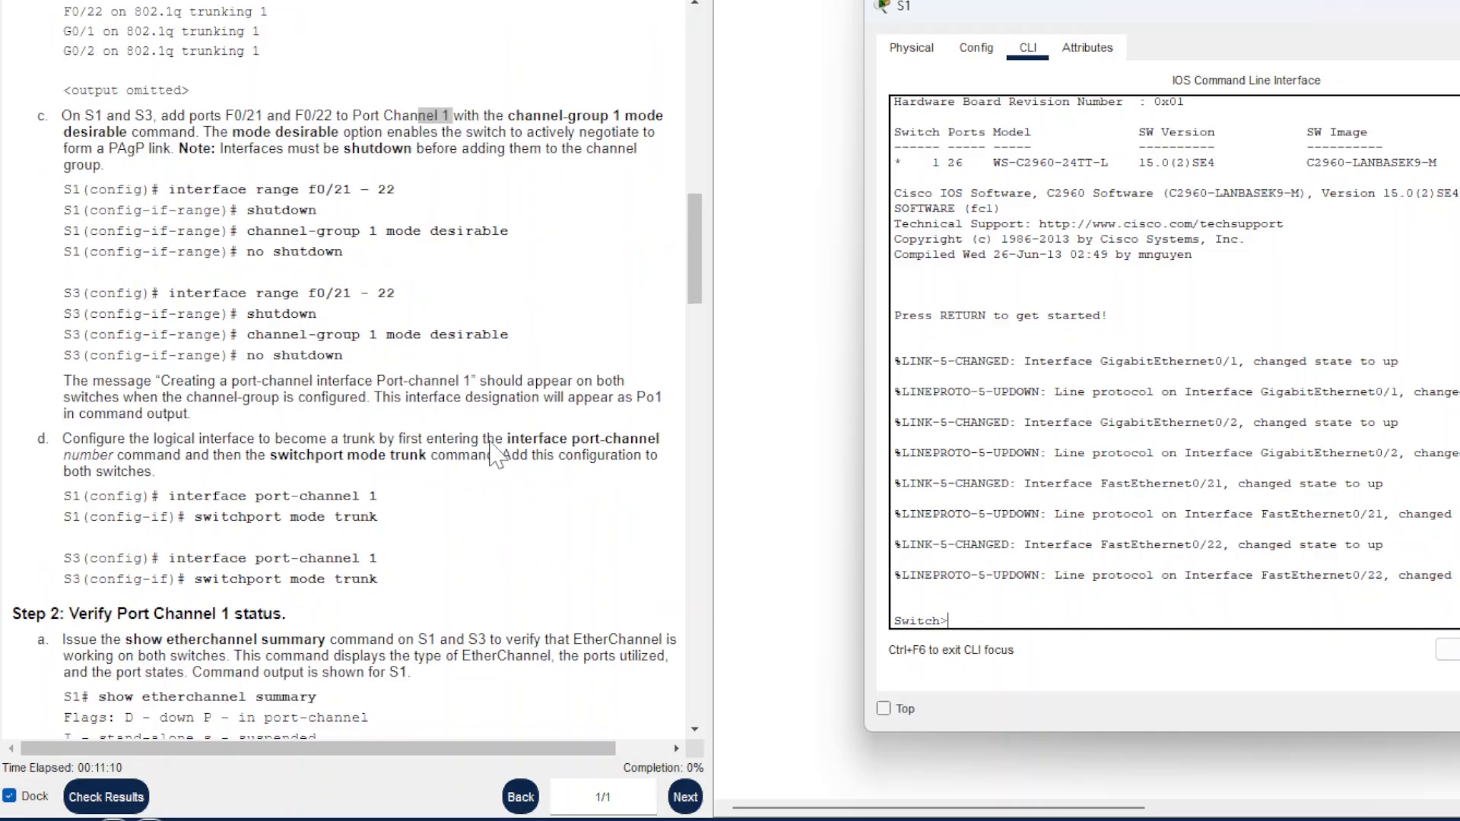
# Step: On switch S1, enter privileged mode with enable, enter global configuration mode with config term, and set the hostname to S1
pyautogui.click(969, 631)
pyautogui.write('enable')
pyautogui.press('Return')
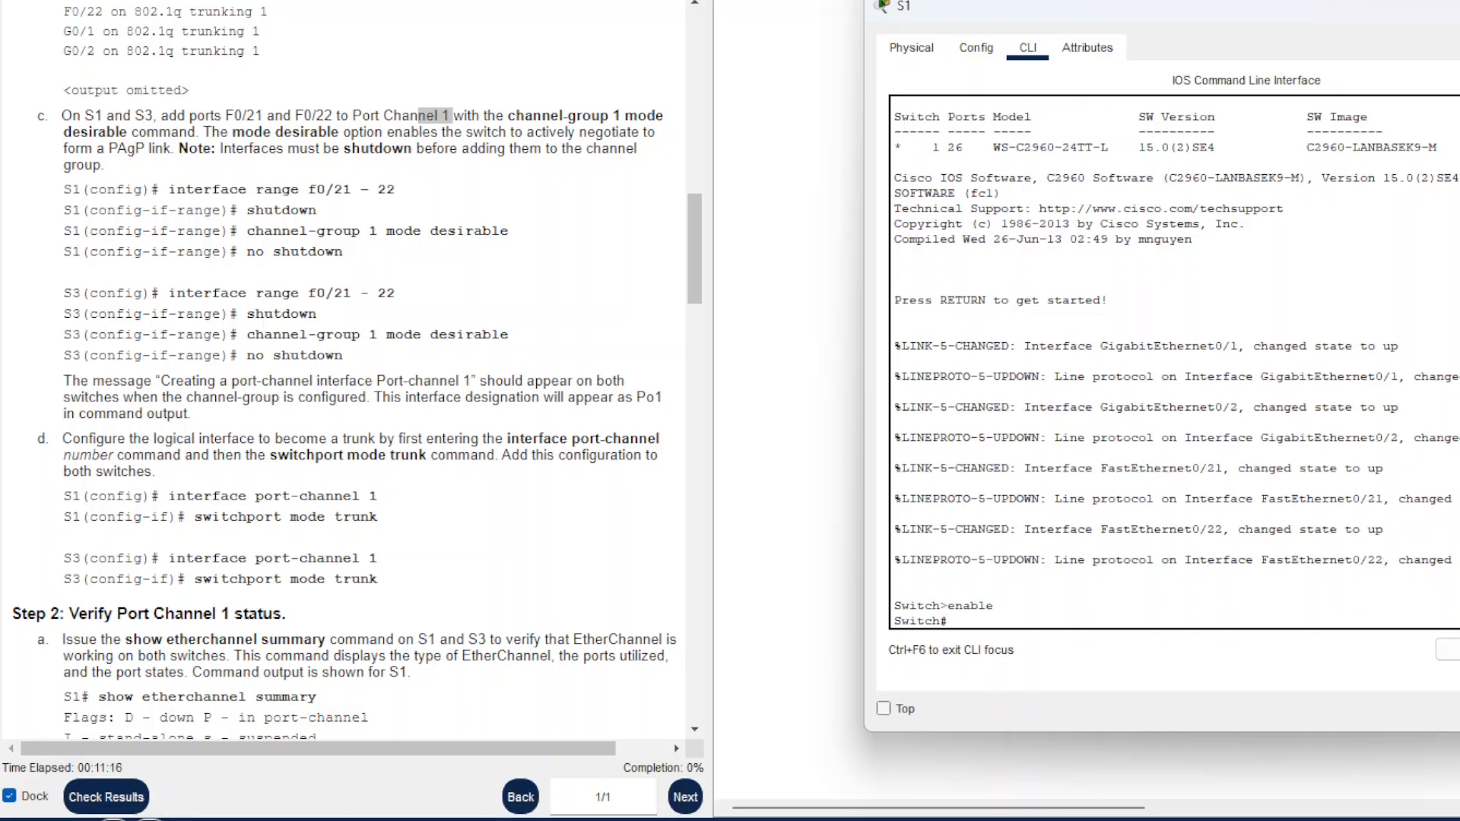
pyautogui.moveTo(1232, 19); pyautogui.dragTo(838, 34)
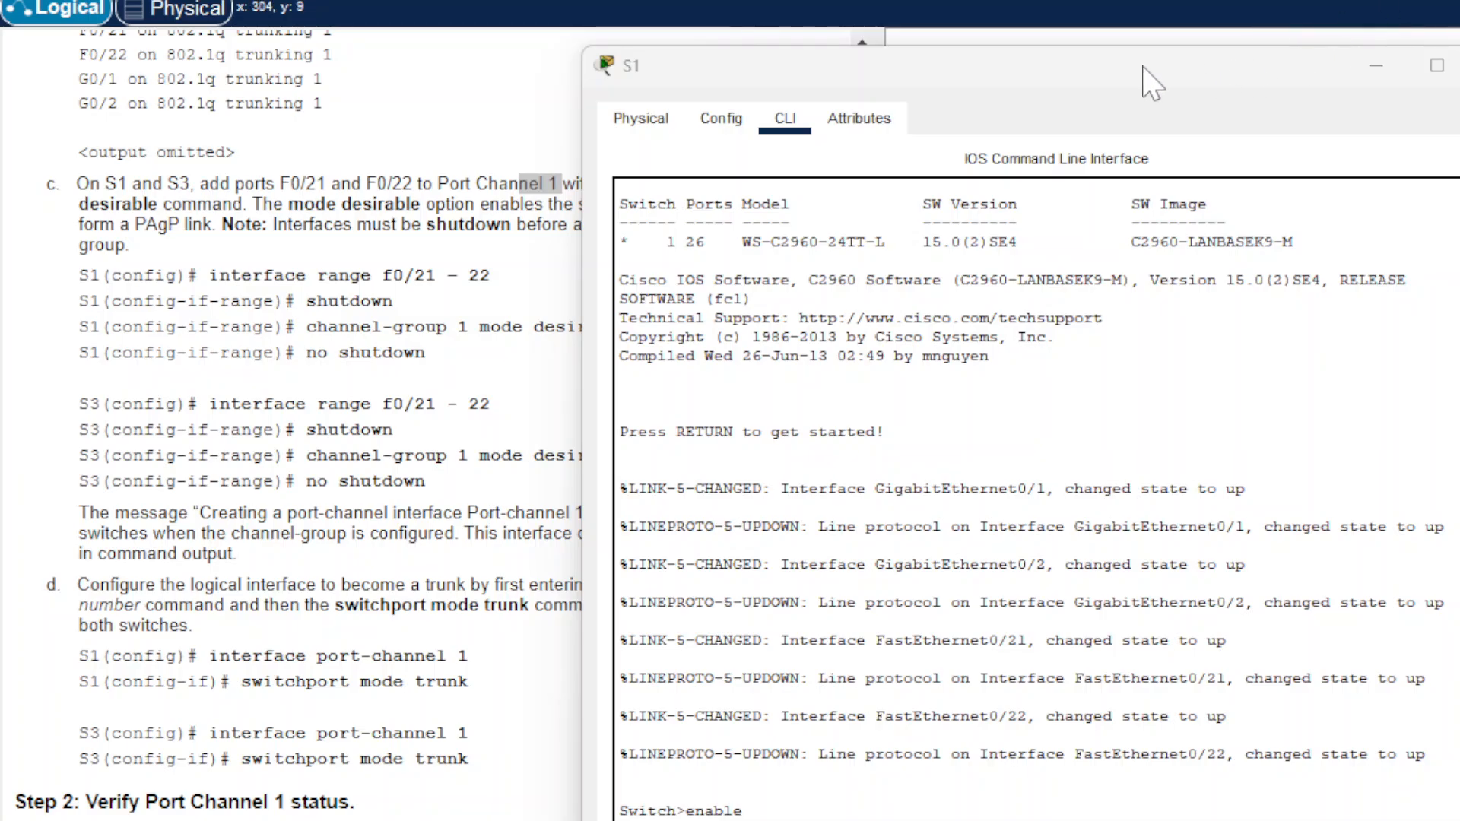
pyautogui.moveTo(1052, 82); pyautogui.dragTo(1078, 0)
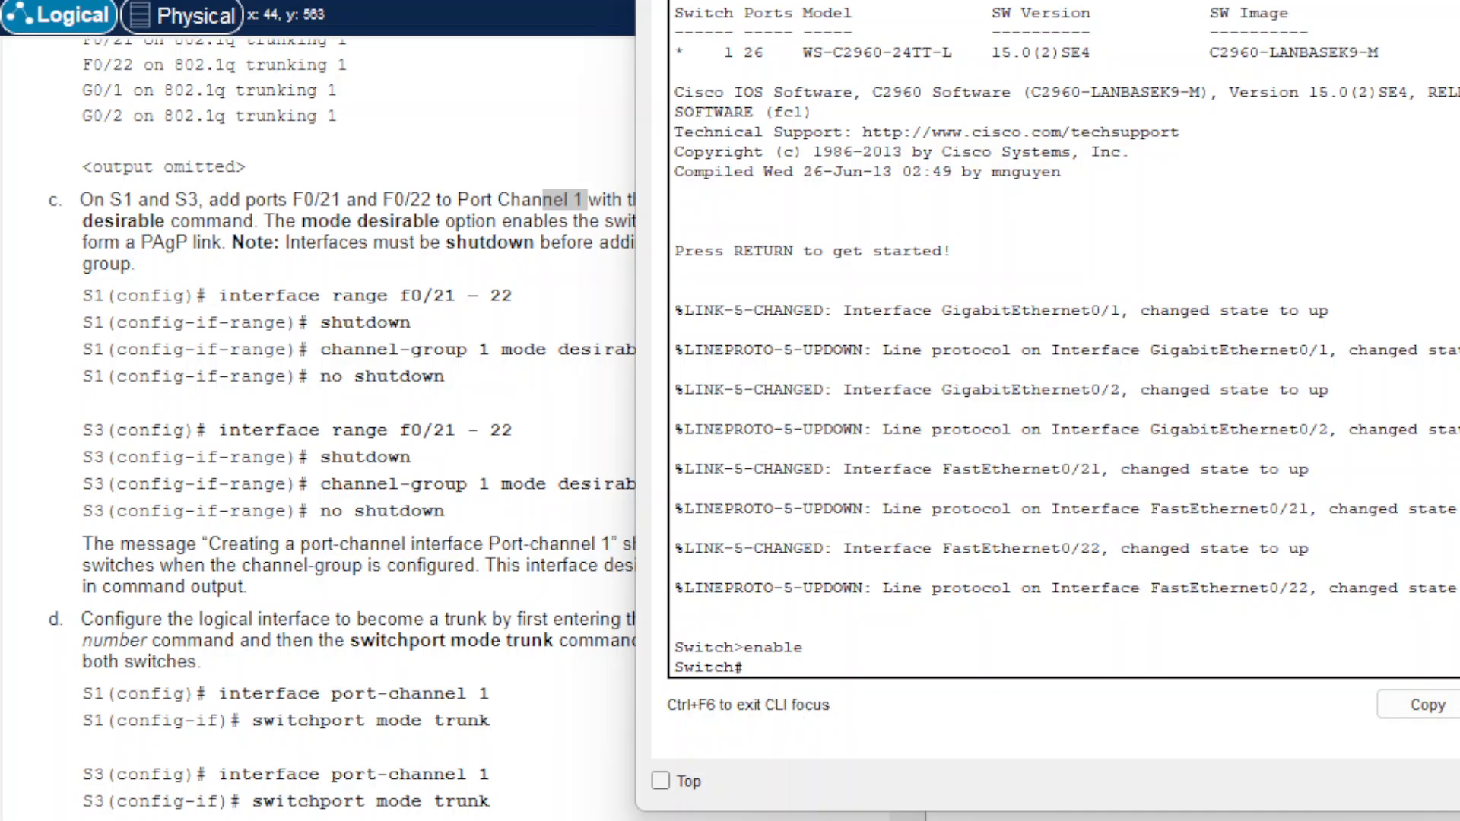
pyautogui.write('config term')
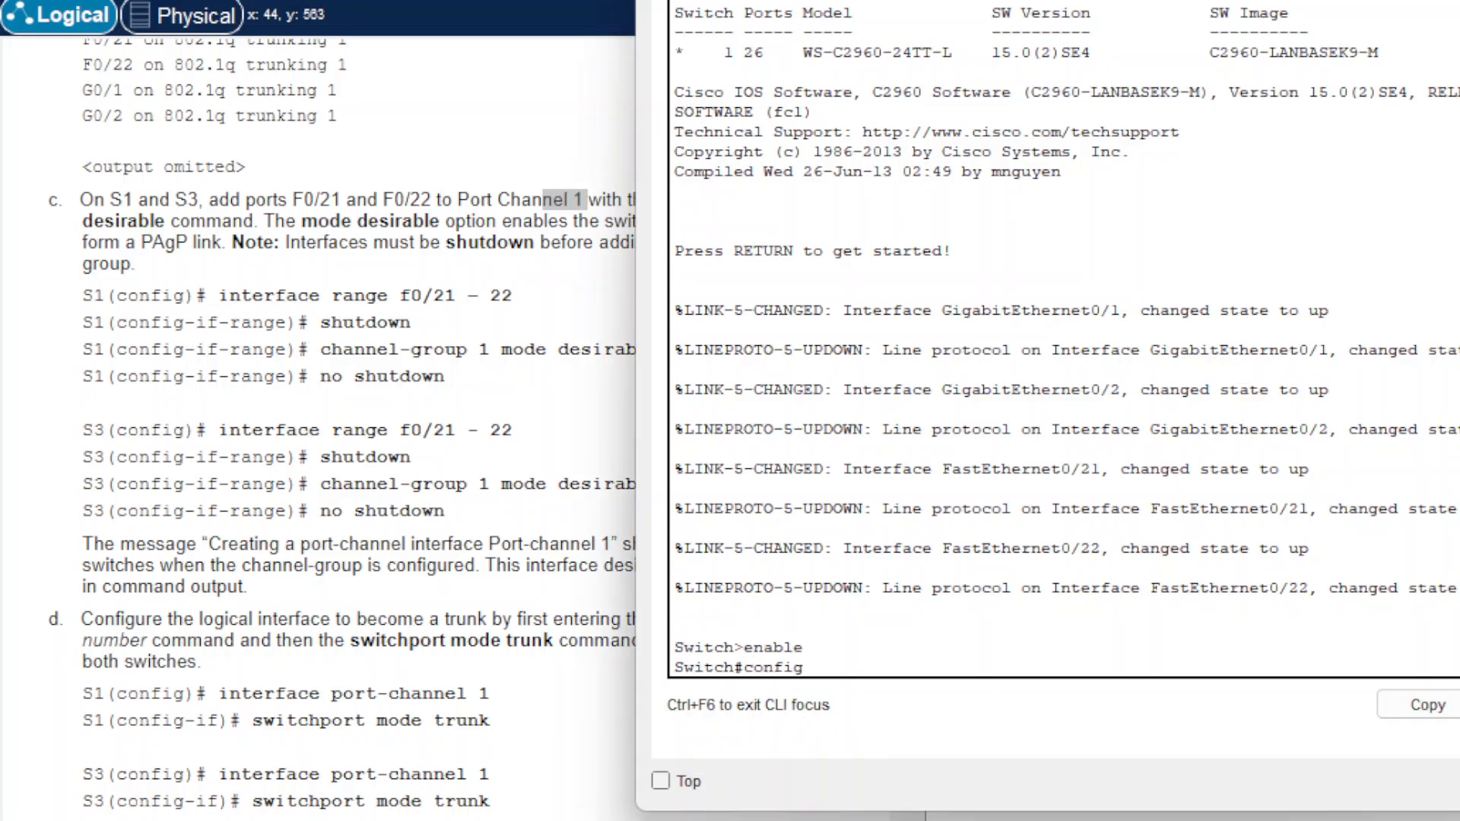
pyautogui.press('Return')
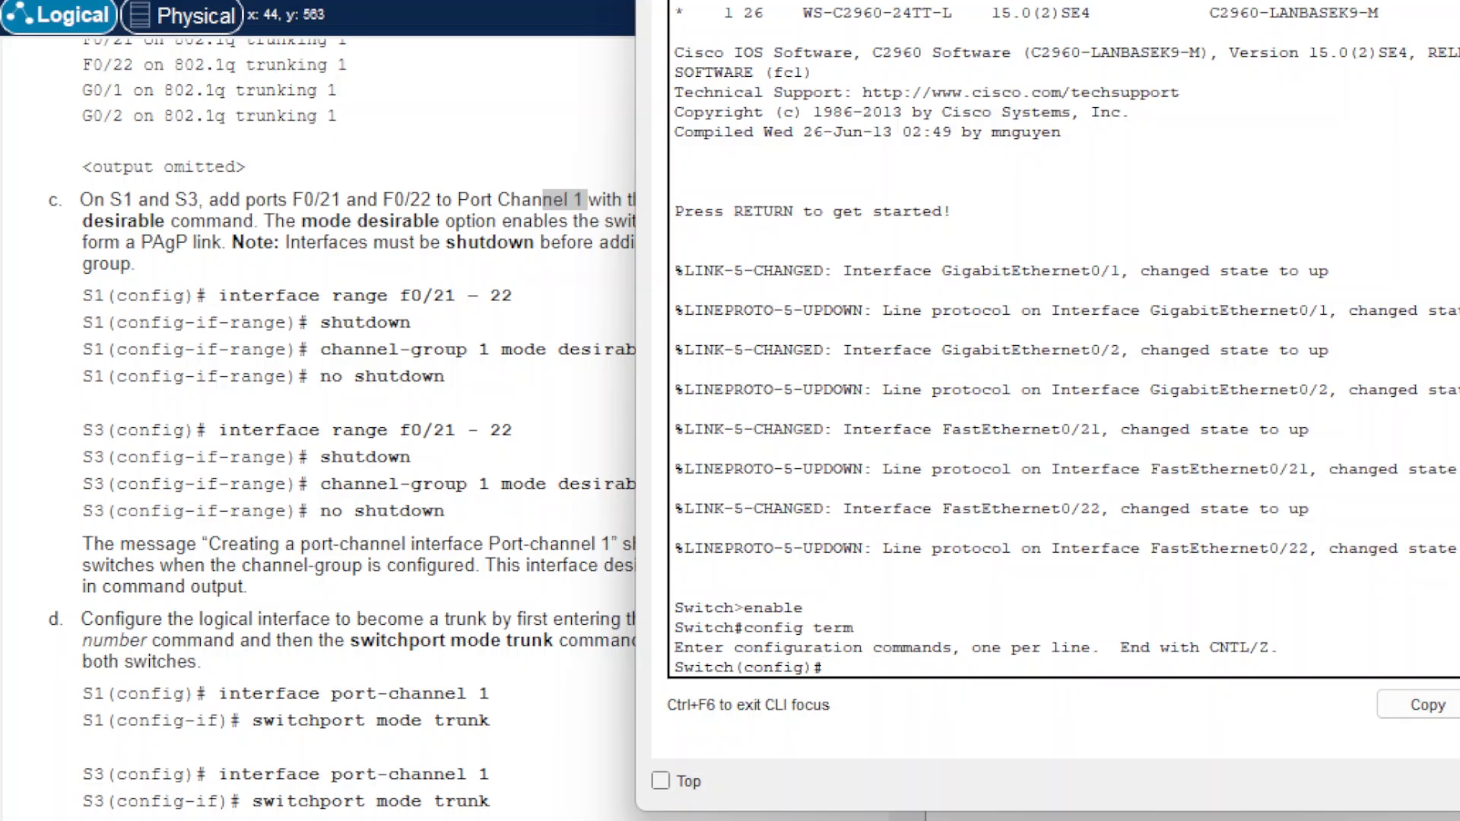
pyautogui.write('hostname S1')
pyautogui.press('Return')
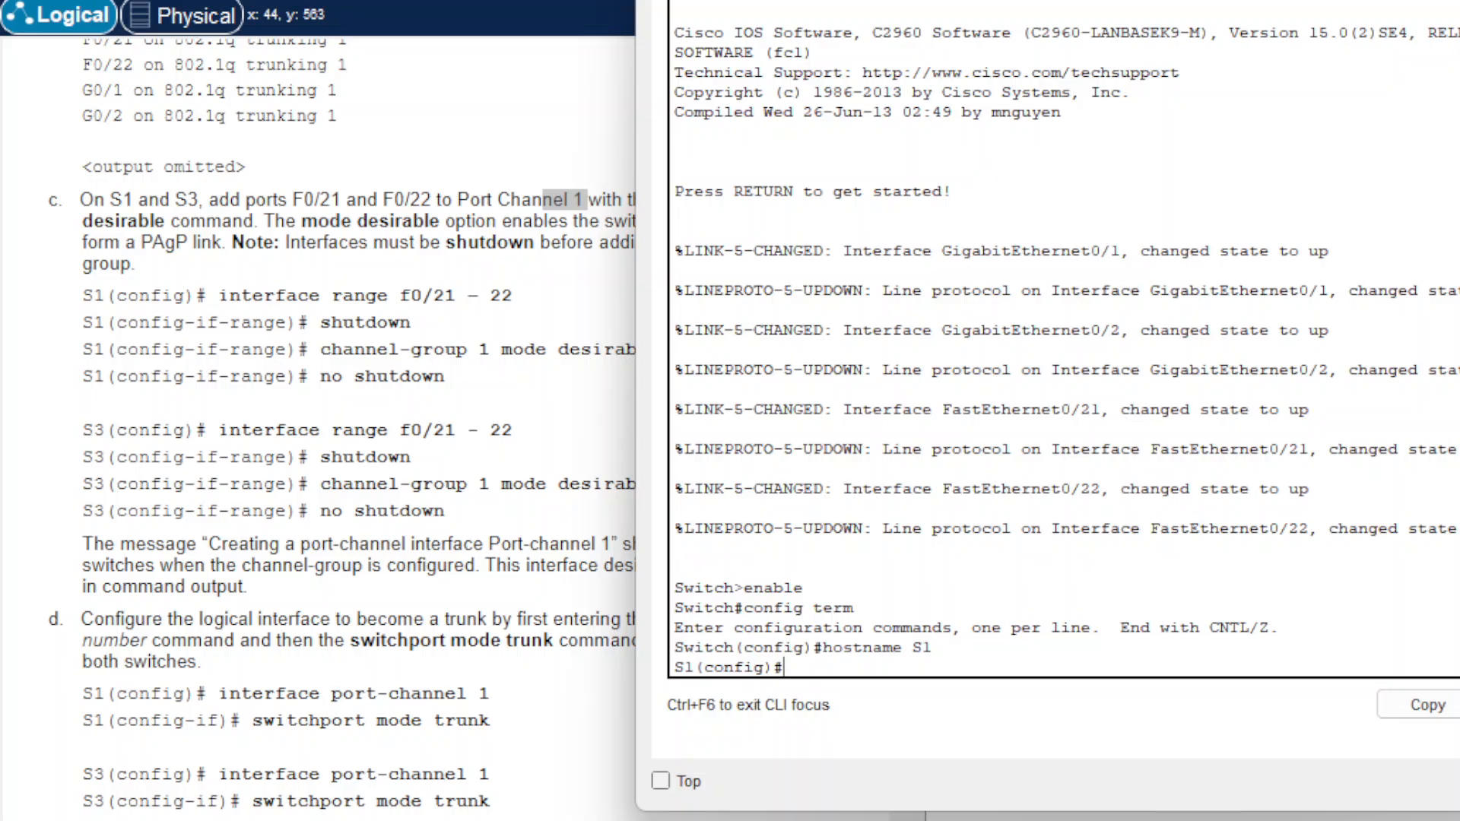
# Step: Open the command line interface of switch S2 and start its console session
pyautogui.moveTo(1058, 0); pyautogui.dragTo(1459, 0)
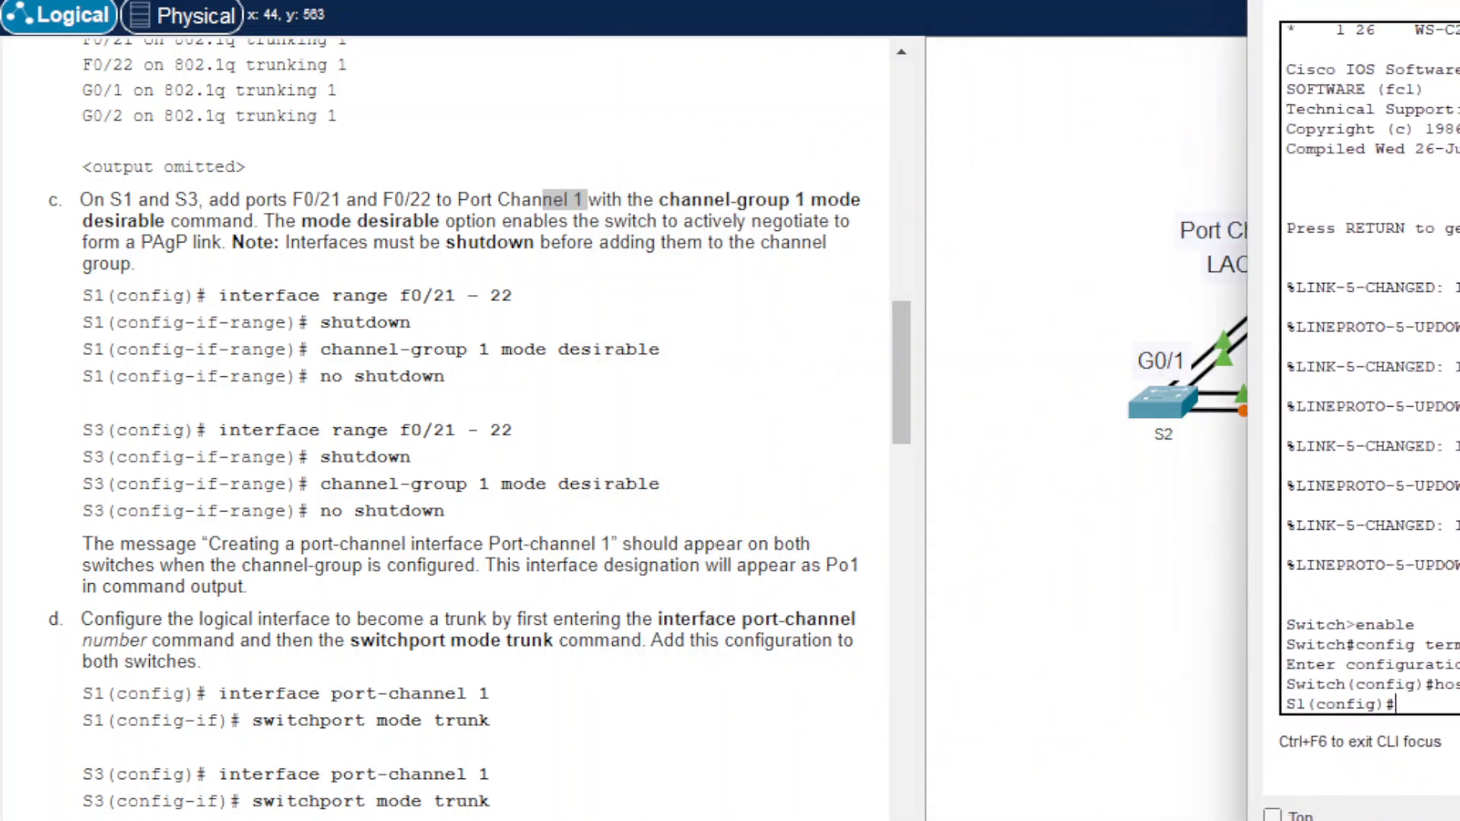
pyautogui.click(1177, 422)
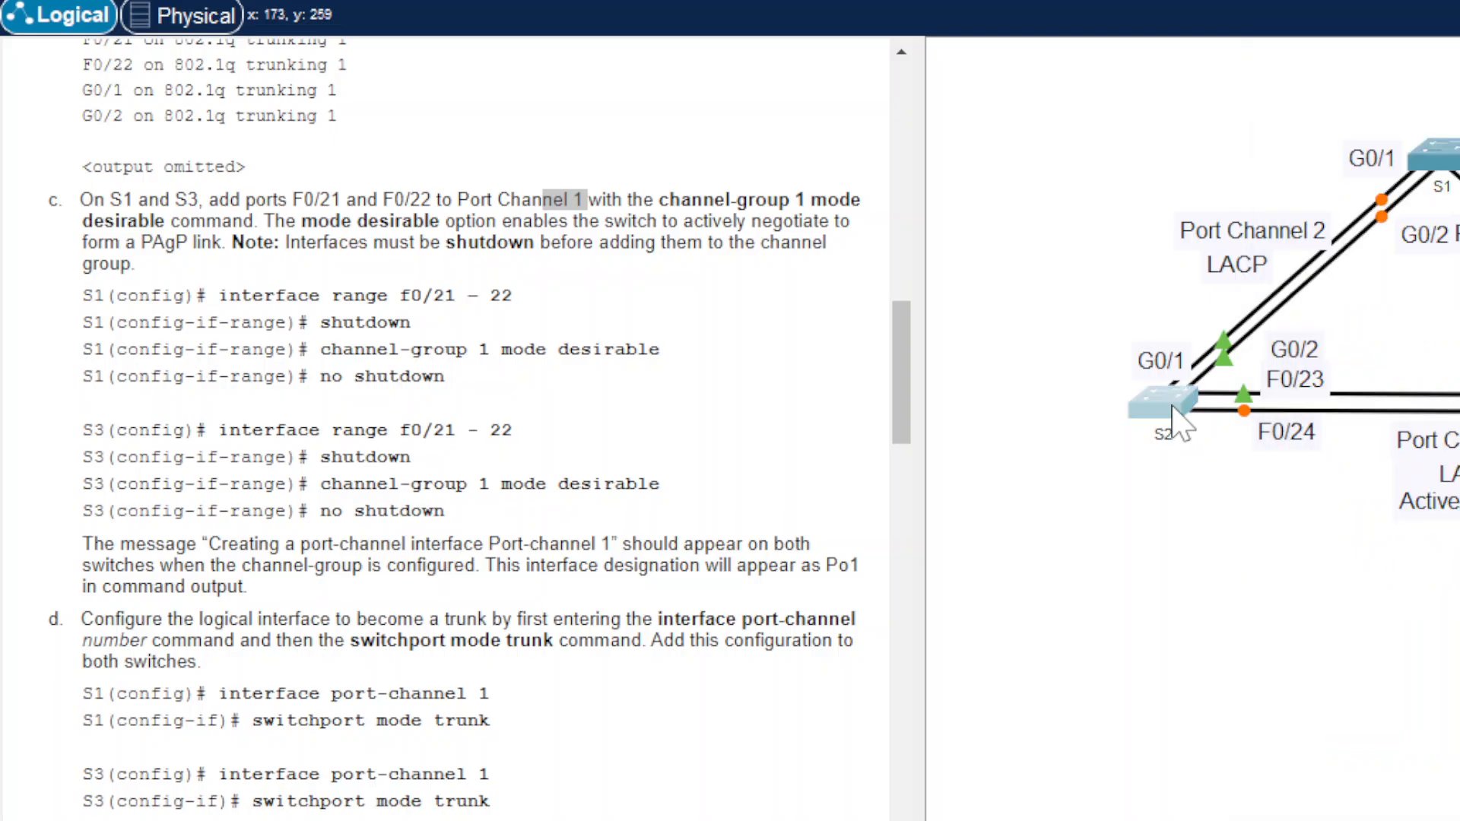
pyautogui.click(1176, 422)
pyautogui.click(1083, 141)
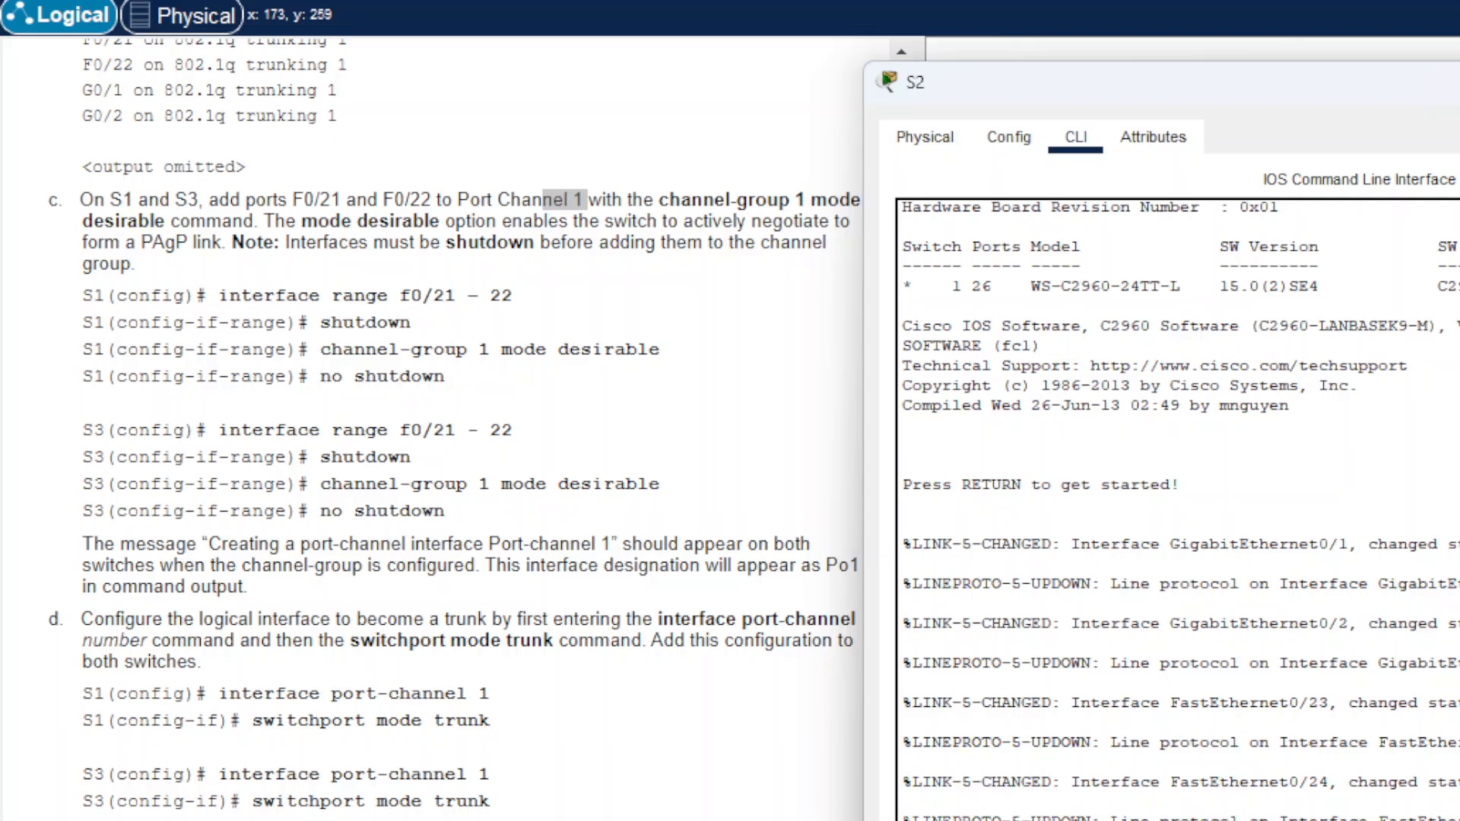
pyautogui.press('Return')
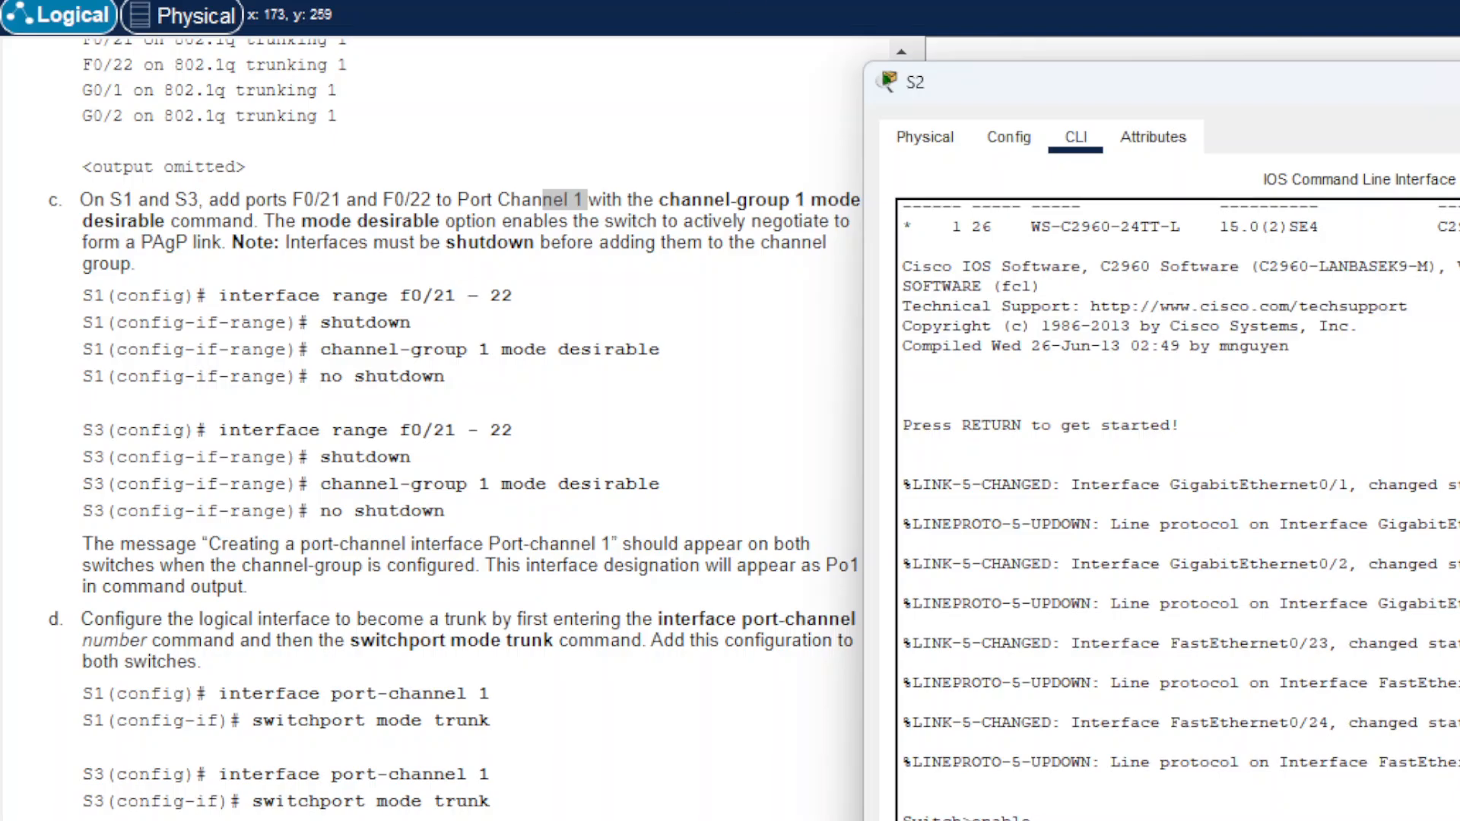
# Step: On switch S2, enter privileged mode with enable, enter global configuration mode with config term, and set the hostname to S2
pyautogui.moveTo(1181, 85); pyautogui.dragTo(970, 0)
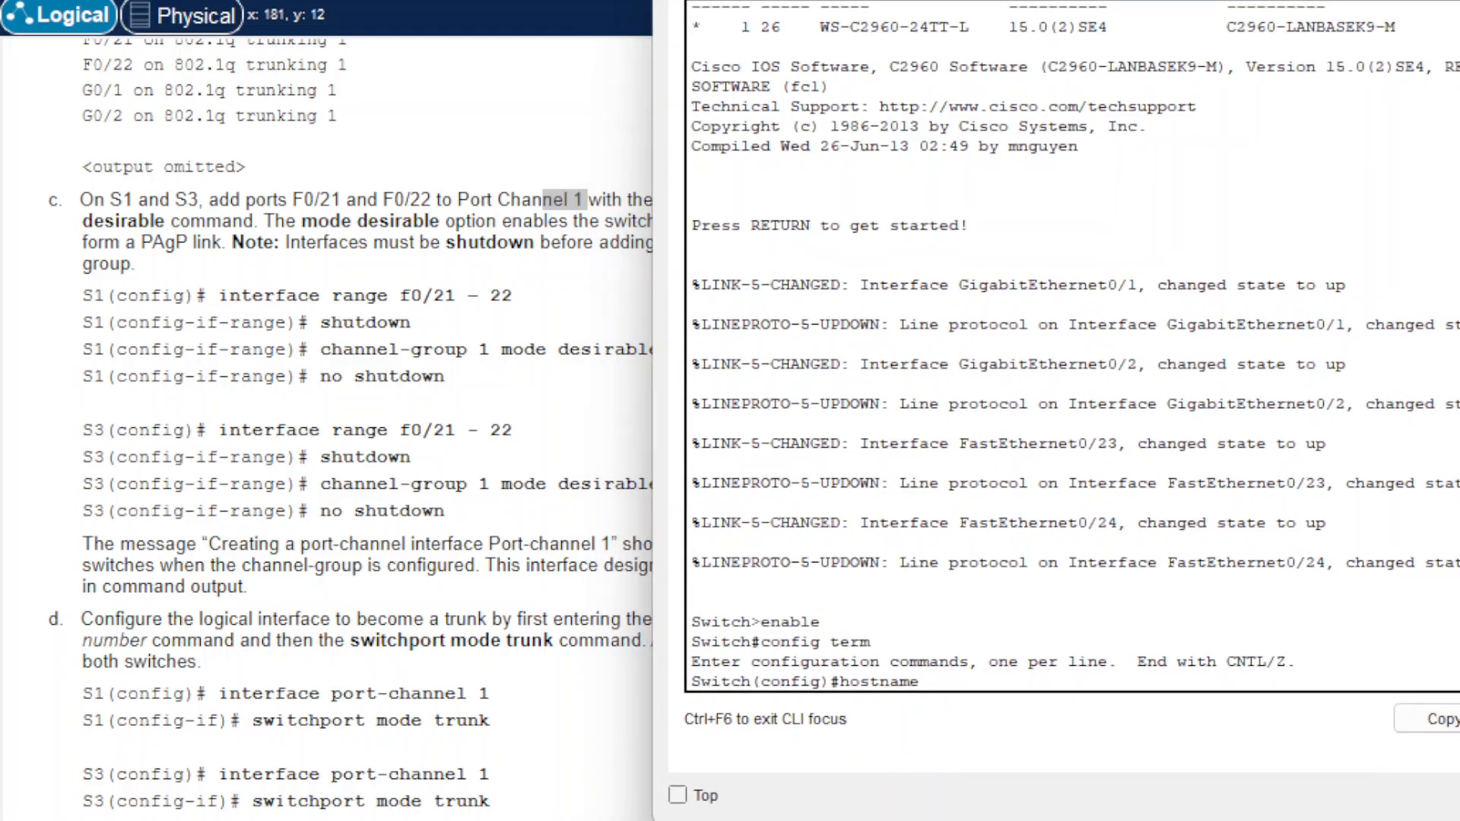
pyautogui.write('S2')
pyautogui.press('Return')
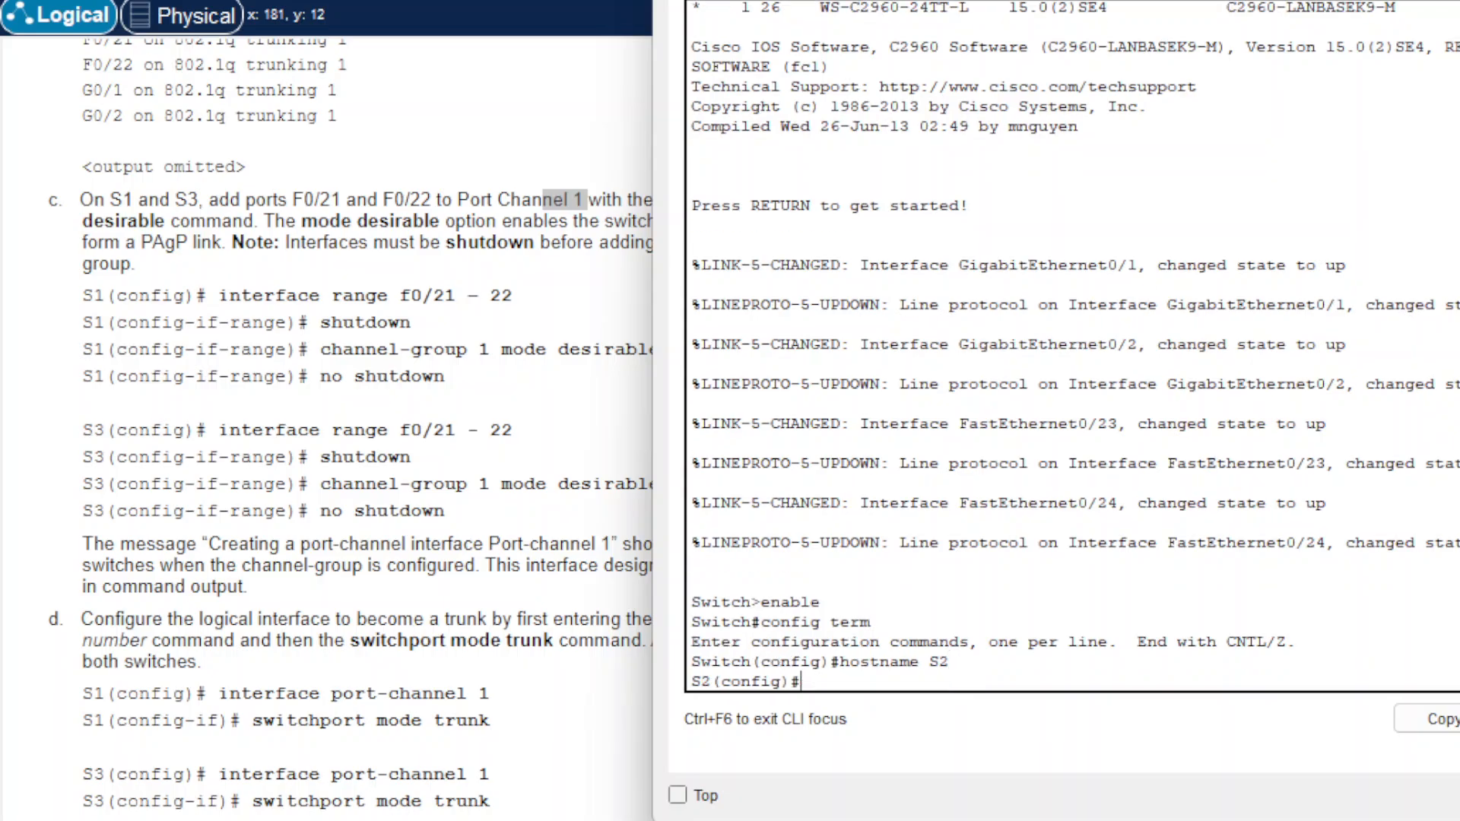
# Step: Open the command line interface of switch S3 and start its console session
pyautogui.scroll(1, 1072, 346)
pyautogui.click(1459, 257)
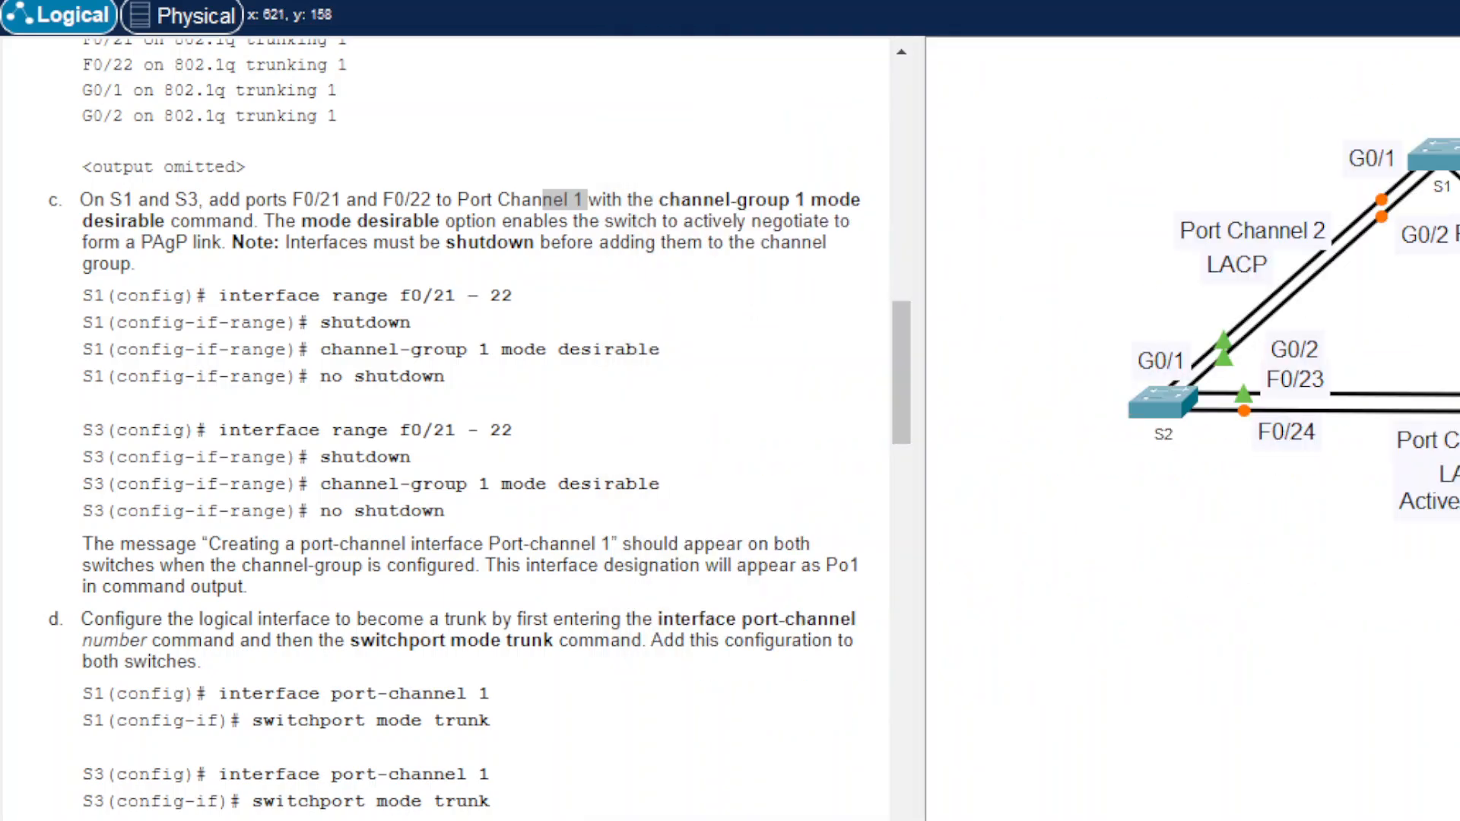
pyautogui.click(1459, 388)
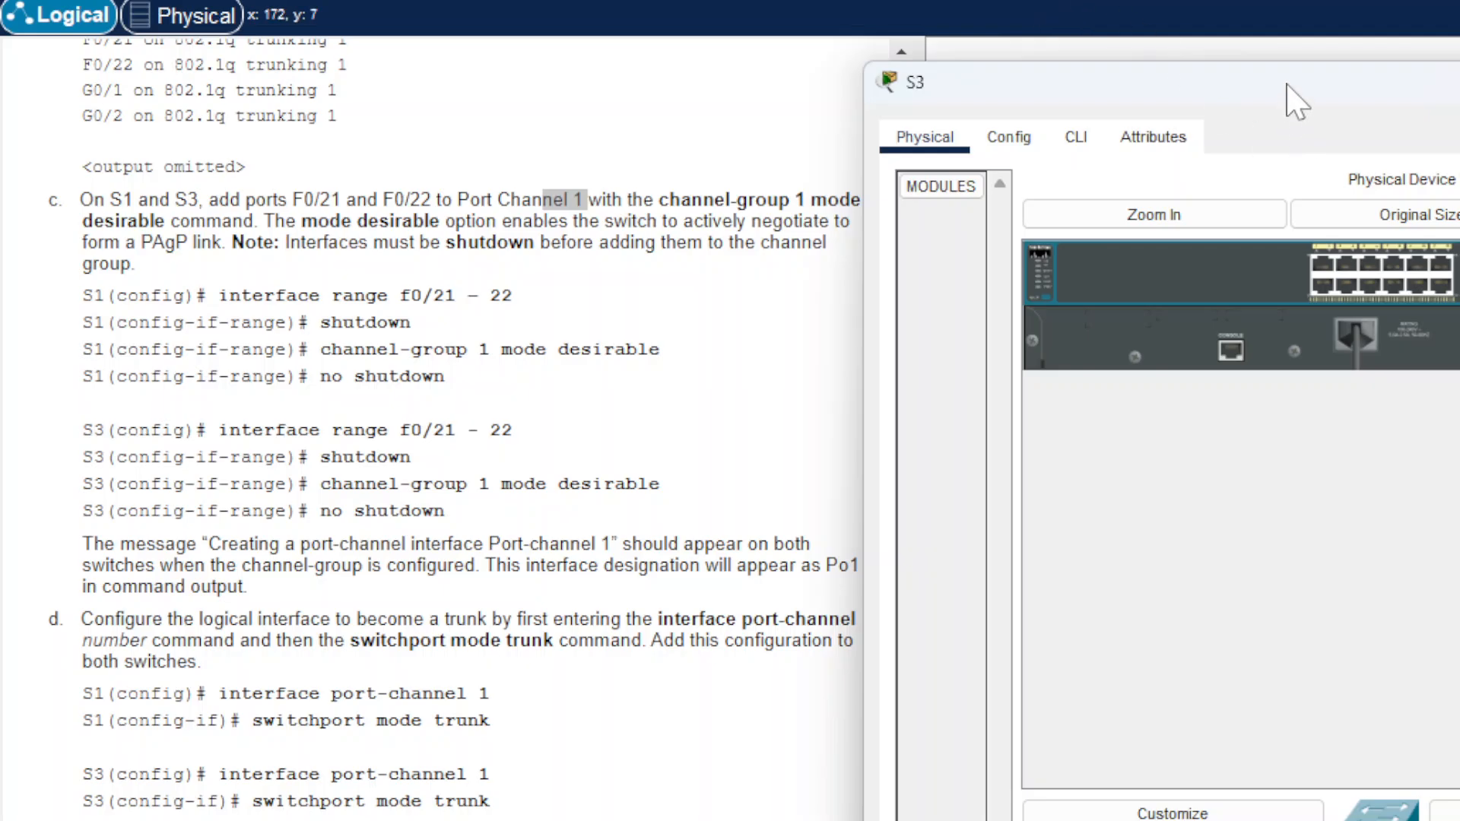
pyautogui.moveTo(1286, 83); pyautogui.dragTo(950, 0)
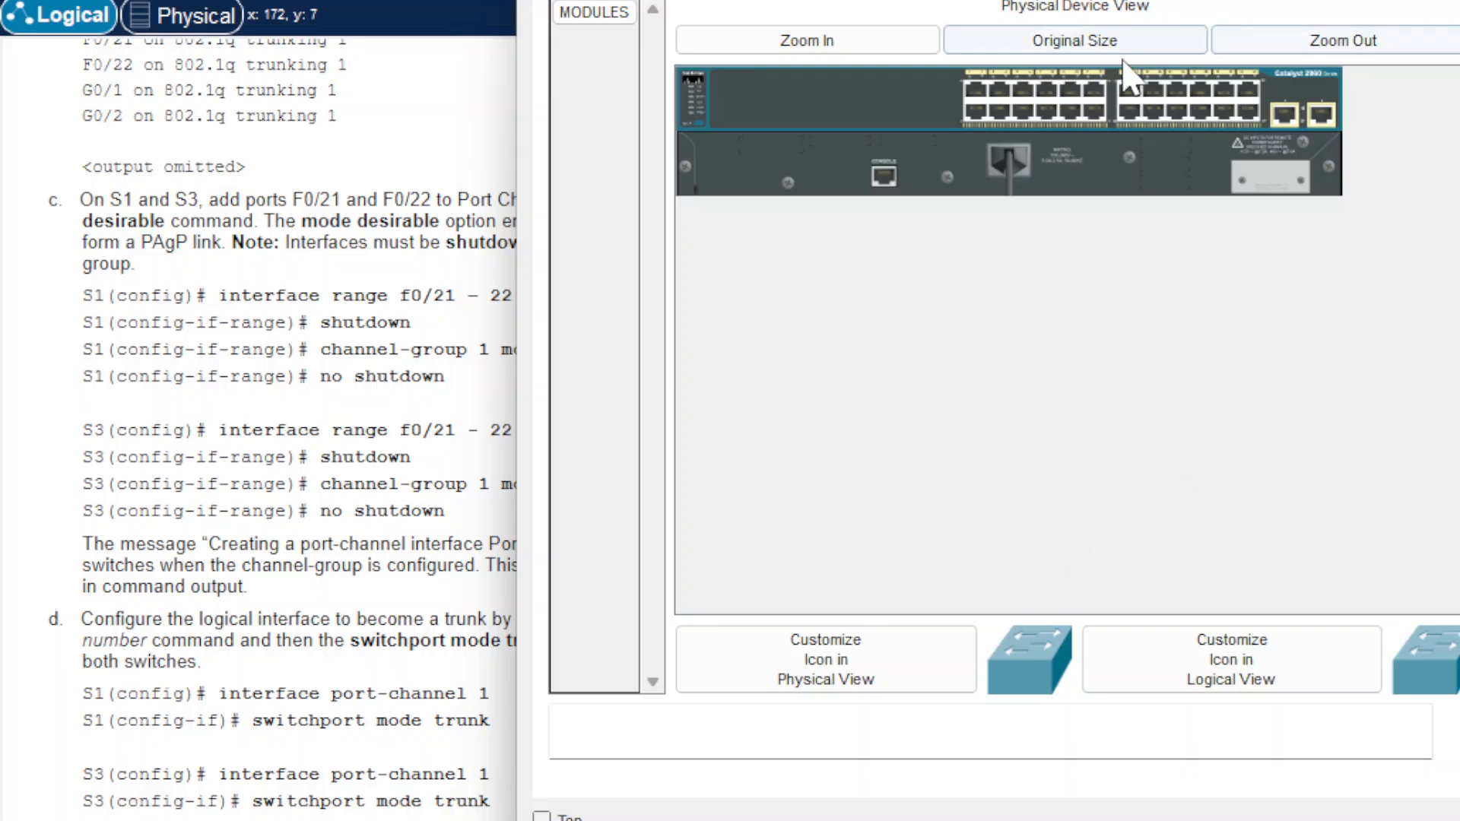
pyautogui.click(730, 0)
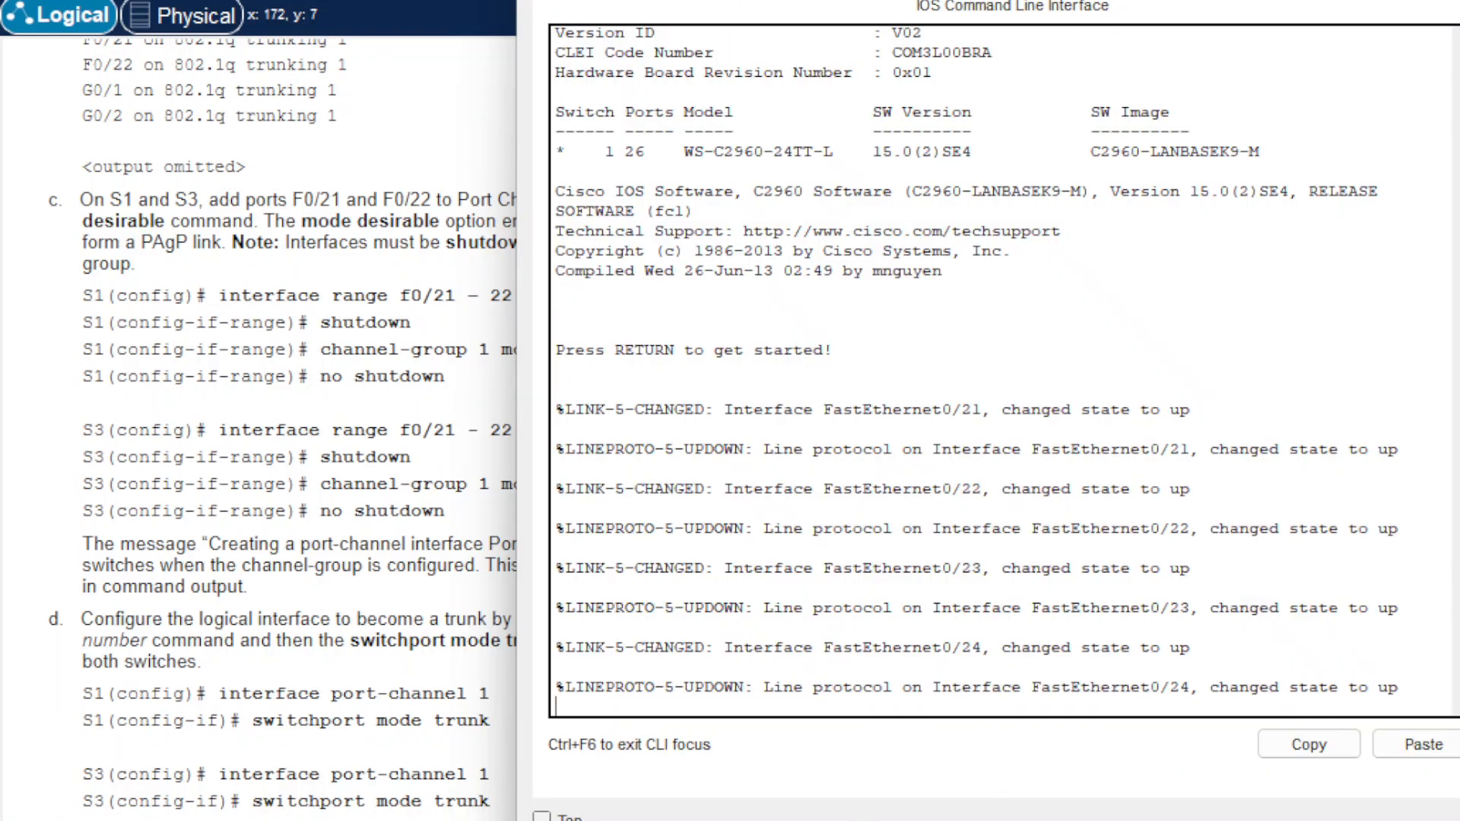
pyautogui.moveTo(994, 707); pyautogui.dragTo(991, 688)
pyautogui.press('Return')
# Step: Try to enter privileged mode on switch S3
pyautogui.write('enba')
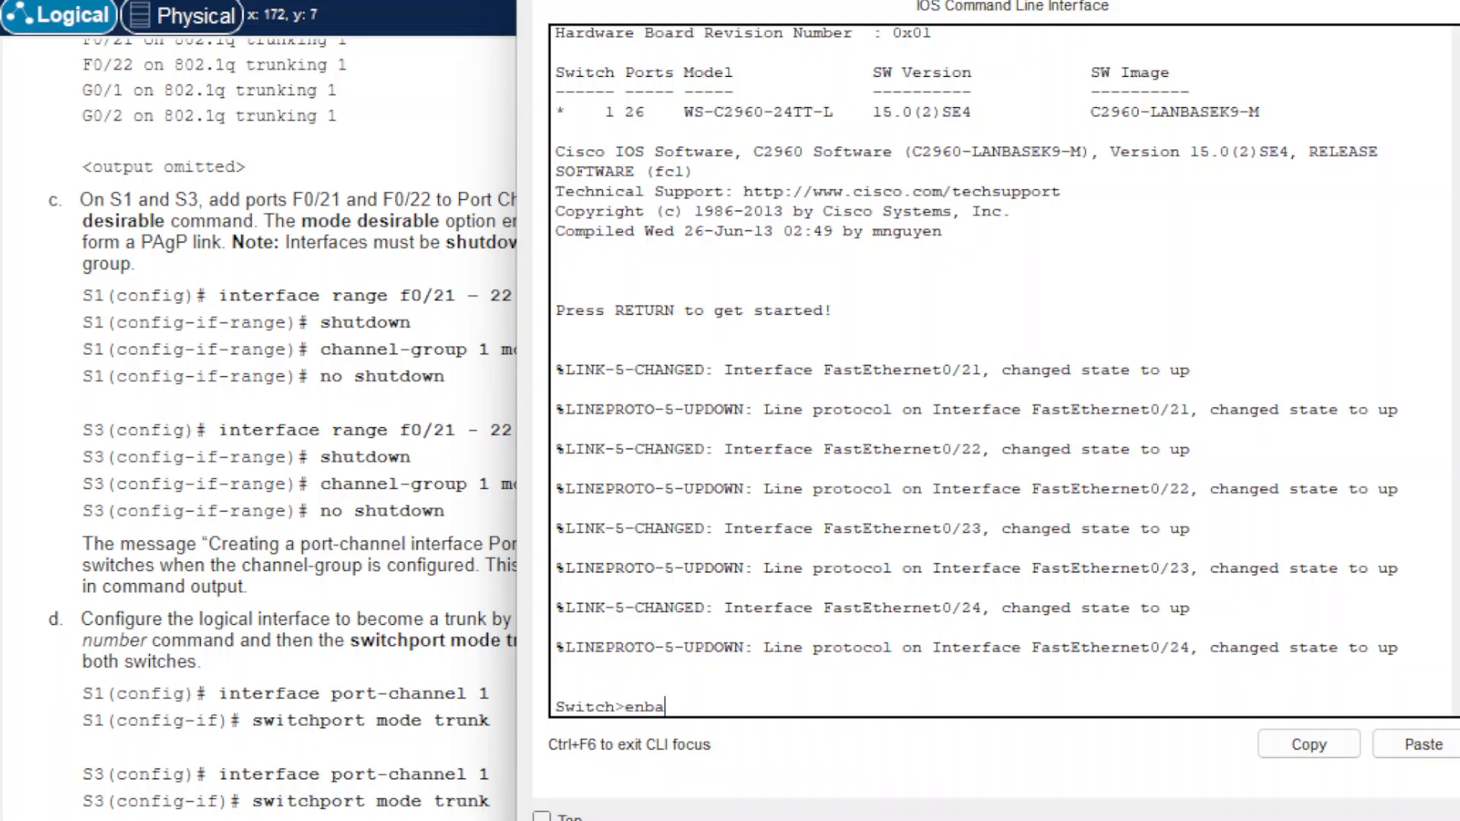
pyautogui.press('BackSpace')
pyautogui.write('ale')
pyautogui.press('Return')
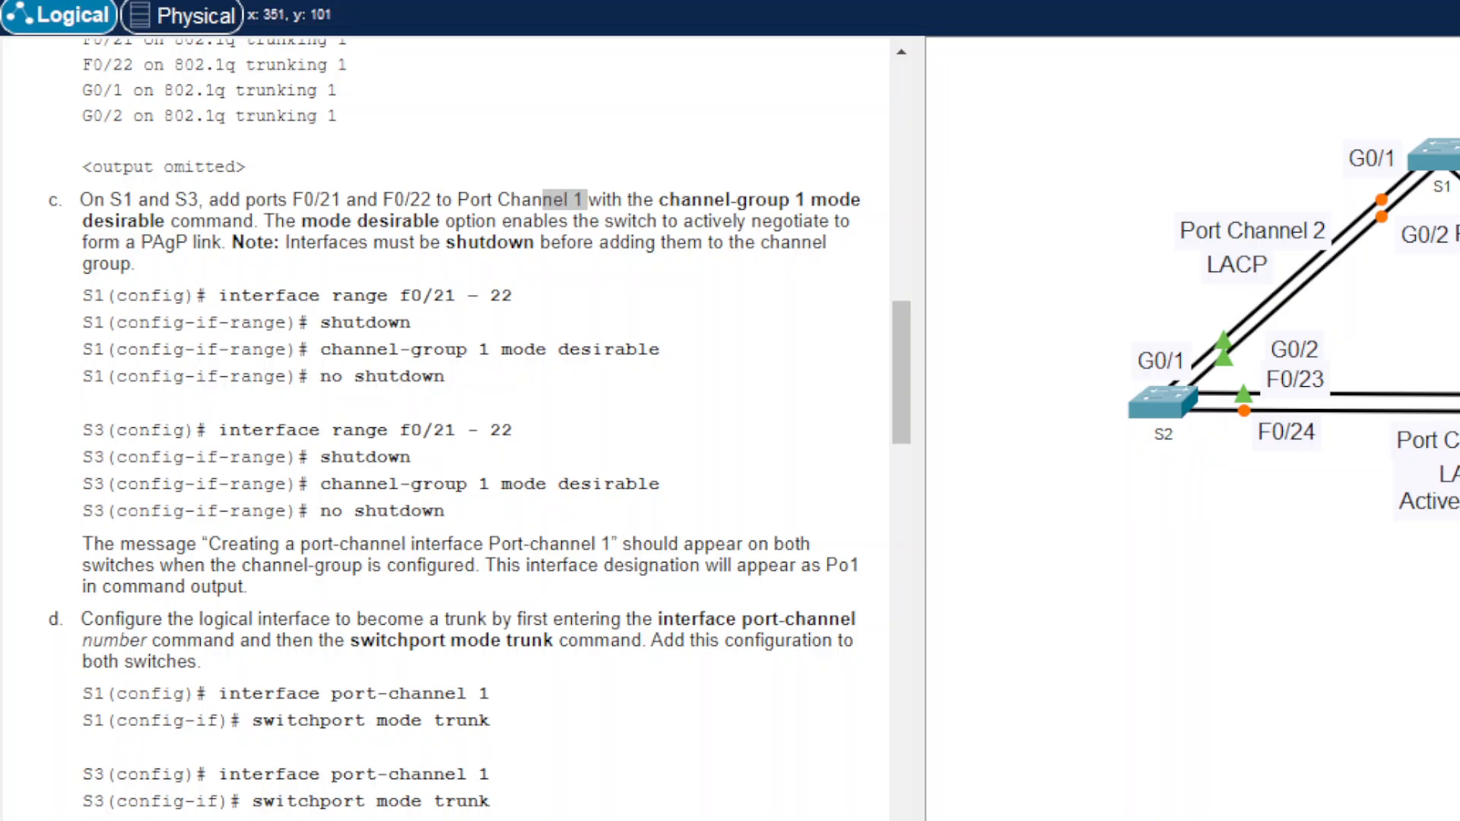
# Step: Return to the S1 console, select interface range f0/21 -22 and shut those ports down
pyautogui.moveTo(1445, 1); pyautogui.dragTo(758, 2)
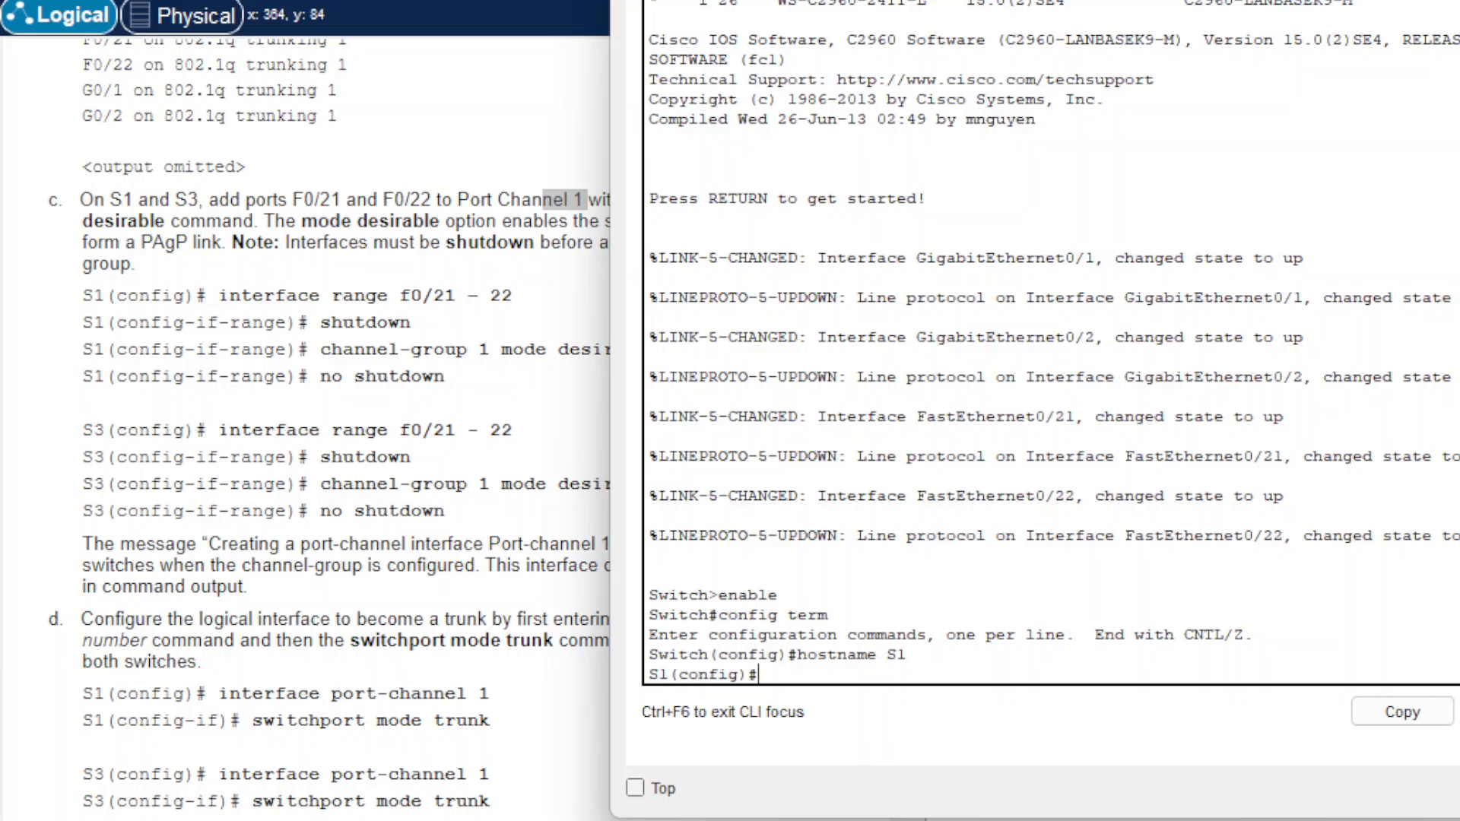
pyautogui.moveTo(758, 2)
pyautogui.mouseDown()
pyautogui.moveTo(934, 2)
pyautogui.moveTo(751, 2)
pyautogui.mouseUp()
pyautogui.click(900, 654)
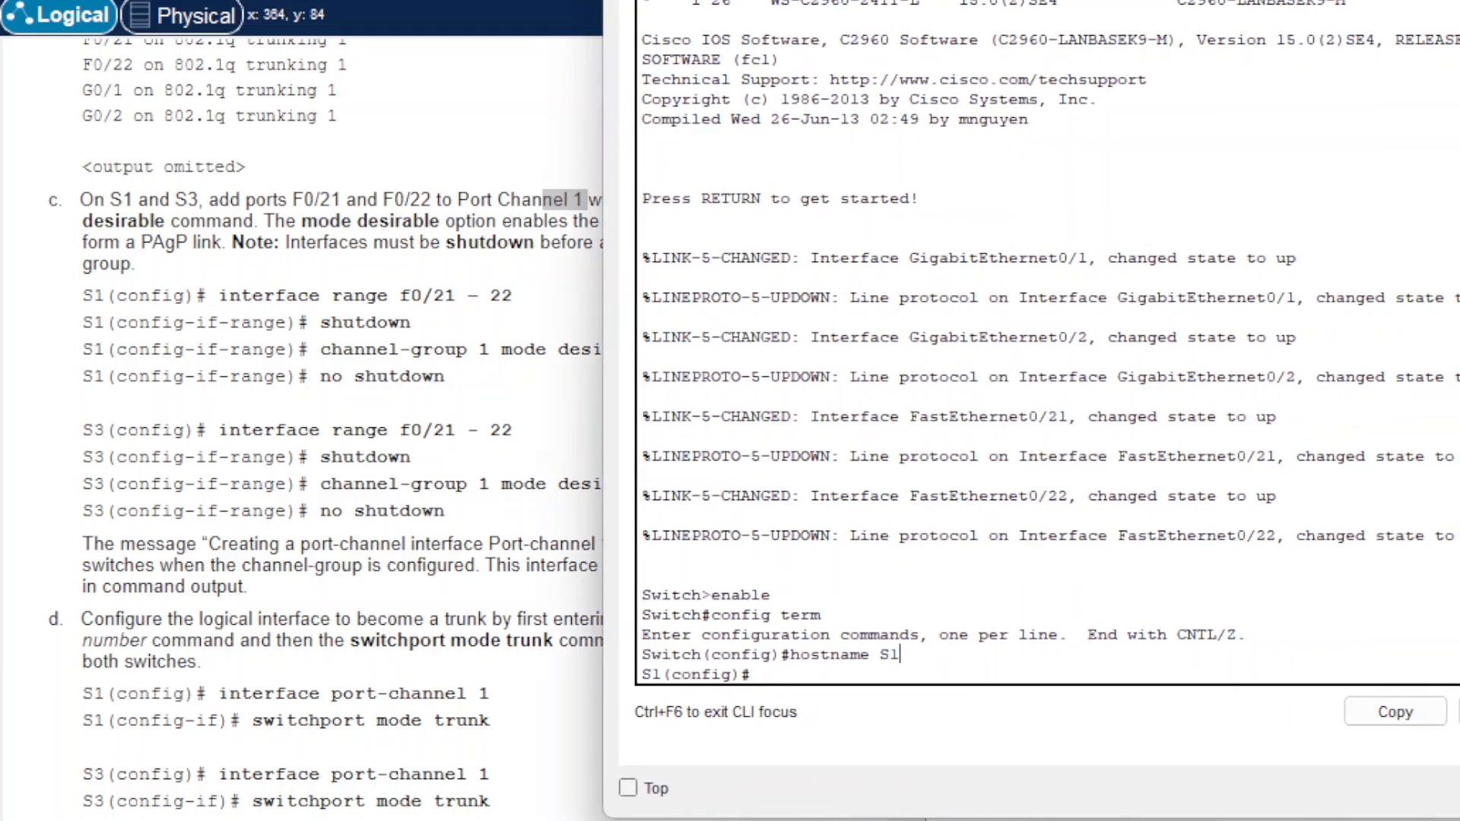
pyautogui.press('Return')
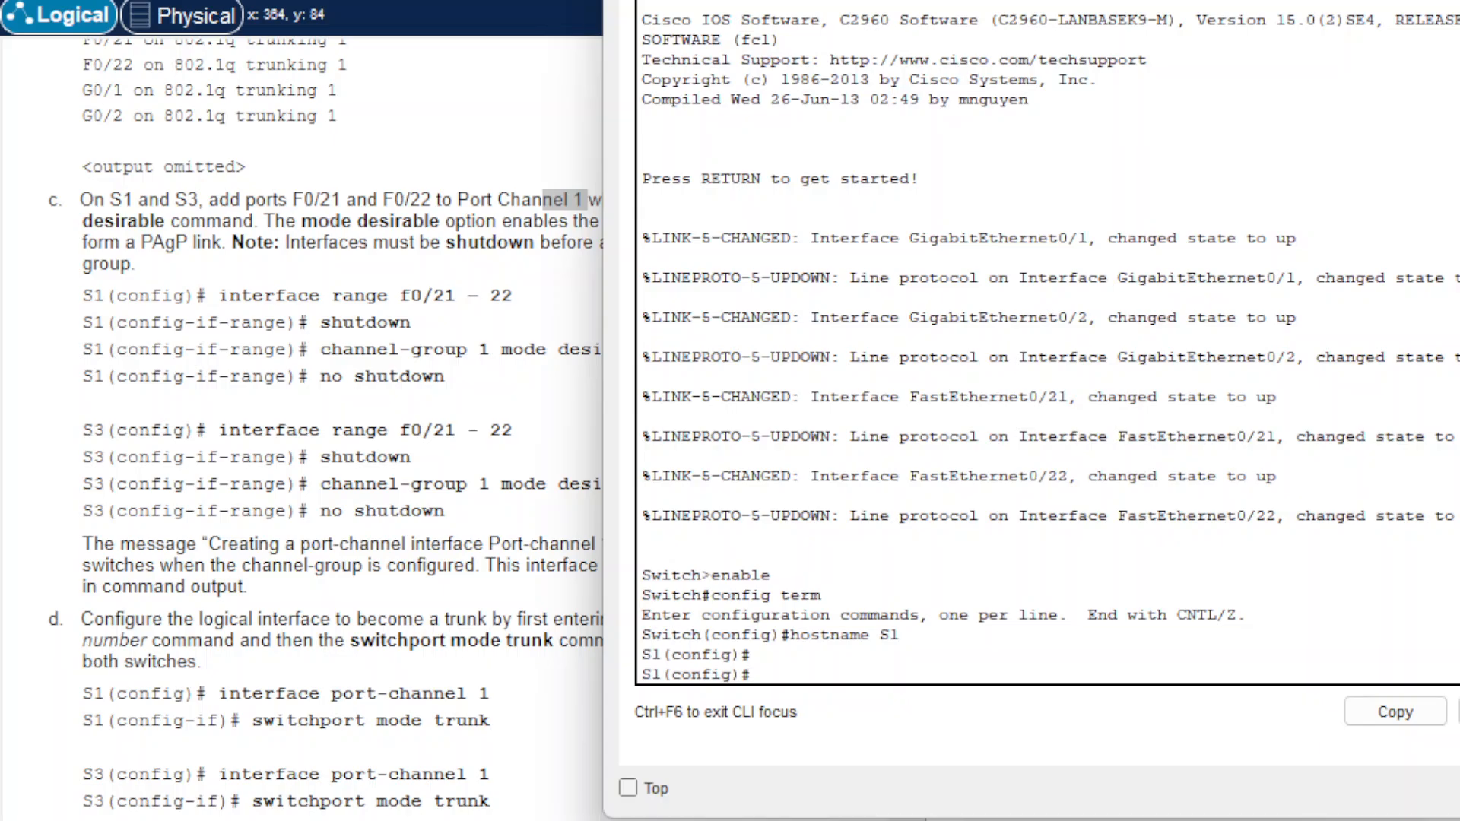
pyautogui.write('interfca')
pyautogui.press('BackSpace')
pyautogui.press('BackSpace')
pyautogui.write('ace range')
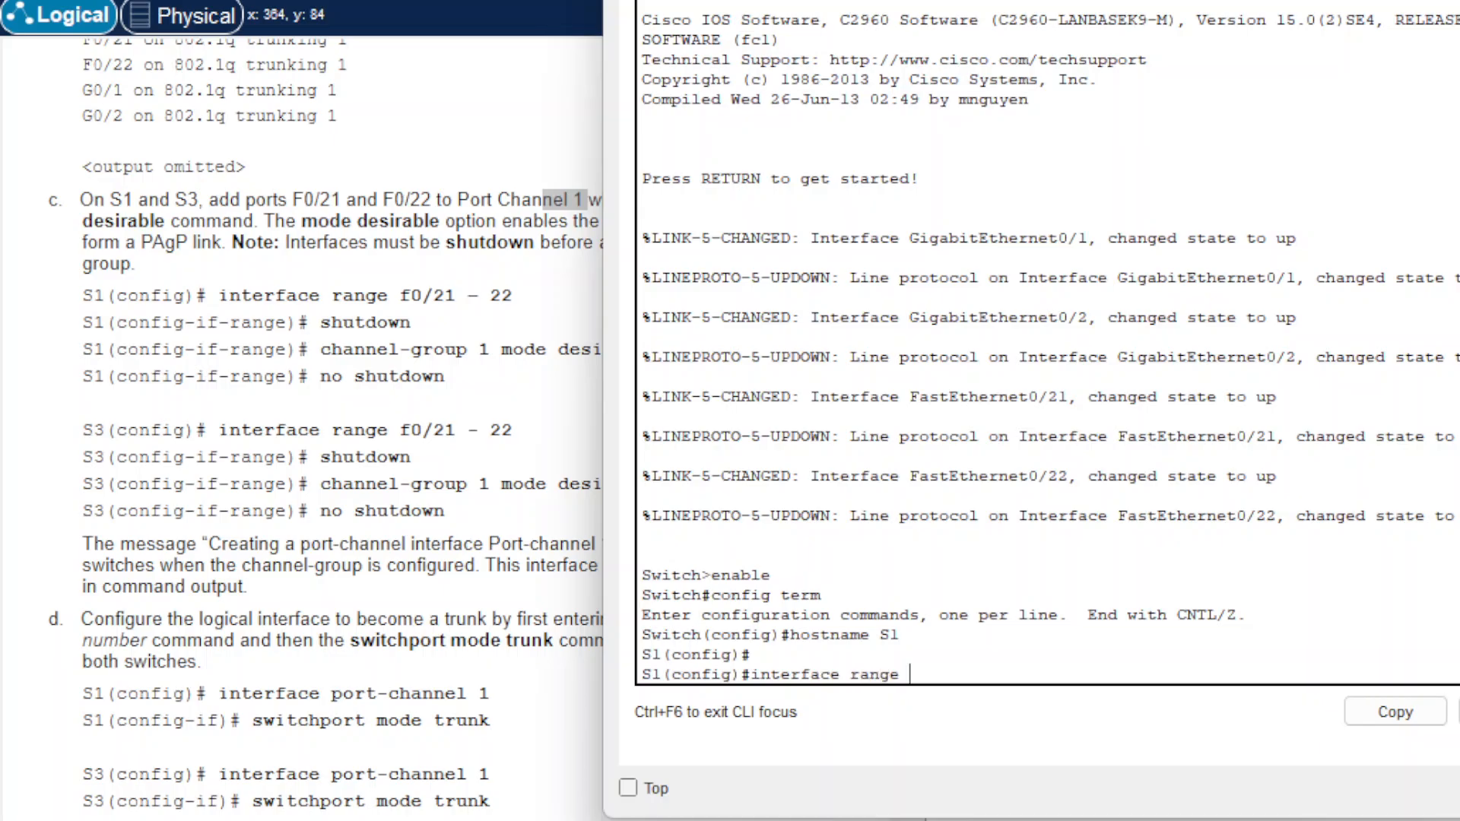
pyautogui.write(' f0/21 -22')
pyautogui.press('Return')
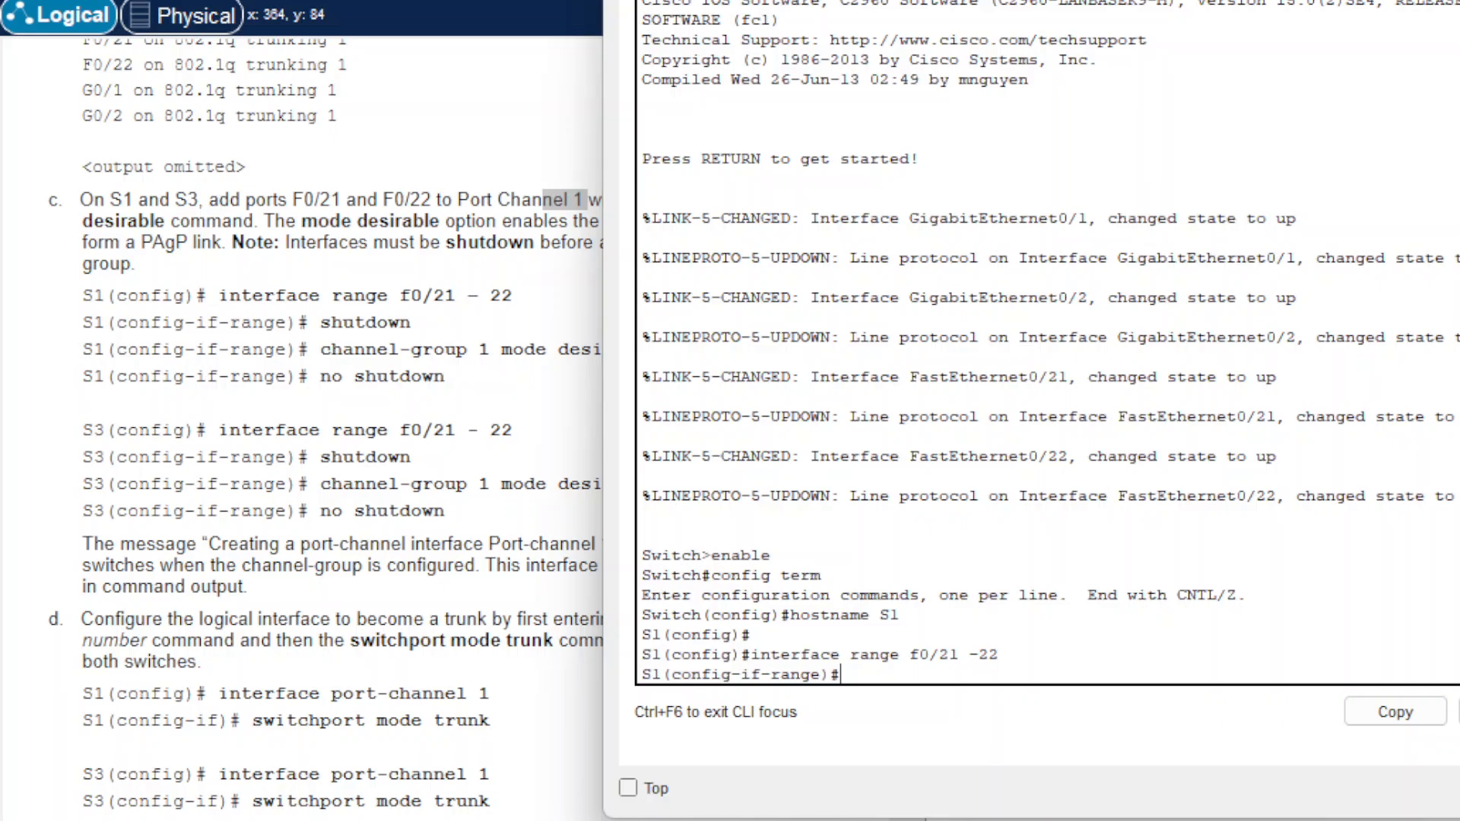
pyautogui.write('shutdown')
pyautogui.press('Return')
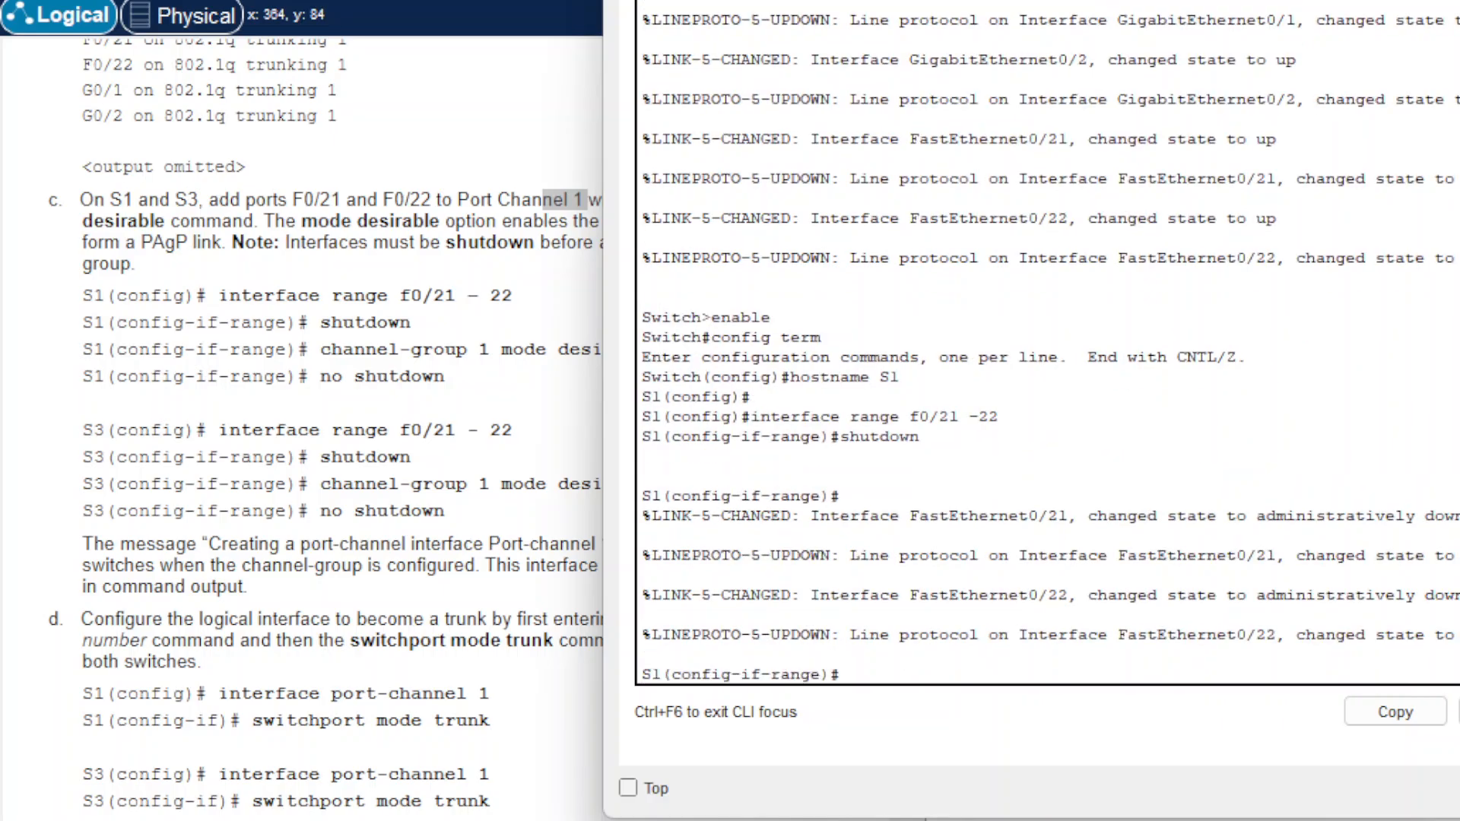
# Step: On S1, add the selected ports to the port channel with channel-group 1 mode desirable and re-enable them with no shutdown
pyautogui.write('channel-group 1 mode')
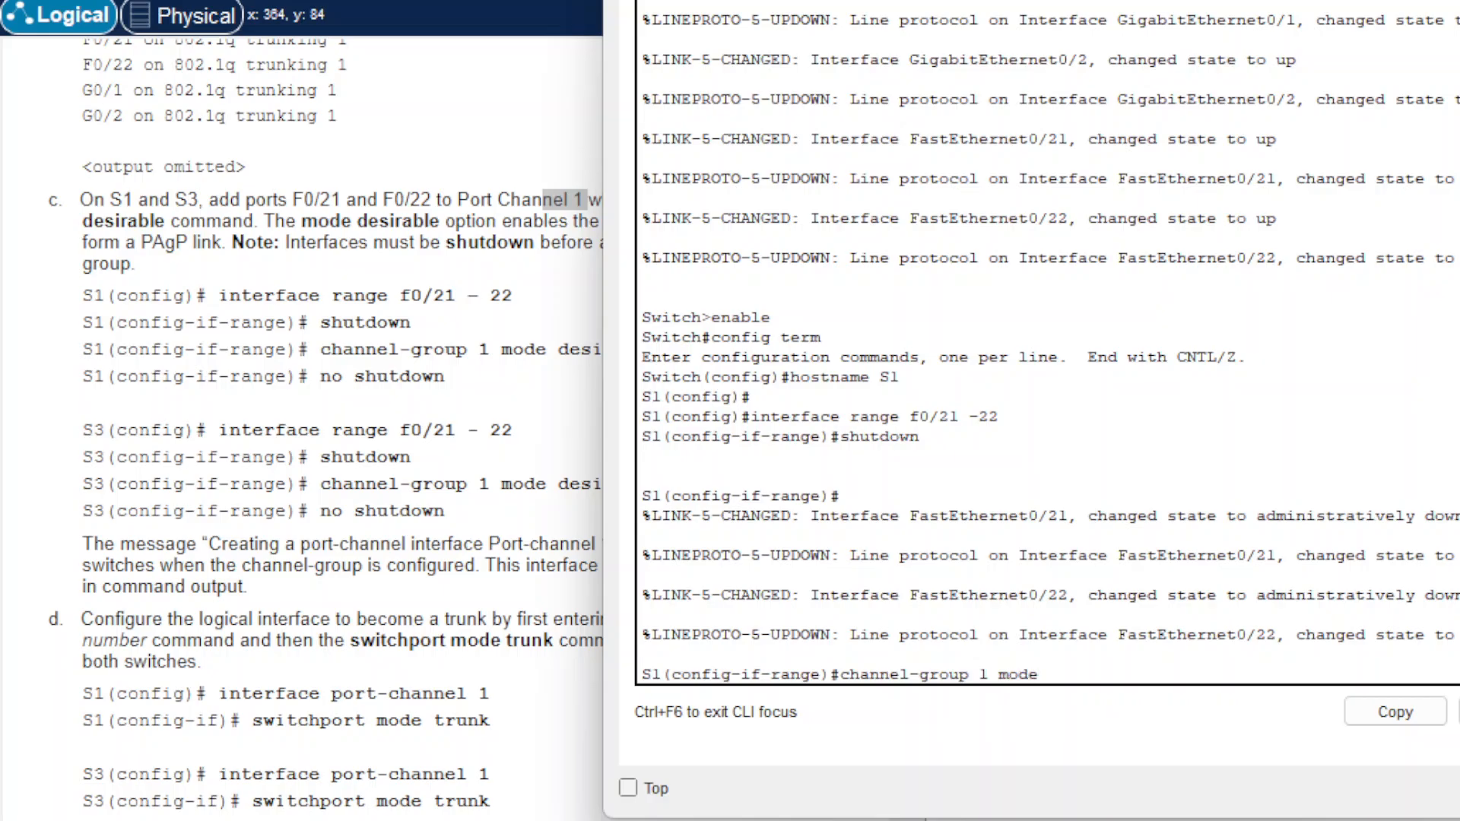
pyautogui.write(' desirable')
pyautogui.press('Return')
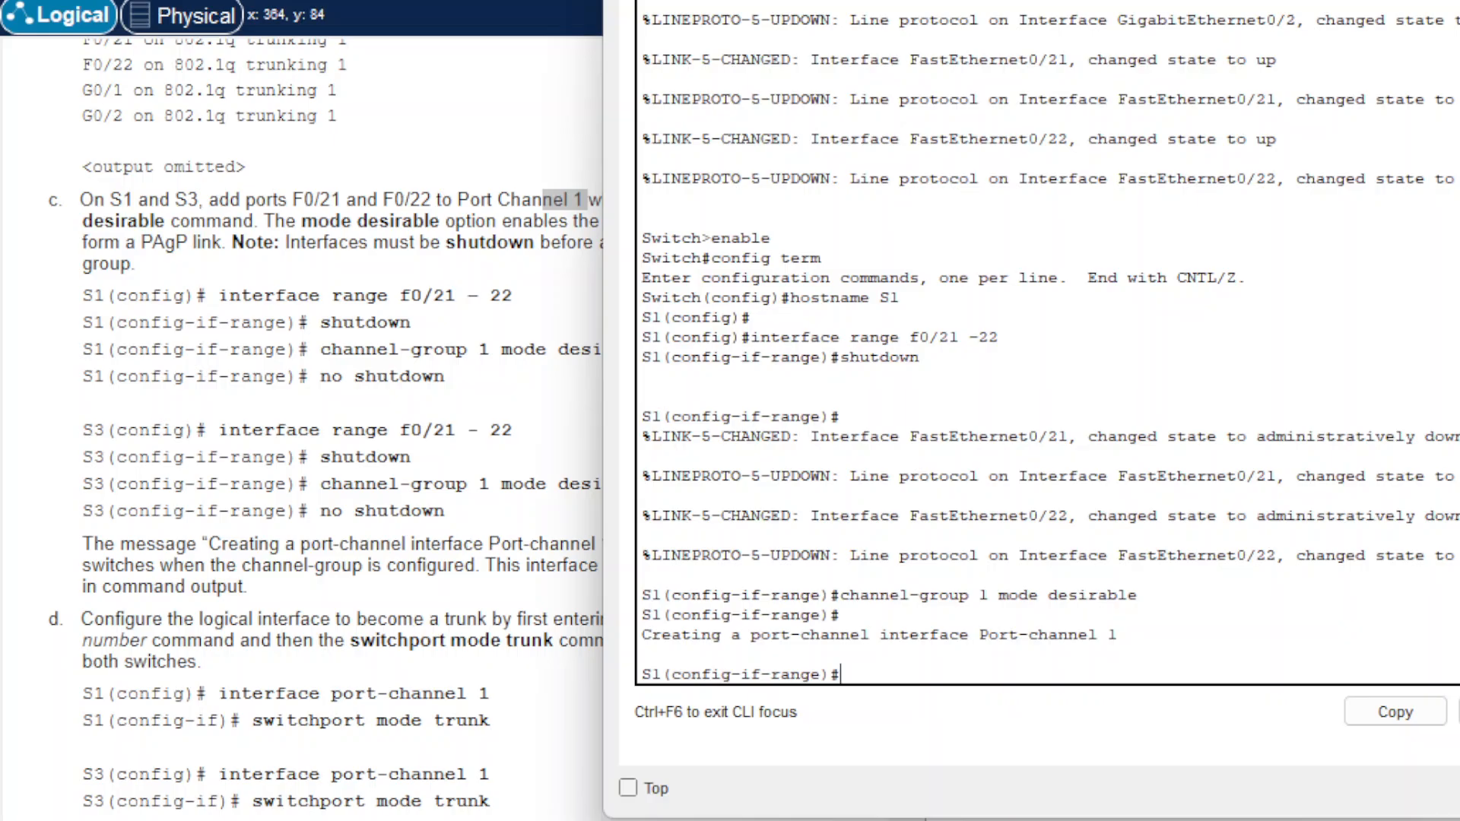
pyautogui.write('no shutdown')
pyautogui.press('Return')
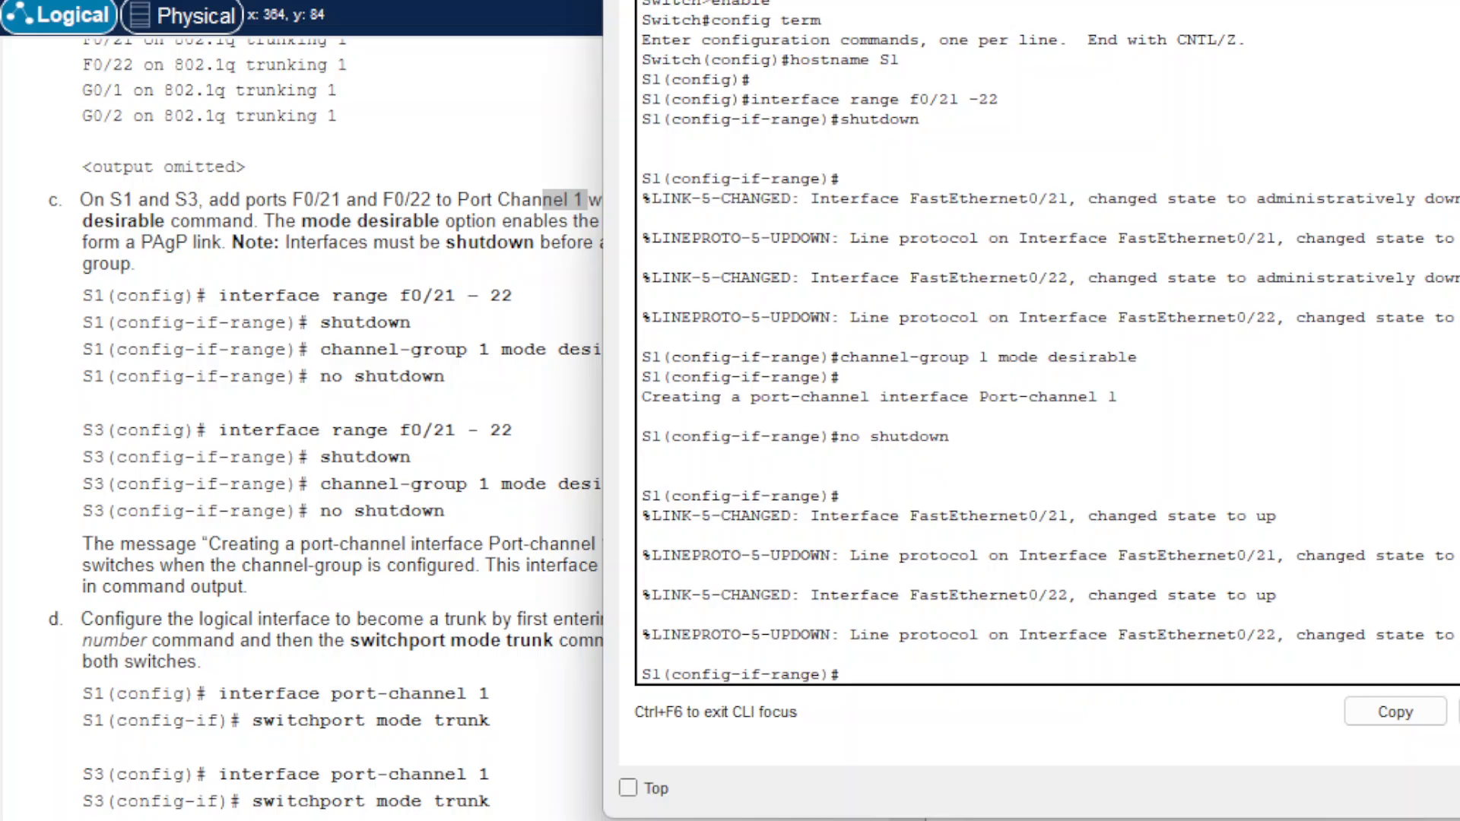
# Step: Go back to the S3 console and enter privileged mode with enable
pyautogui.scroll(-1, 421, 535)
pyautogui.click(1456, 304)
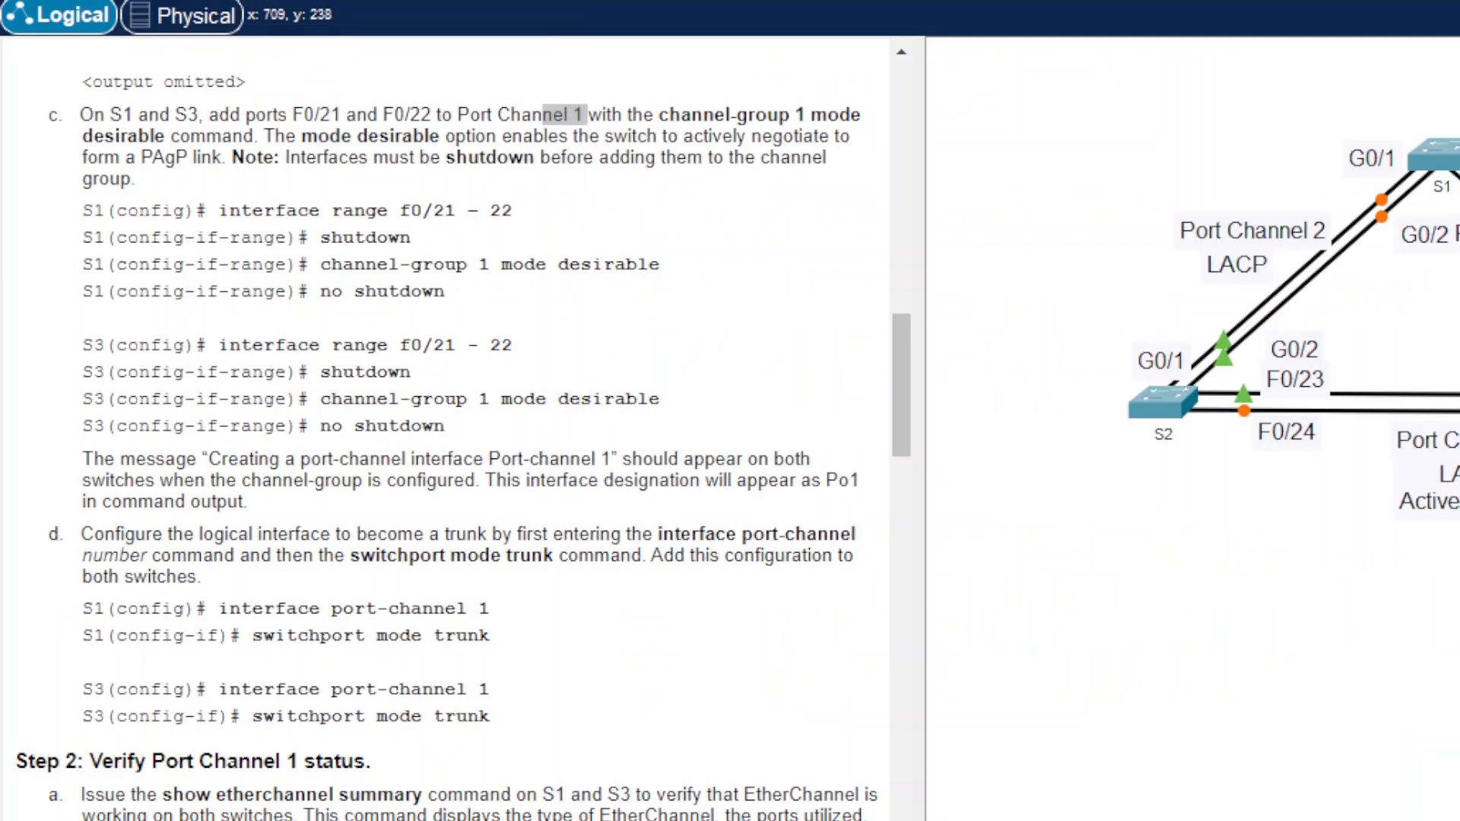
pyautogui.click(1455, 403)
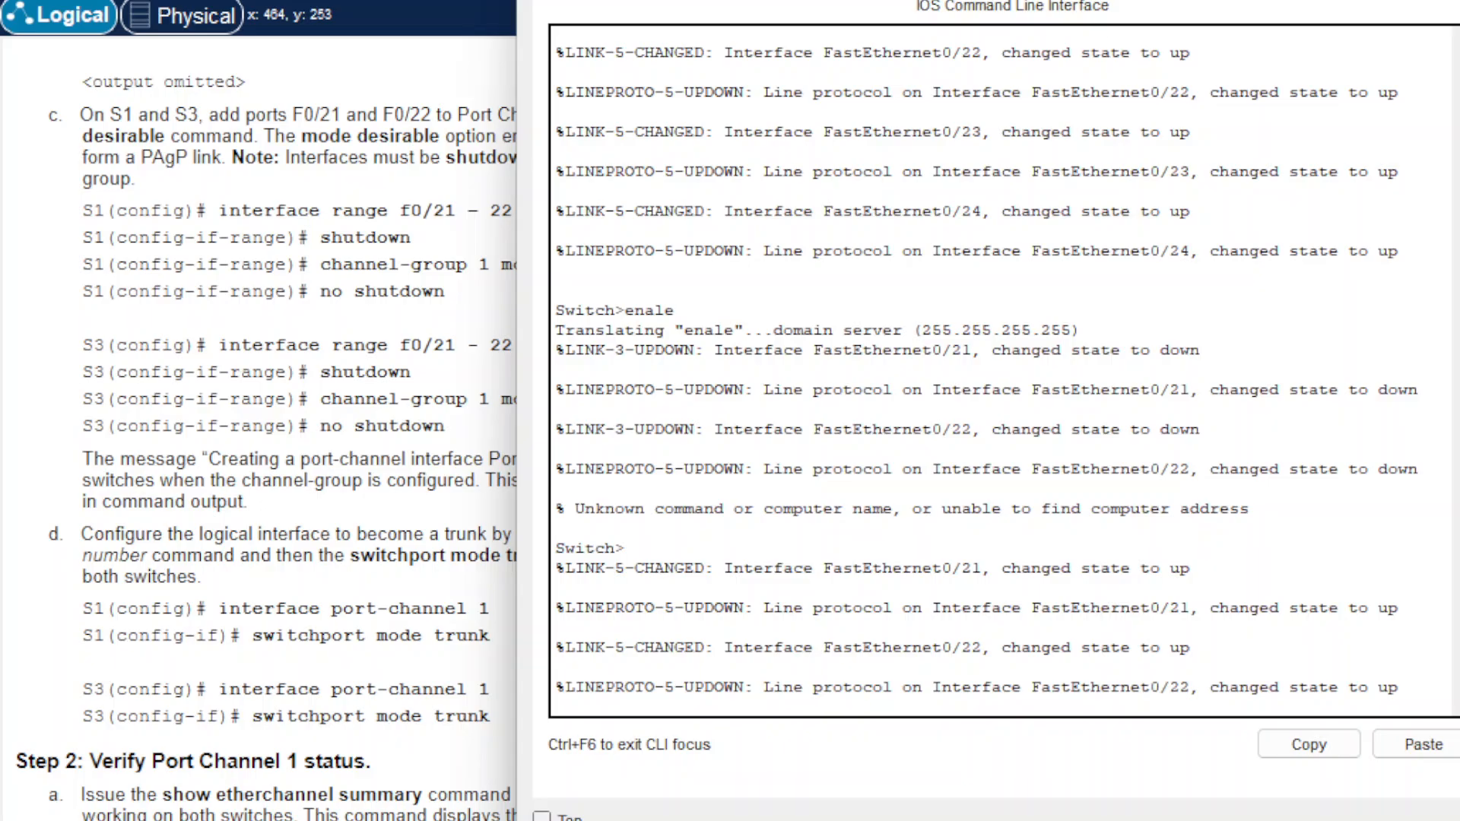
pyautogui.moveTo(1011, 3); pyautogui.dragTo(1052, 0)
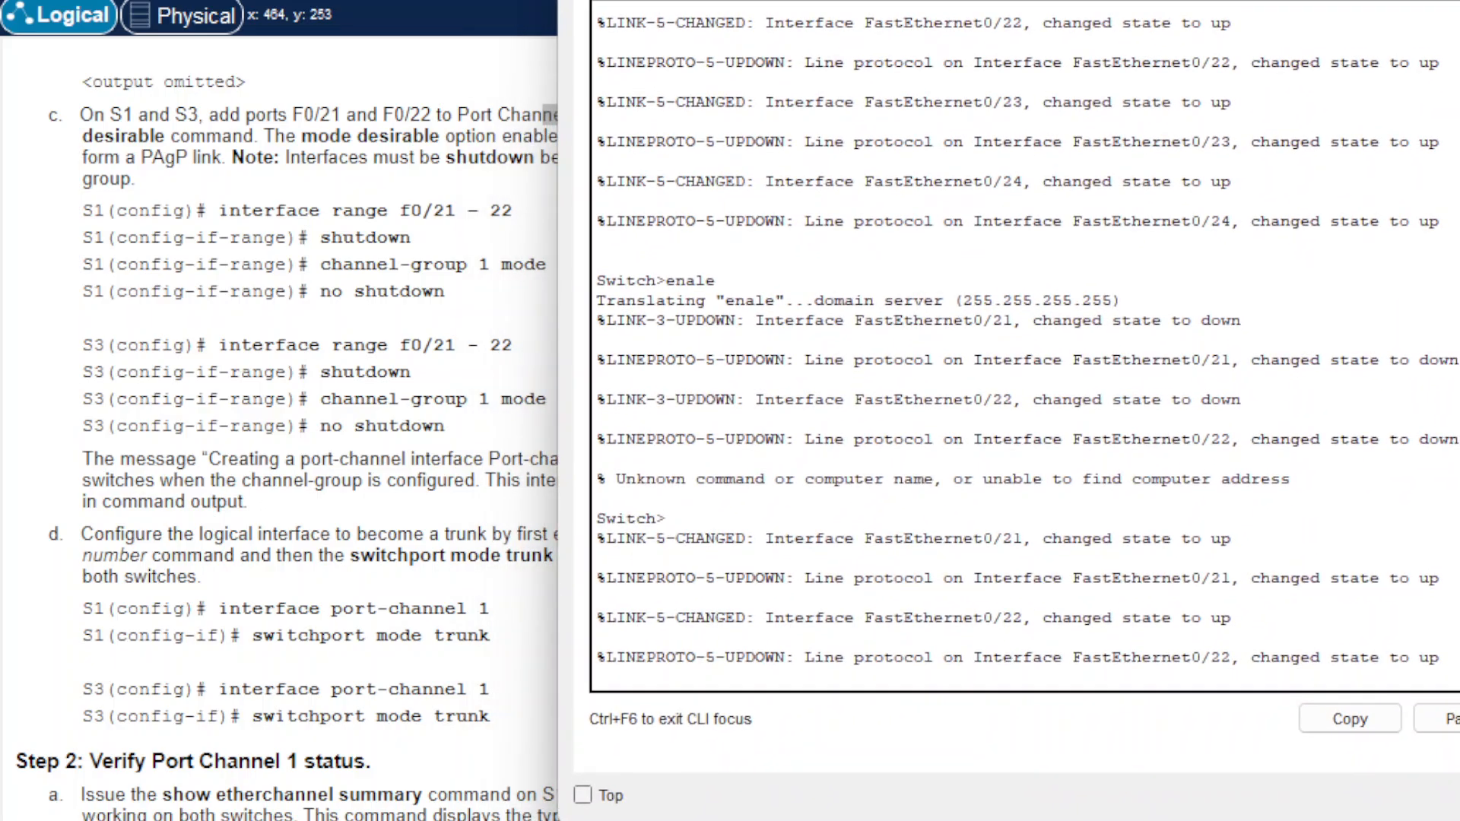
pyautogui.press('Return')
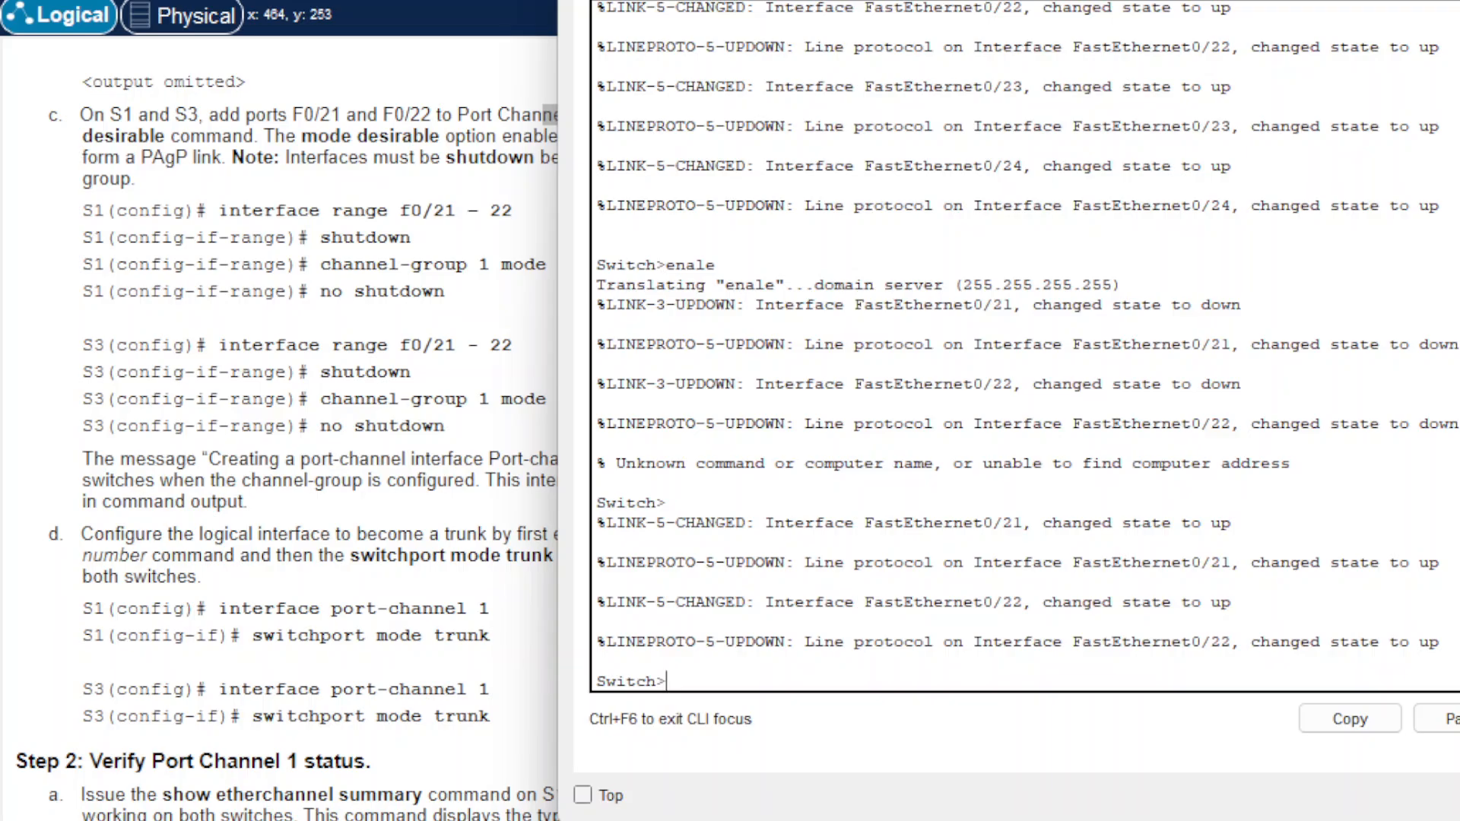
pyautogui.write('enable')
pyautogui.press('Return')
# Step: On S3, enter global configuration mode from the terminal with config and set the hostname to S3
pyautogui.write('coni')
pyautogui.press('BackSpace')
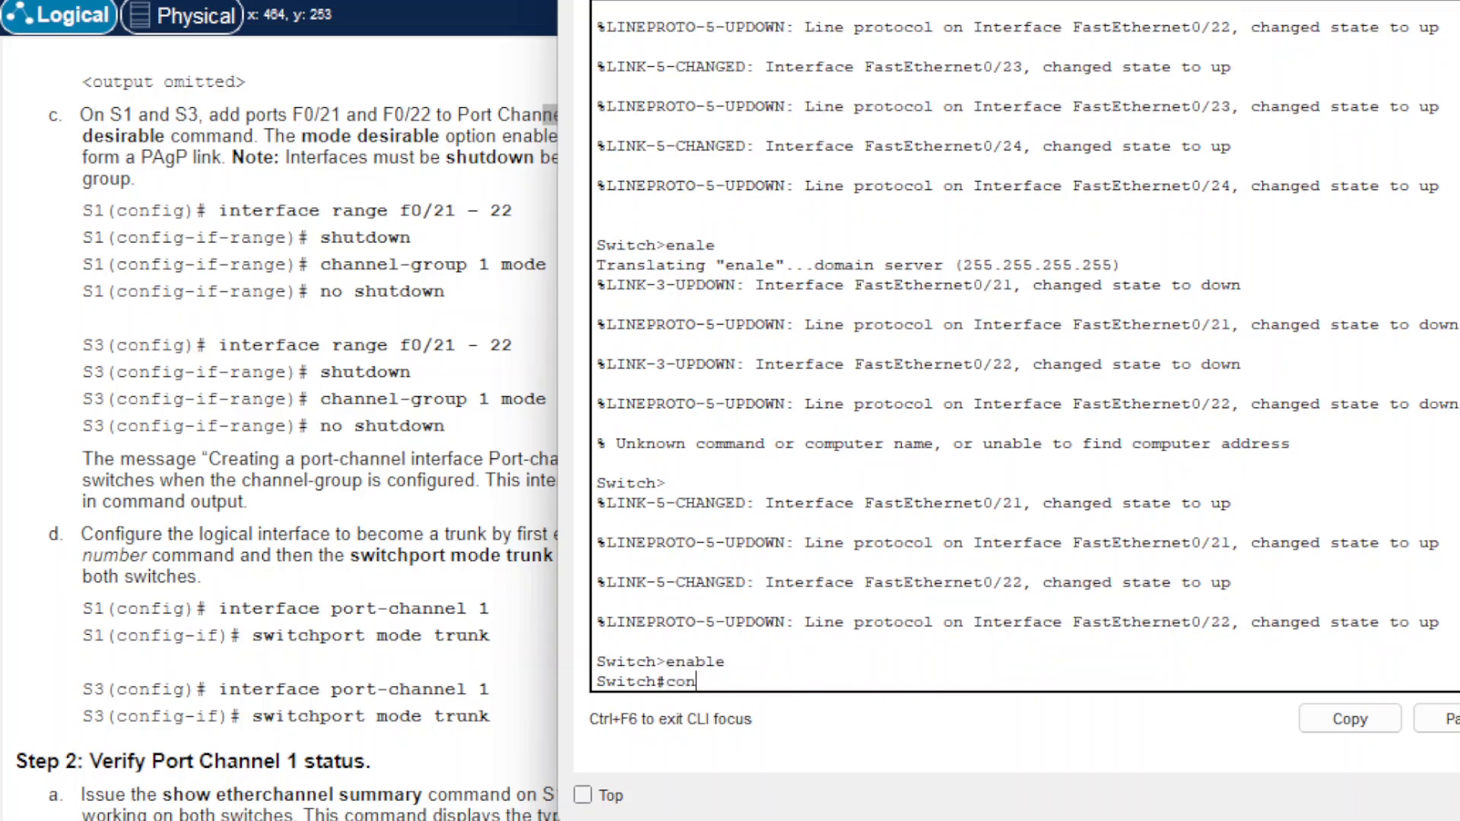
pyautogui.write('fig')
pyautogui.press('Return')
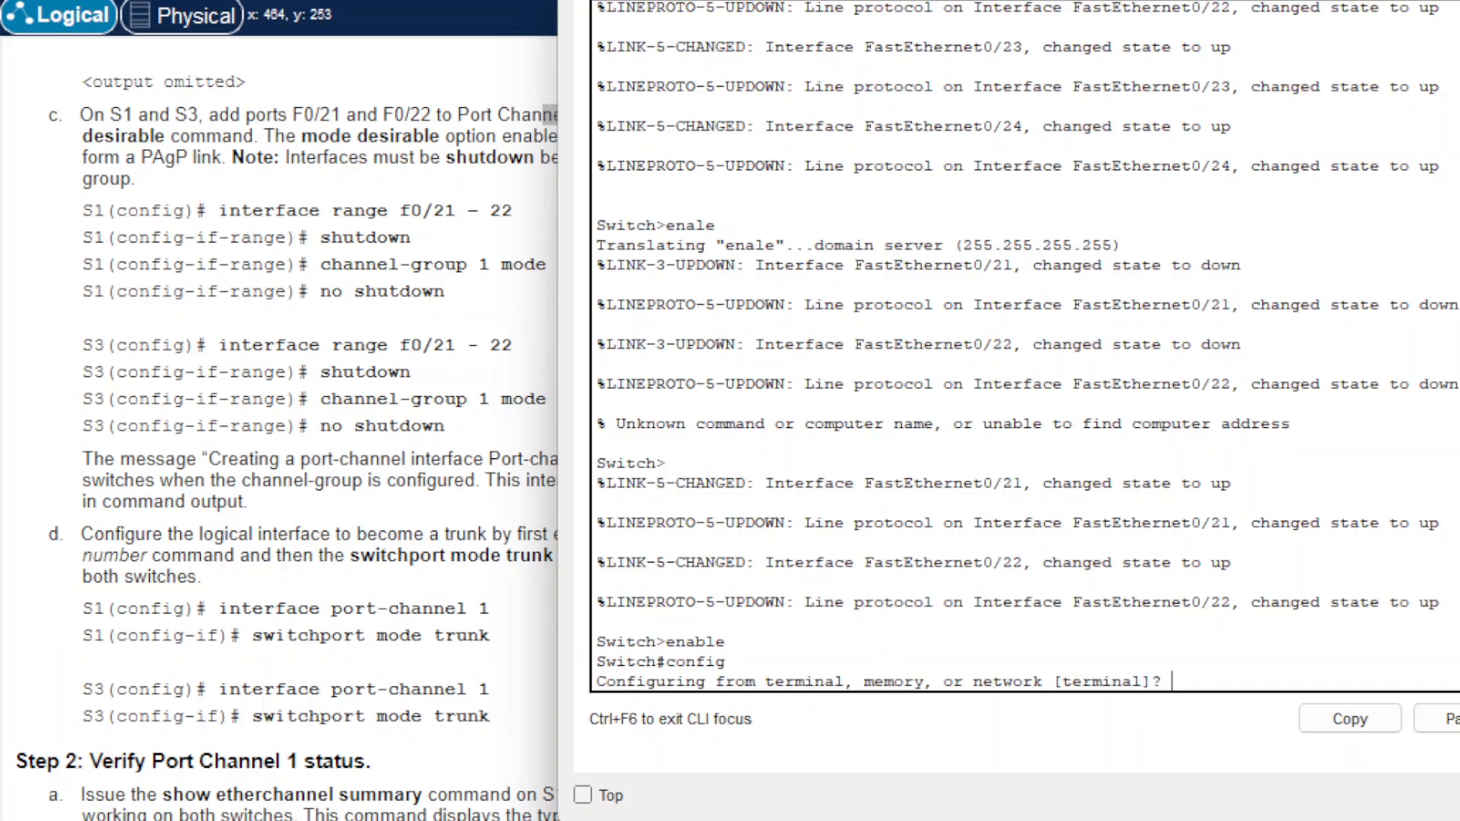
pyautogui.press('Return')
pyautogui.write('ho')
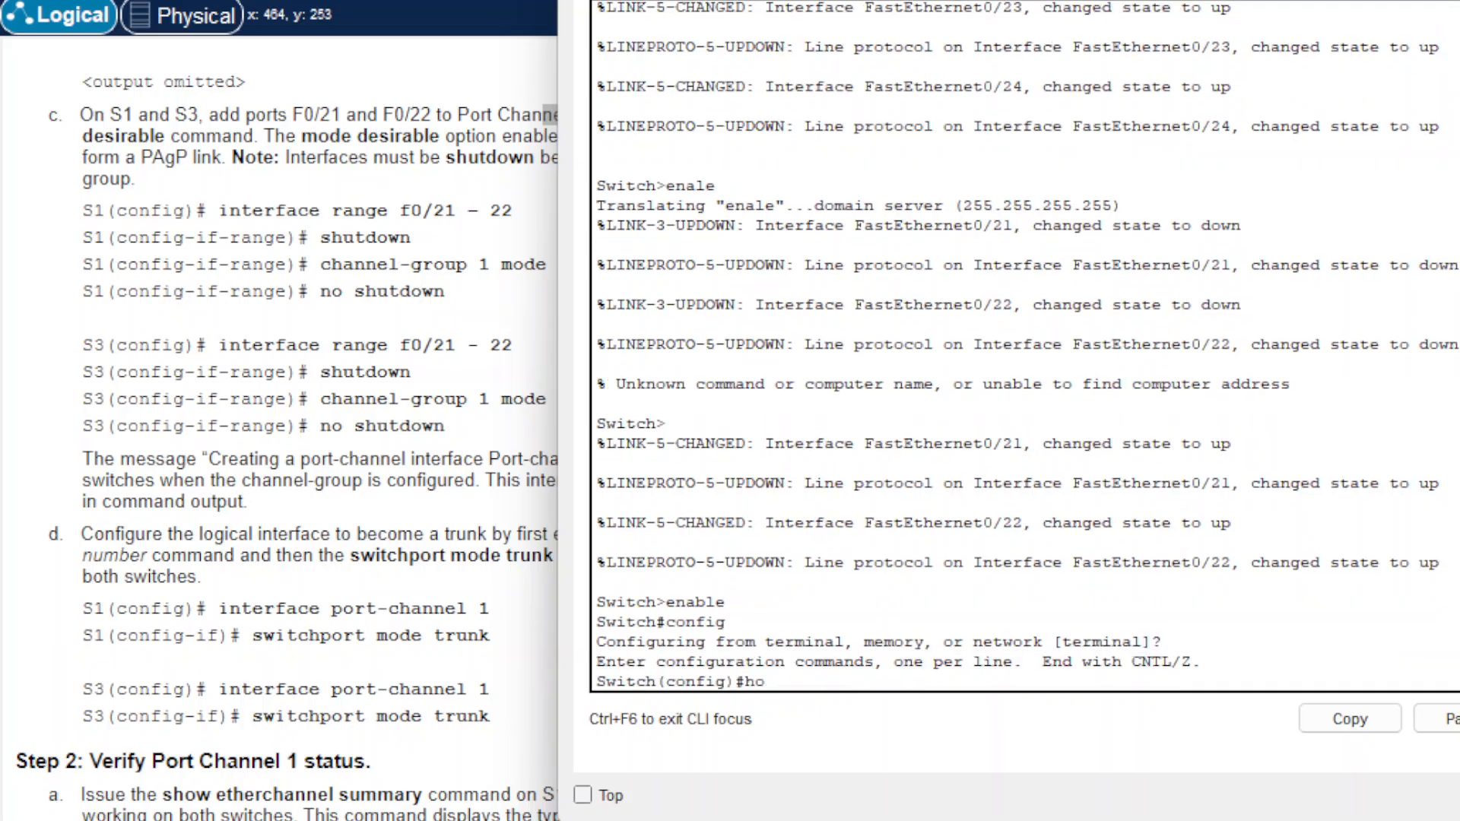
pyautogui.write('stname S2')
pyautogui.press('BackSpace')
pyautogui.write('3')
pyautogui.press('Return')
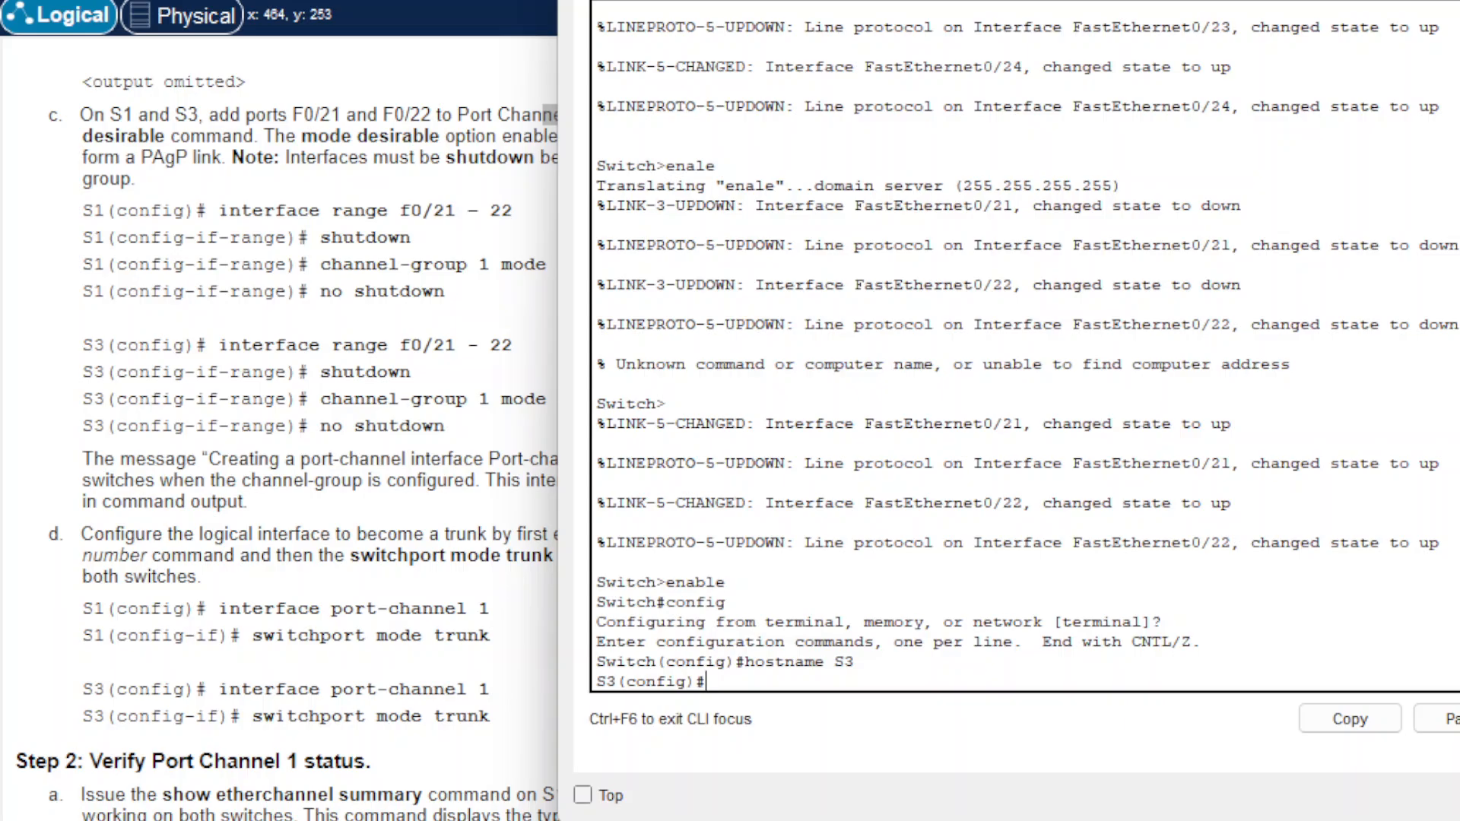
# Step: On S3, select interface range f0/21 - 22 and shut those ports down
pyautogui.write('intercae')
pyautogui.press('BackSpace')
pyautogui.press('BackSpace')
pyautogui.press('BackSpace')
pyautogui.write('rface')
pyautogui.press('BackSpace')
pyautogui.press('BackSpace')
pyautogui.press('BackSpace')
pyautogui.press('BackSpace')
pyautogui.press('BackSpace')
pyautogui.press('BackSpace')
pyautogui.write('erface range')
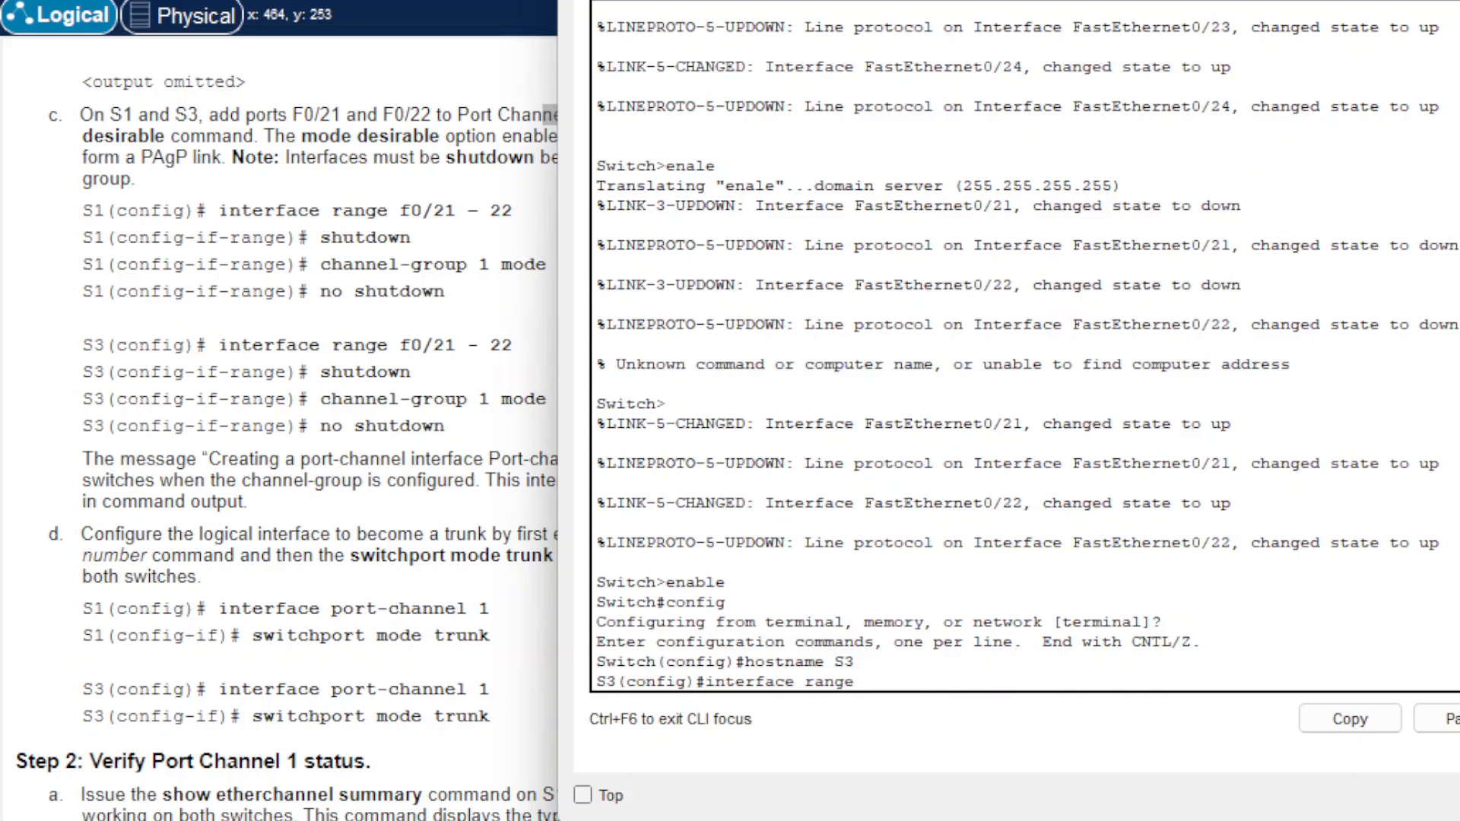
pyautogui.write(' f0/21 - 22')
pyautogui.press('Return')
pyautogui.write('shutdown')
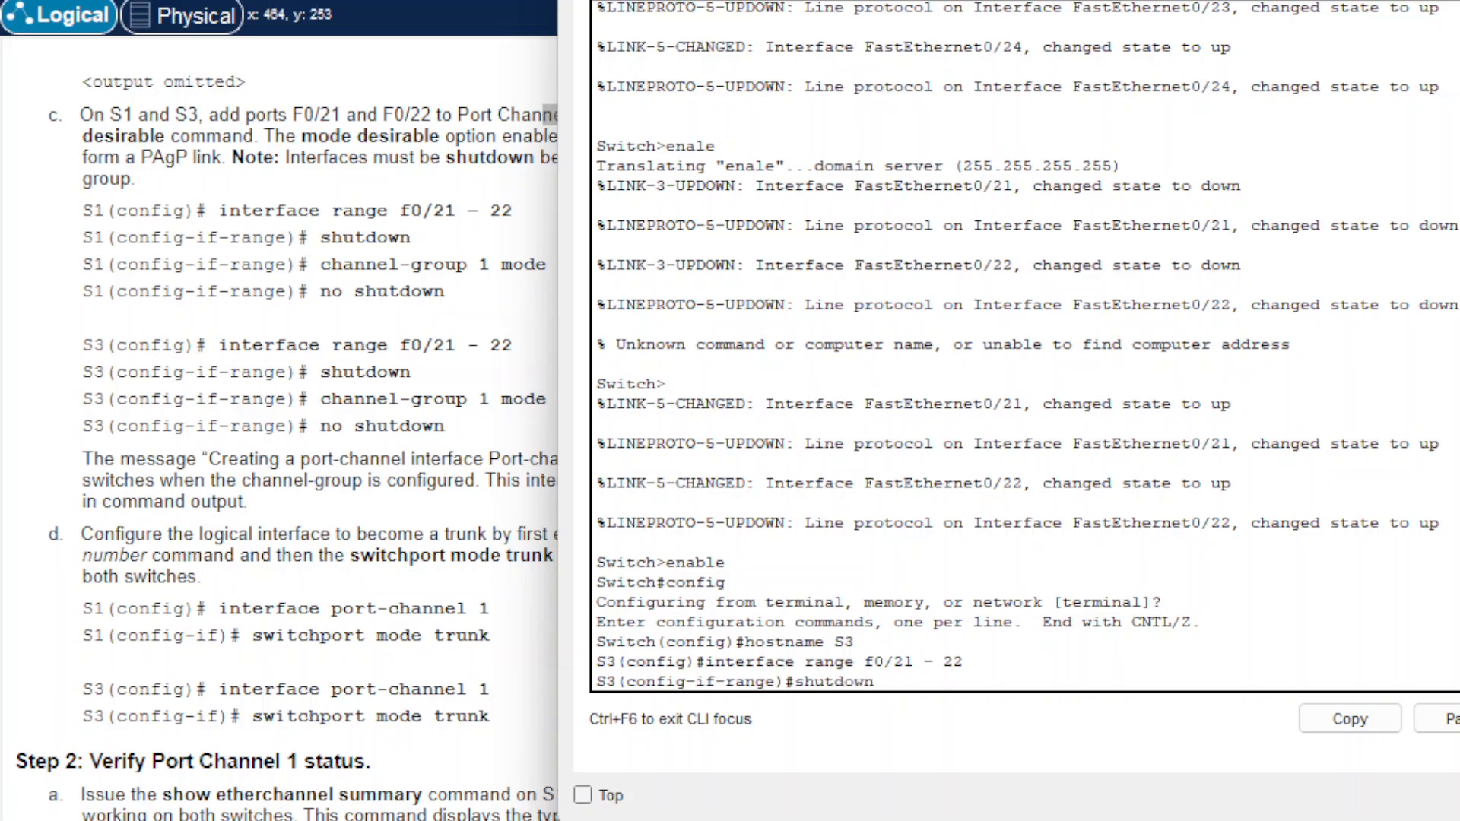
pyautogui.press('Return')
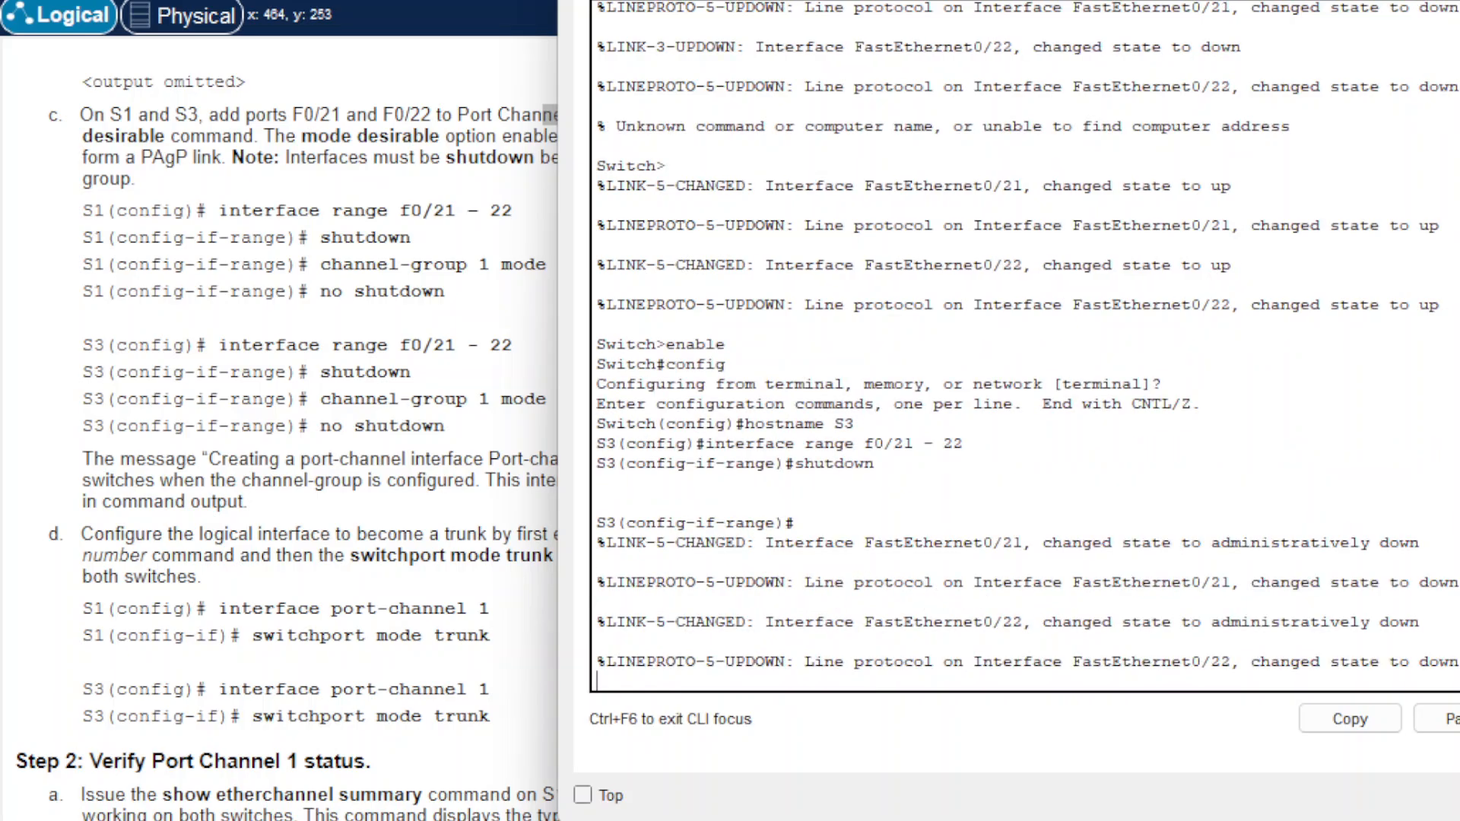
# Step: On S3, add the selected ports to the port channel with channel-group 1 mode desirable
pyautogui.write('channel')
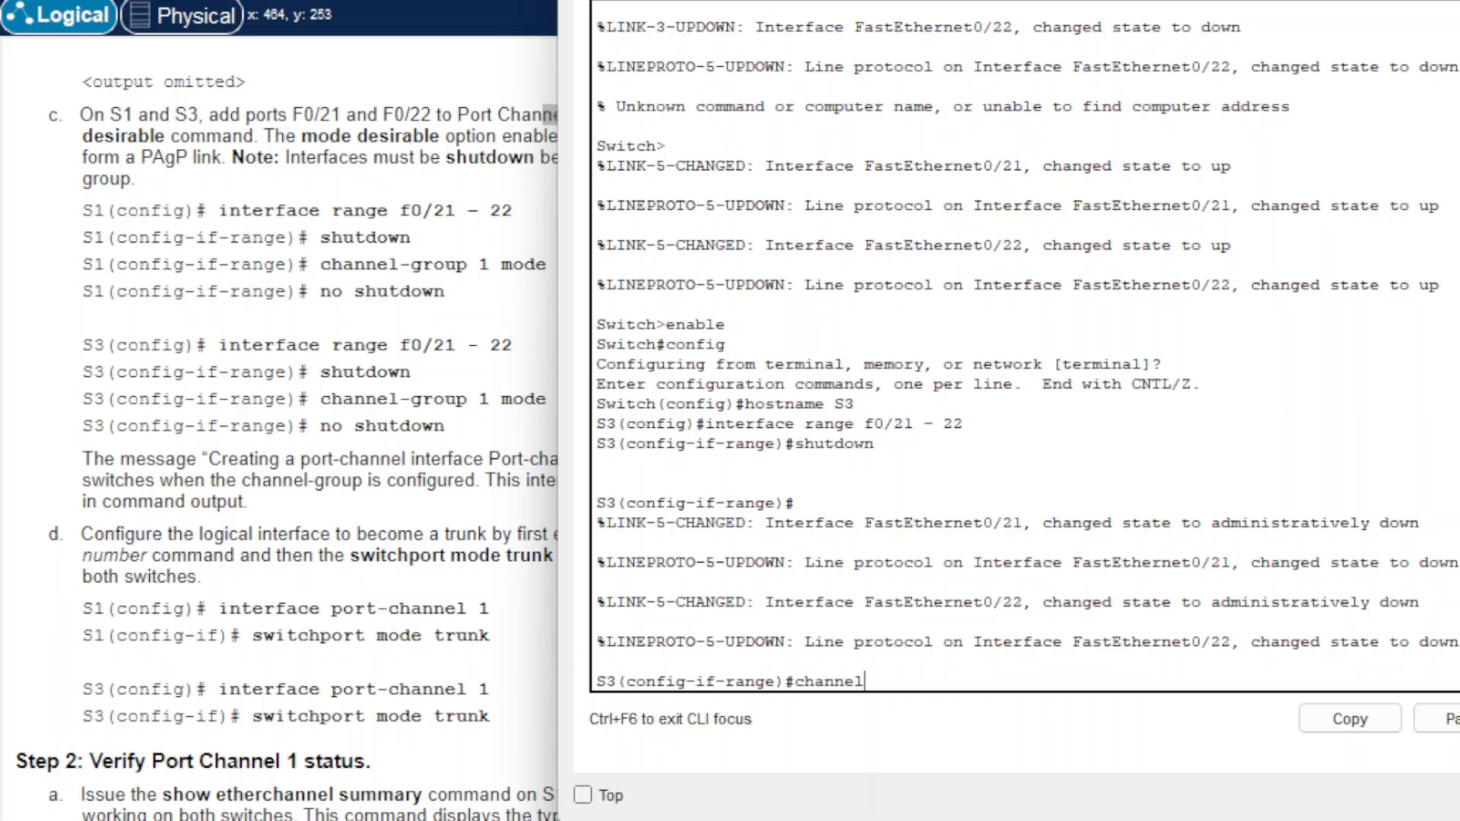
pyautogui.write('-grouop')
pyautogui.press('BackSpace')
pyautogui.press('BackSpace')
pyautogui.press('BackSpace')
pyautogui.write('p 1 mode')
pyautogui.press('Return')
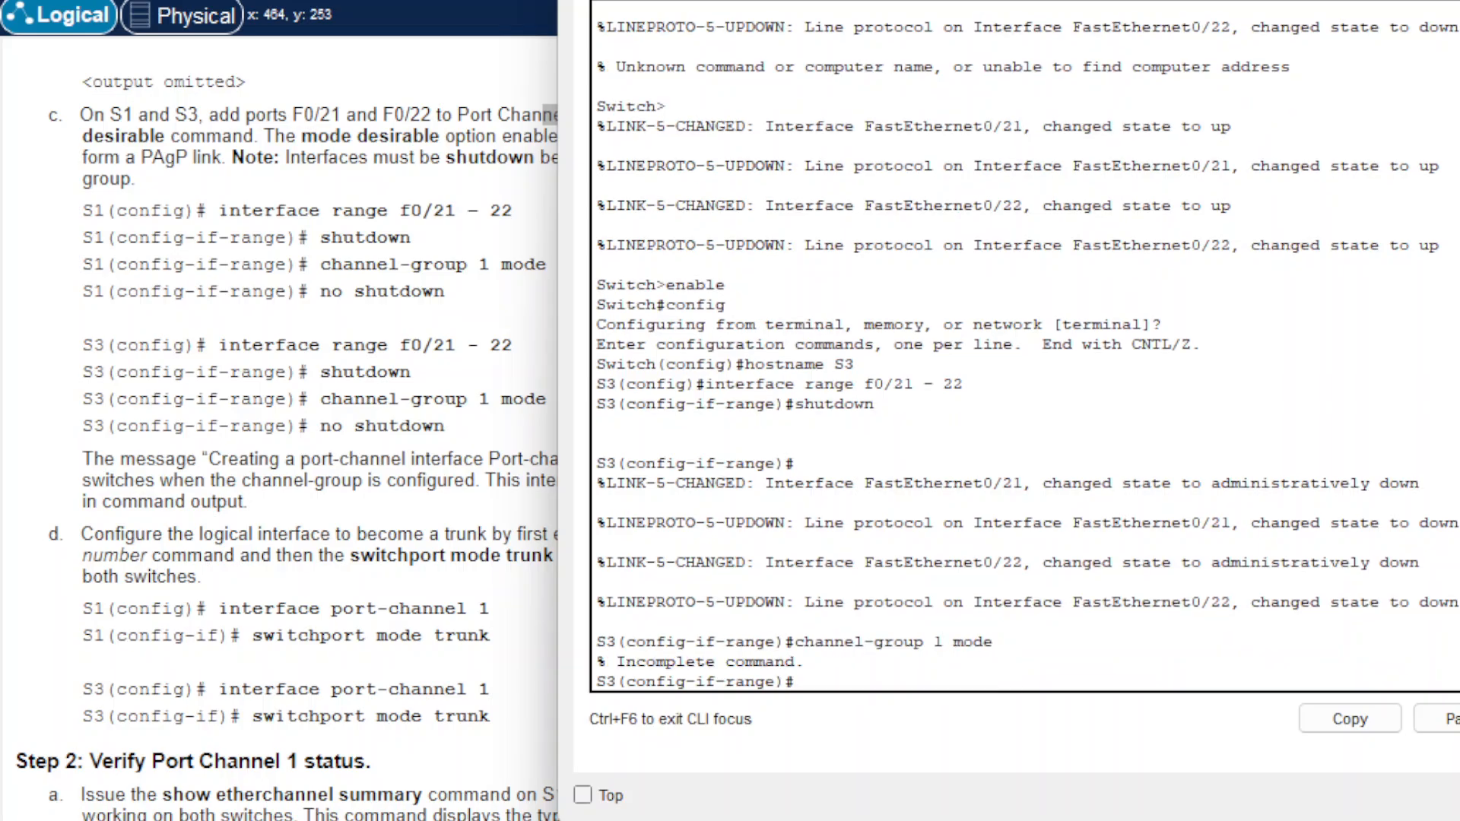
pyautogui.press('Up')
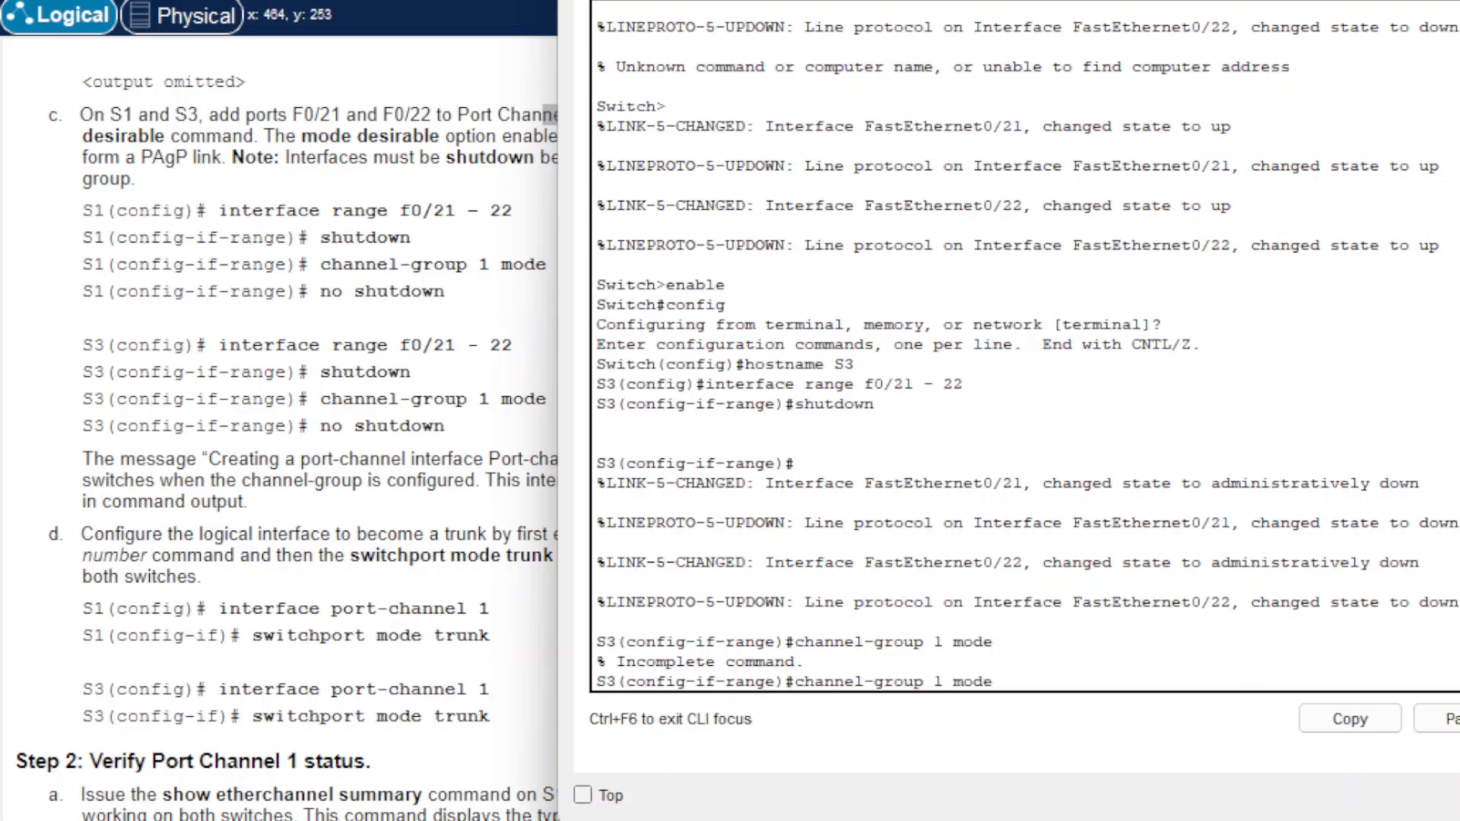
pyautogui.write('des')
pyautogui.press('Tab')
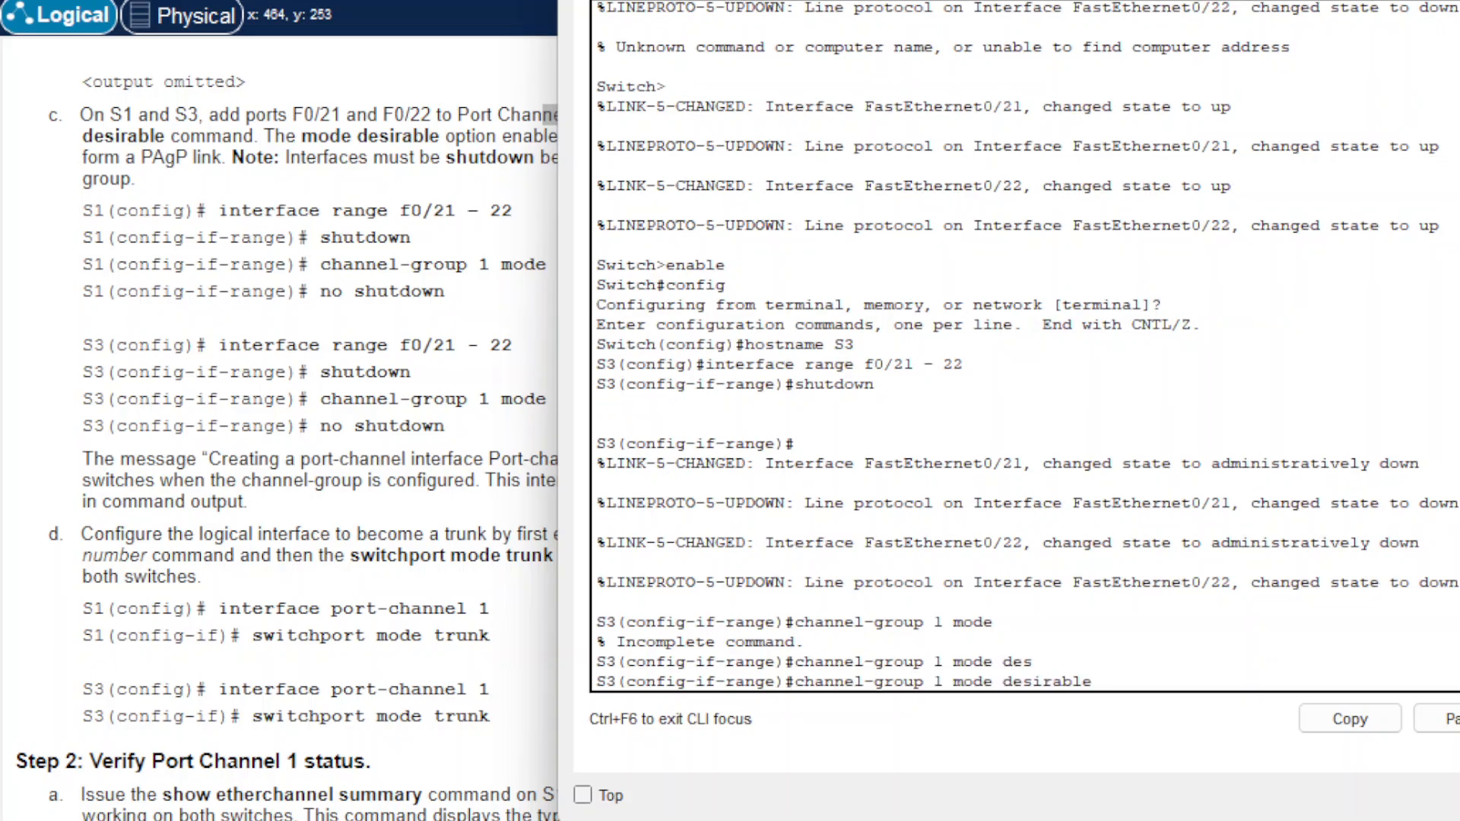
pyautogui.press('Return')
pyautogui.press('Return')
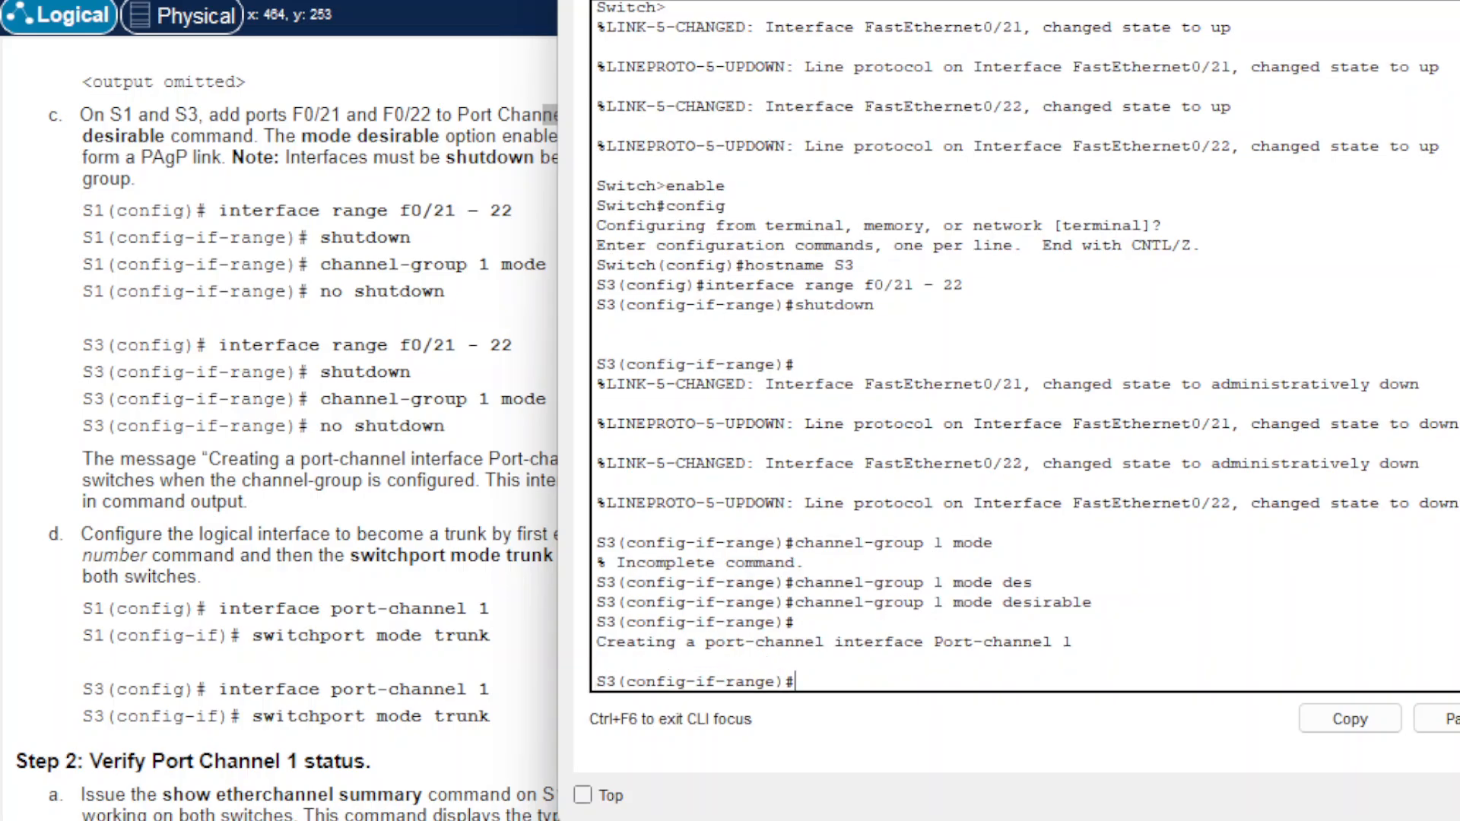
# Step: On S3, re-enable the f0/21 - 22 port range with no shutdown
pyautogui.write('no shutdwo')
pyautogui.write('n')
pyautogui.press('BackSpace')
pyautogui.press('BackSpace')
pyautogui.write('own')
pyautogui.press('Return')
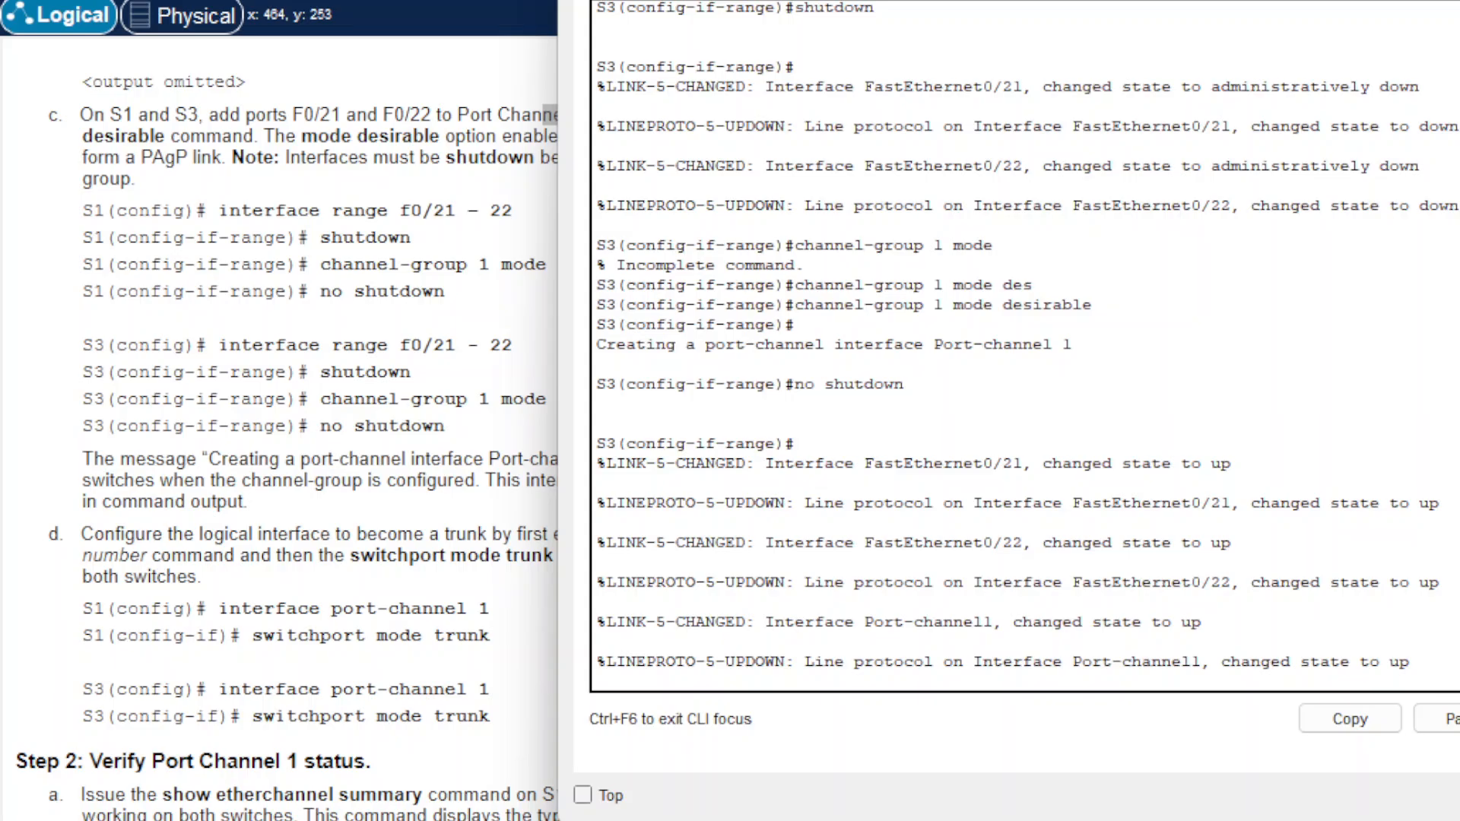
pyautogui.press('Return')
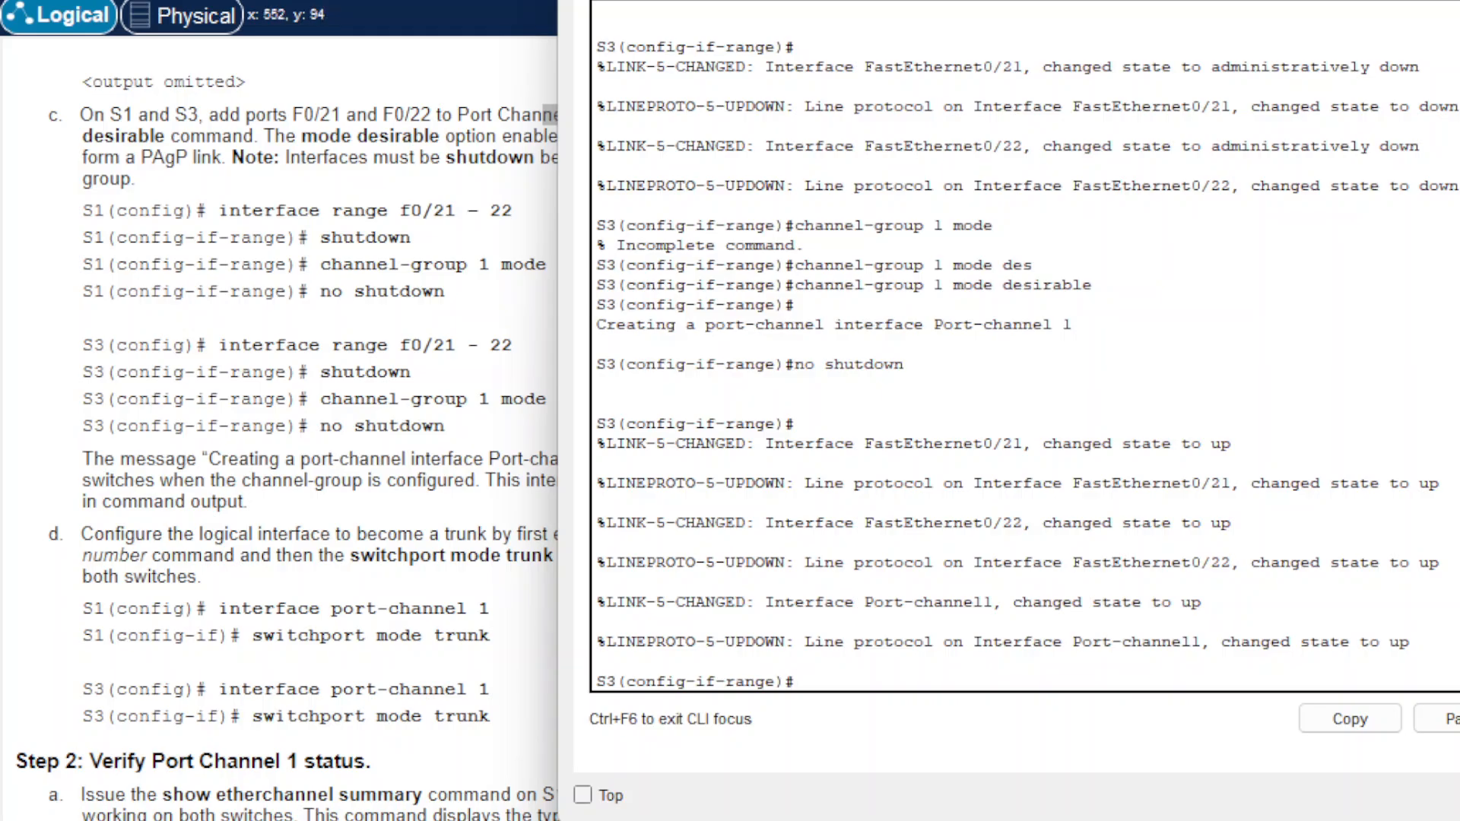
# Step: Go back to the S1 console, exit the interface range and enter configuration of interface port-channel 1
pyautogui.click(1459, 129)
pyautogui.click(1444, 162)
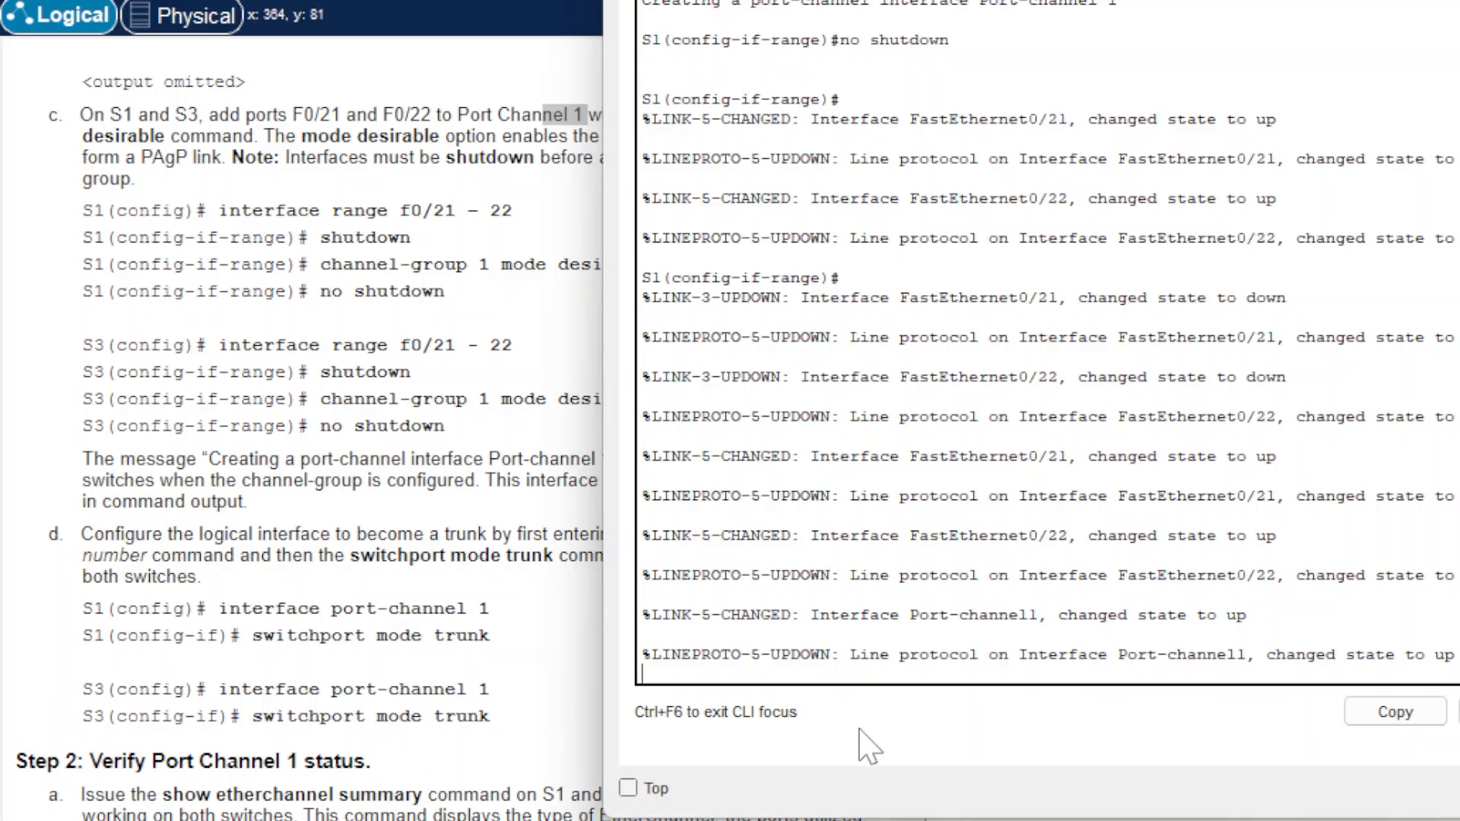
pyautogui.press('Return')
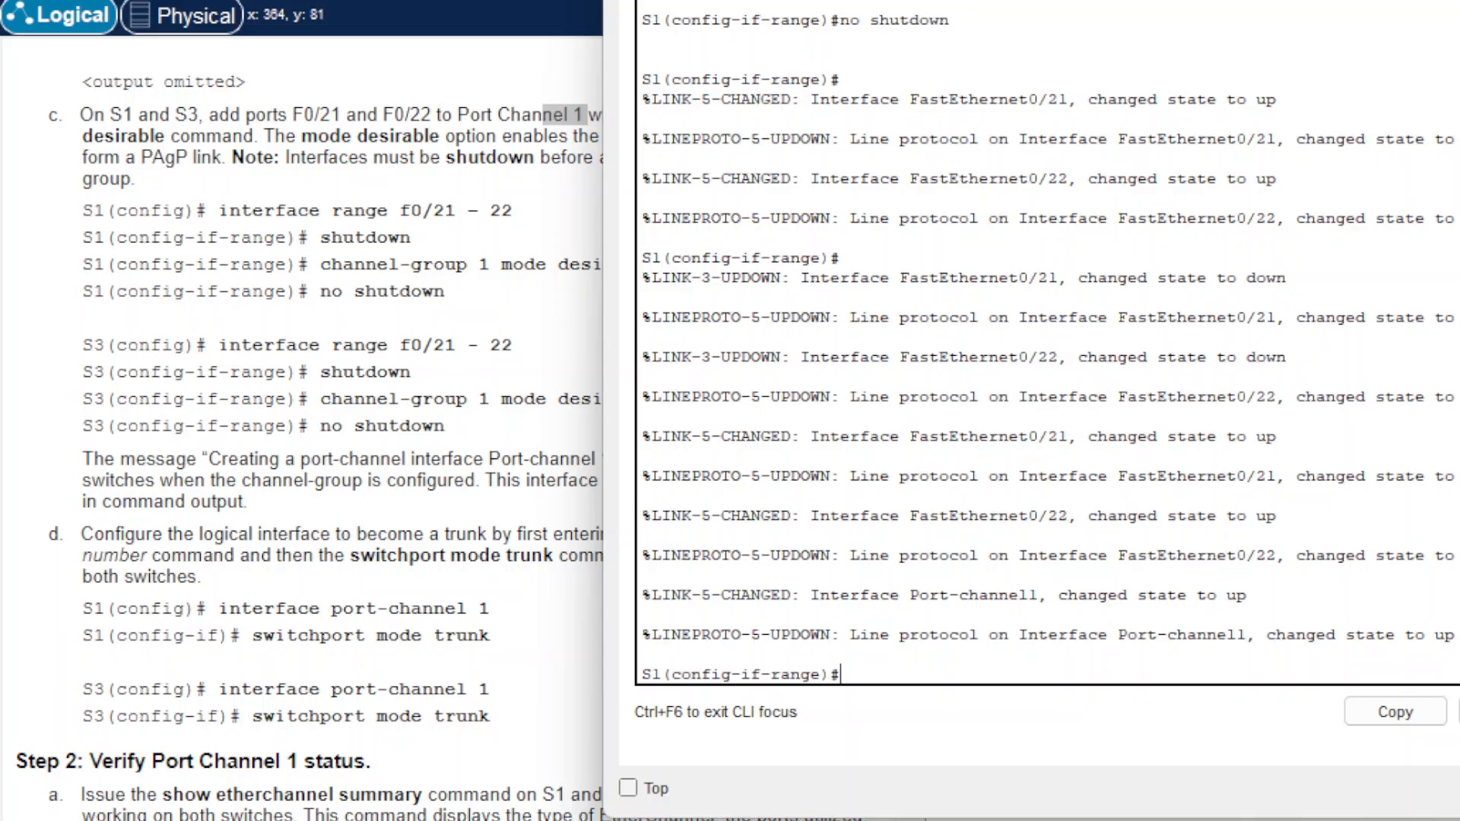
pyautogui.write('exit')
pyautogui.press('Return')
pyautogui.write('interface')
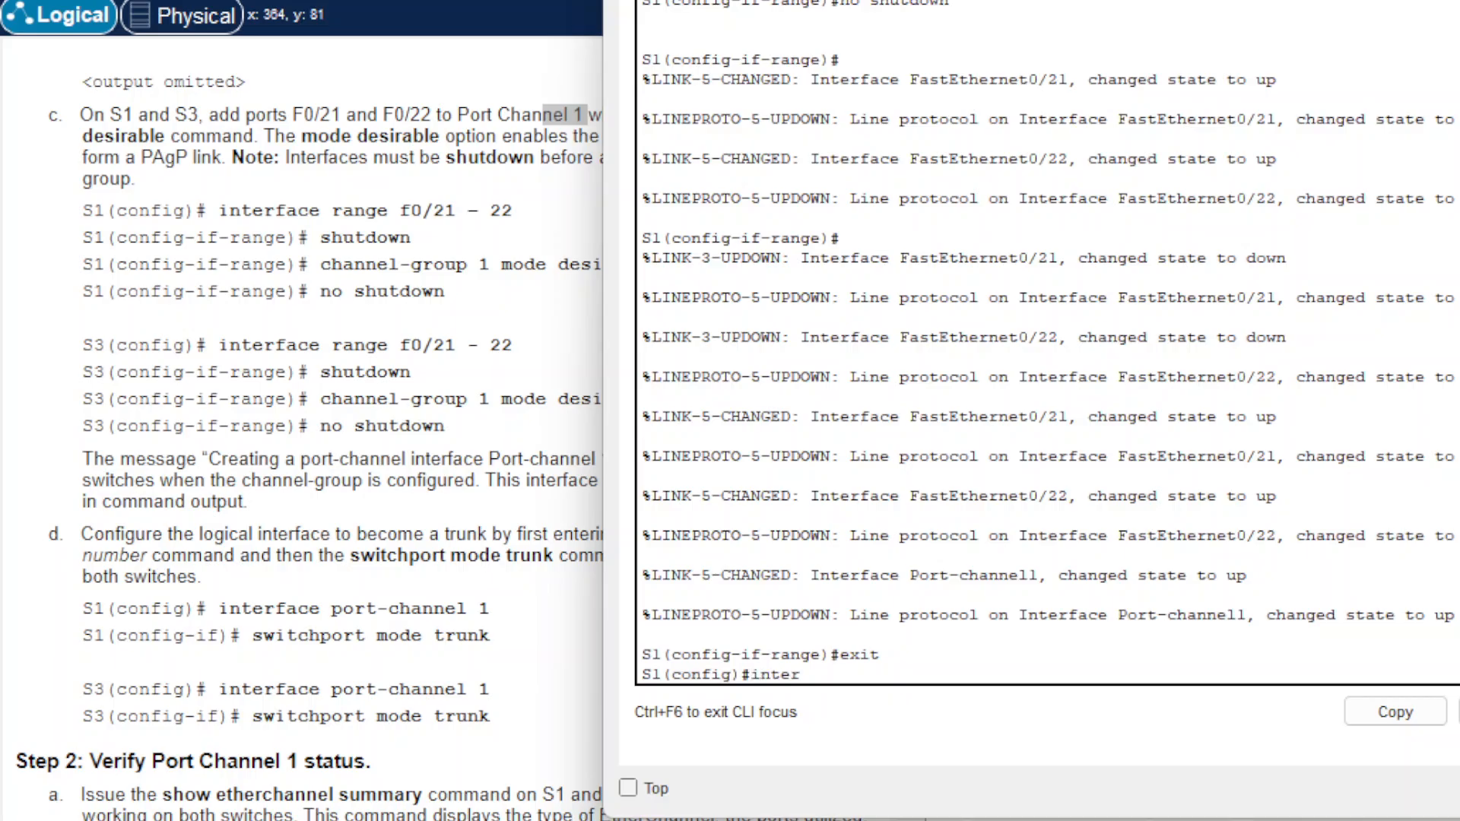
pyautogui.press('BackSpace')
pyautogui.press('BackSpace')
pyautogui.press('BackSpace')
pyautogui.write('ace port-channel 1')
pyautogui.press('Return')
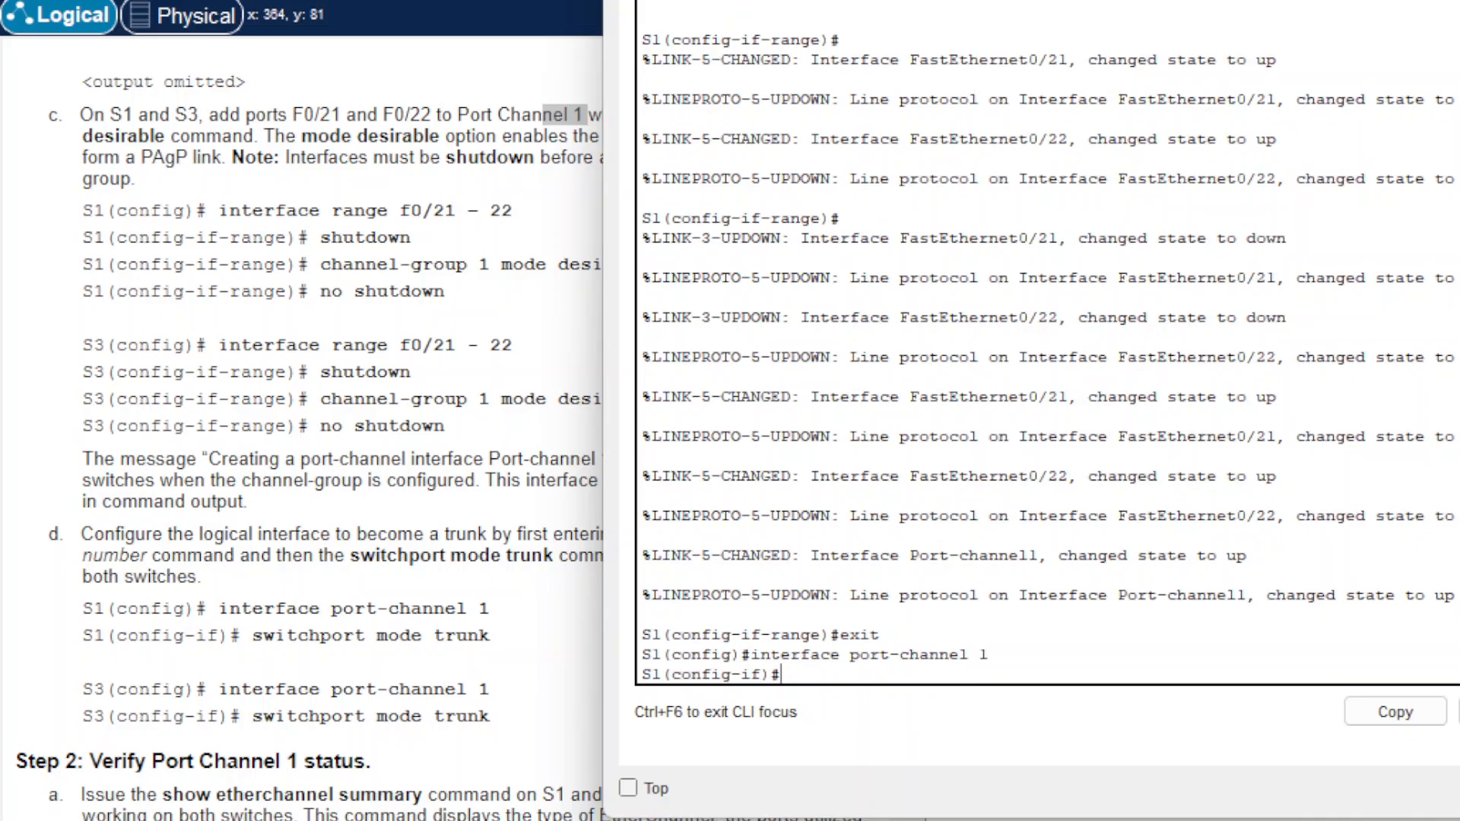
# Step: On S1, make the port-channel 1 interface a trunk with switchport mode trunk
pyautogui.write('swit')
pyautogui.write('t mode trukn')
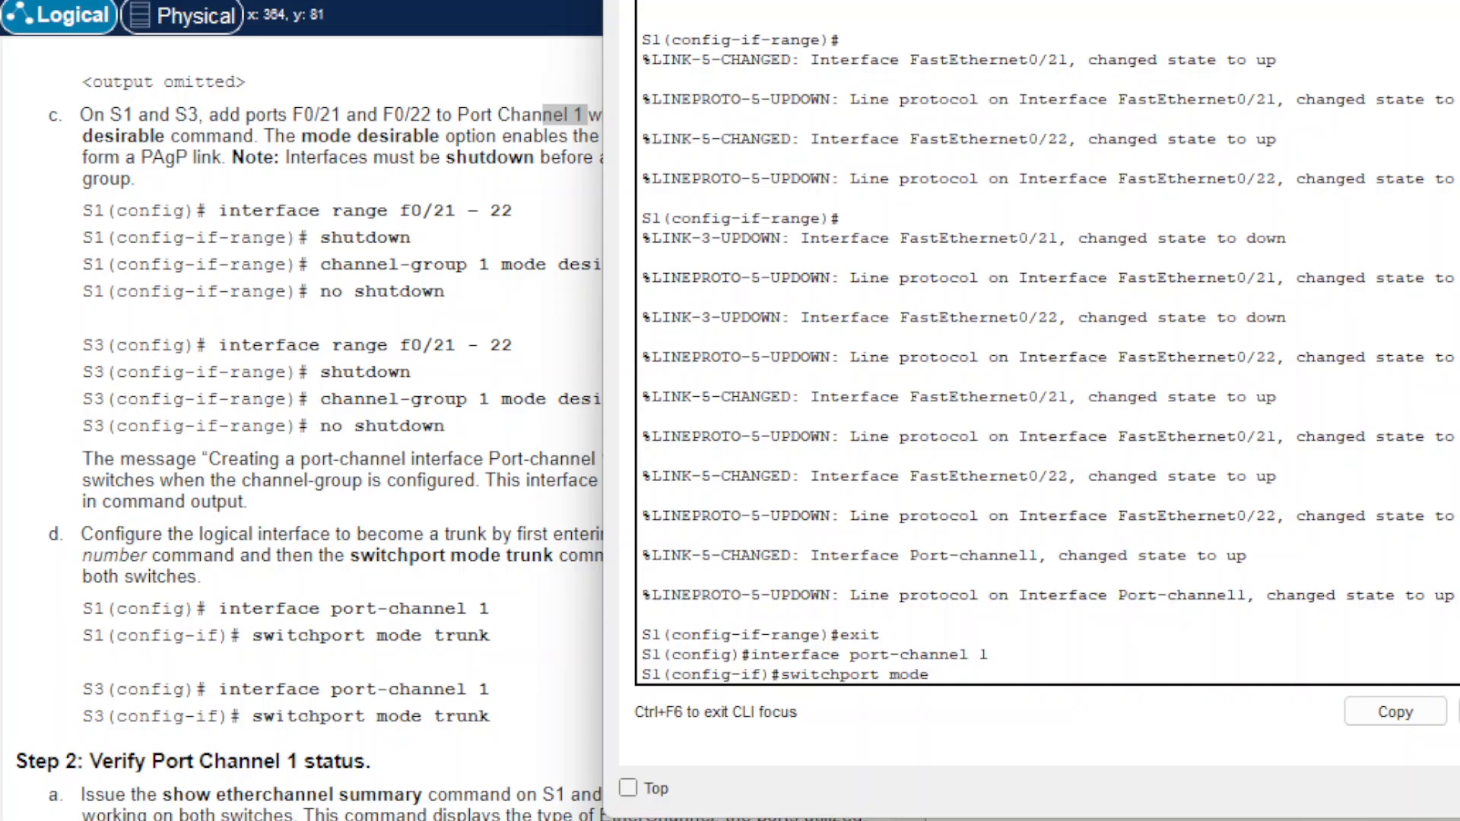
pyautogui.press('BackSpace')
pyautogui.press('BackSpace')
pyautogui.press('BackSpace')
pyautogui.write('nk')
pyautogui.press('Return')
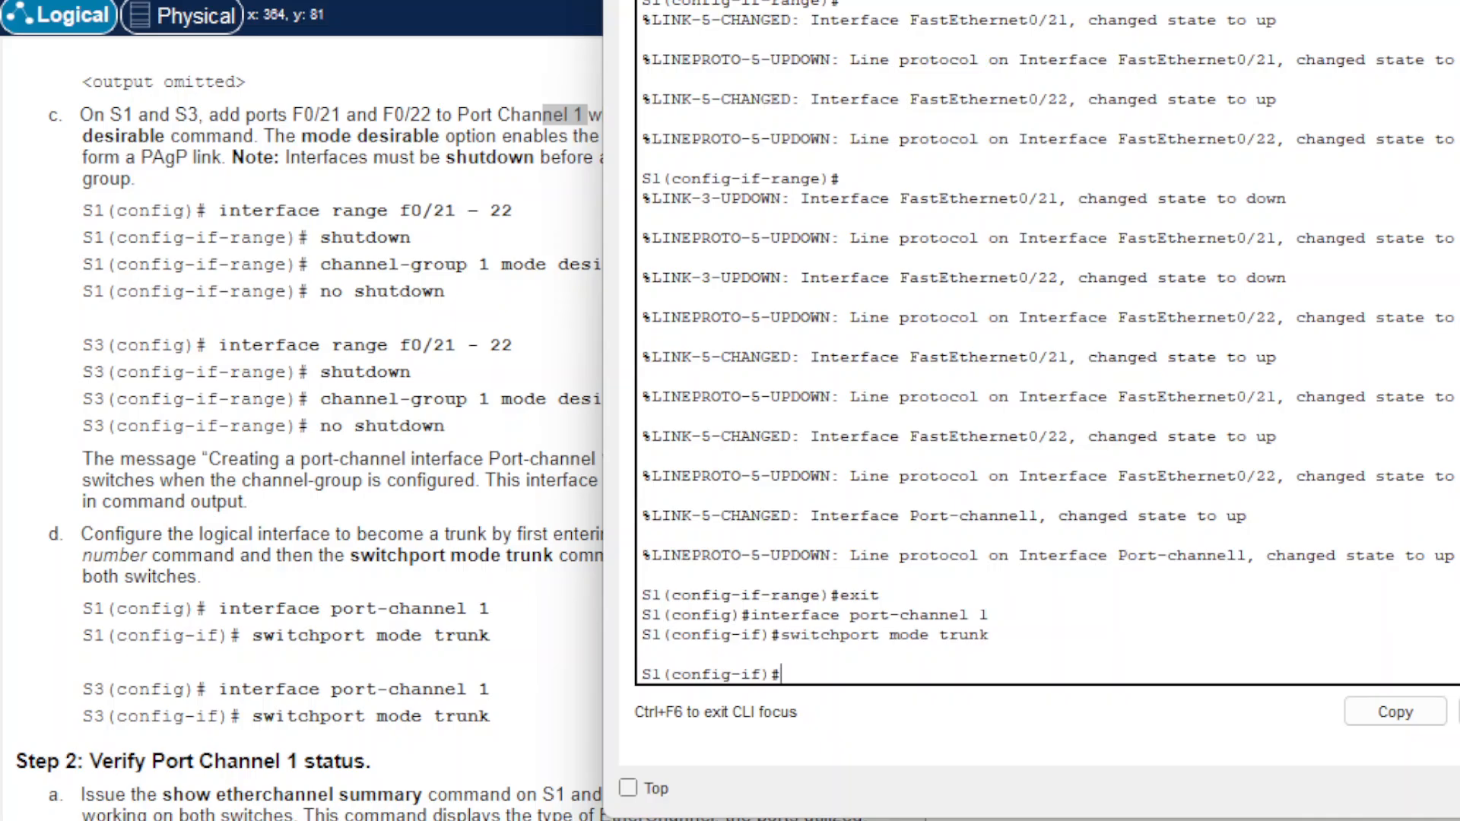
# Step: Return to the S3 console and exit the interface range configuration
pyautogui.click(1456, 471)
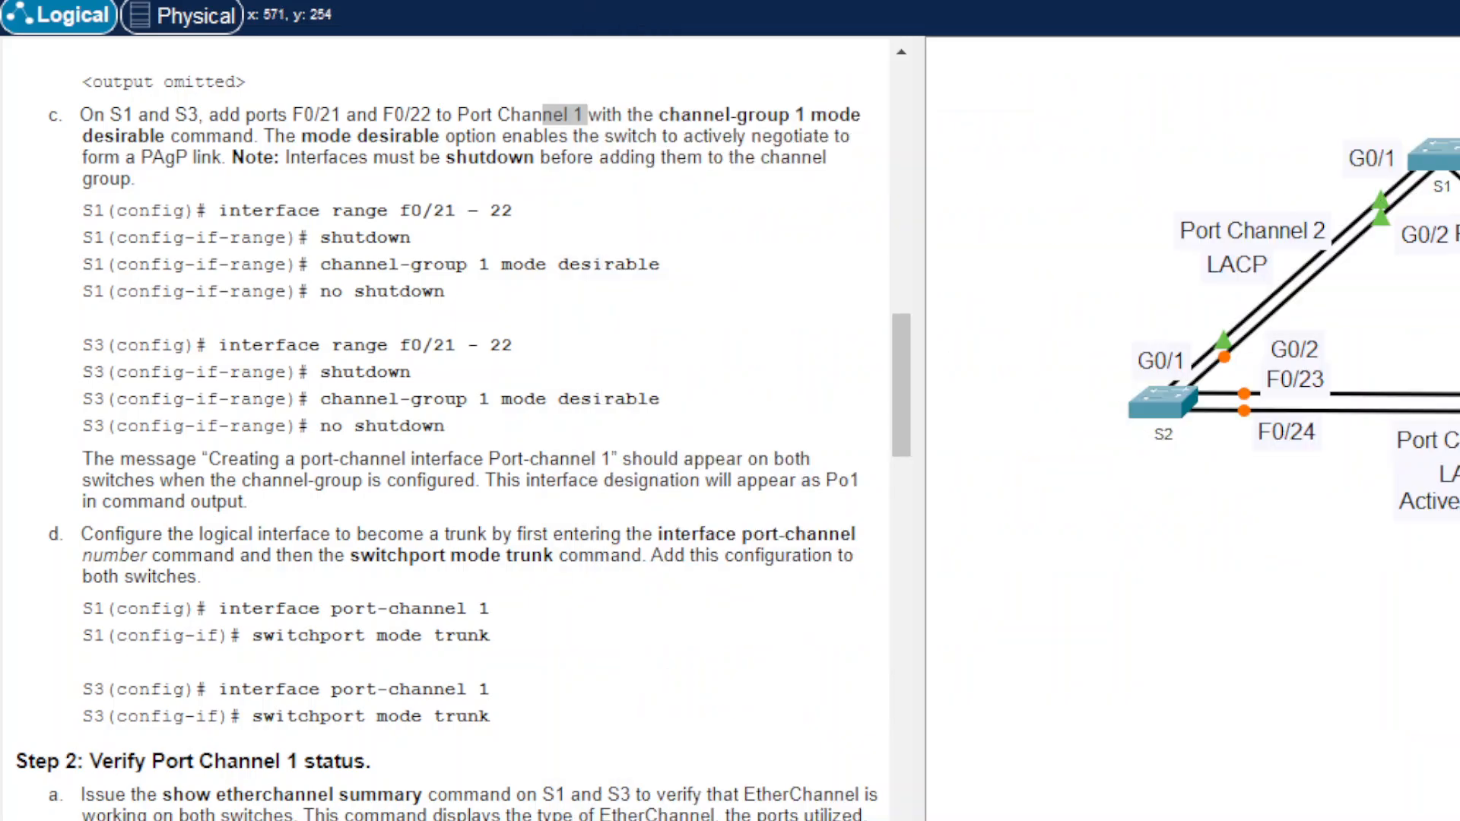
pyautogui.click(1456, 401)
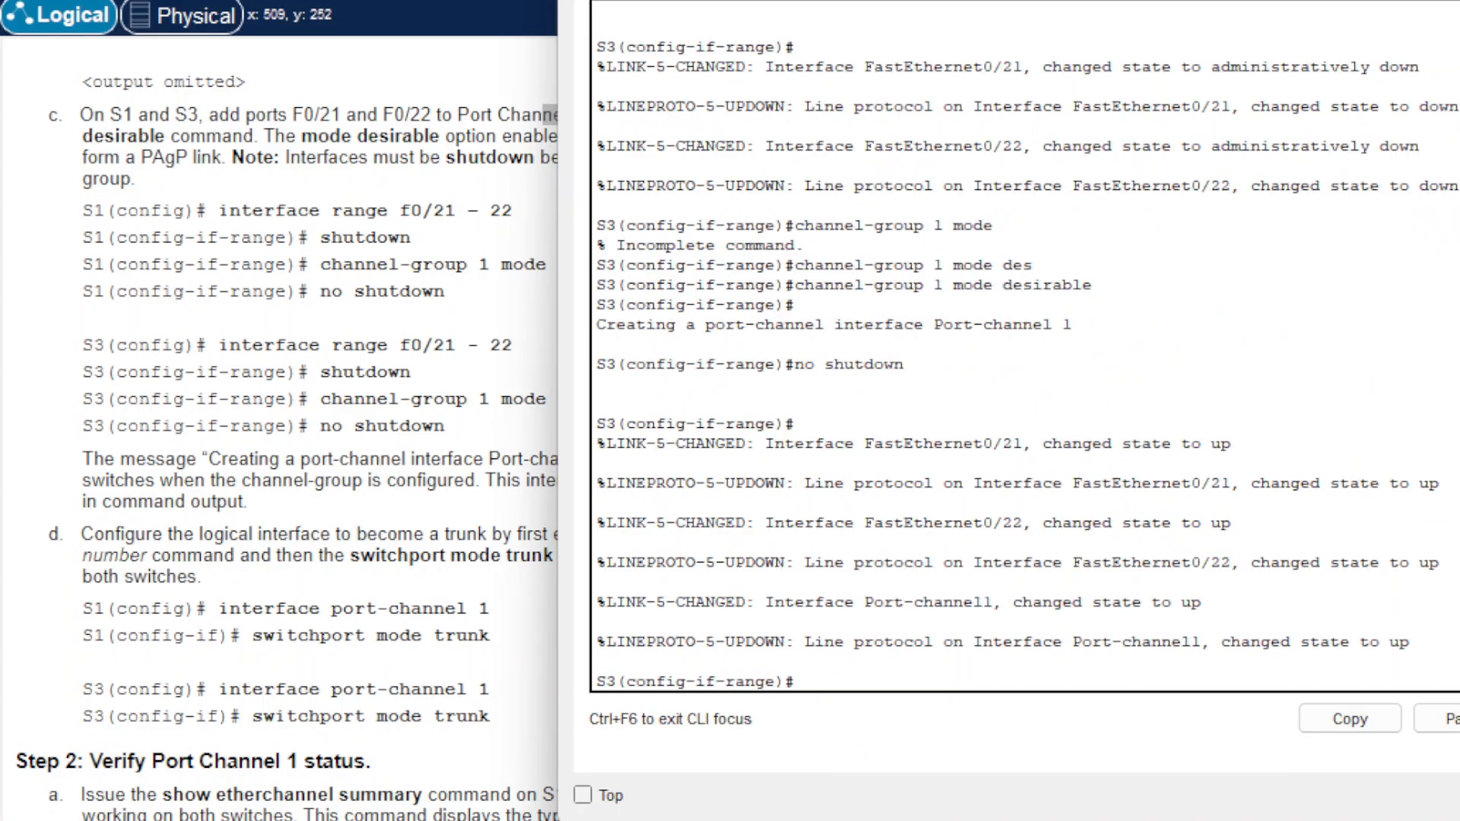
pyautogui.write('exit')
pyautogui.press('Return')
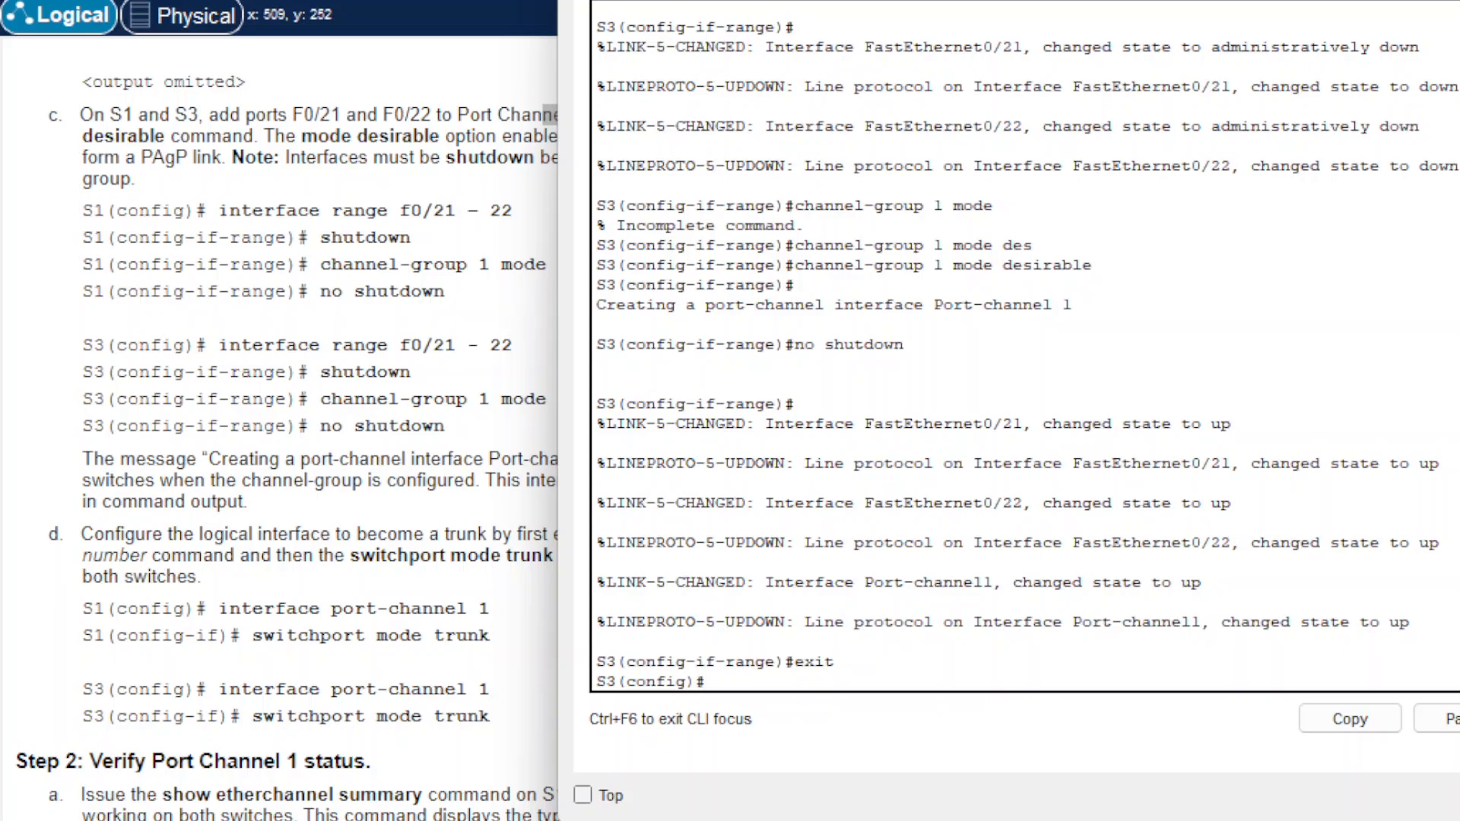
# Step: On S3, enter interface port-channel 1 and make it a trunk with switchport mode trunk
pyautogui.write('interfcae')
pyautogui.press('BackSpace')
pyautogui.press('BackSpace')
pyautogui.press('BackSpace')
pyautogui.write('ace port-channel ')
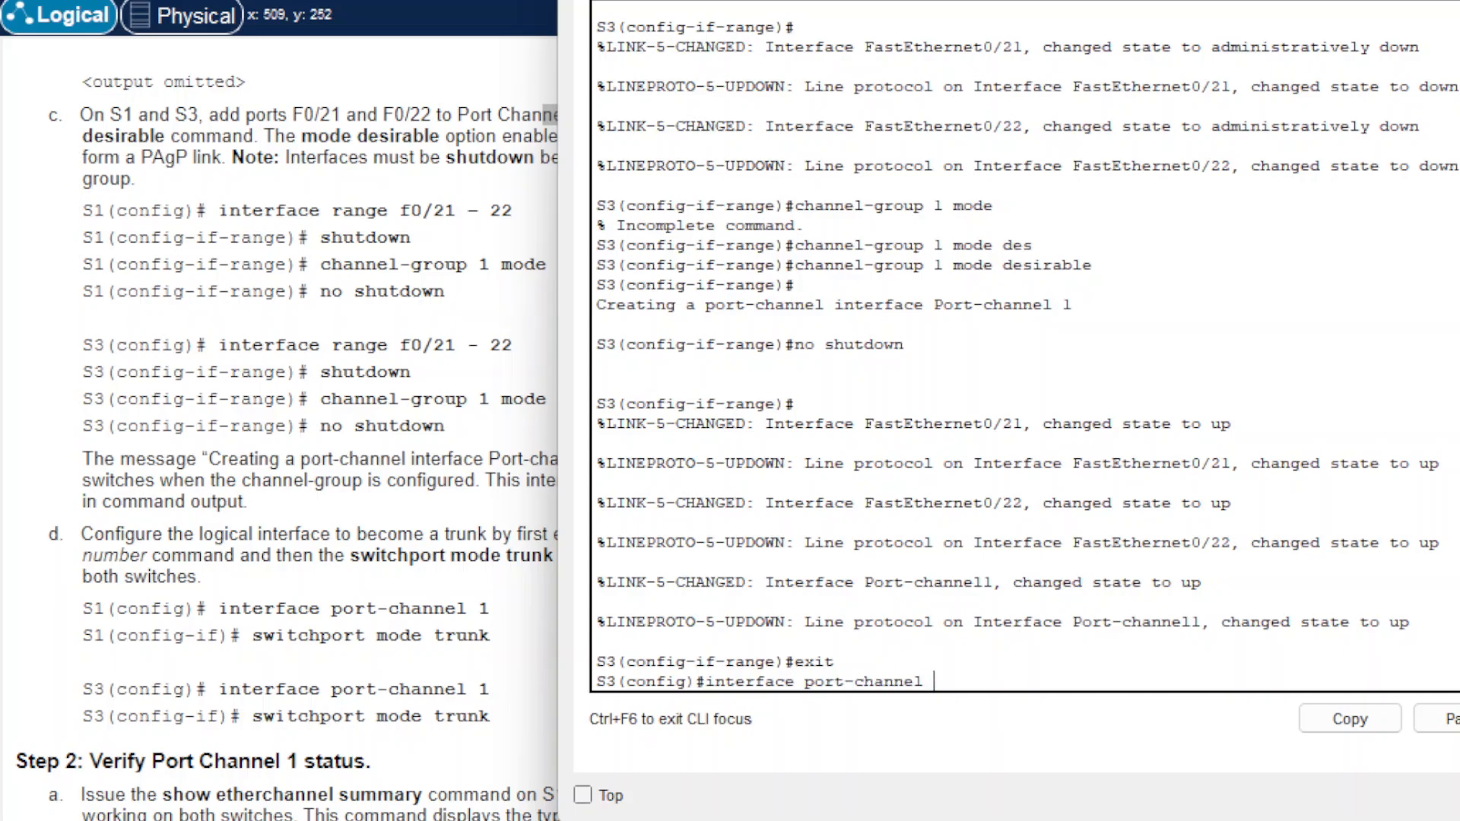
pyautogui.write('1')
pyautogui.press('Return')
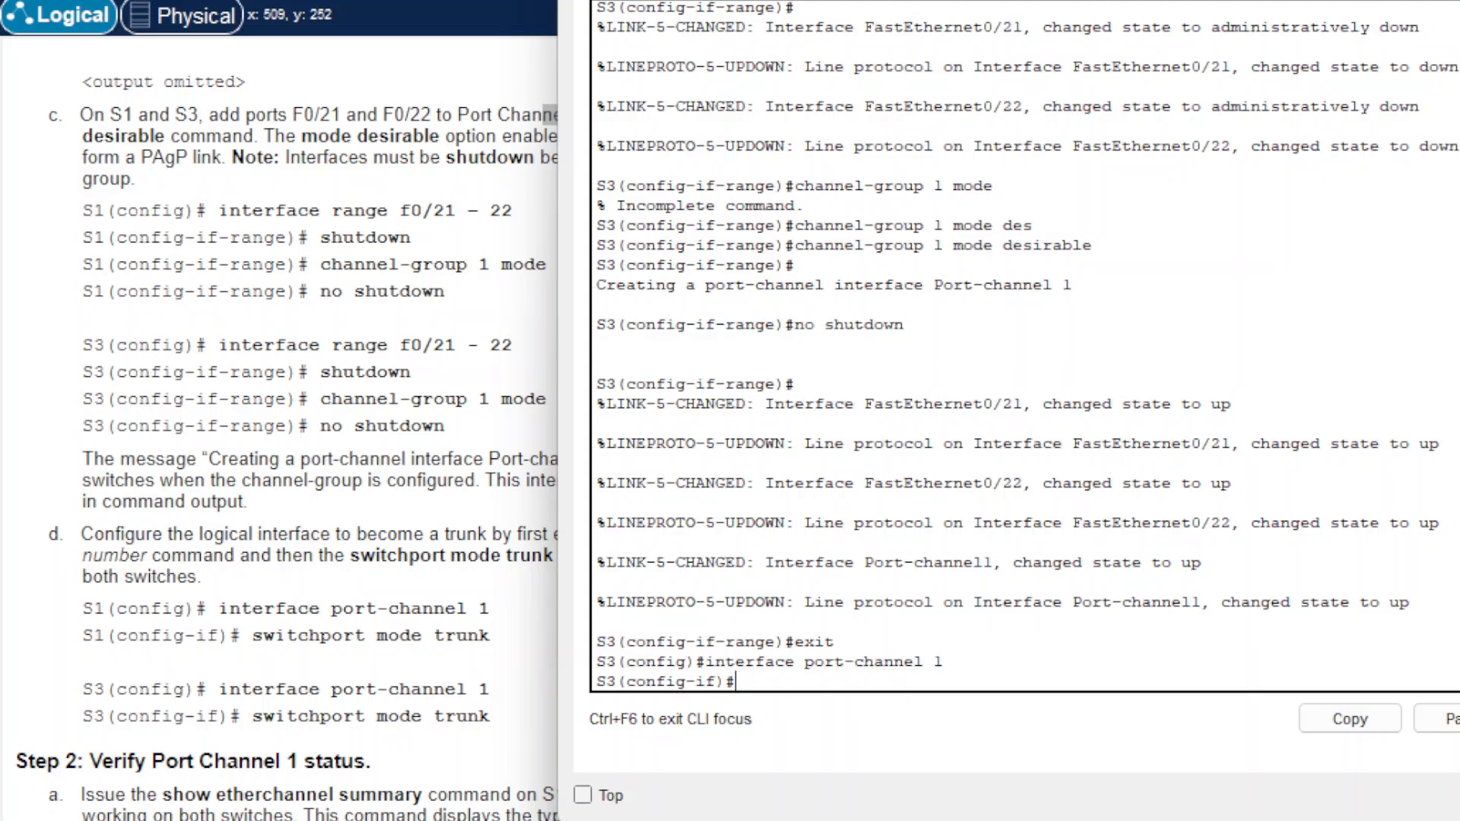
pyautogui.write('switchport mode trunk')
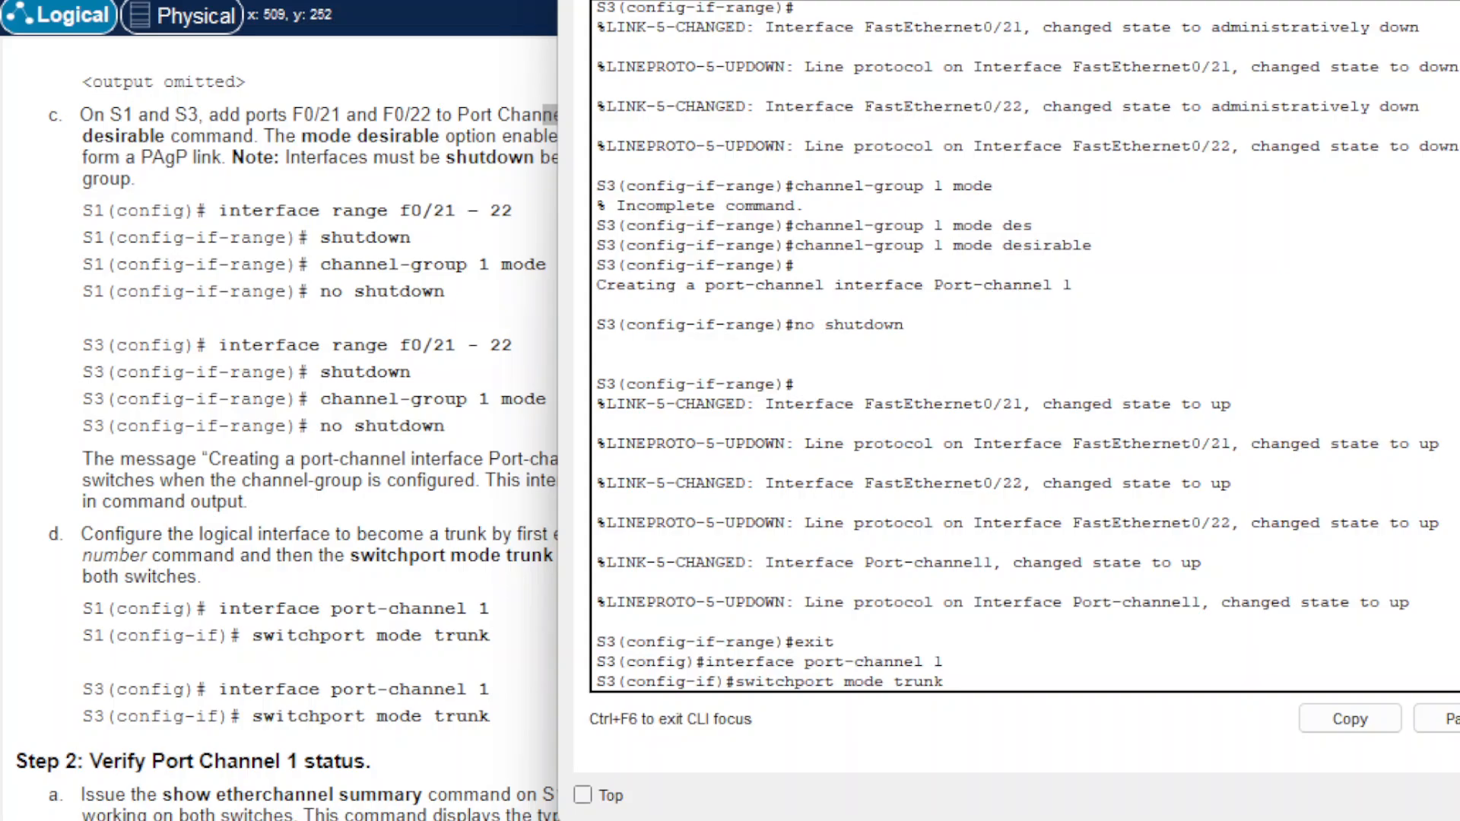
pyautogui.press('Return')
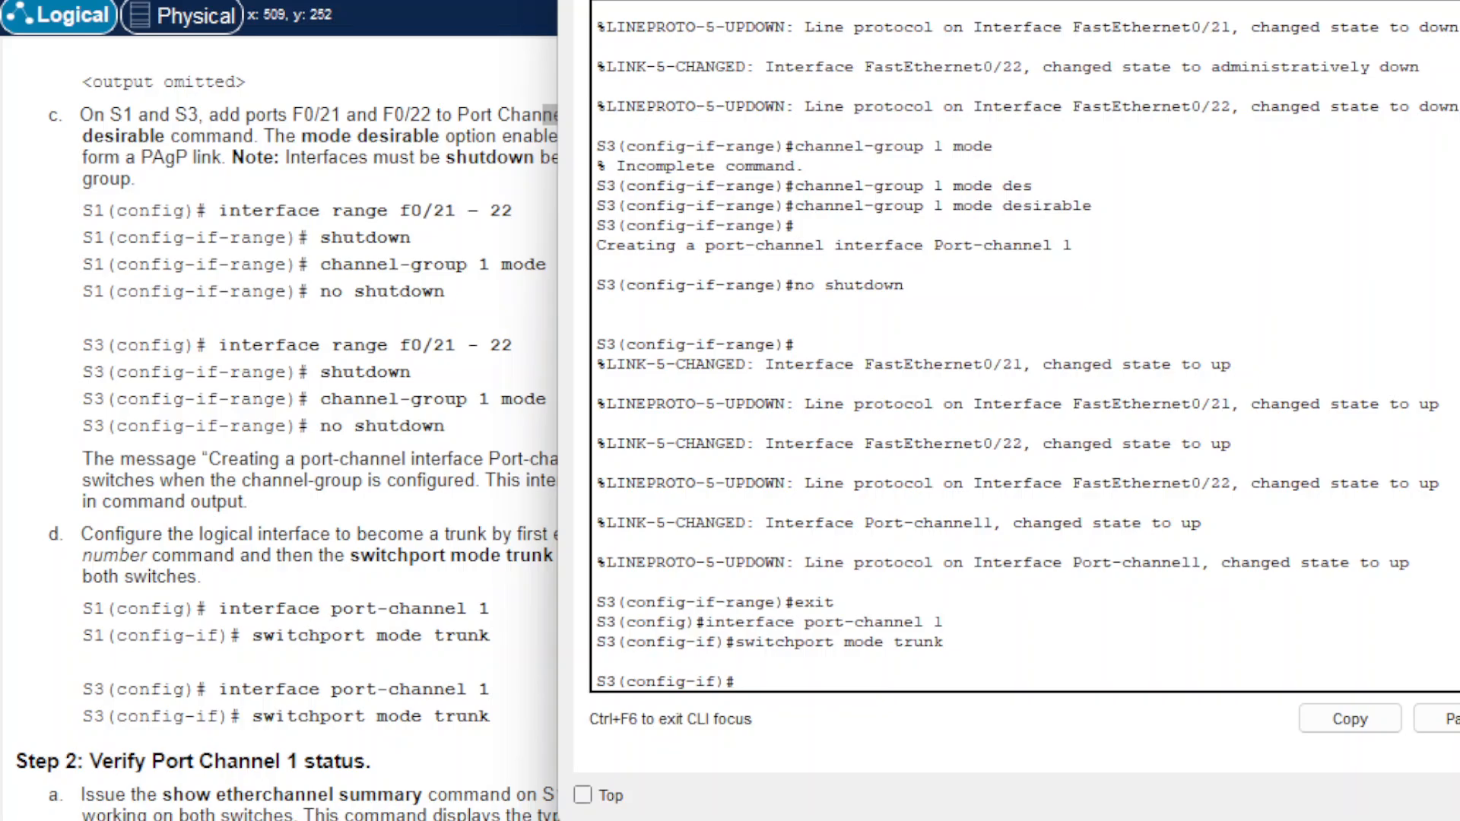
# Step: On S1, leave configuration mode with end and check the port channel status with show etherchannel summary
pyautogui.moveTo(988, 10); pyautogui.dragTo(998, 0)
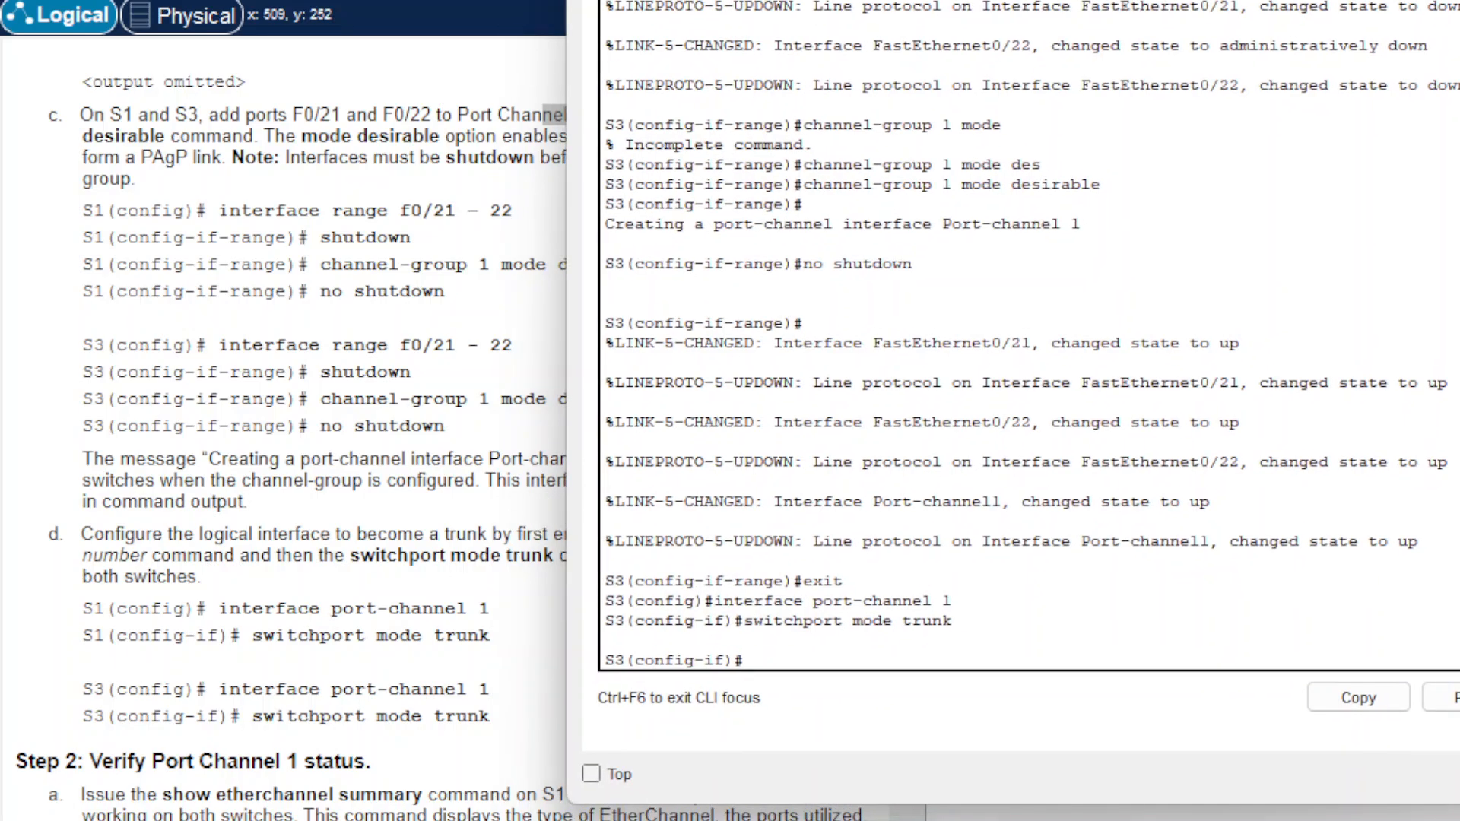
pyautogui.click(532, 486)
pyautogui.click(462, 571)
pyautogui.scroll(1, 462, 572)
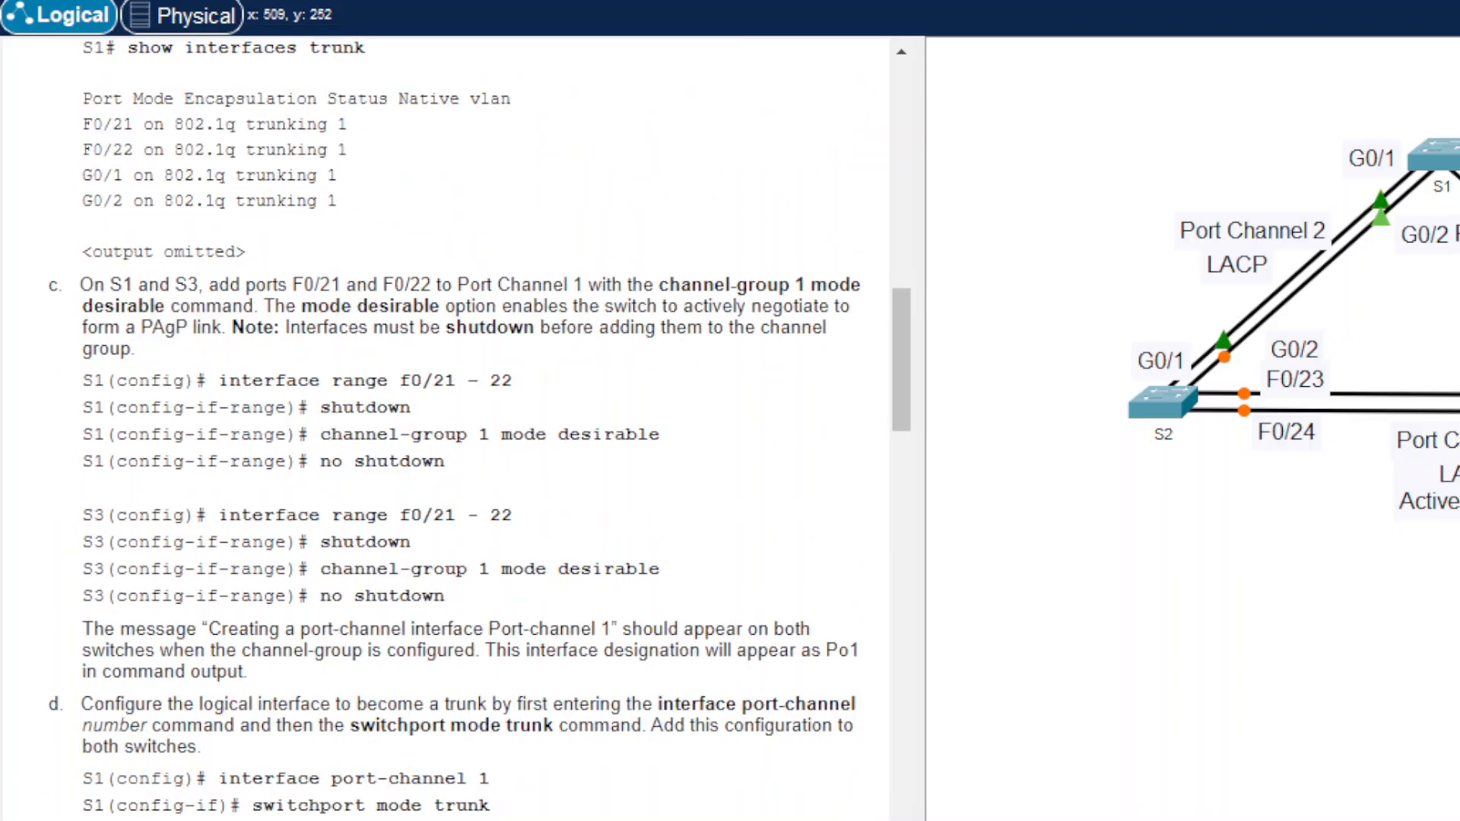
pyautogui.scroll(-1, 462, 571)
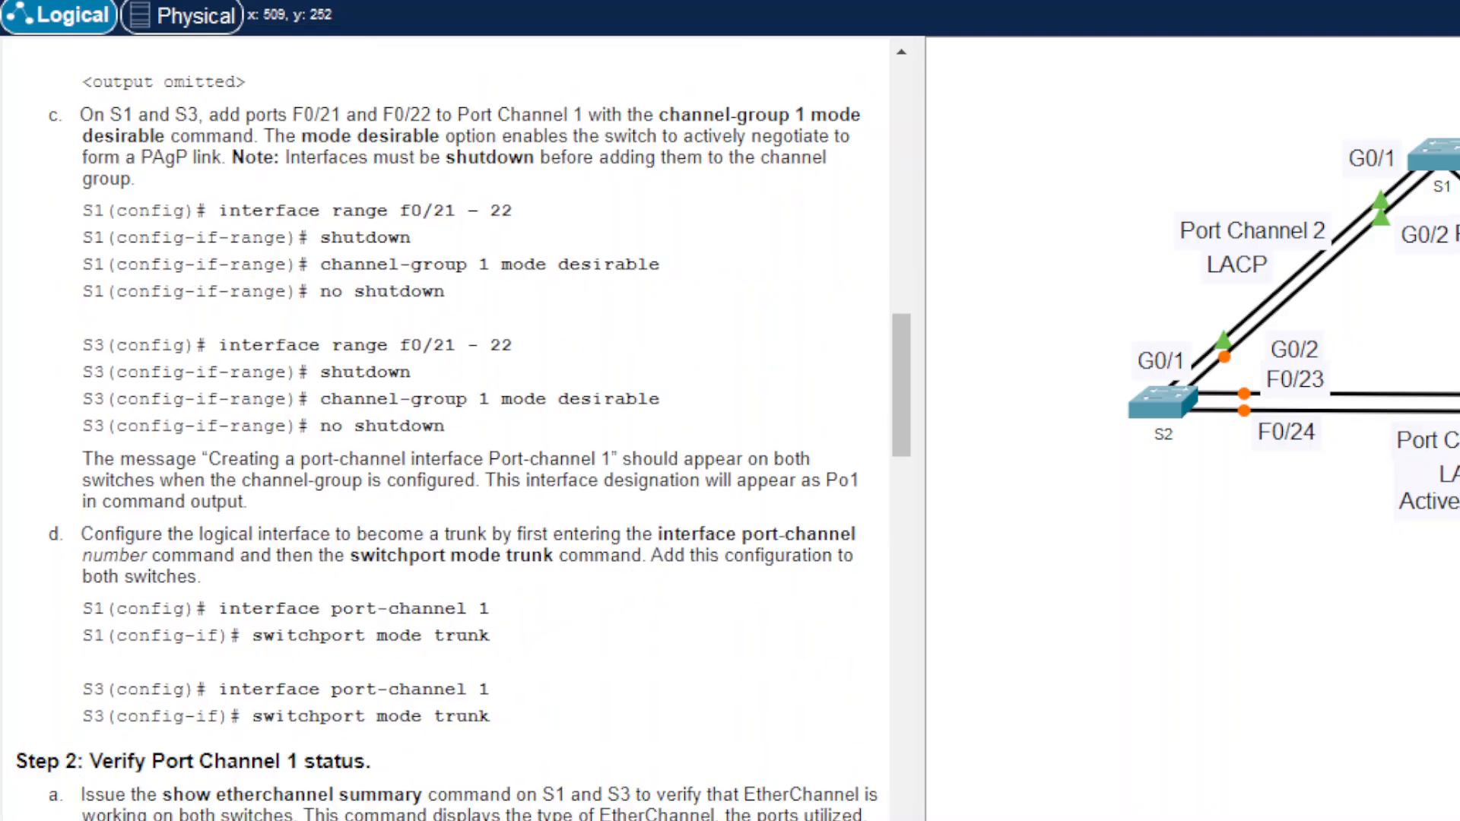
pyautogui.scroll(-3, 445, 425)
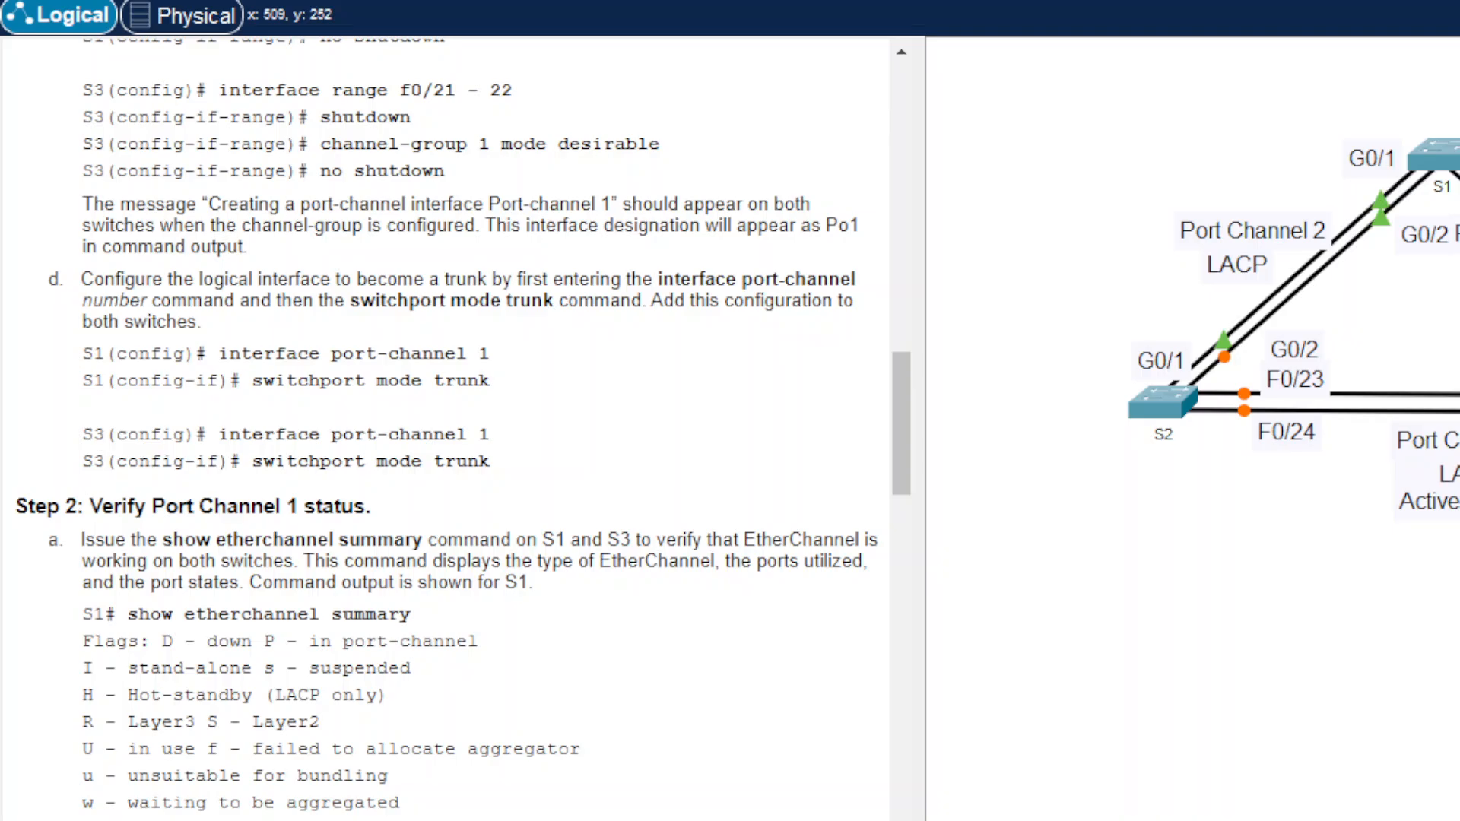
pyautogui.click(1443, 158)
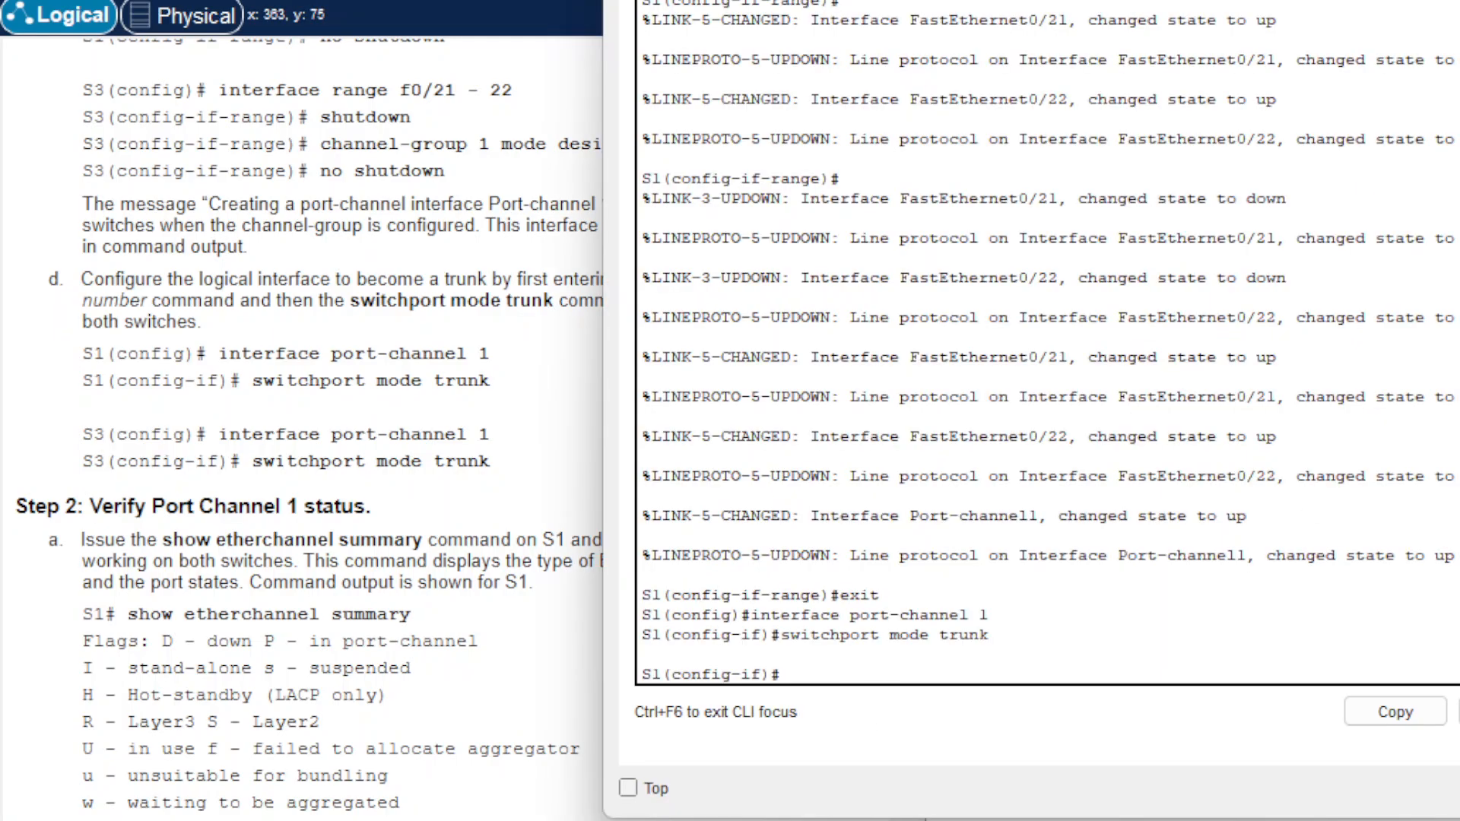
pyautogui.write('end')
pyautogui.press('Return')
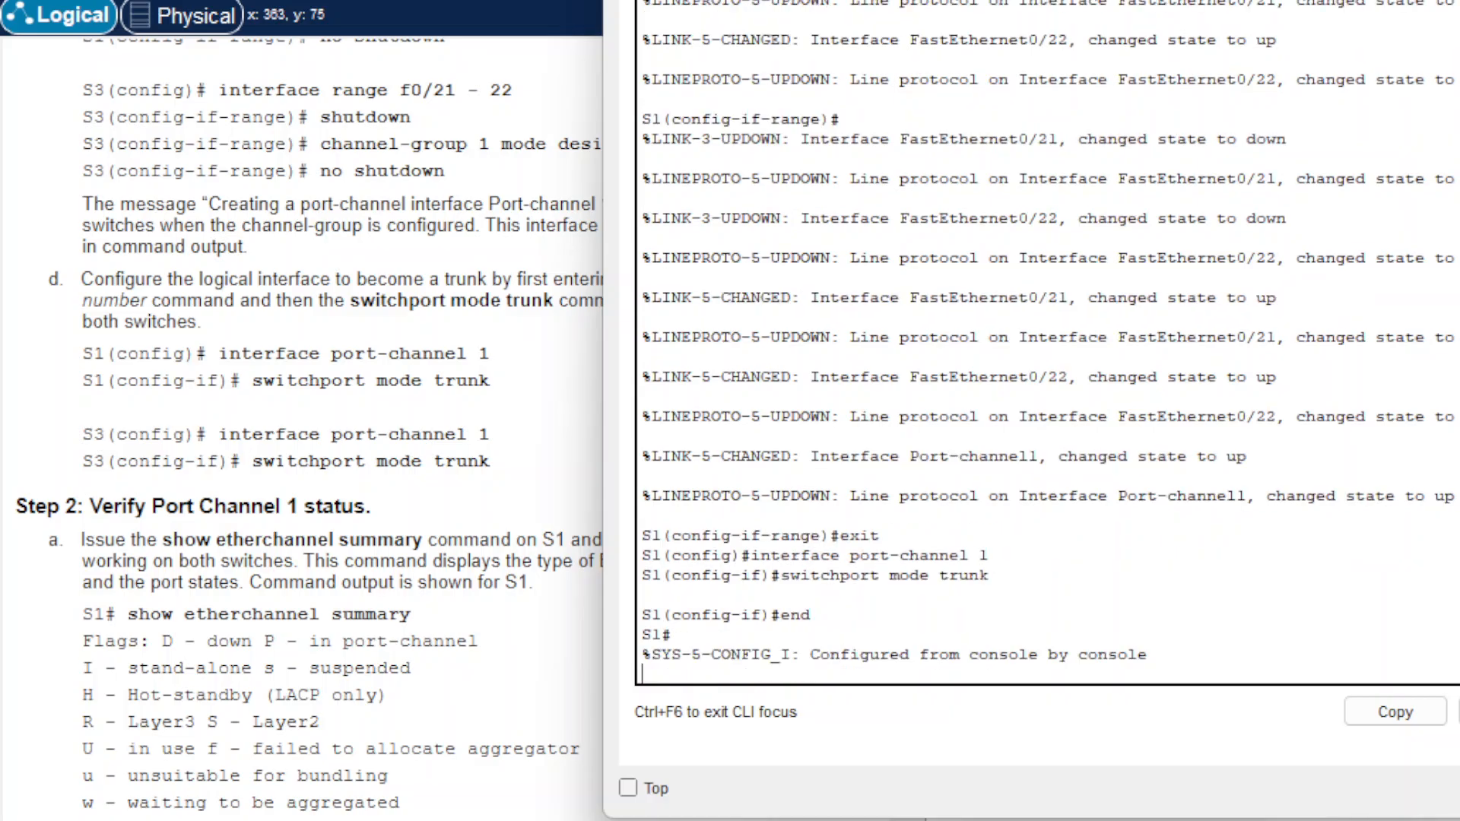
pyautogui.write('show etherchannel summary')
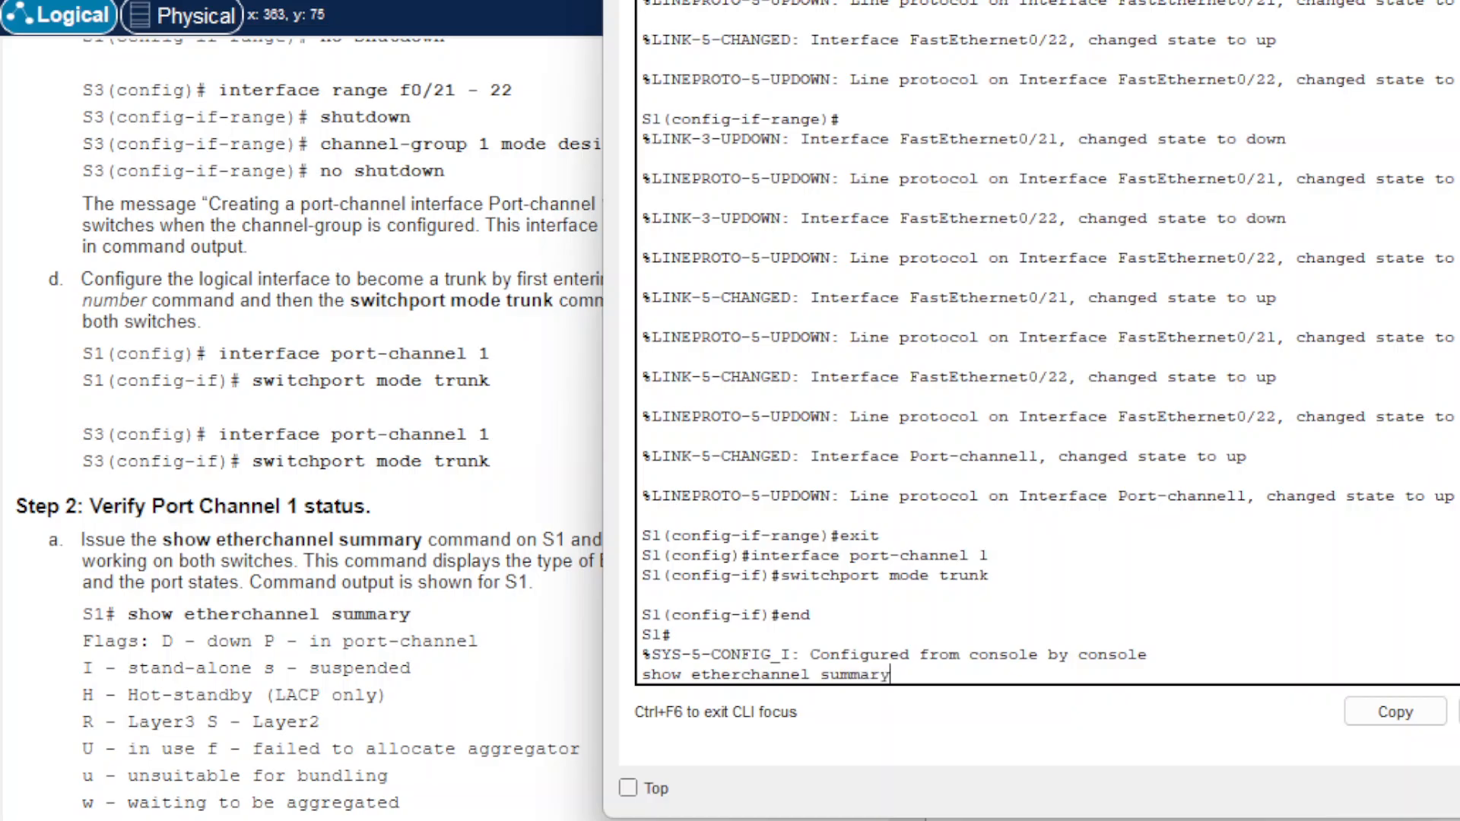
pyautogui.press('Return')
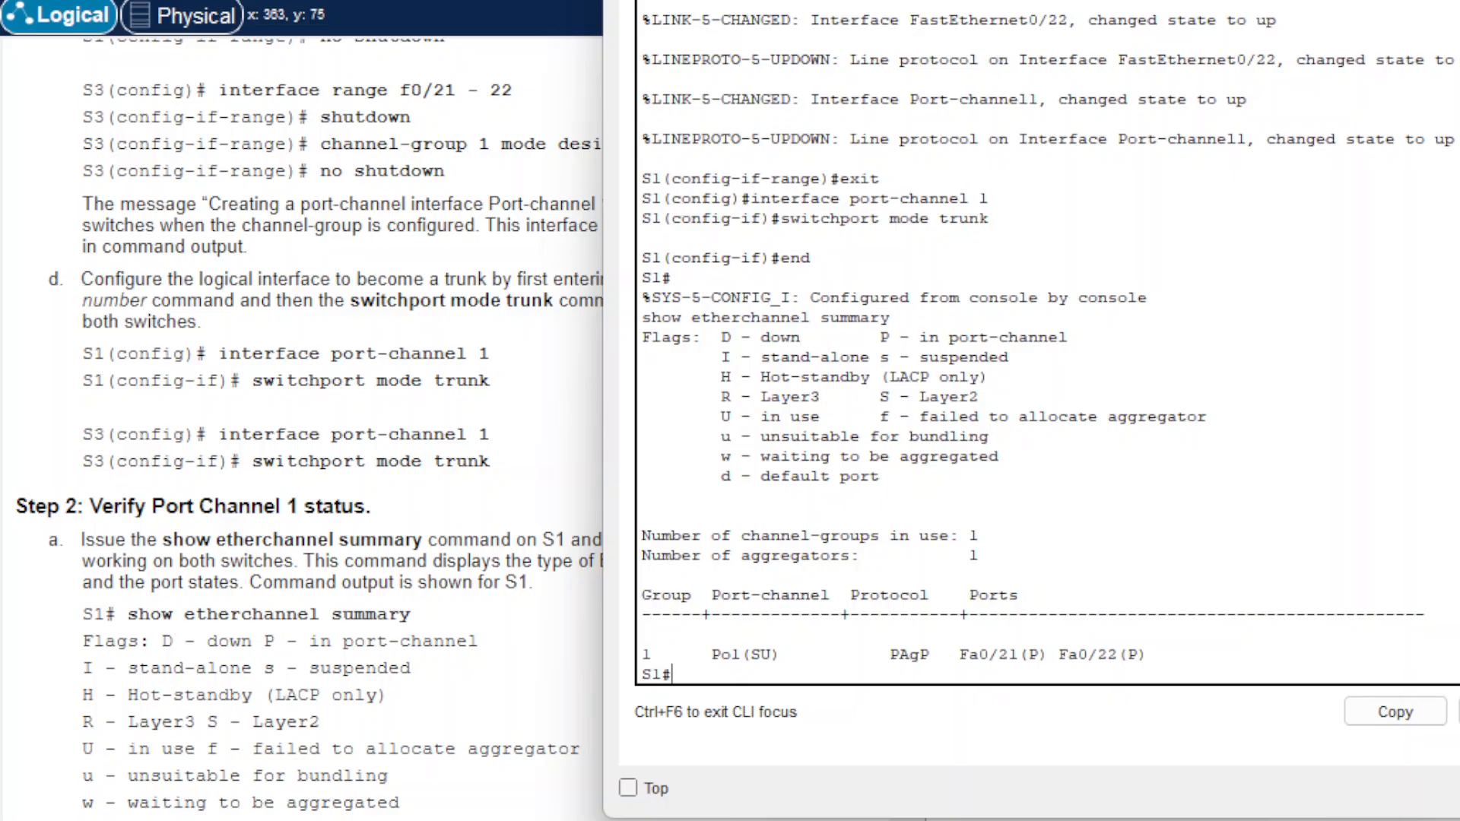
# Step: On S3, leave configuration mode with end and check the port channel status with show etherchannel summary
pyautogui.click(1458, 2)
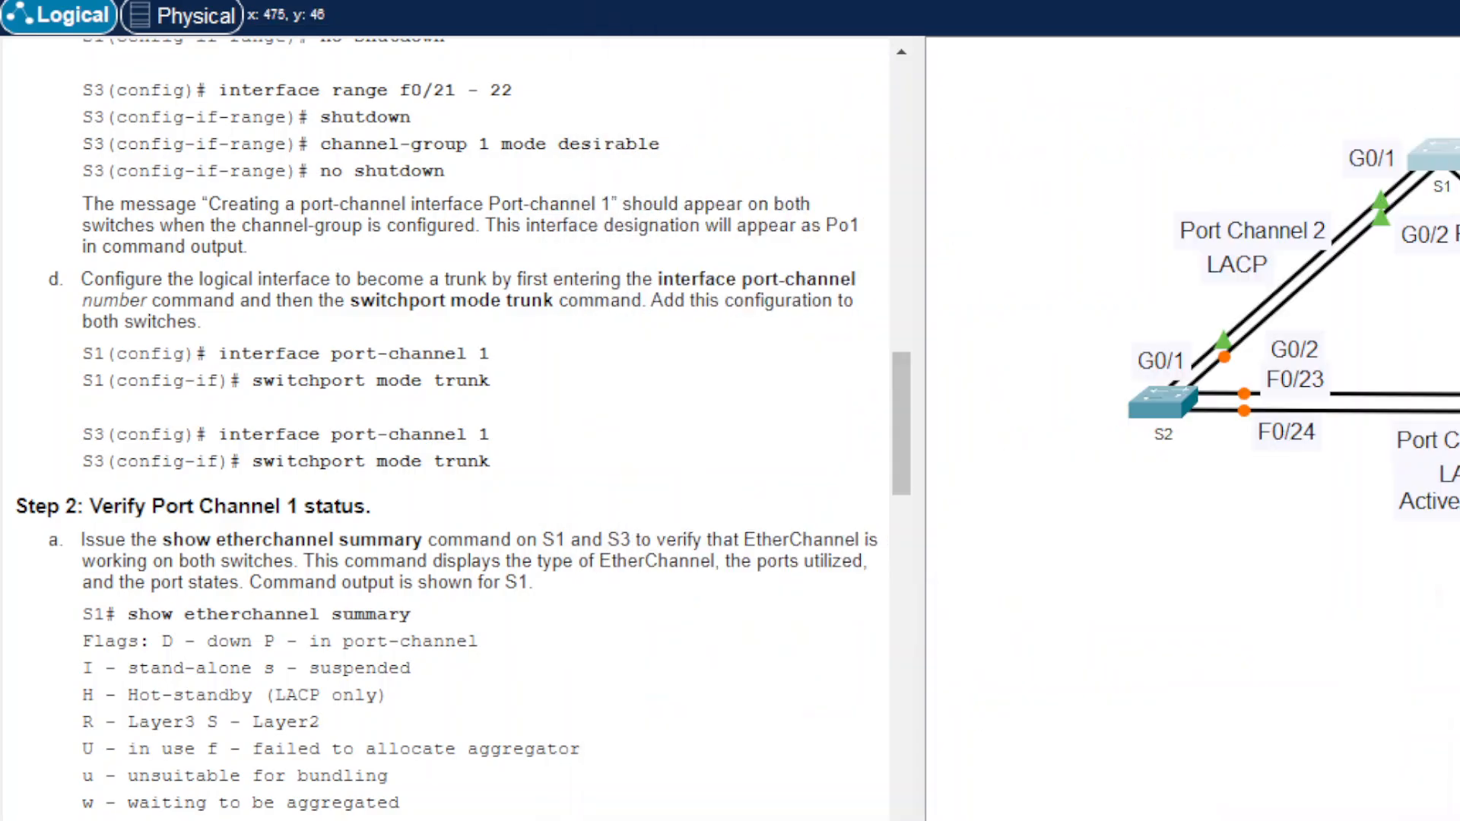
pyautogui.click(1459, 398)
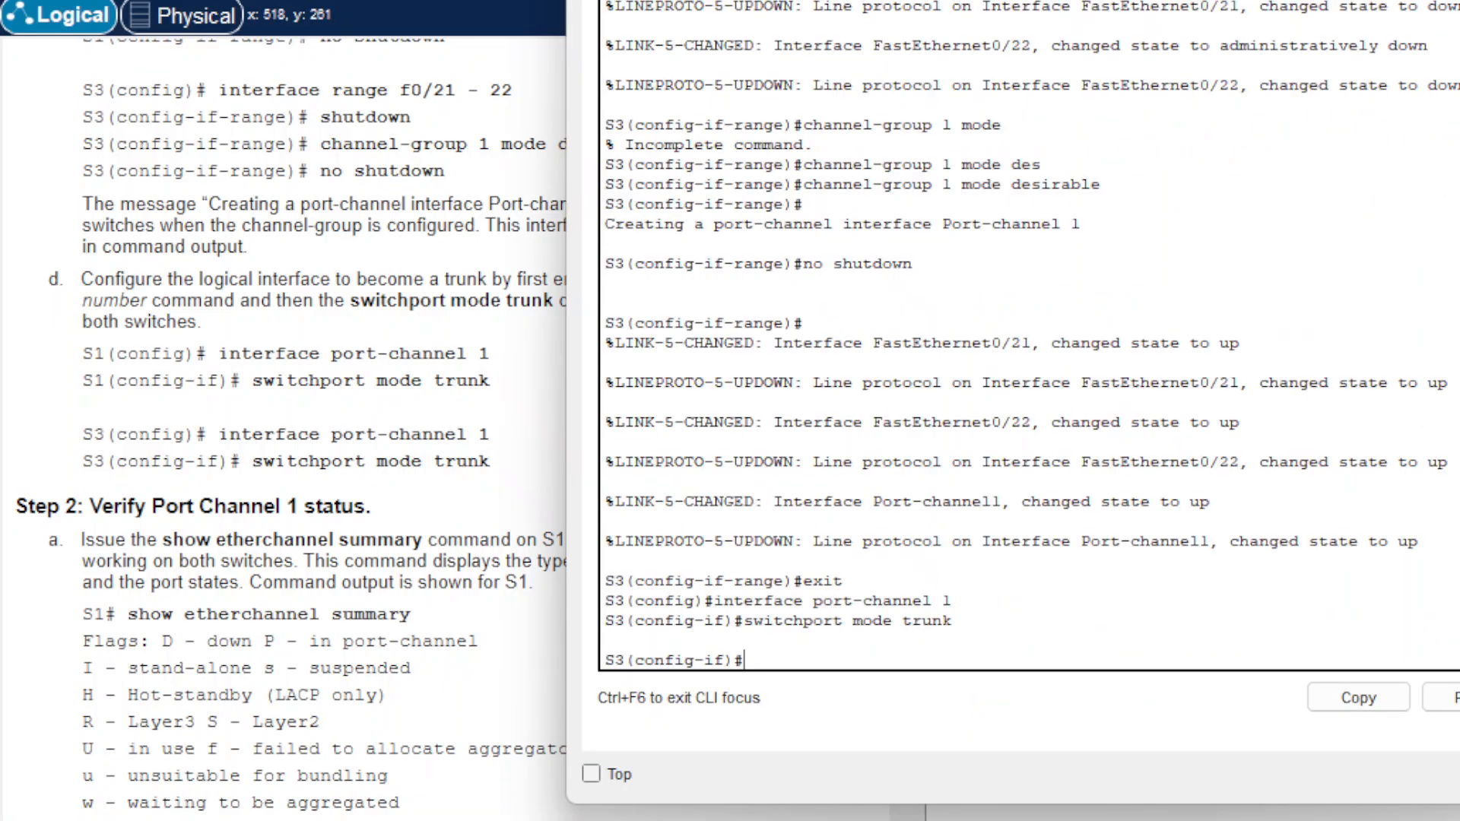
pyautogui.scroll(3, 1026, 334)
pyautogui.scroll(-3, 1026, 343)
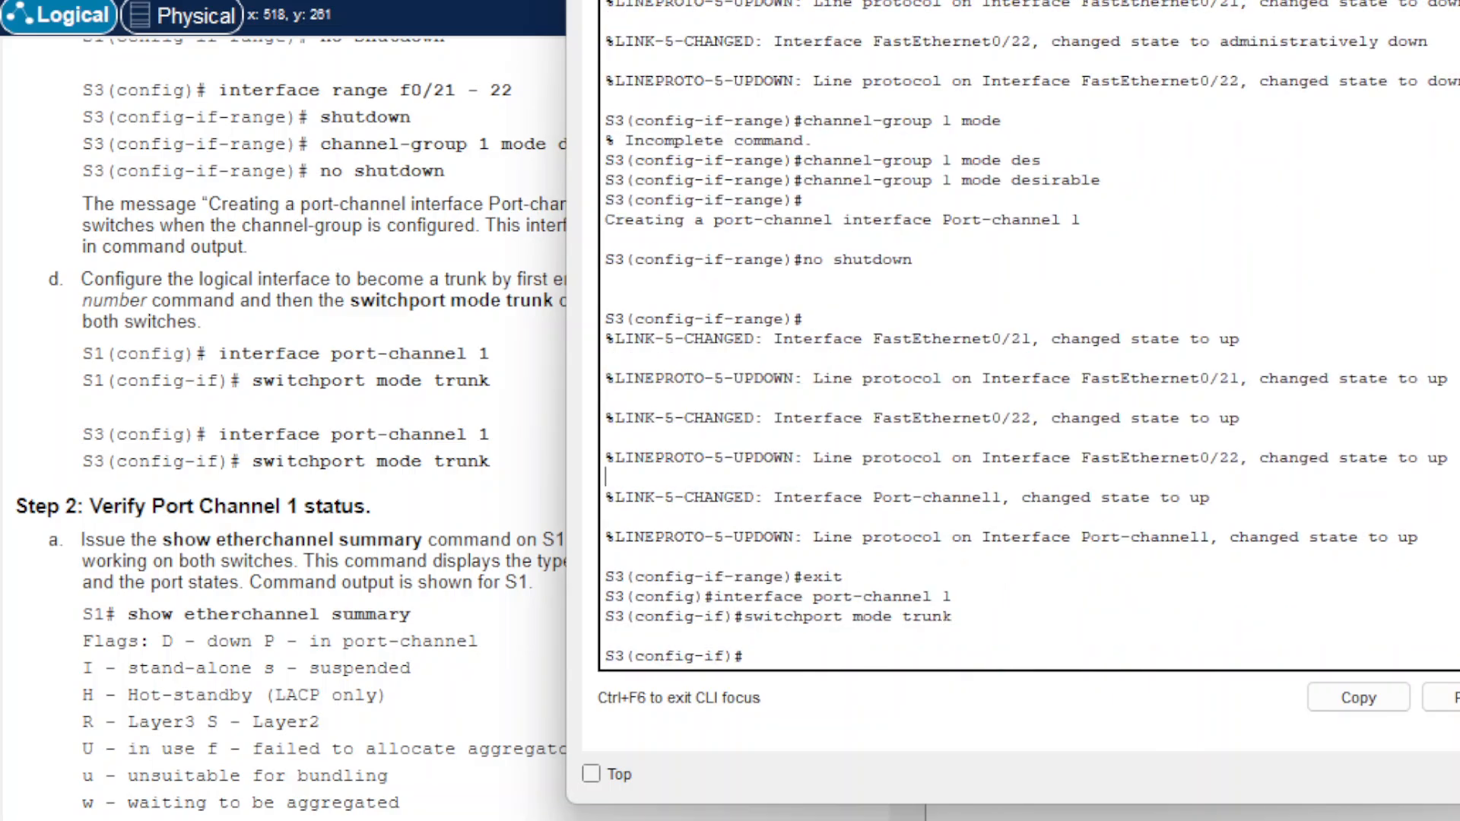
pyautogui.write('end')
pyautogui.press('Return')
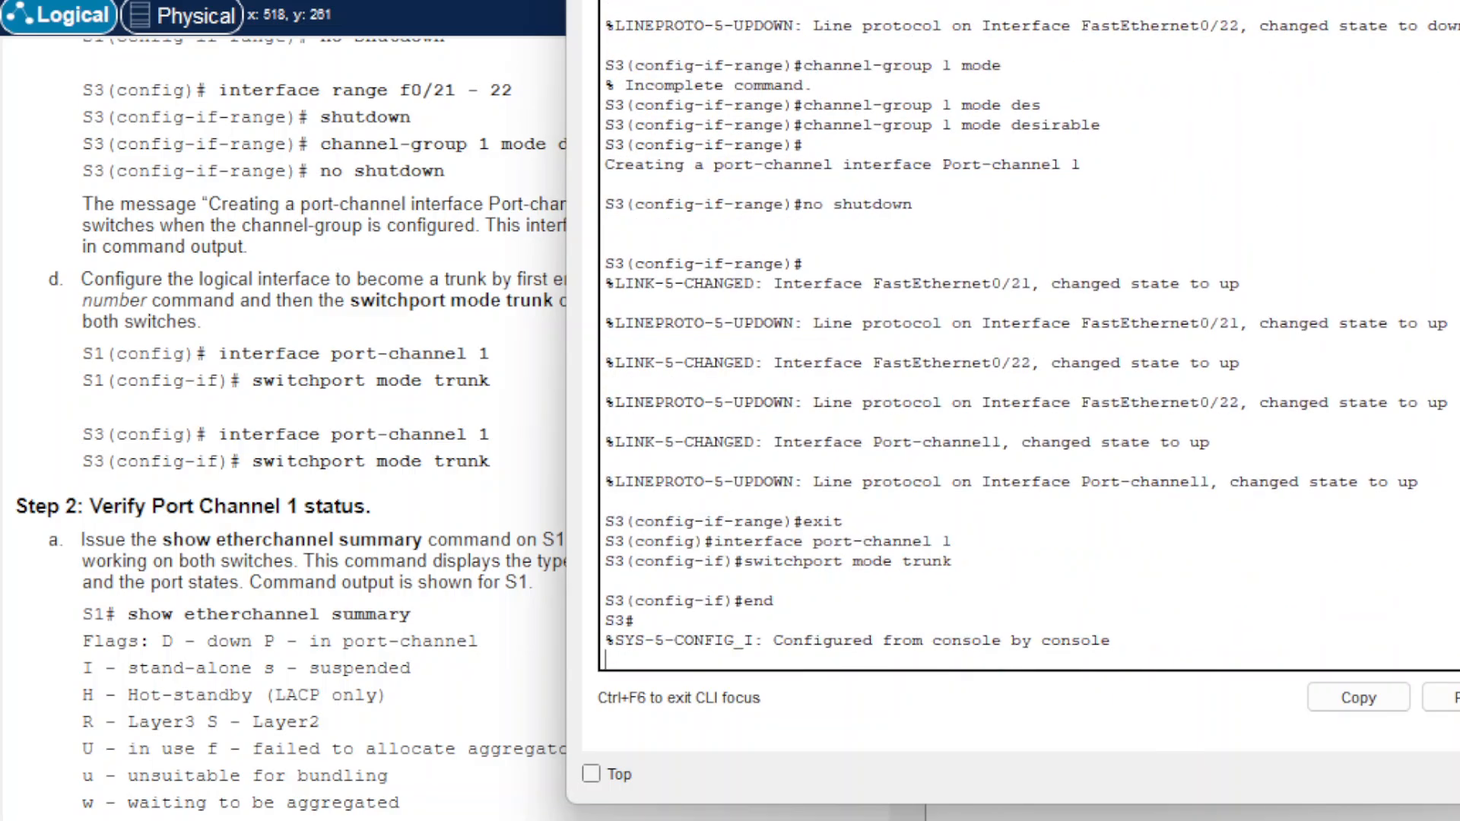
pyautogui.write('show eth')
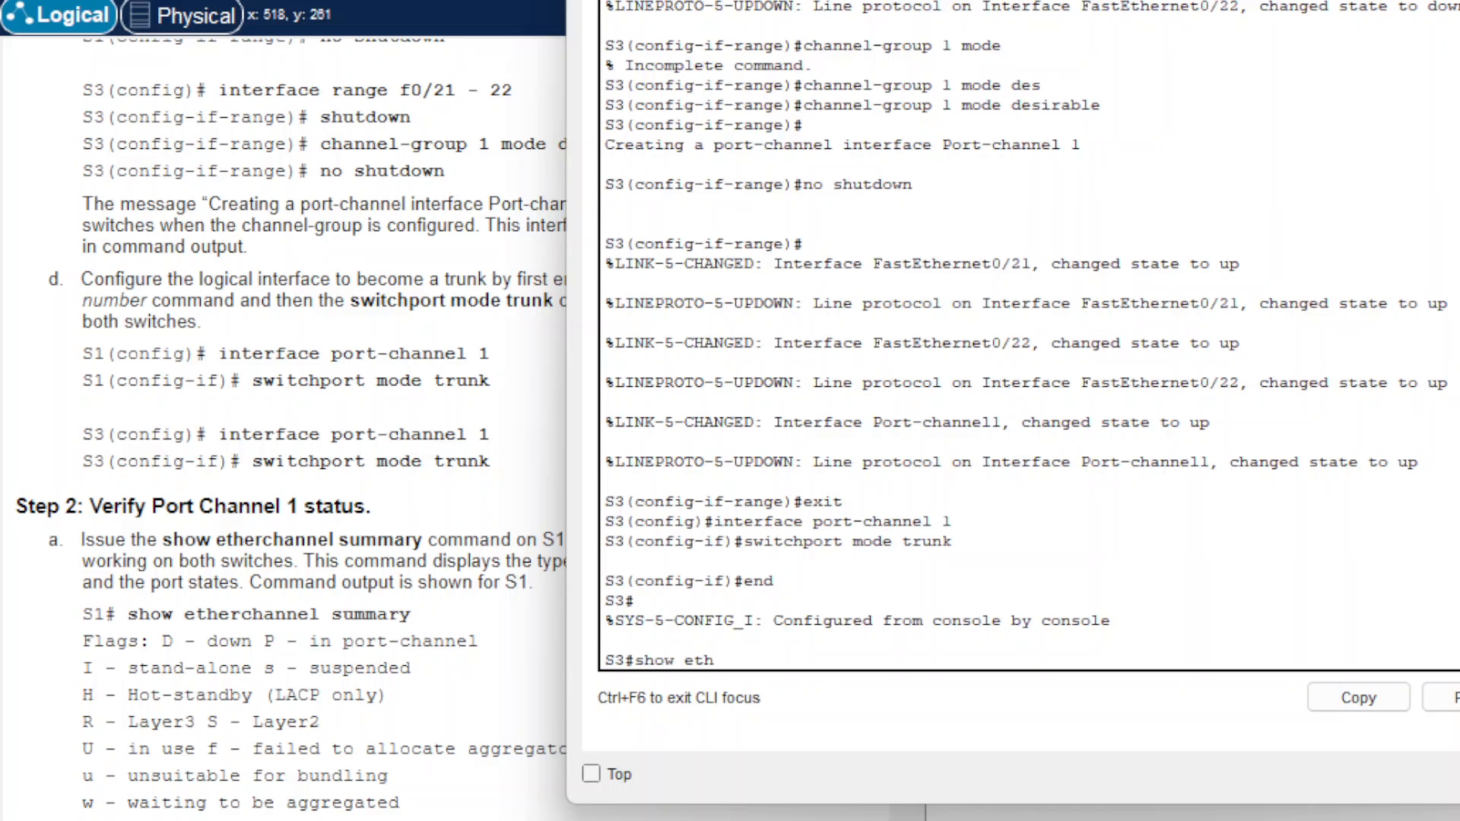
pyautogui.press('Tab')
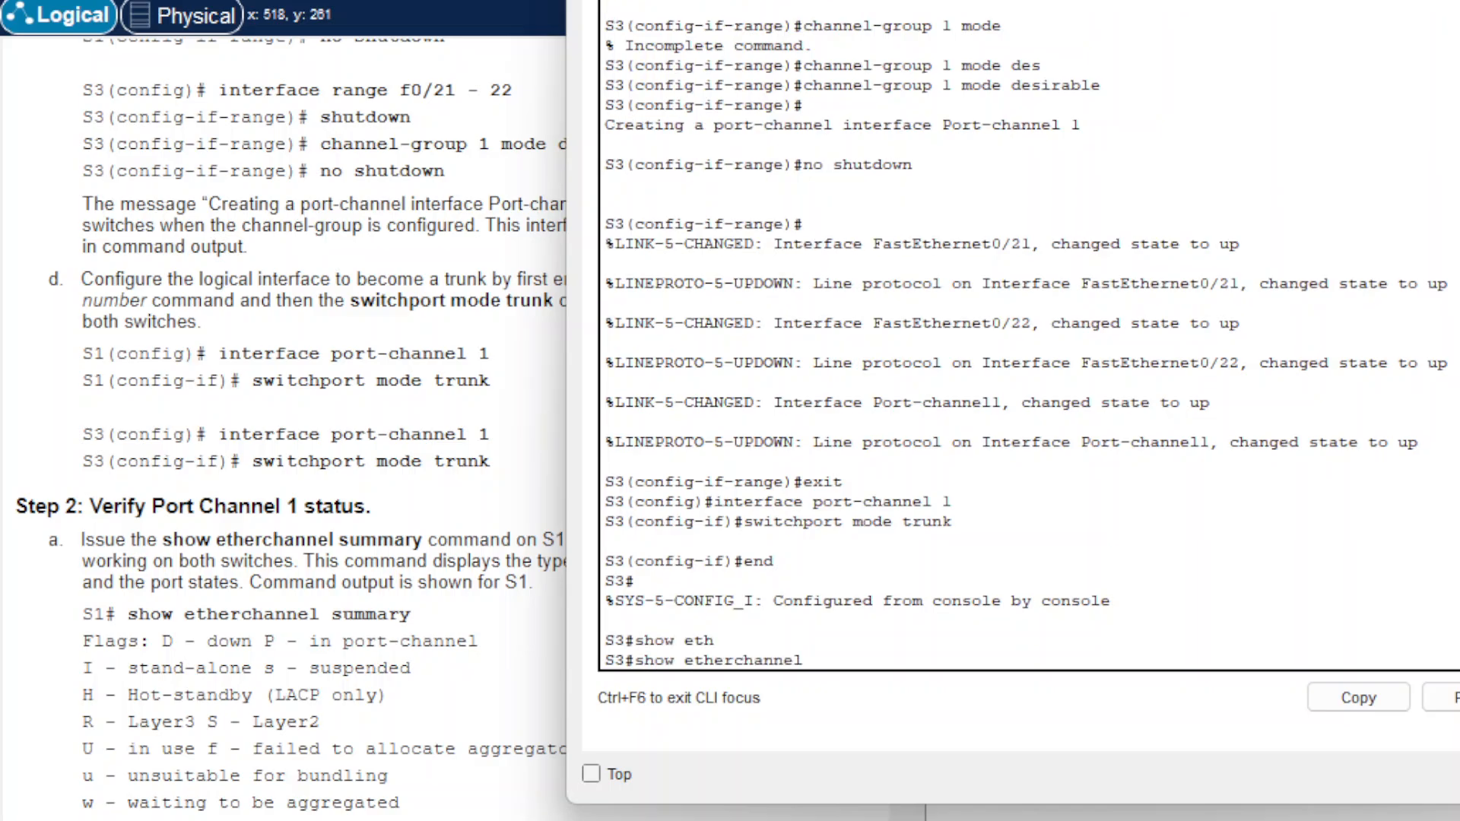
pyautogui.write('su')
pyautogui.press('Tab')
pyautogui.press('Return')
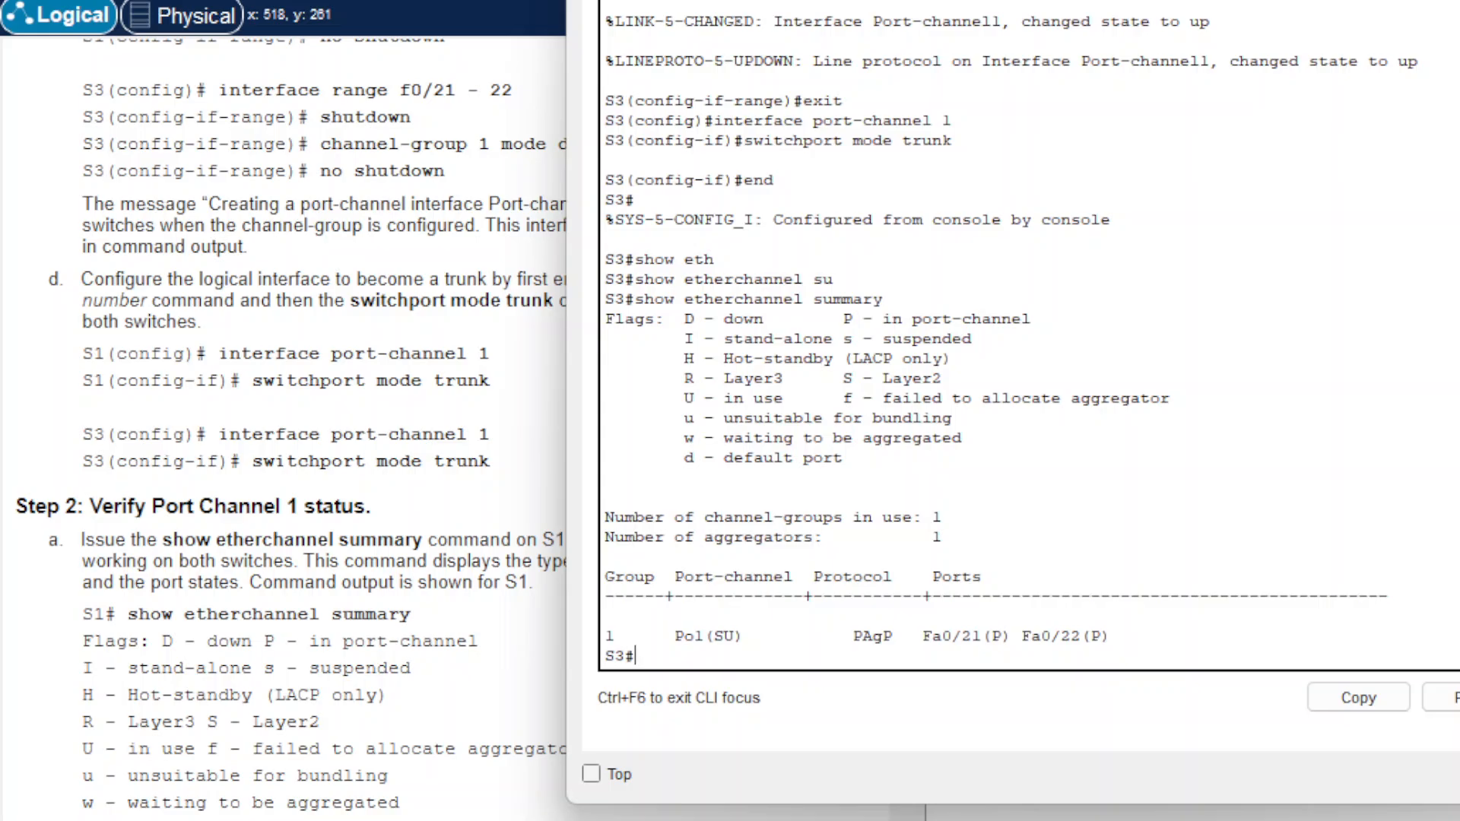
# Step: Review the Part 3 instructions for Port Channel 2 and the Port Channel Table for its ports and protocol
pyautogui.click(538, 465)
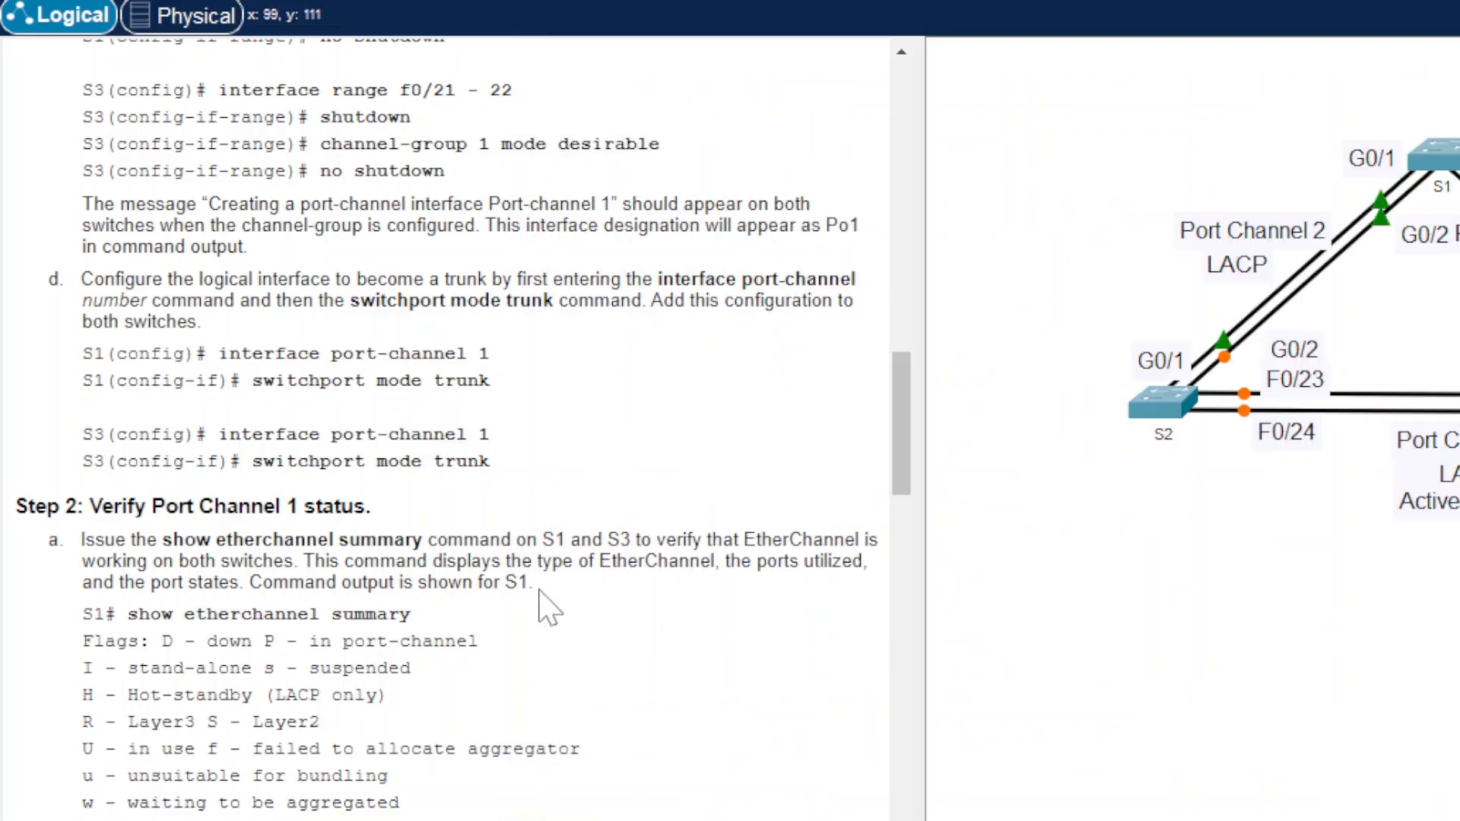
pyautogui.scroll(-5, 426, 532)
pyautogui.scroll(-3, 516, 549)
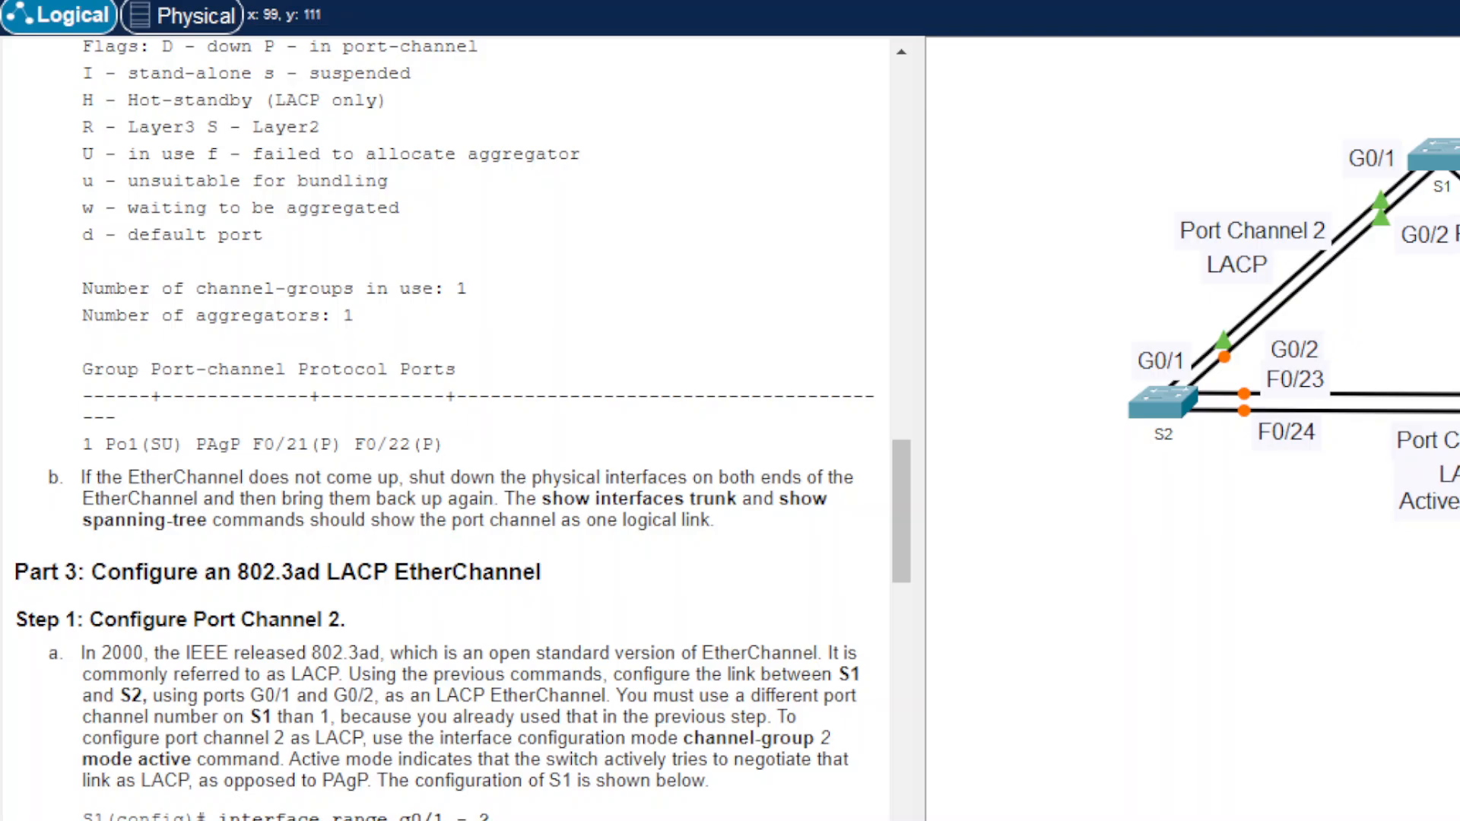
pyautogui.scroll(-2, 213, 570)
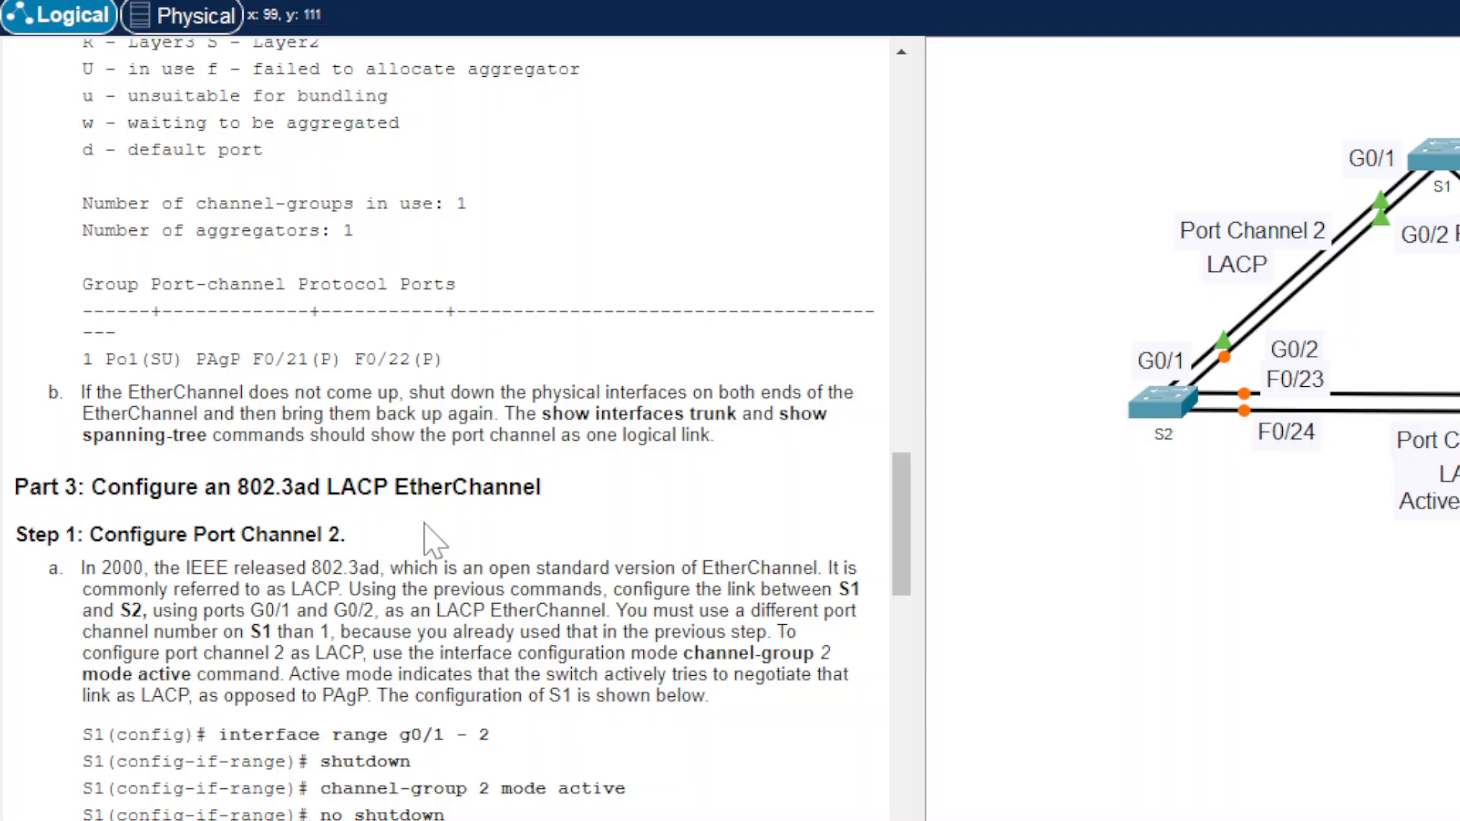
pyautogui.scroll(-6, 453, 528)
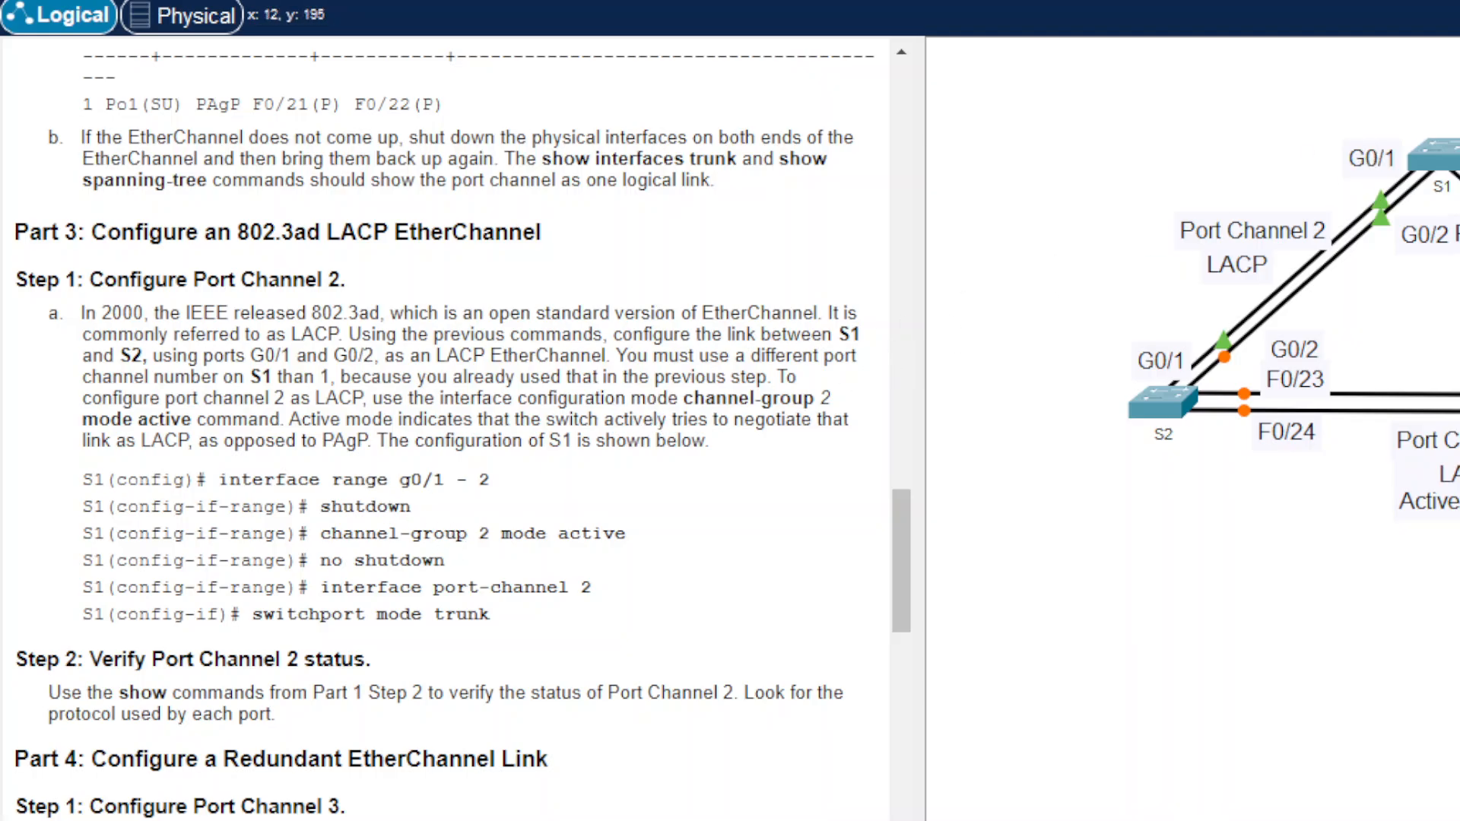
pyautogui.moveTo(900, 547); pyautogui.dragTo(901, 120)
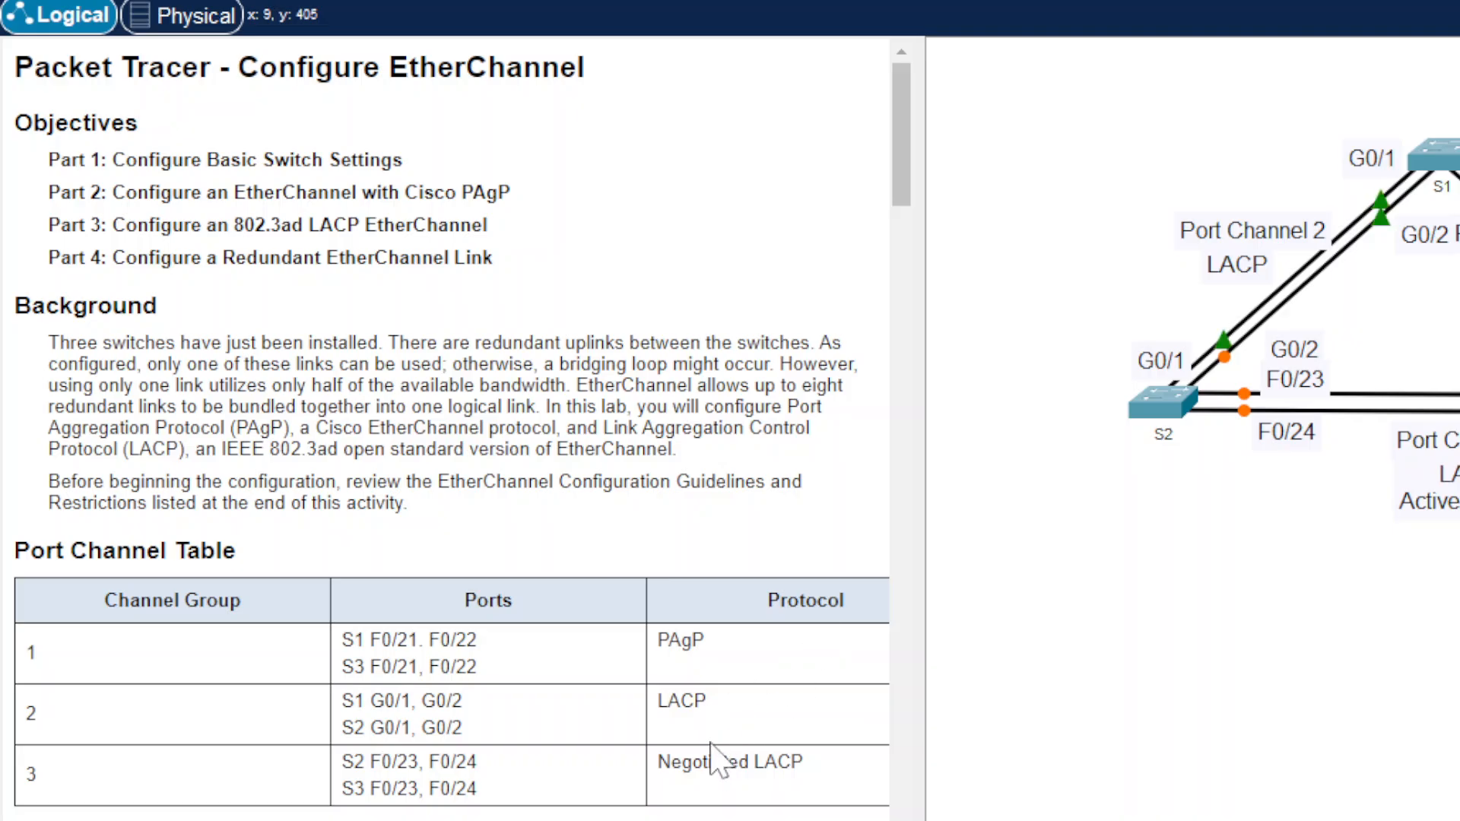
pyautogui.scroll(-20, 722, 752)
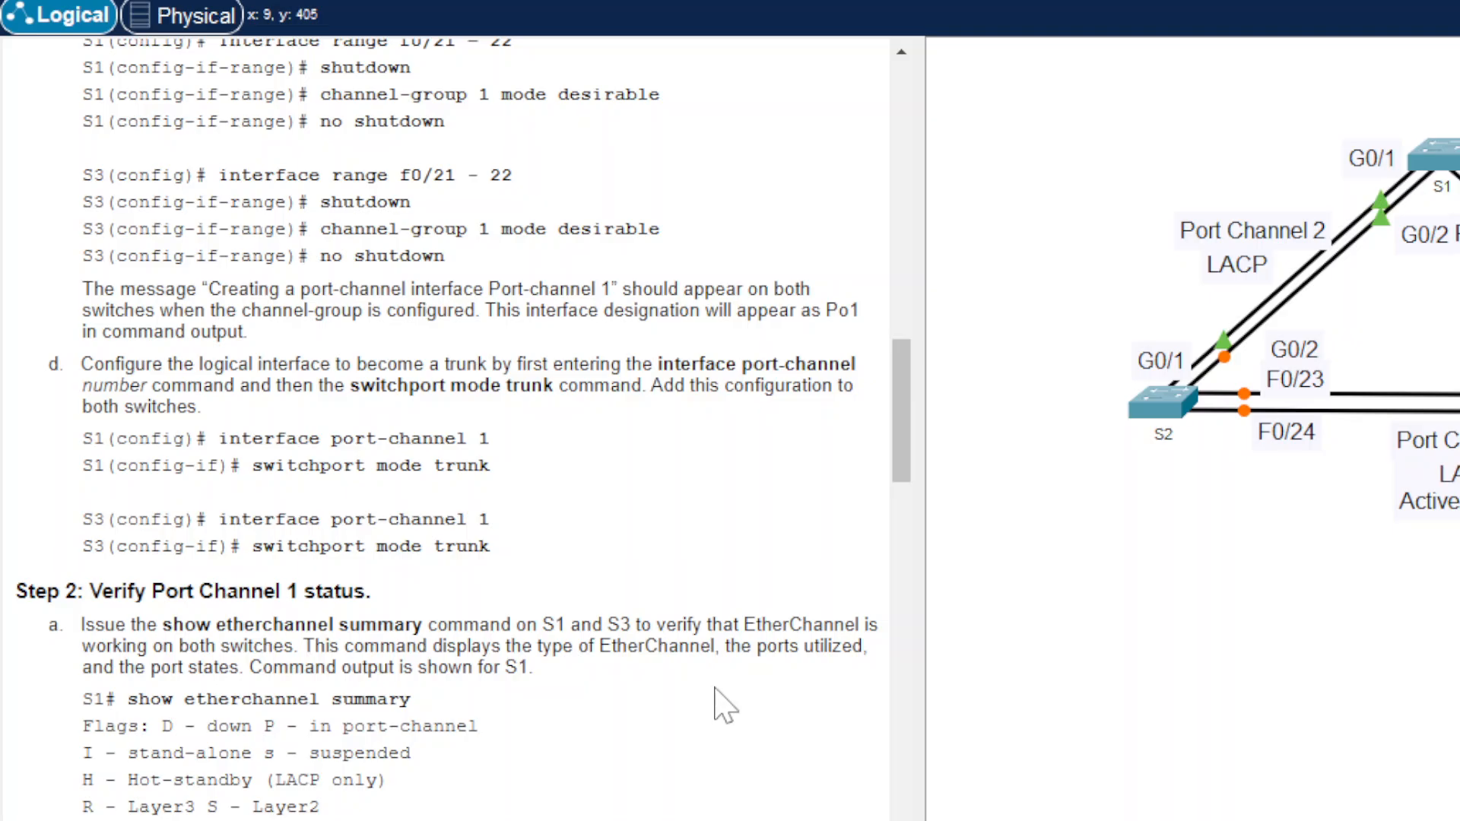
pyautogui.scroll(-10, 722, 695)
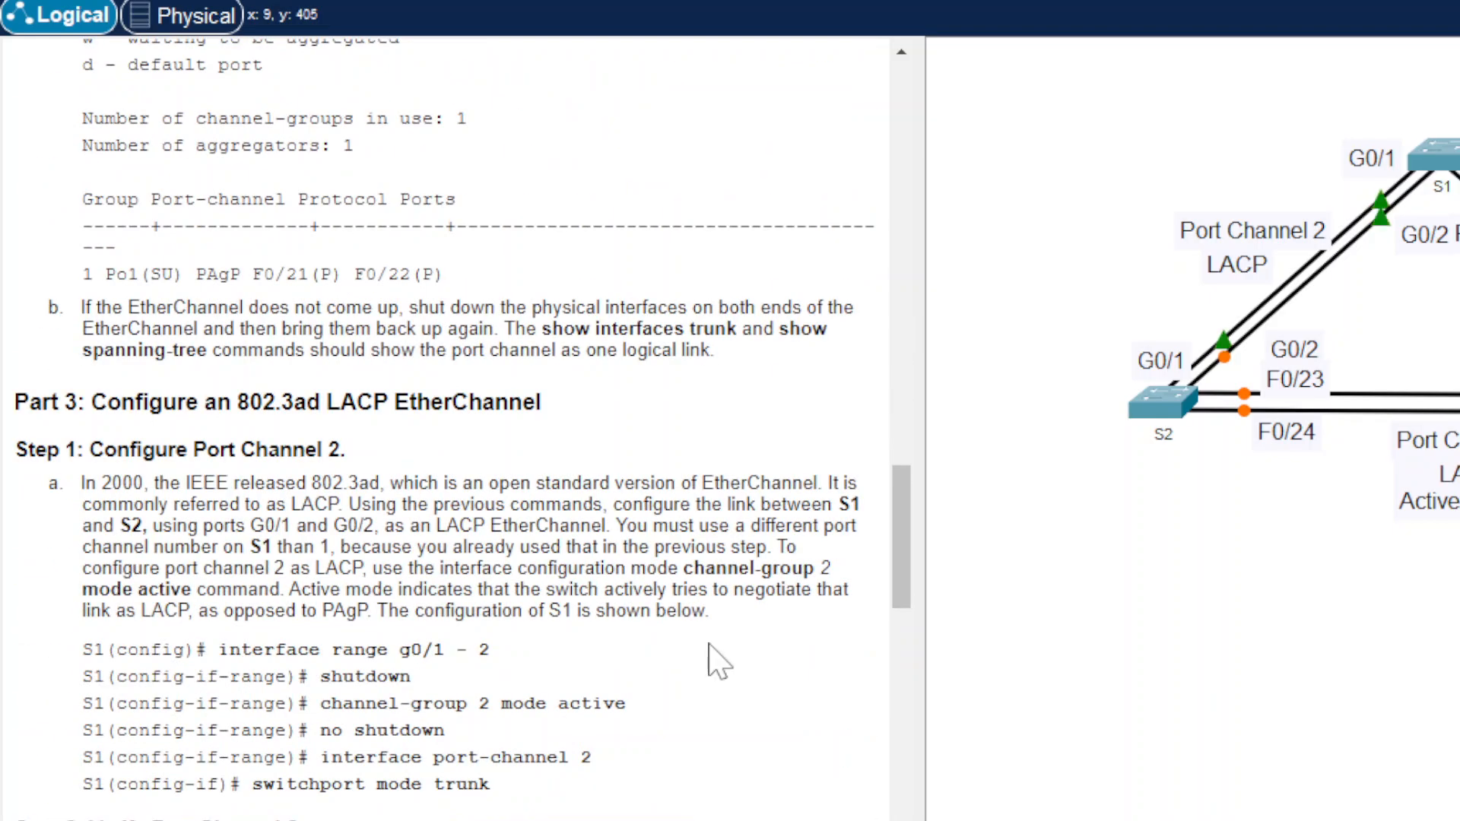
pyautogui.scroll(-2, 718, 658)
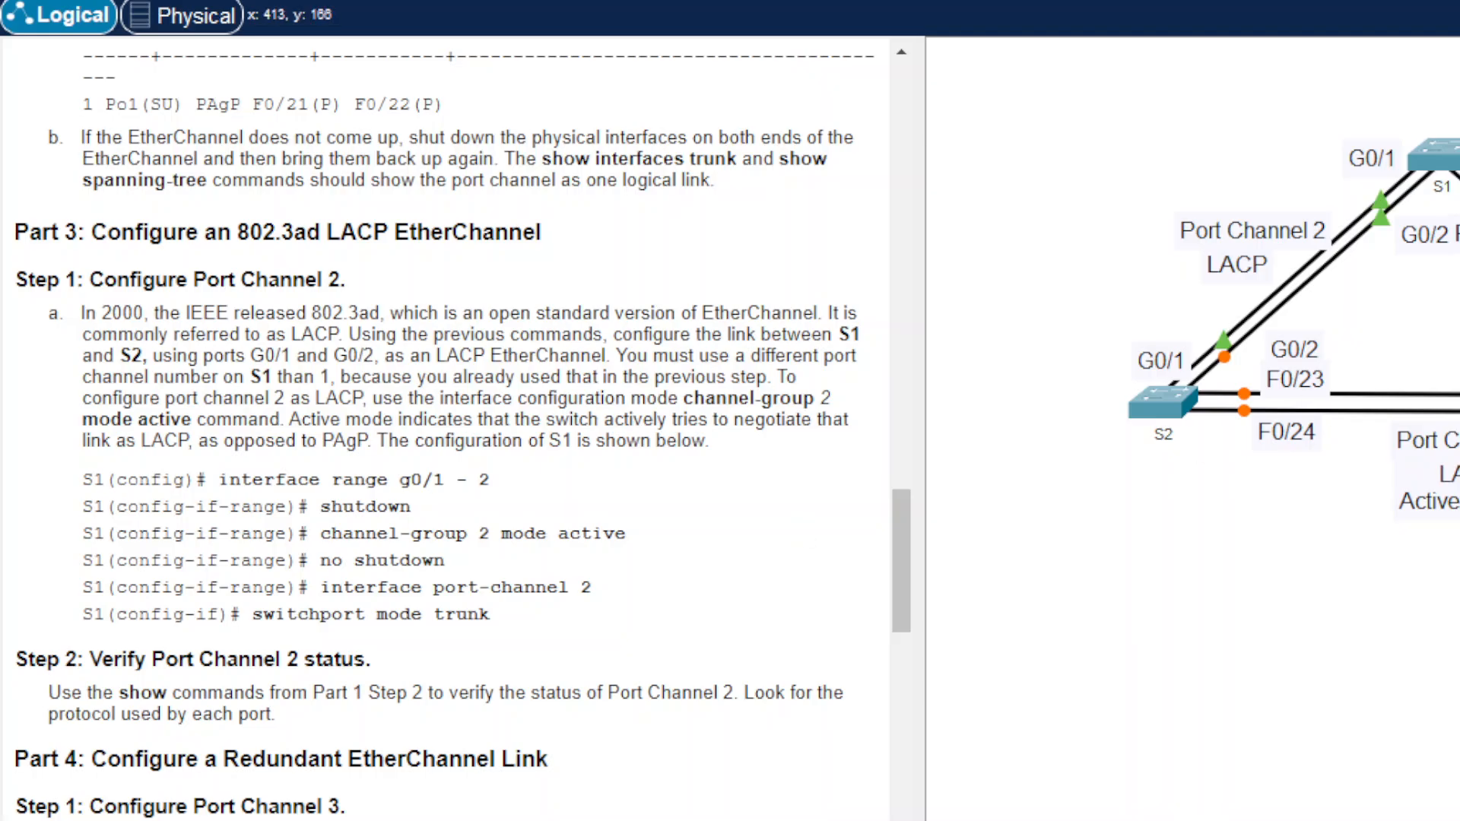
# Step: On S1, enter configuration mode with config term and select the ports with interface range g0/1 - 2
pyautogui.click(1442, 165)
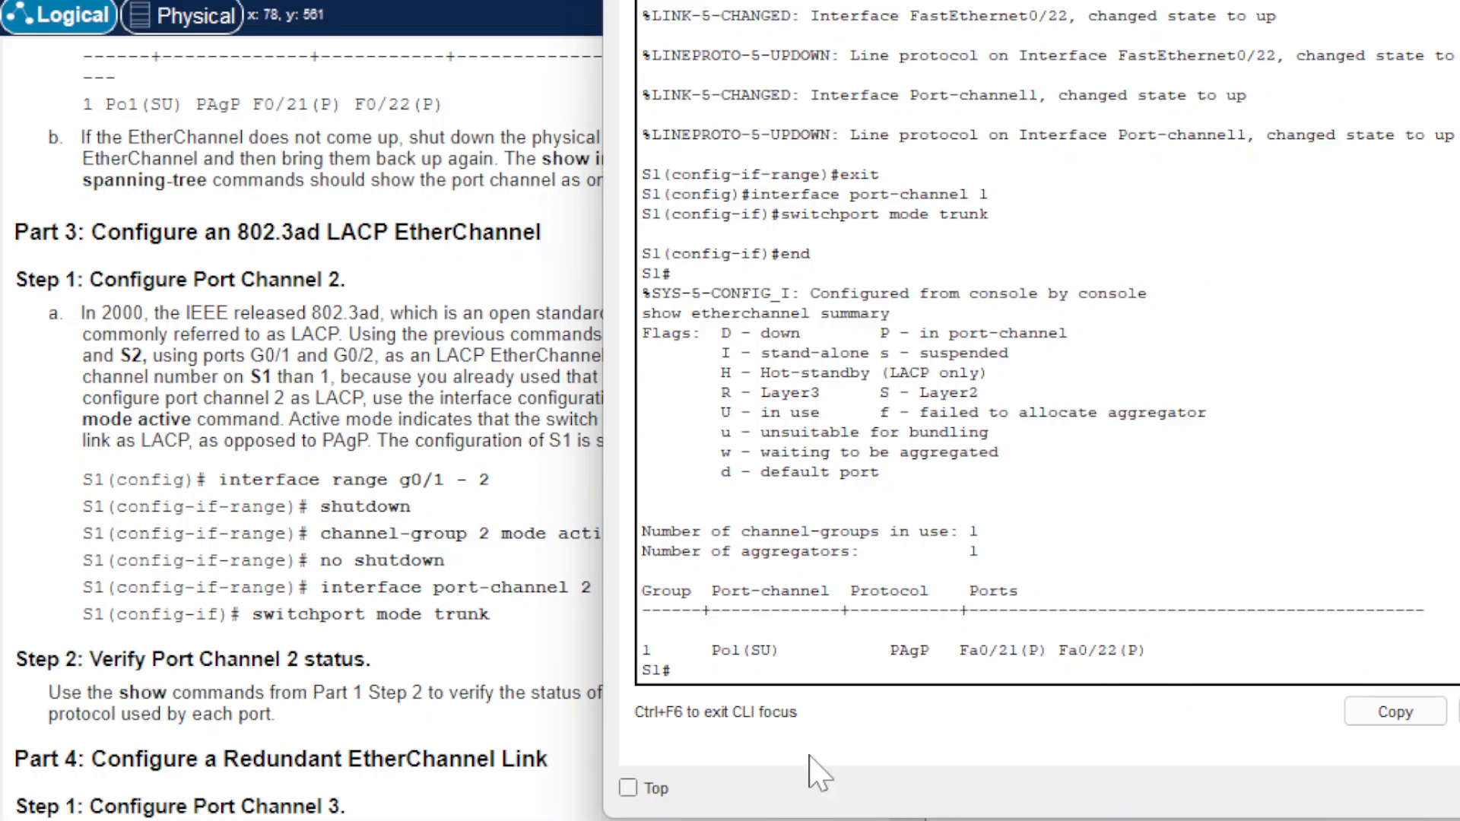
pyautogui.write('config term')
pyautogui.press('Return')
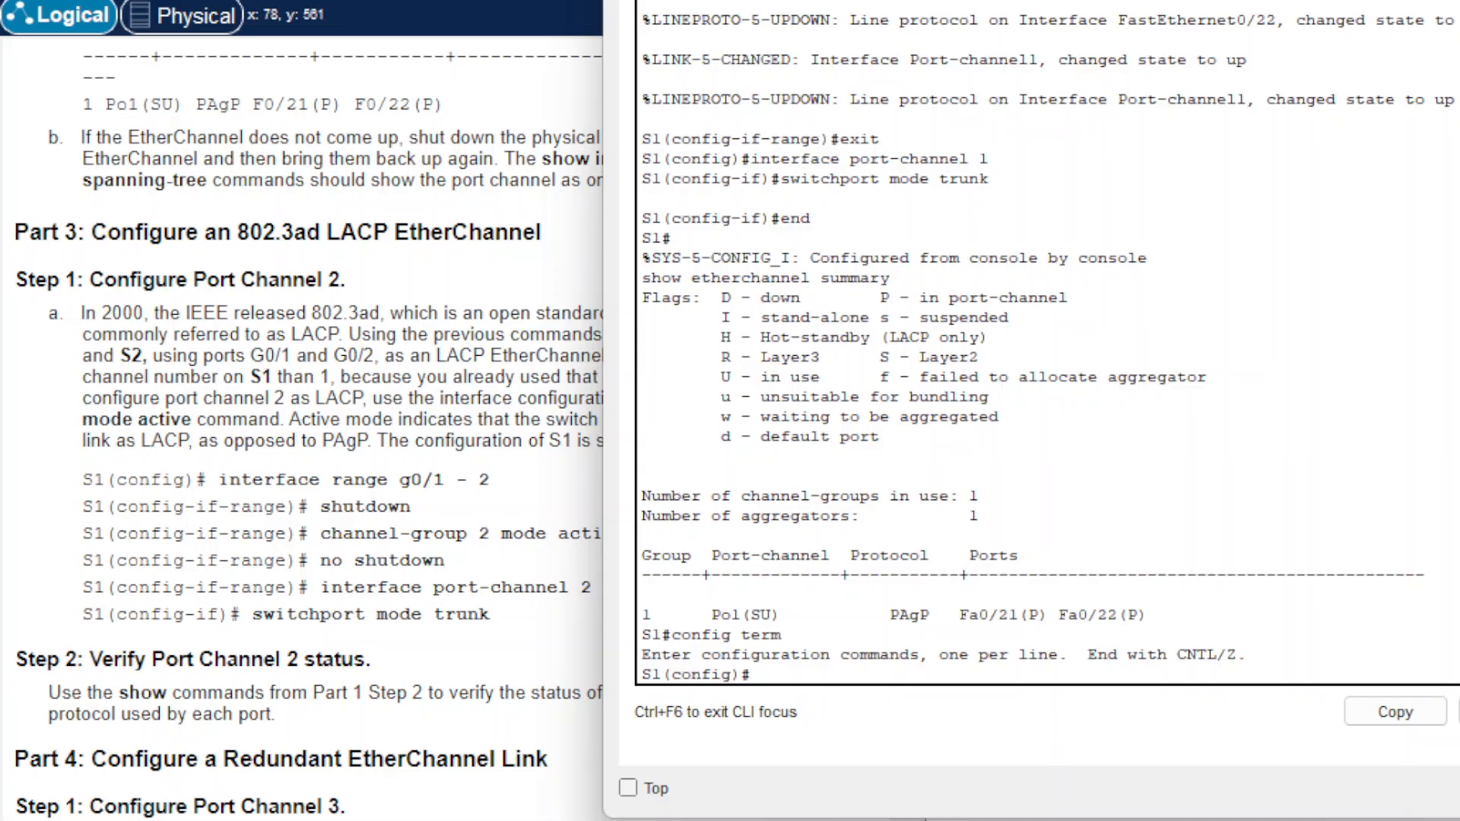
pyautogui.write('interface range')
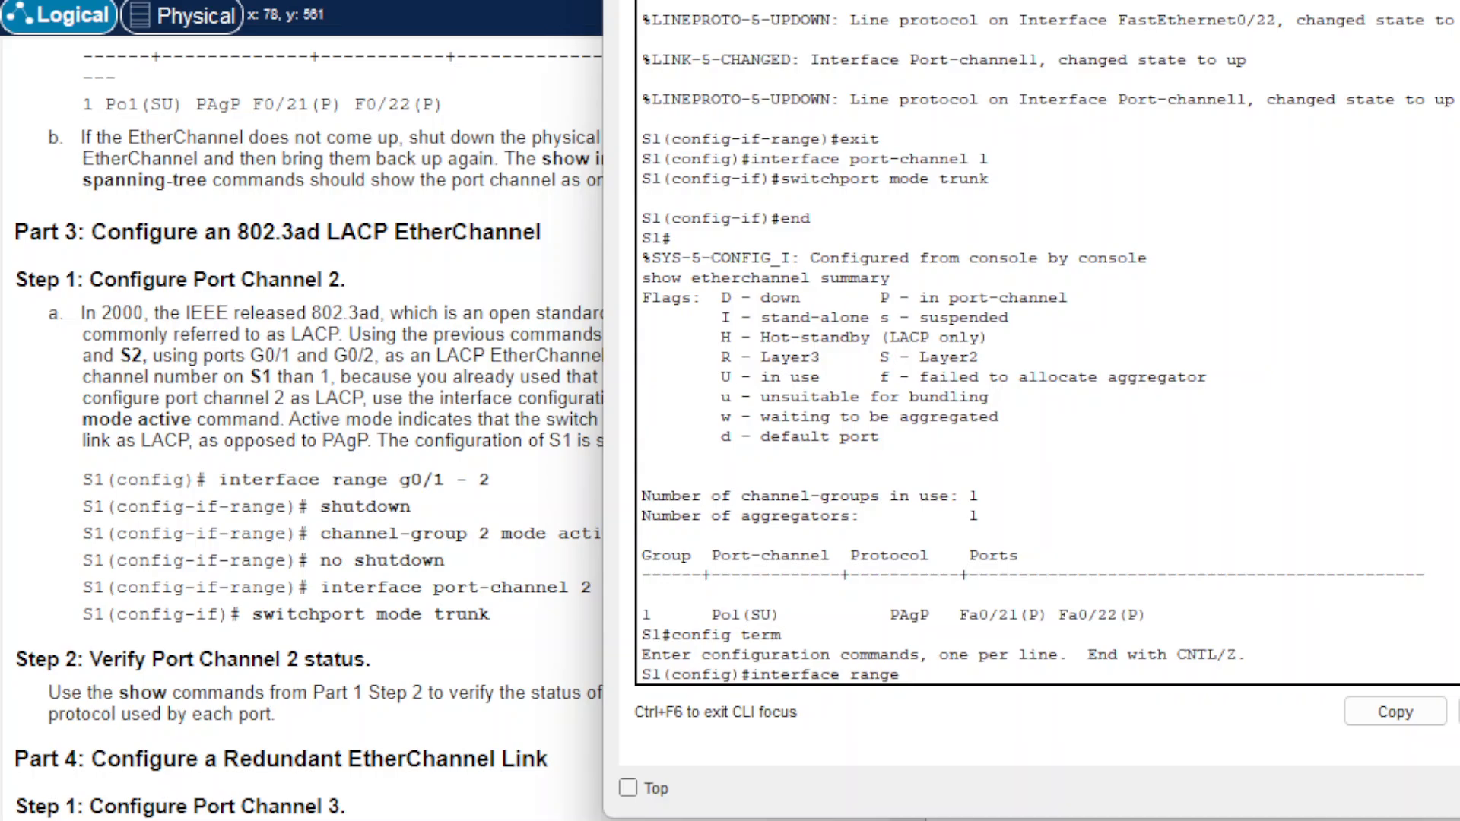
pyautogui.write(' g0/1 - 2')
pyautogui.press('Return')
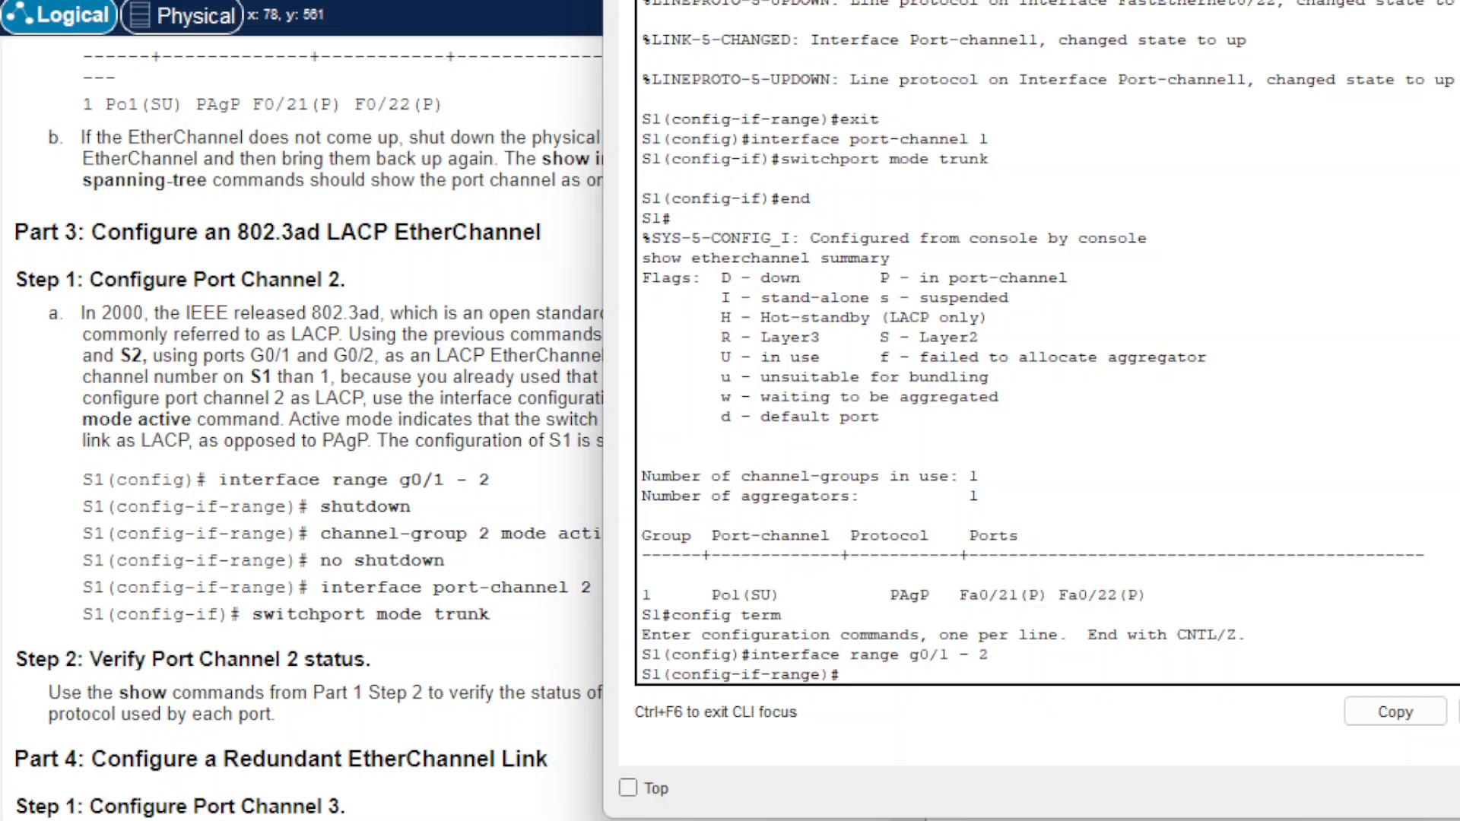
# Step: Shut down the selected S1 ports and add them to an LACP bundle with channel-group 2 mode active
pyautogui.write('shitd')
pyautogui.press('BackSpace')
pyautogui.press('BackSpace')
pyautogui.press('BackSpace')
pyautogui.write('utdown')
pyautogui.press('Return')
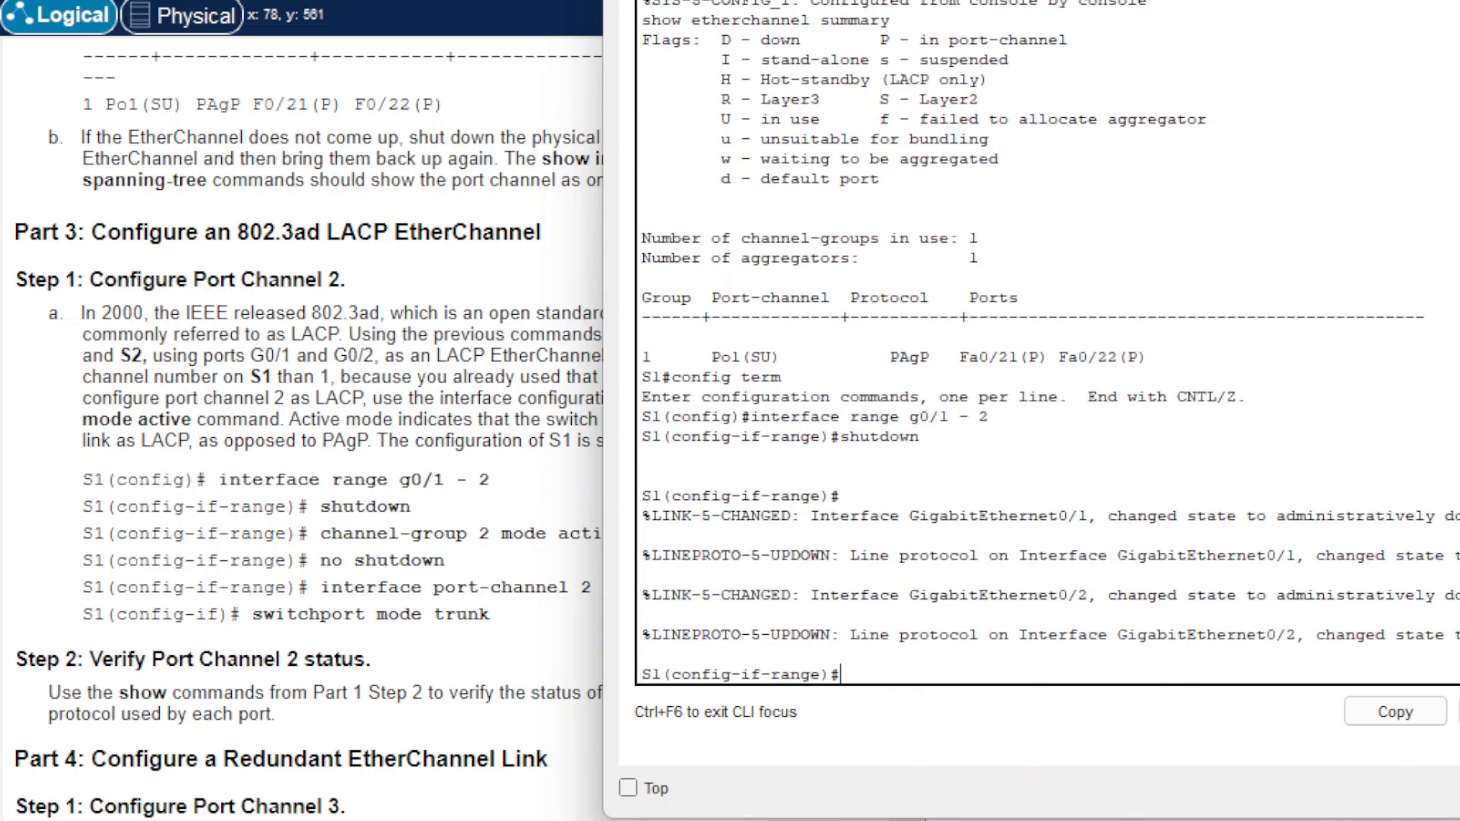
pyautogui.write('channel-group')
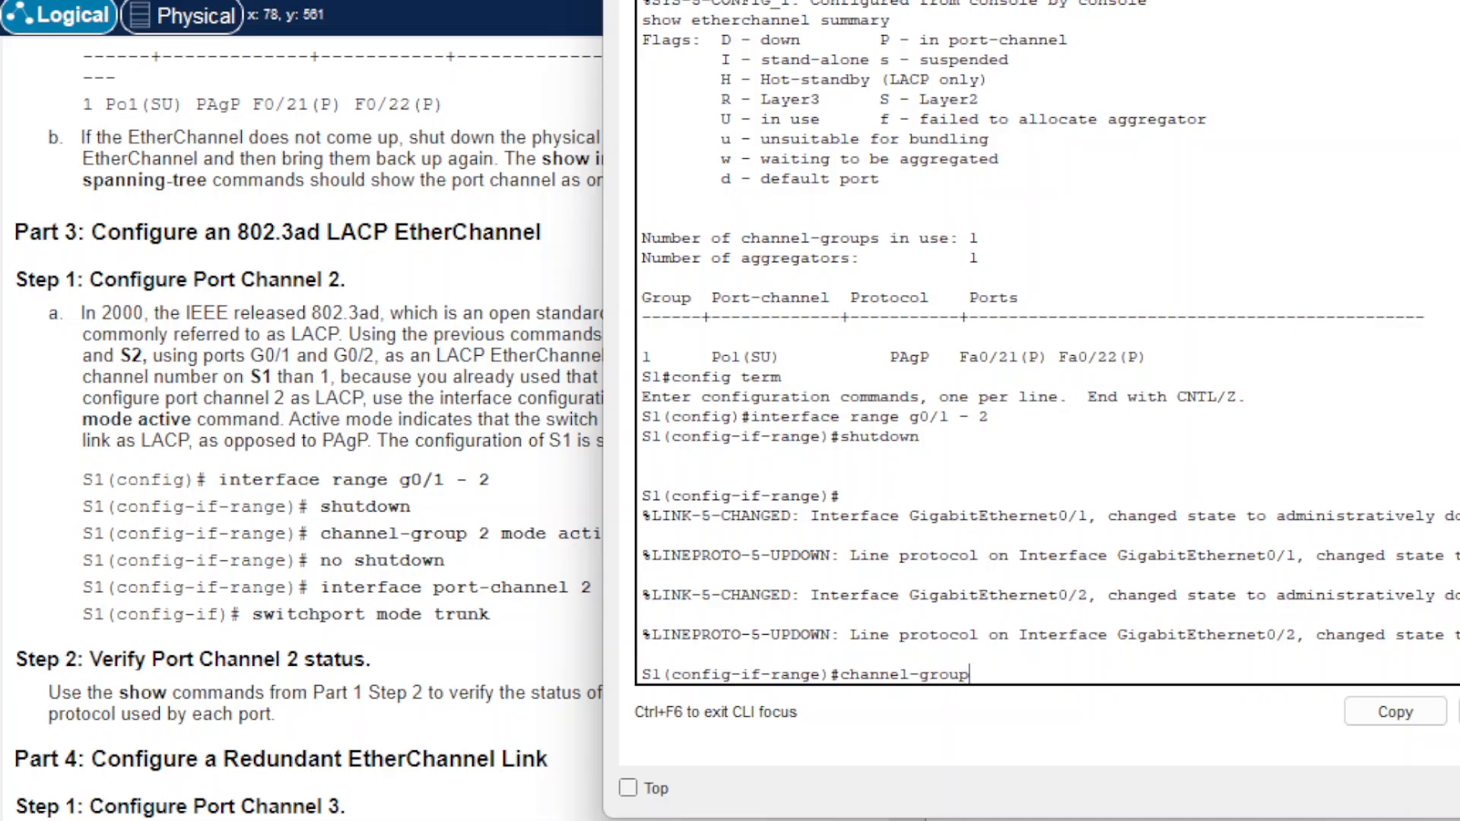
pyautogui.write(' 2 mode active')
pyautogui.press('Return')
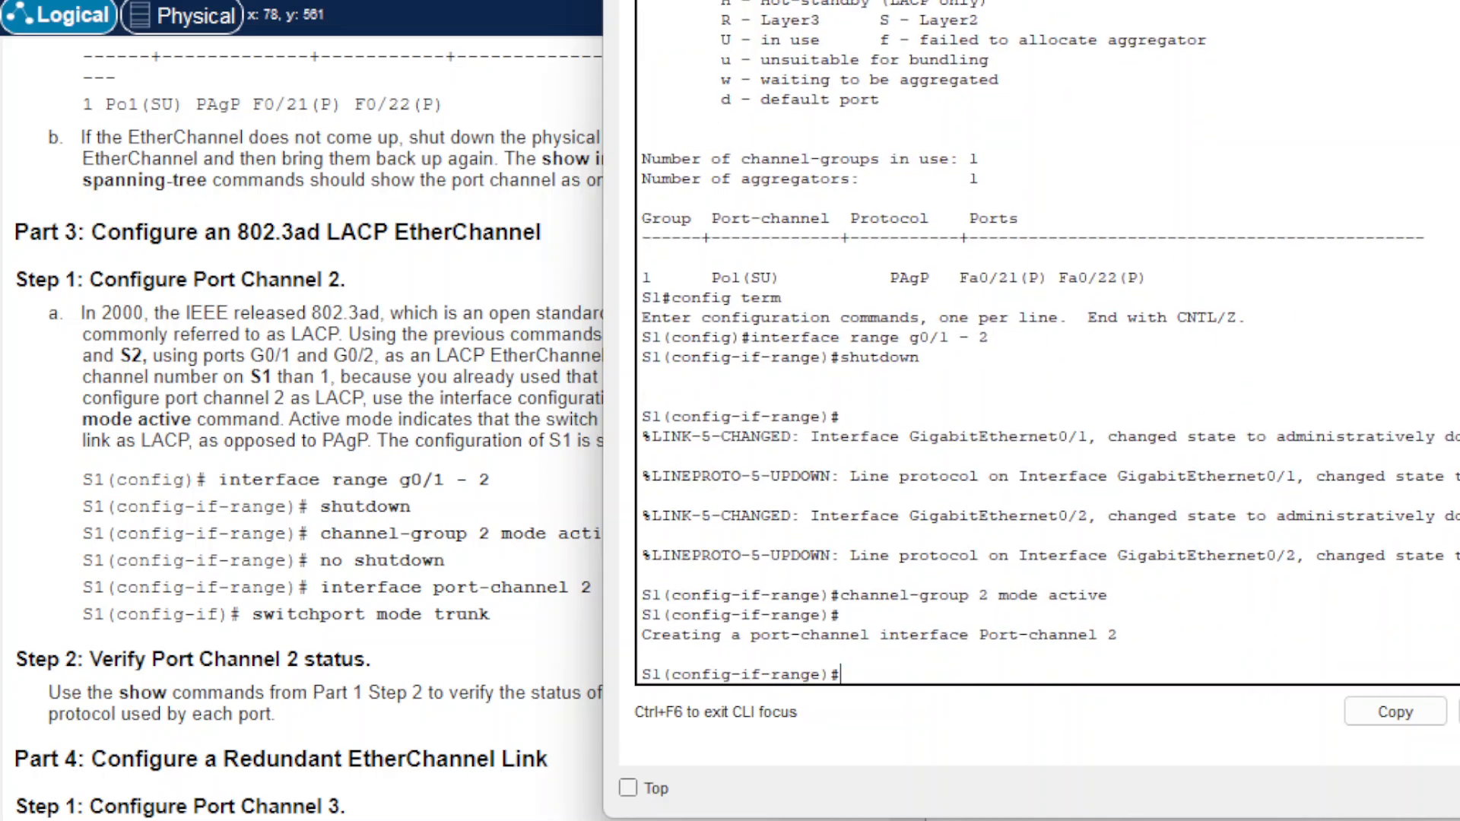
# Step: Bring the S1 ports g0/1 - 2 back up with no shutdown
pyautogui.write('no shutdown')
pyautogui.press('BackSpace')
pyautogui.press('BackSpace')
pyautogui.press('BackSpace')
pyautogui.write('own')
pyautogui.press('Return')
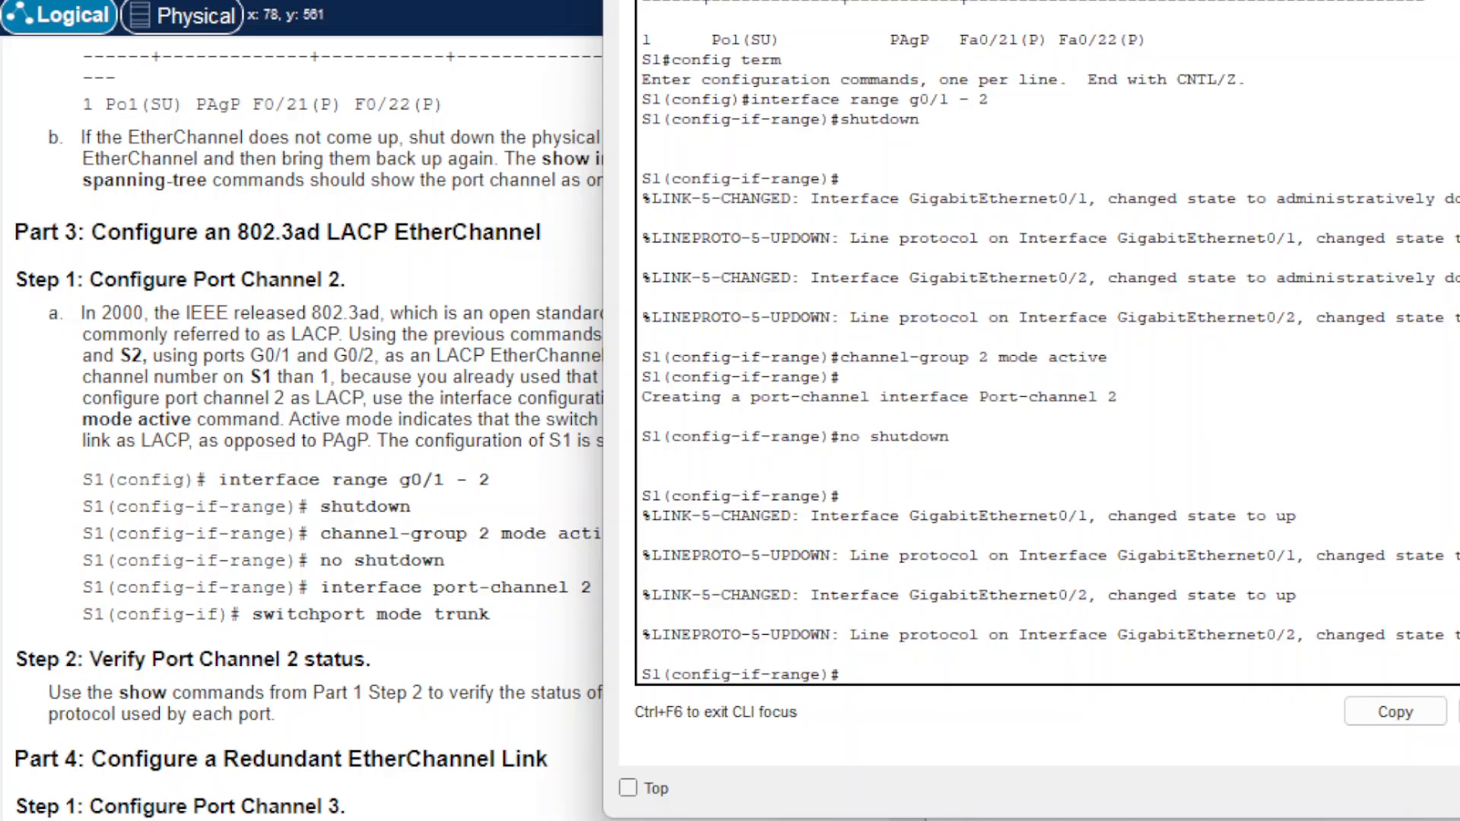
# Step: On S1, enter interface port-channel 2 and make it a trunk with switchport mode trunk
pyautogui.write('interface port-ch')
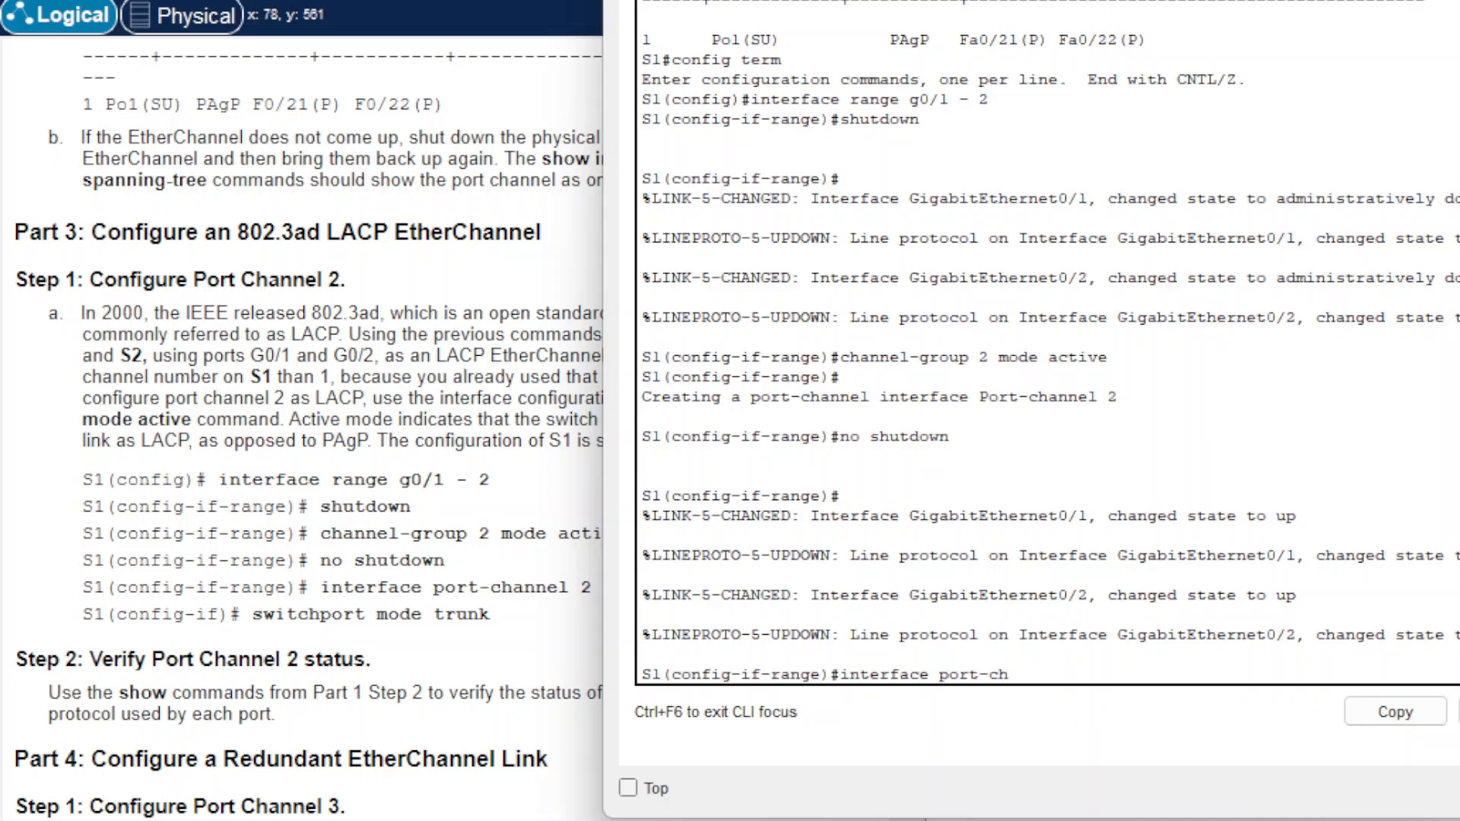
pyautogui.write('annel 2')
pyautogui.press('Return')
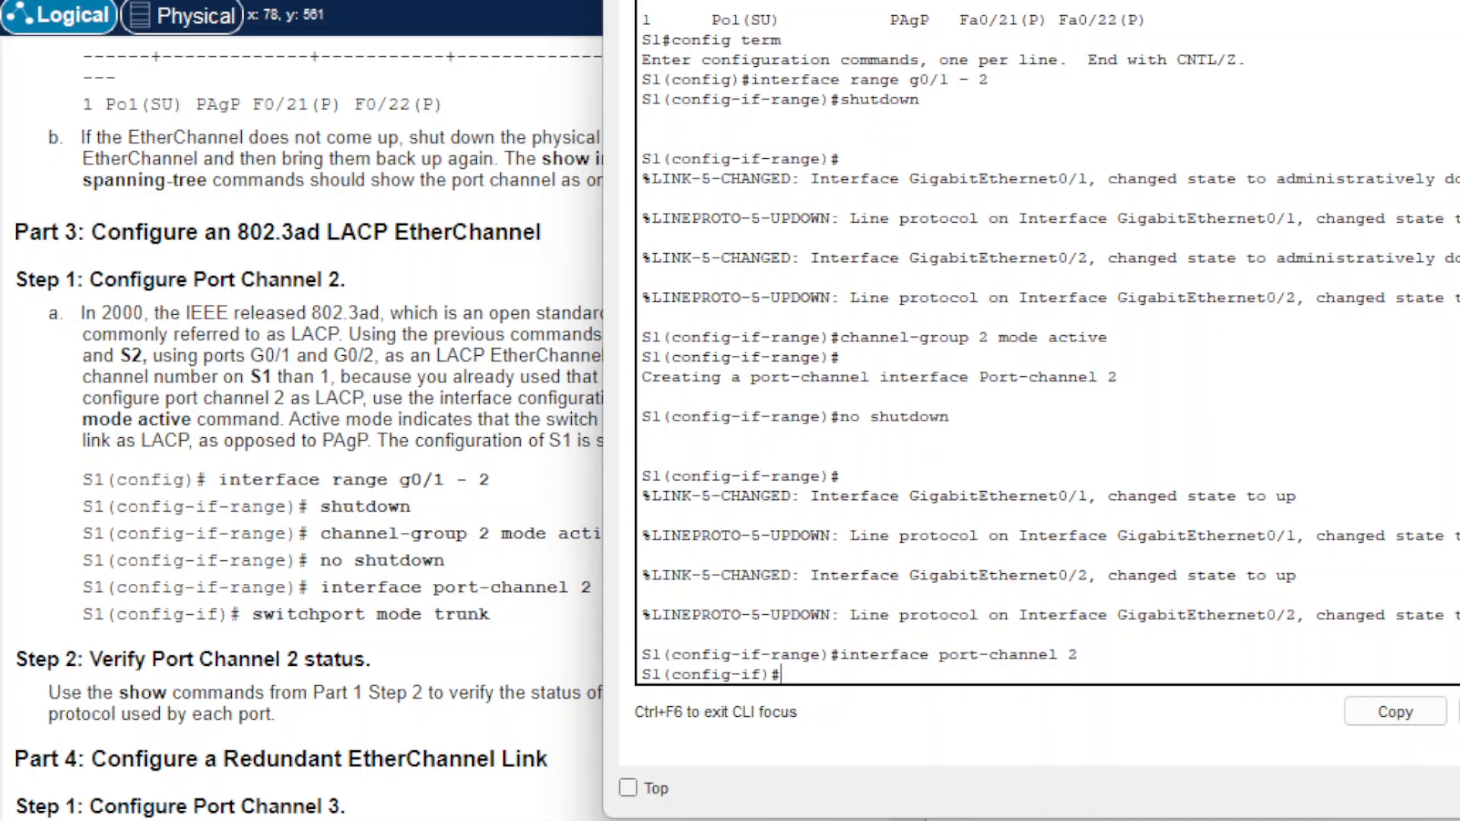
pyautogui.write('switchport mode trunk')
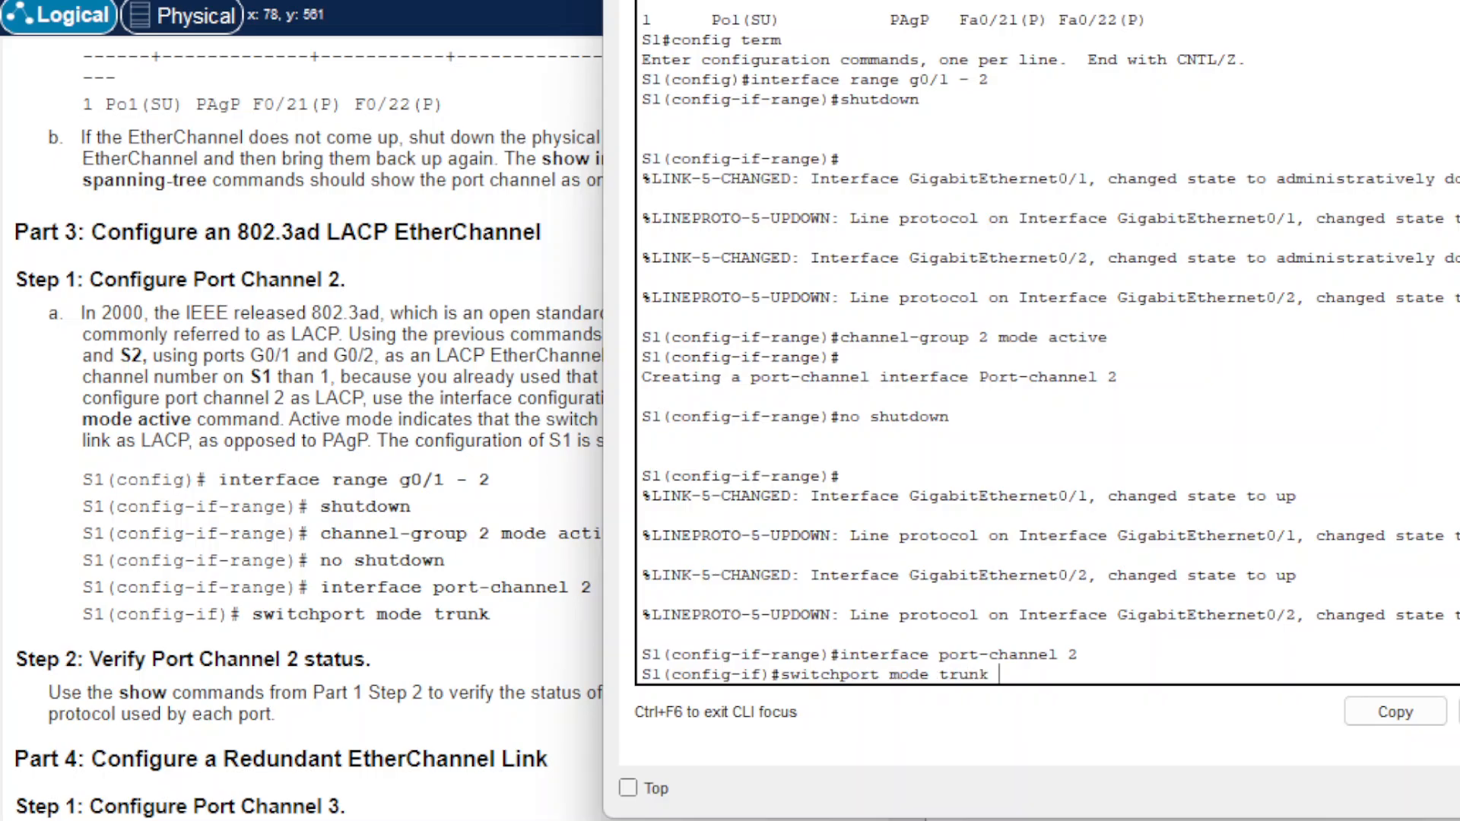
pyautogui.press('Return')
pyautogui.press('Return')
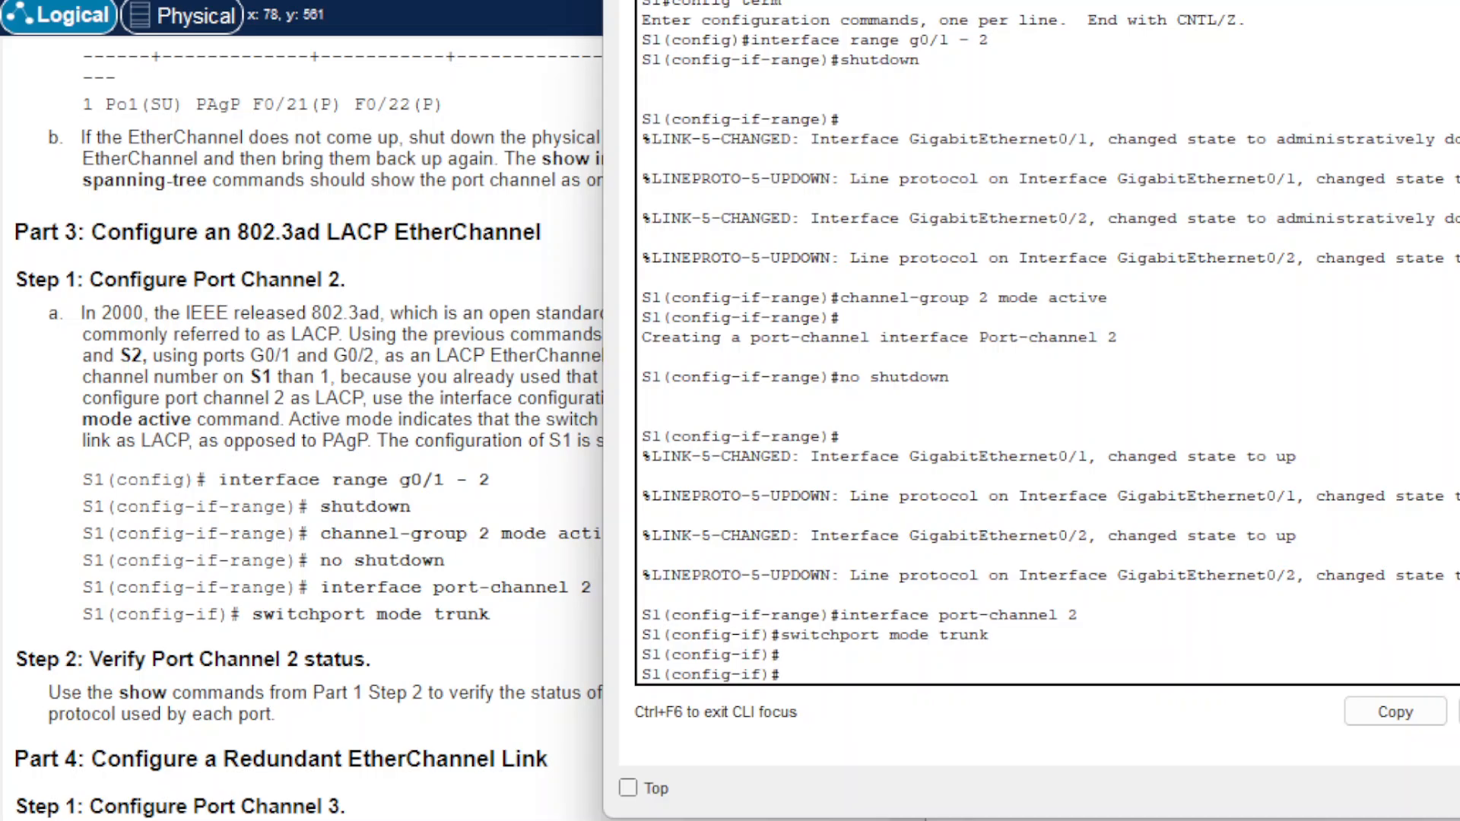
# Step: Open the S2 console and select the gigabit ports with interface range g0/1-2
pyautogui.moveTo(836, 2); pyautogui.dragTo(1047, 13)
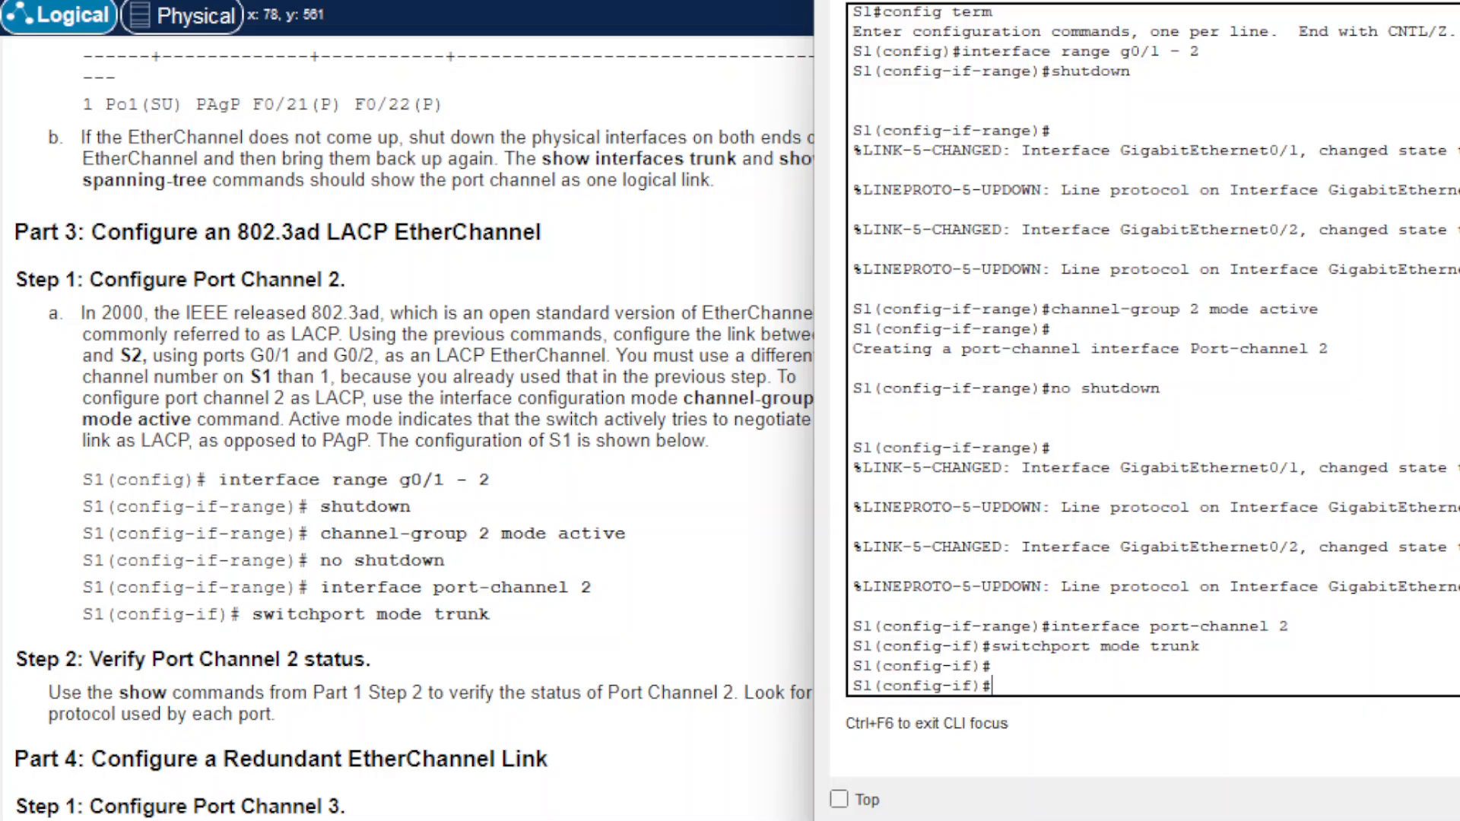
pyautogui.click(1169, 397)
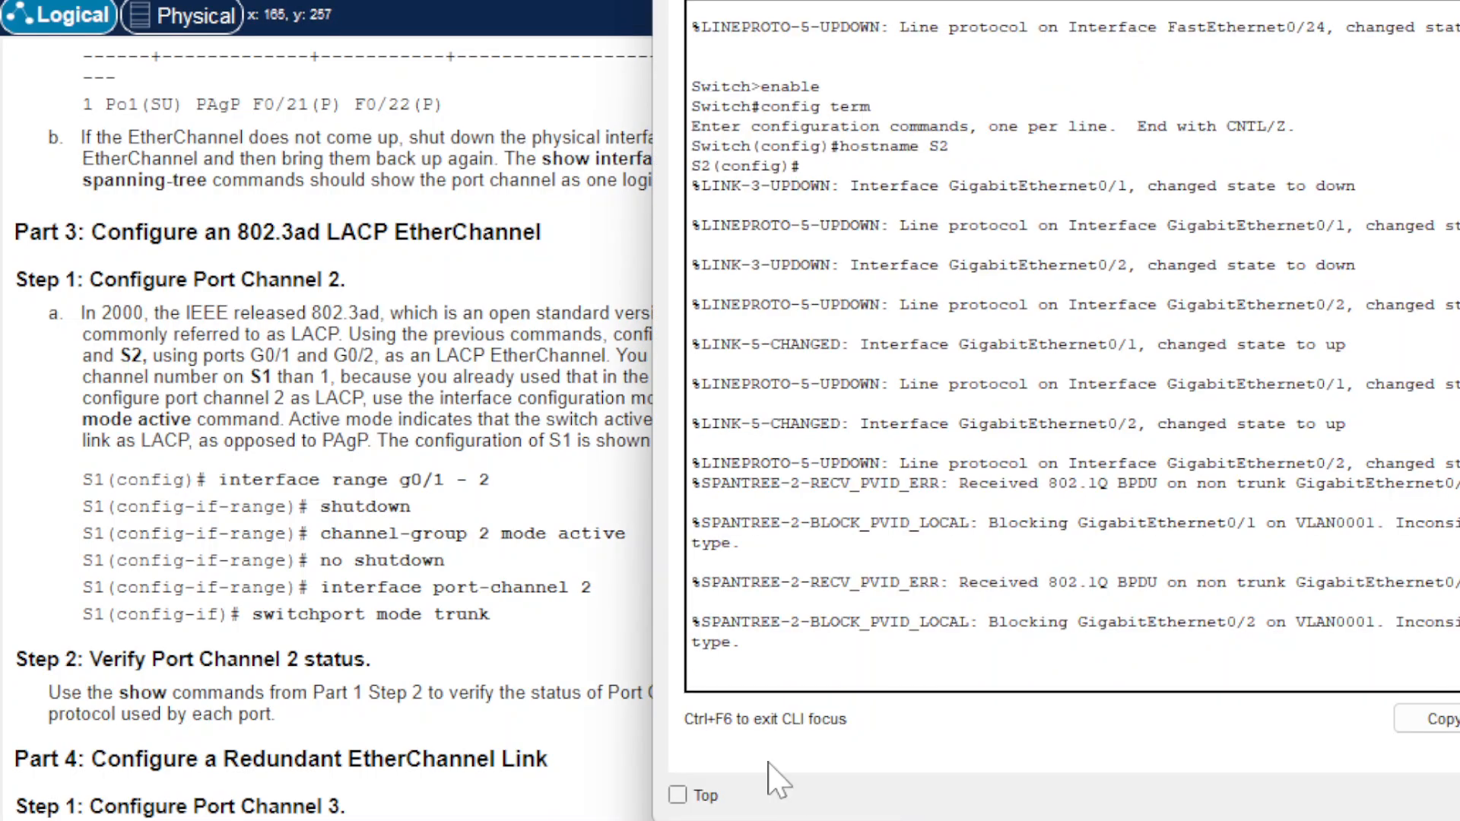
pyautogui.press('Return')
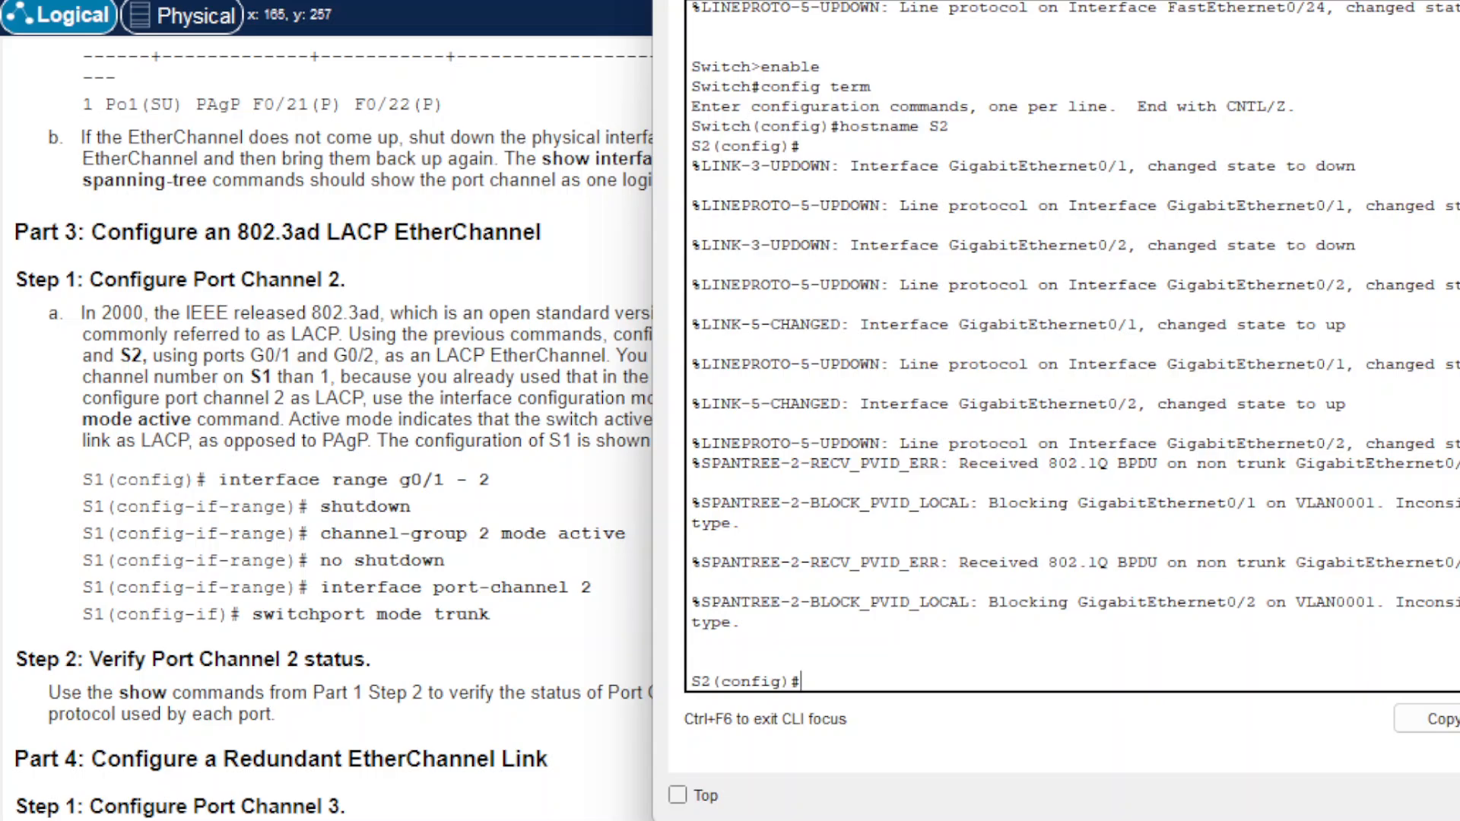
pyautogui.write('interf')
pyautogui.write('range f0')
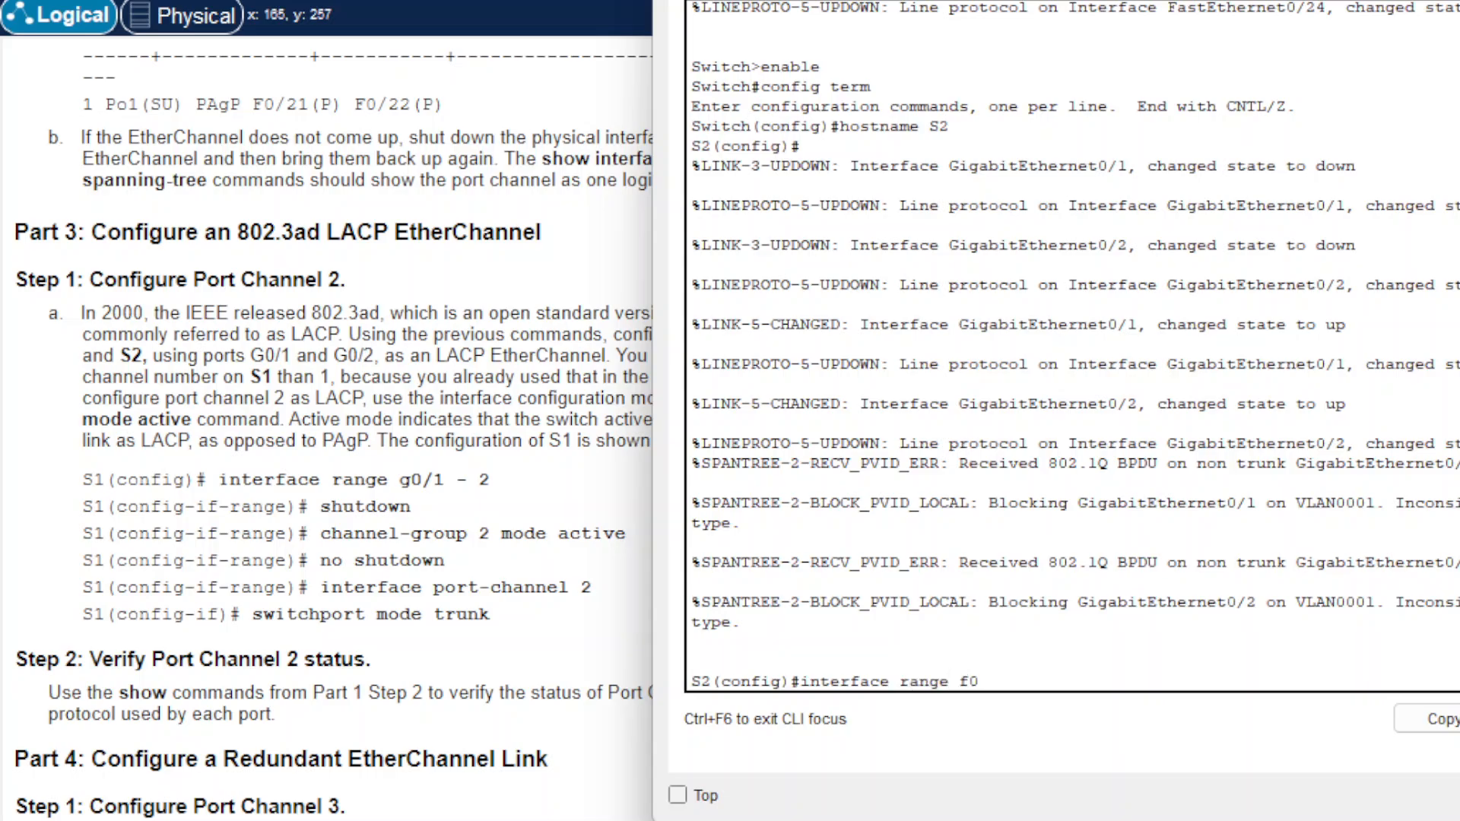
pyautogui.press('BackSpace')
pyautogui.press('BackSpace')
pyautogui.write('g0/1-2')
pyautogui.press('Return')
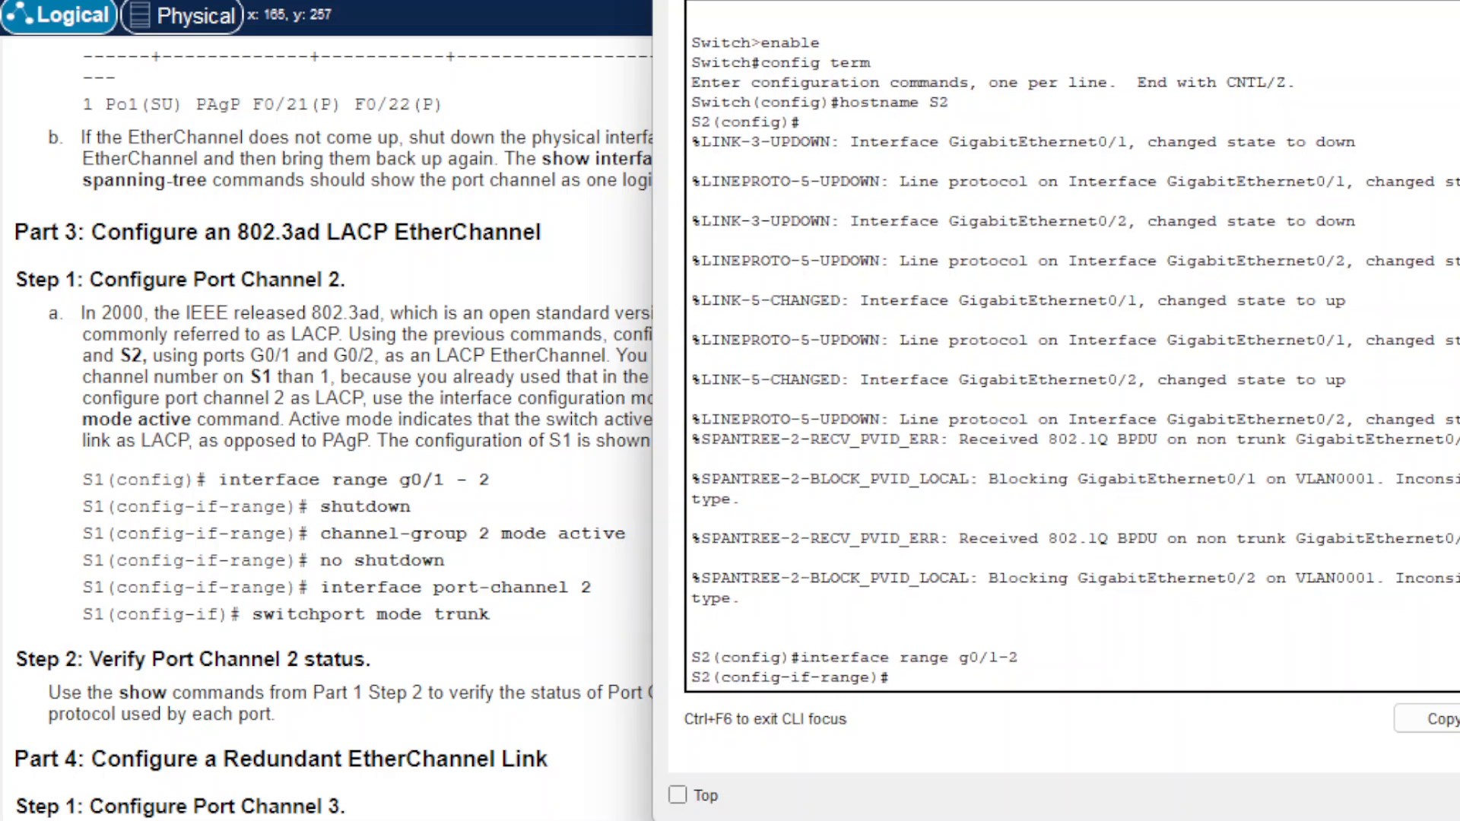
# Step: Get a fresh prompt on S2 and shut down the selected g0/1-2 ports with shutdown
pyautogui.moveTo(1064, 1); pyautogui.dragTo(1123, 13)
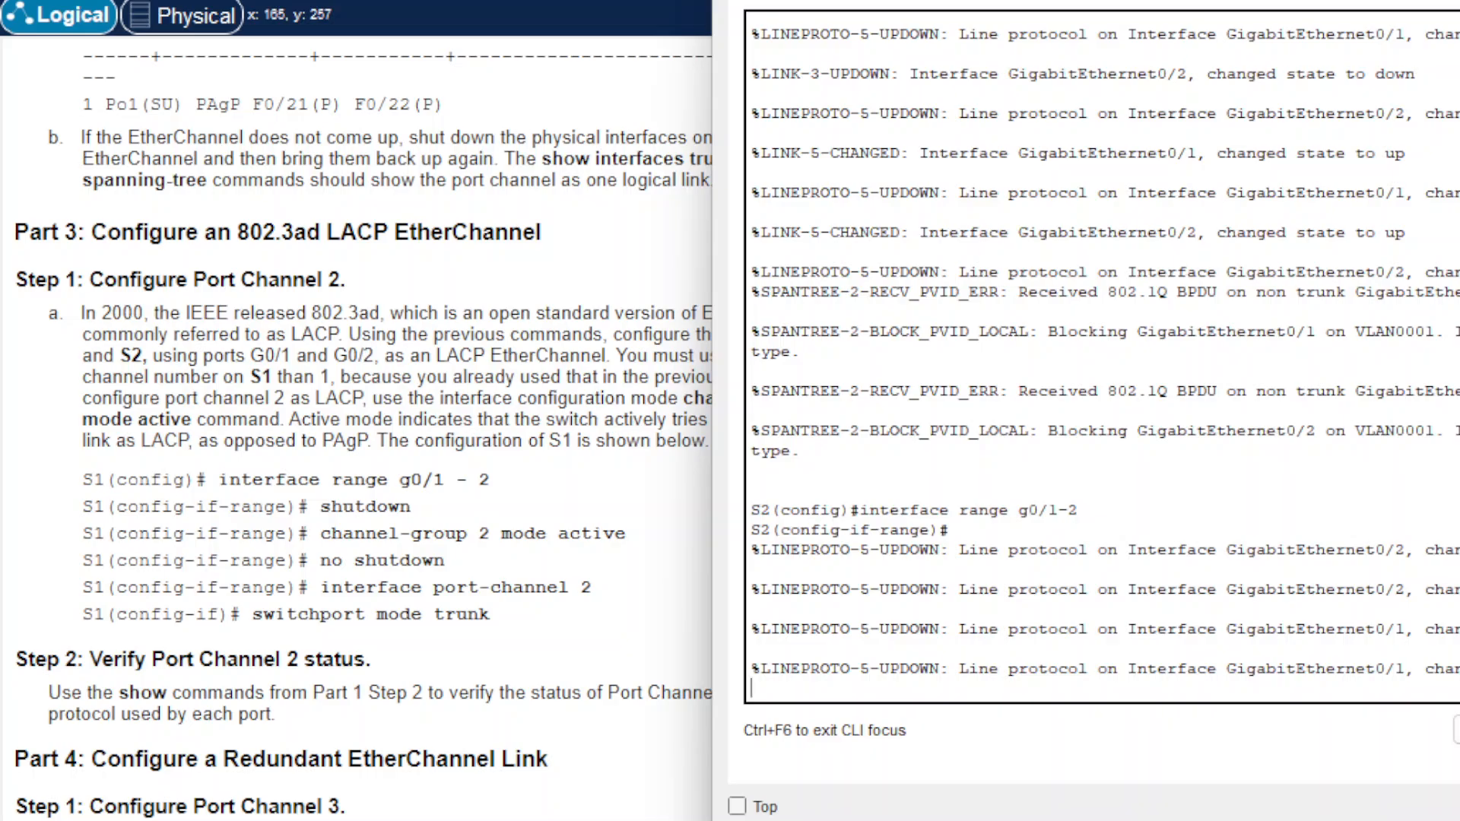
pyautogui.press('Return')
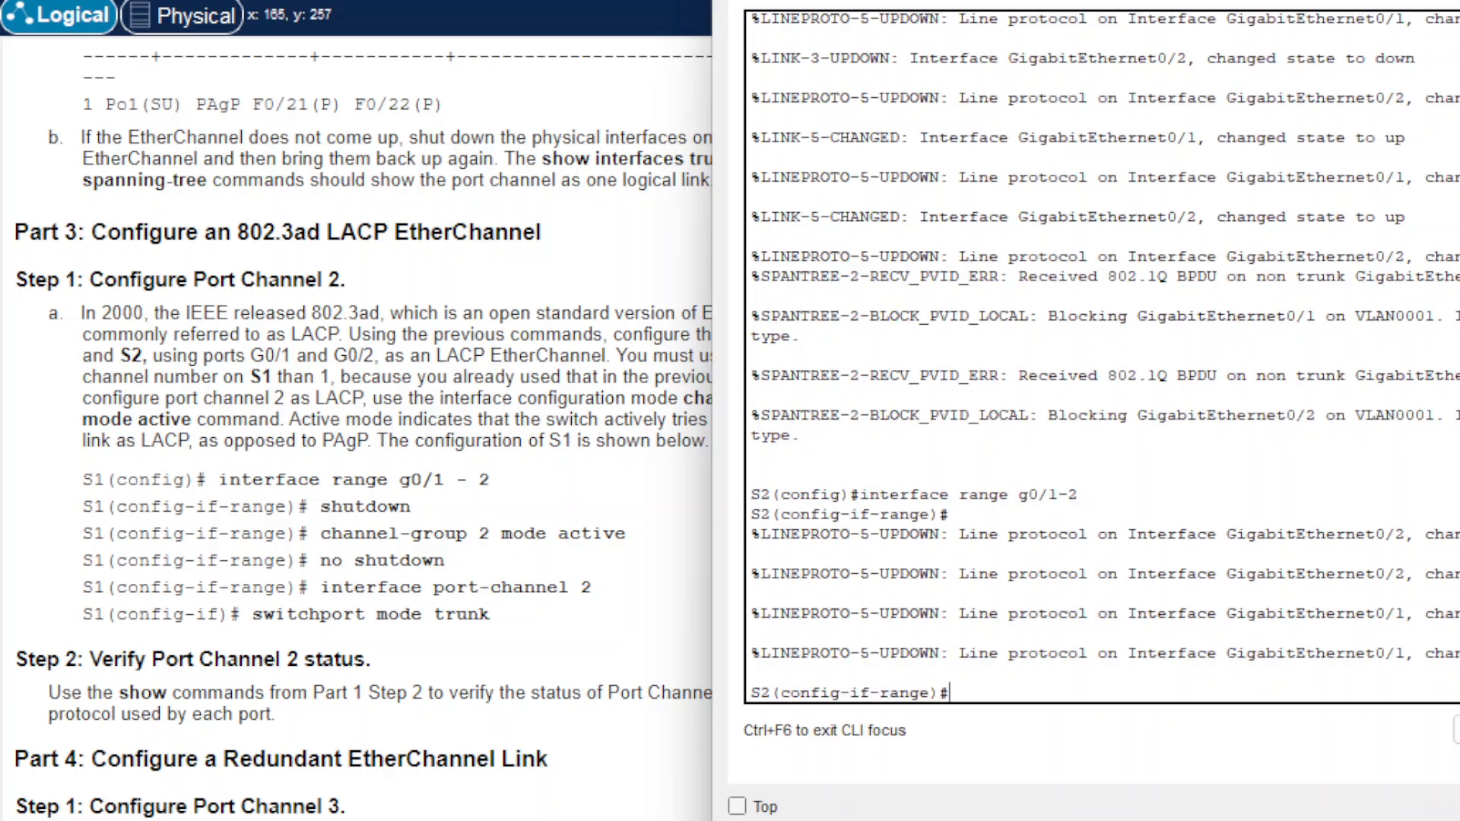
pyautogui.write('shutdown')
pyautogui.press('Return')
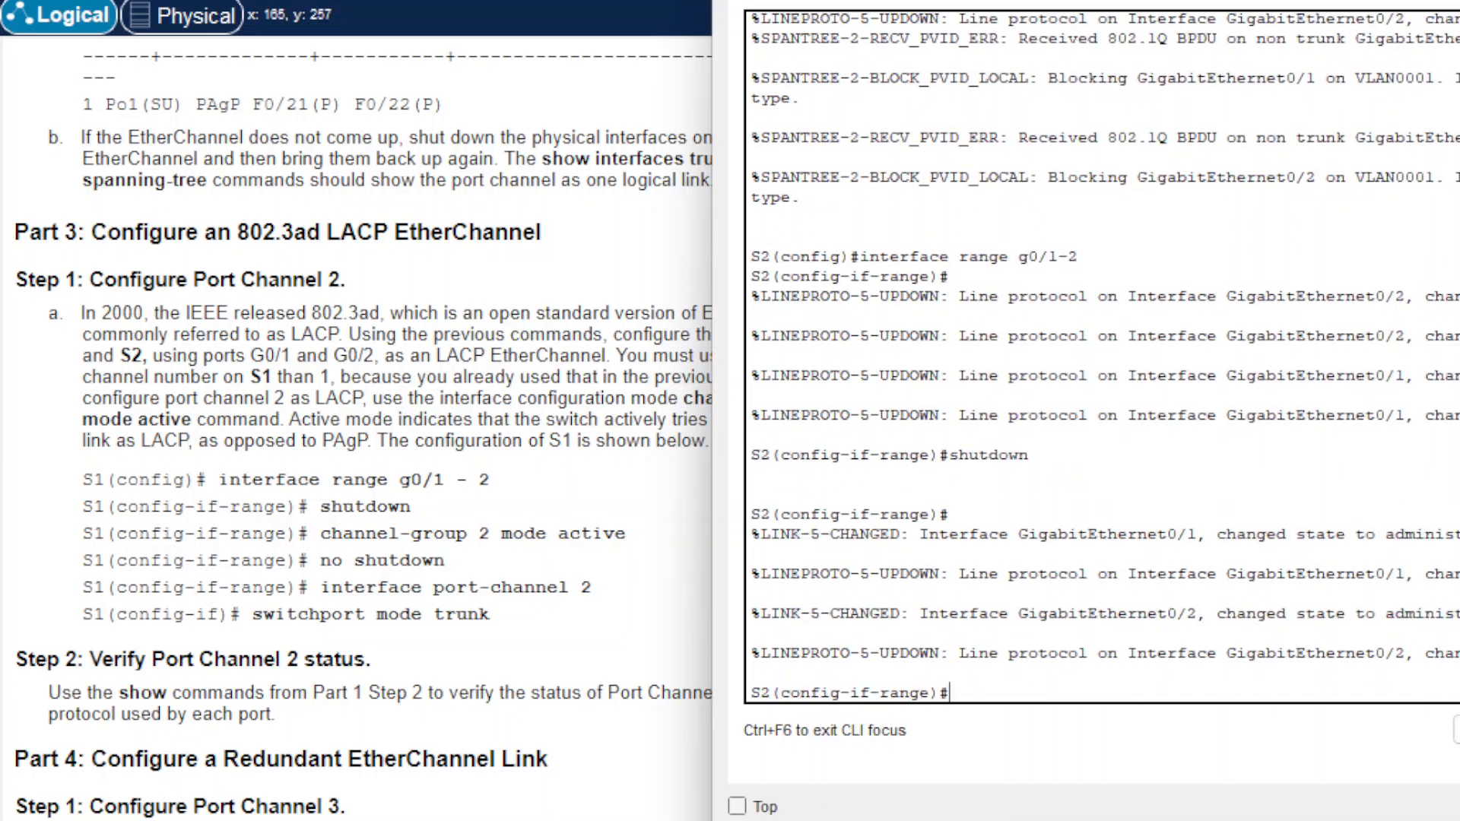
# Step: Check the Port Channel Table and the Part 3 commands for the Port Channel 2 settings needed on S2
pyautogui.moveTo(868, 0); pyautogui.dragTo(1187, 26)
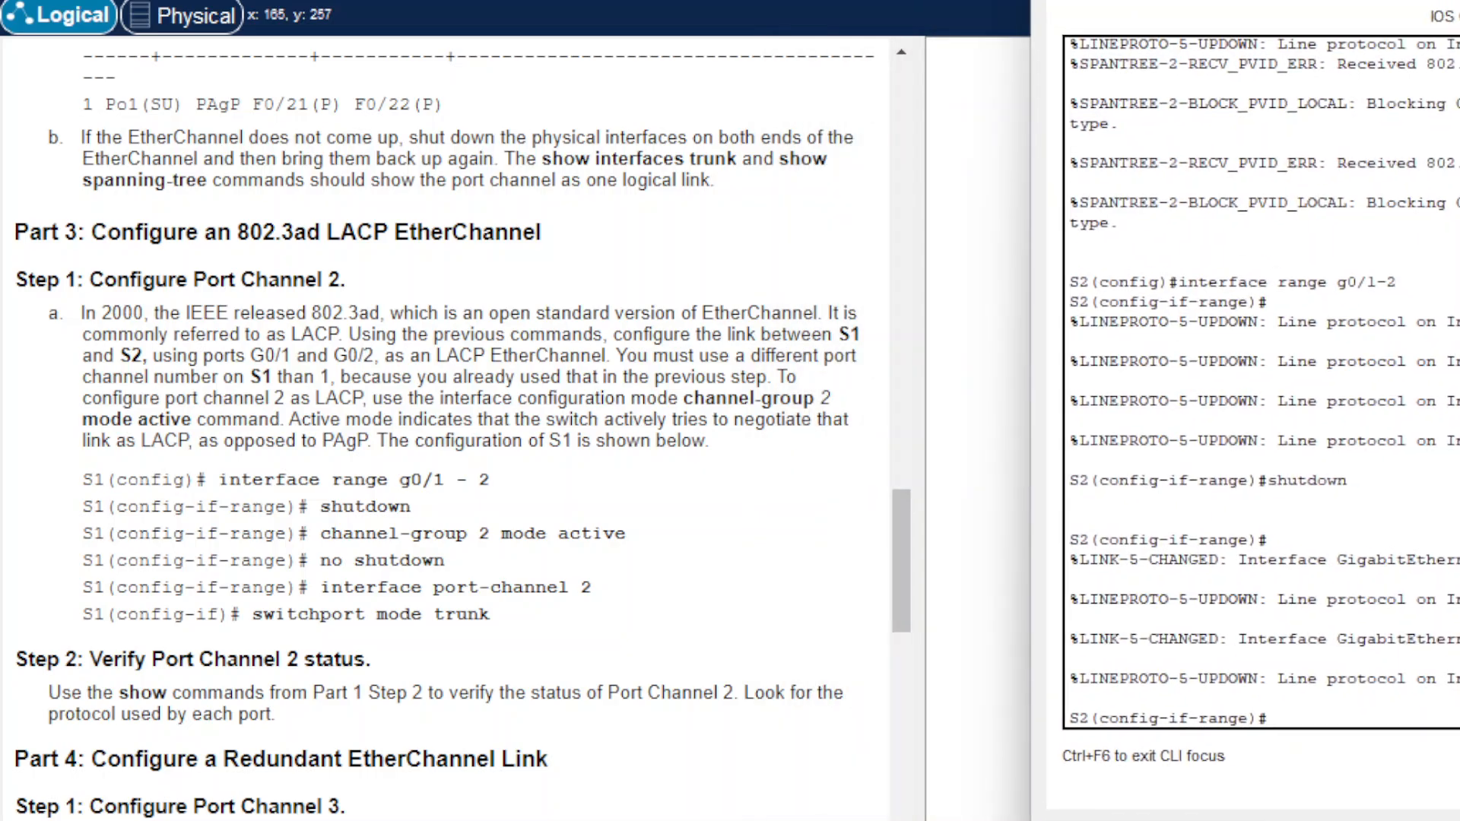
pyautogui.scroll(15, 658, 272)
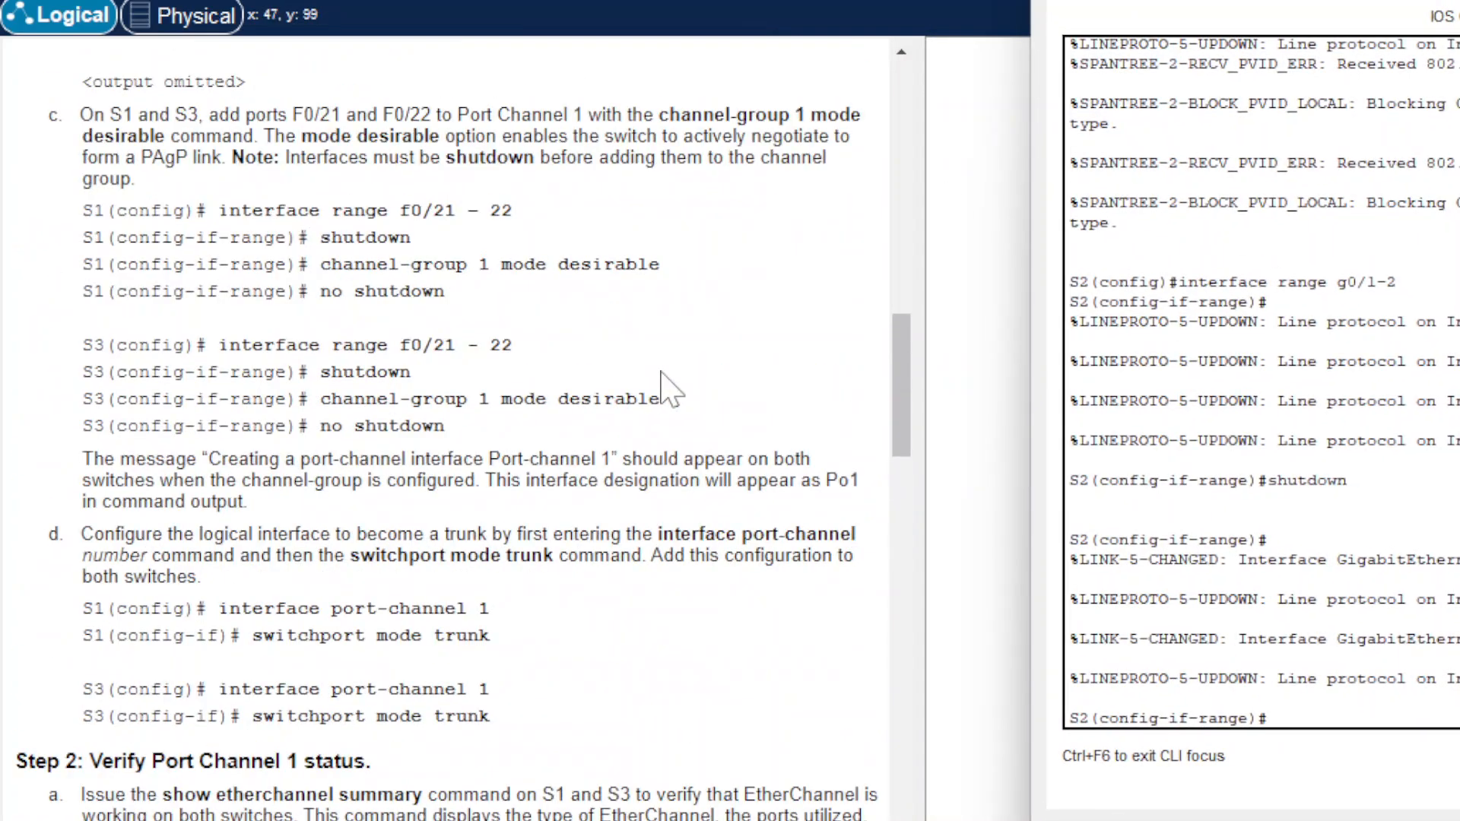
pyautogui.scroll(10, 663, 380)
pyautogui.scroll(-2, 667, 375)
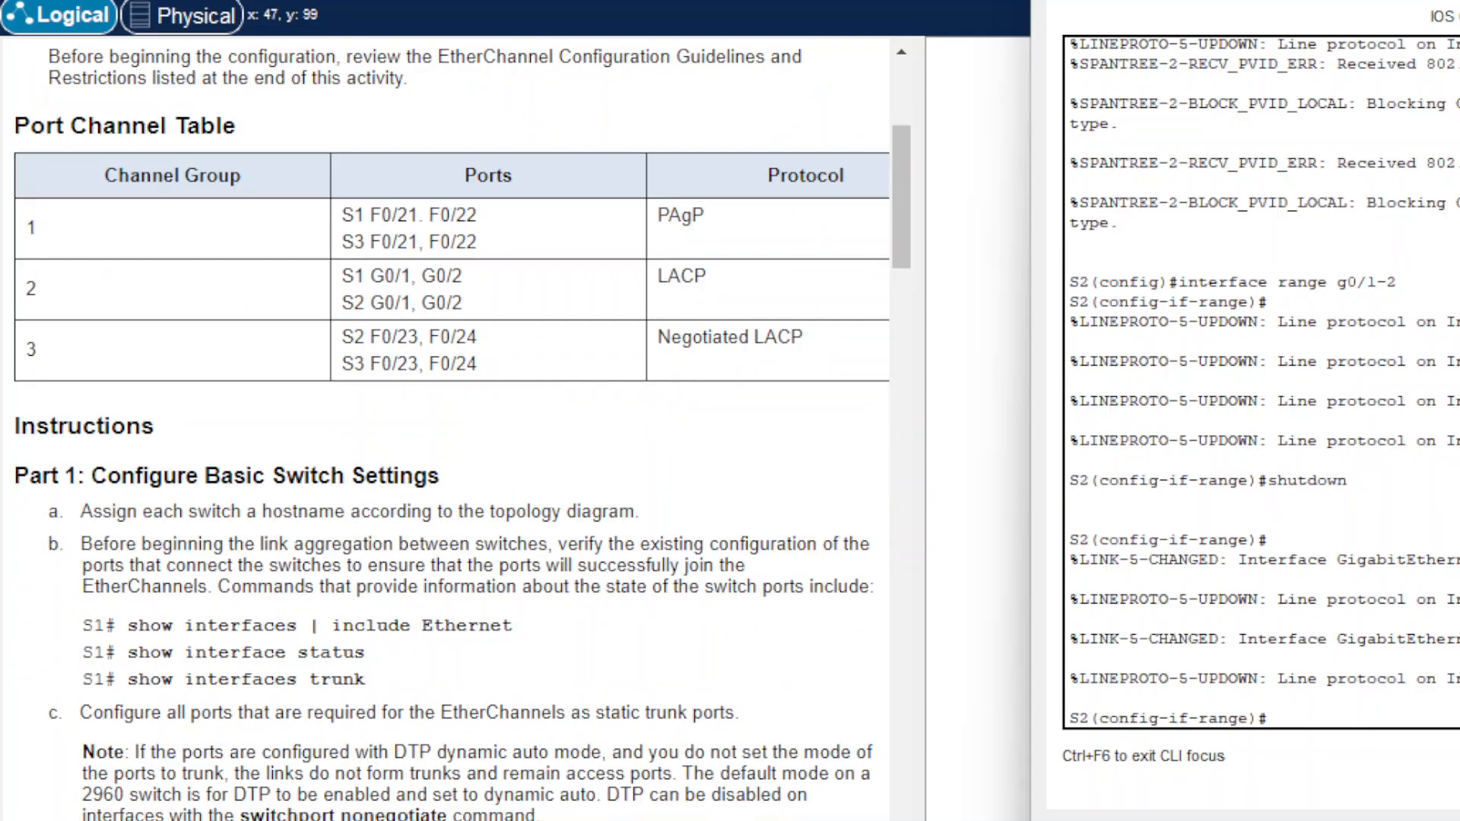
pyautogui.scroll(-20, 694, 322)
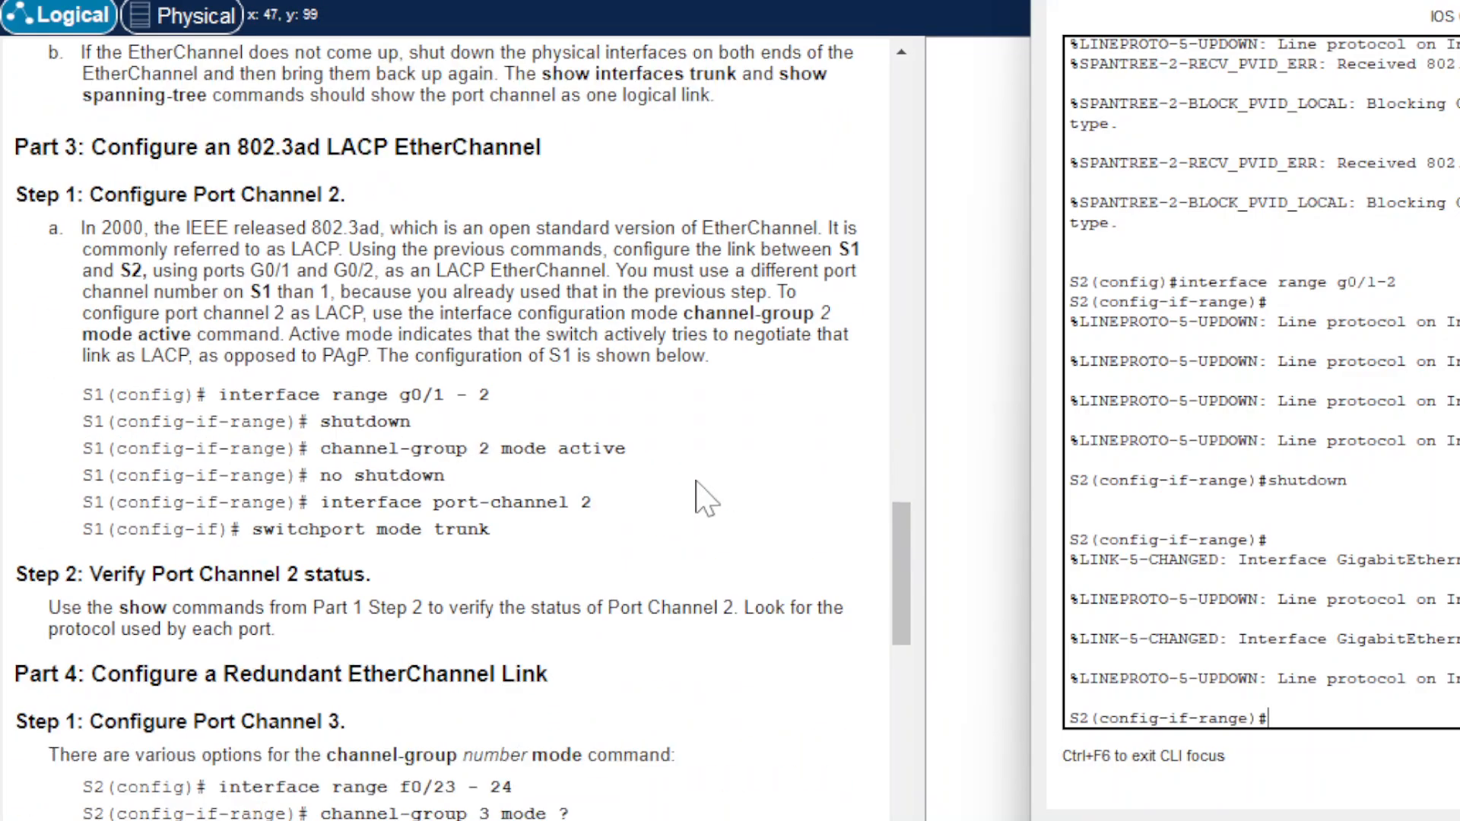
pyautogui.scroll(2, 696, 494)
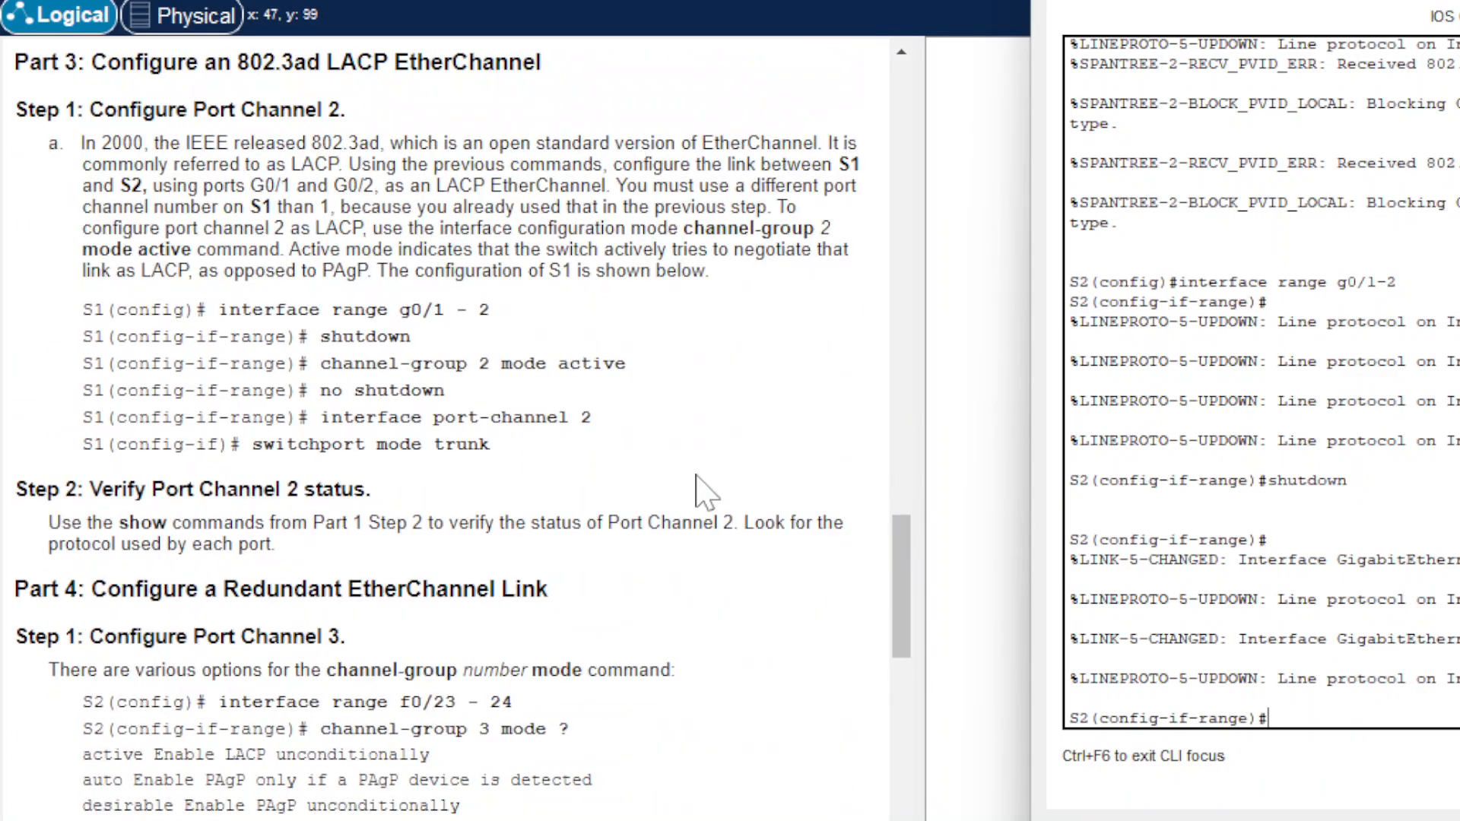
pyautogui.scroll(-5, 704, 492)
pyautogui.scroll(5, 697, 491)
pyautogui.scroll(1, 698, 491)
# Step: On S2, add the g0/1-2 ports to the LACP group with channel-group 2 mode active and bring them up with no shutdown
pyautogui.moveTo(1292, 1); pyautogui.dragTo(927, 0)
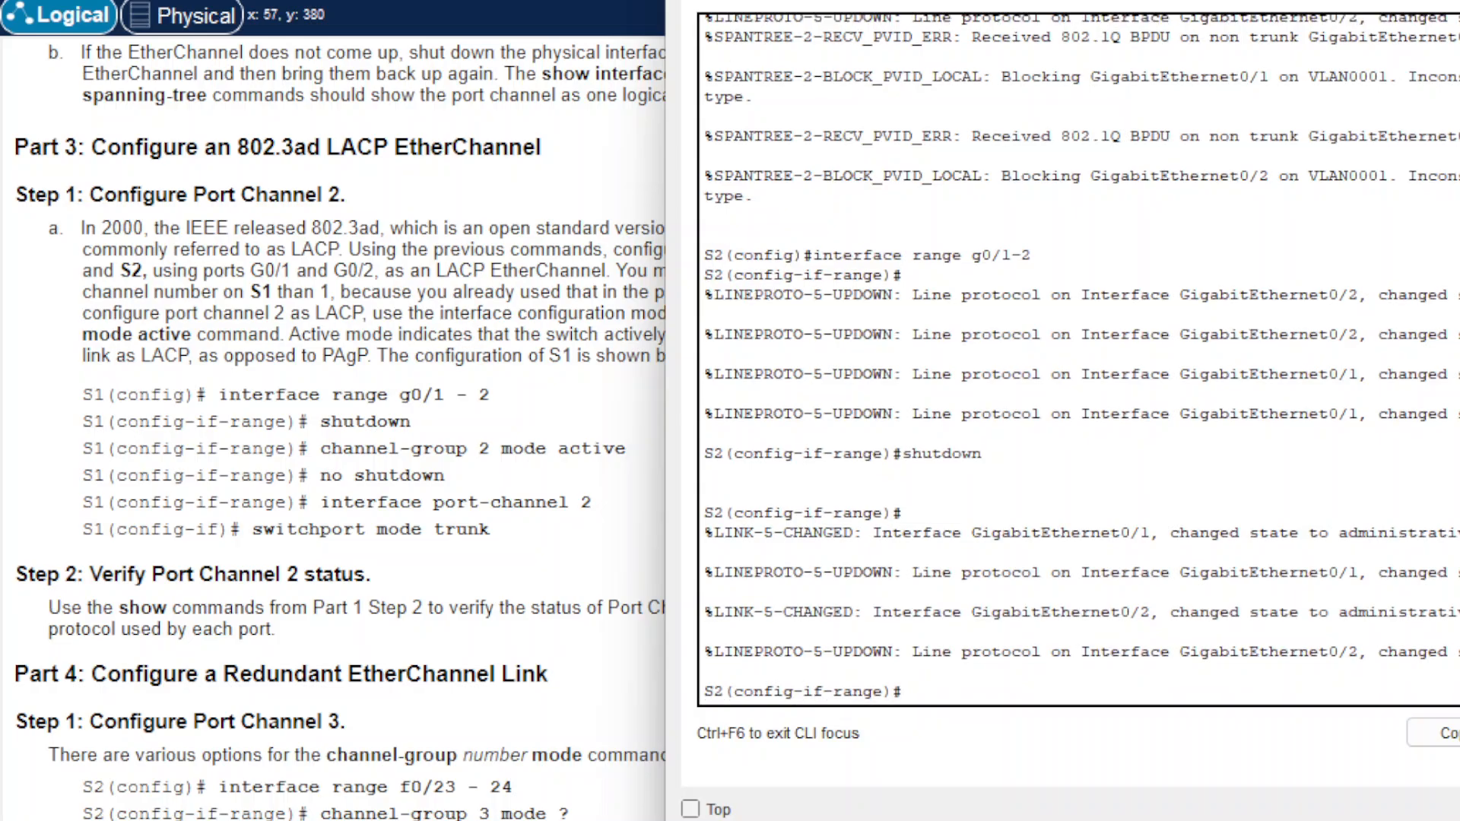
pyautogui.write('channel ')
pyautogui.write('group')
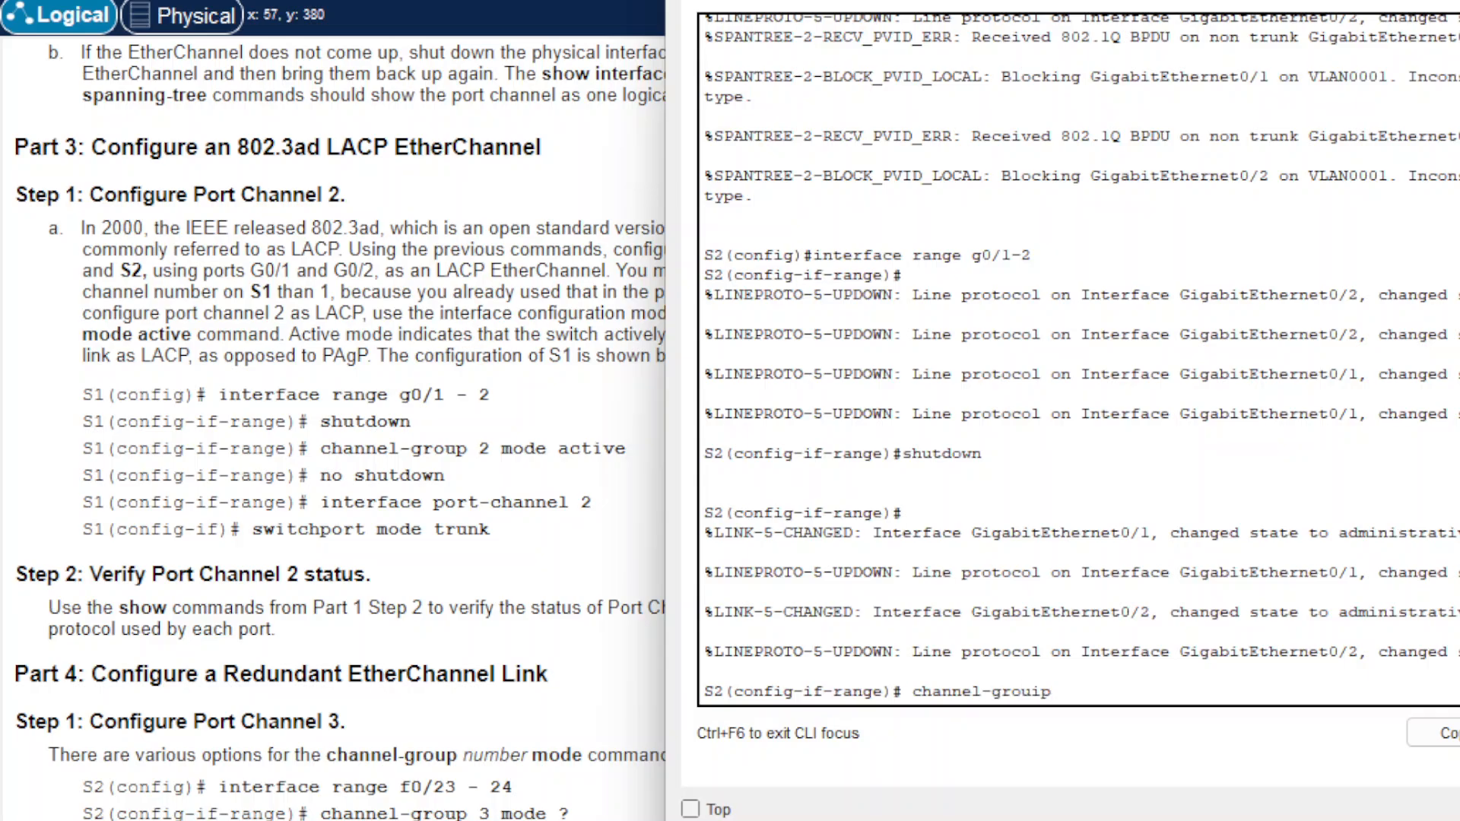
pyautogui.press('BackSpace')
pyautogui.press('BackSpace')
pyautogui.write('up 2 mode active')
pyautogui.press('Return')
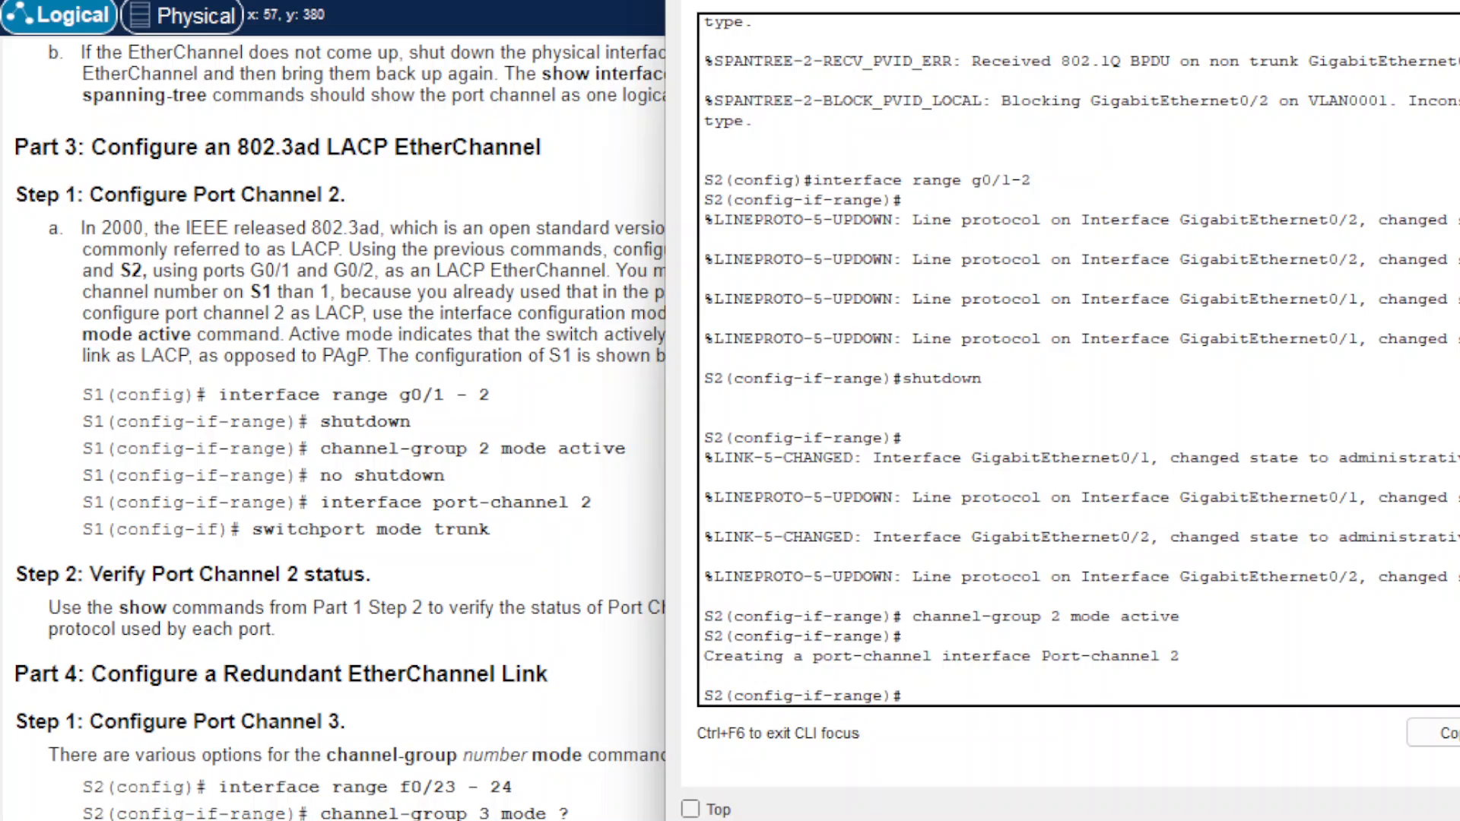
pyautogui.write('no shutdown')
pyautogui.press('Return')
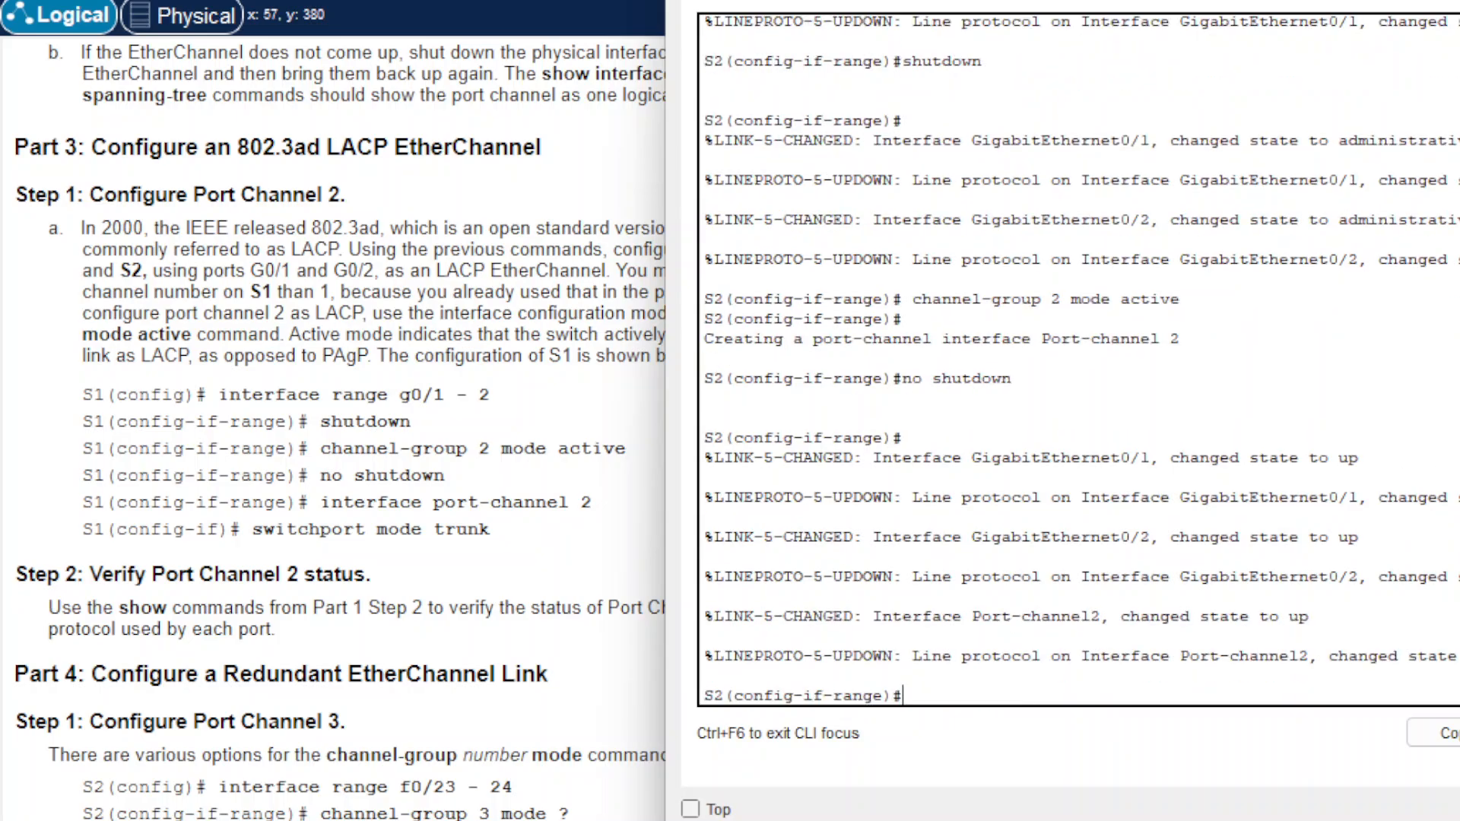
# Step: On S2, enter interface port-channel 2 and make it a trunk with switchport mode trunk
pyautogui.write('interface port-ca')
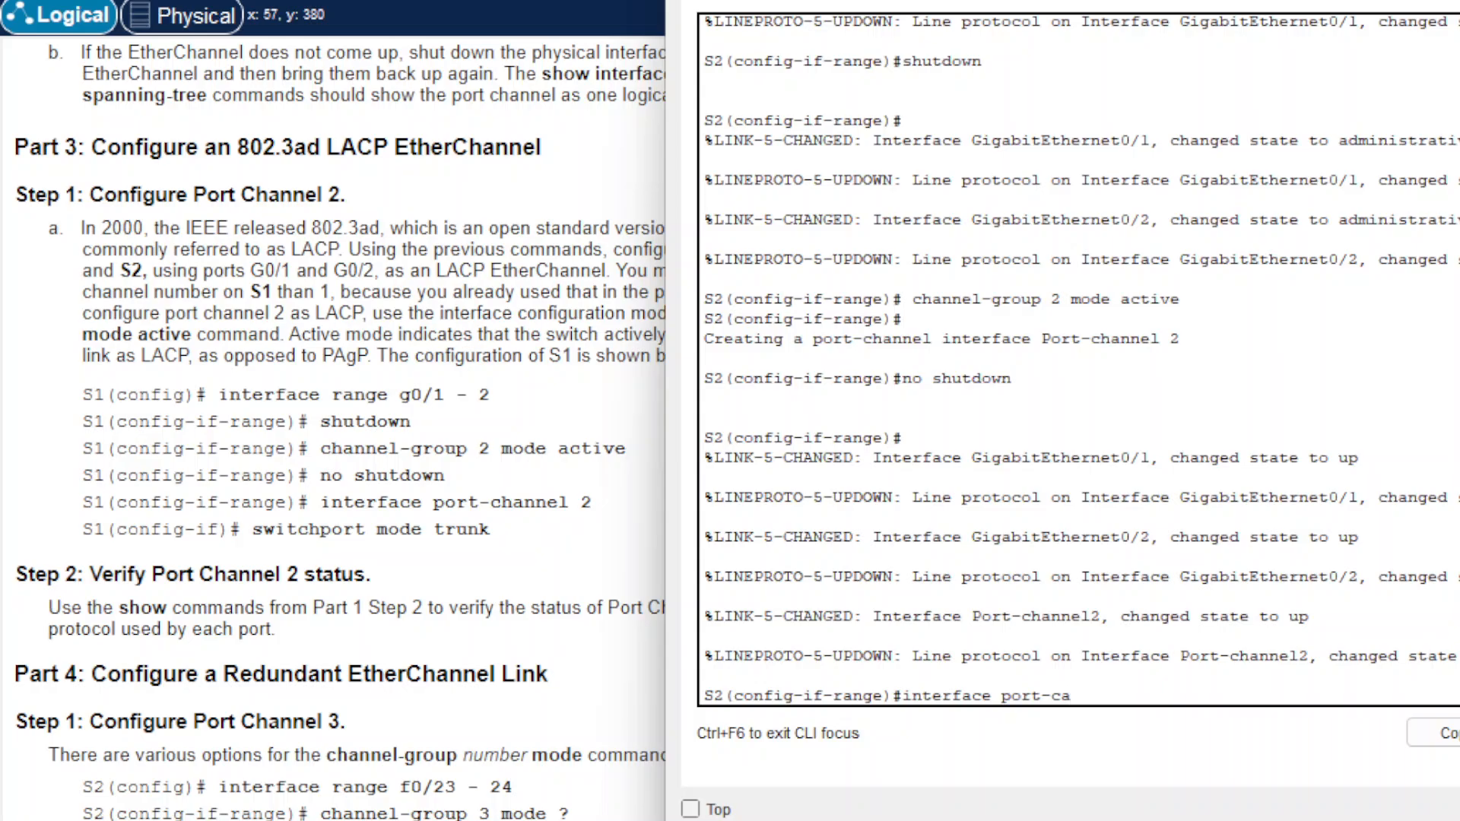
pyautogui.press('BackSpace')
pyautogui.write('hannel 2')
pyautogui.press('Return')
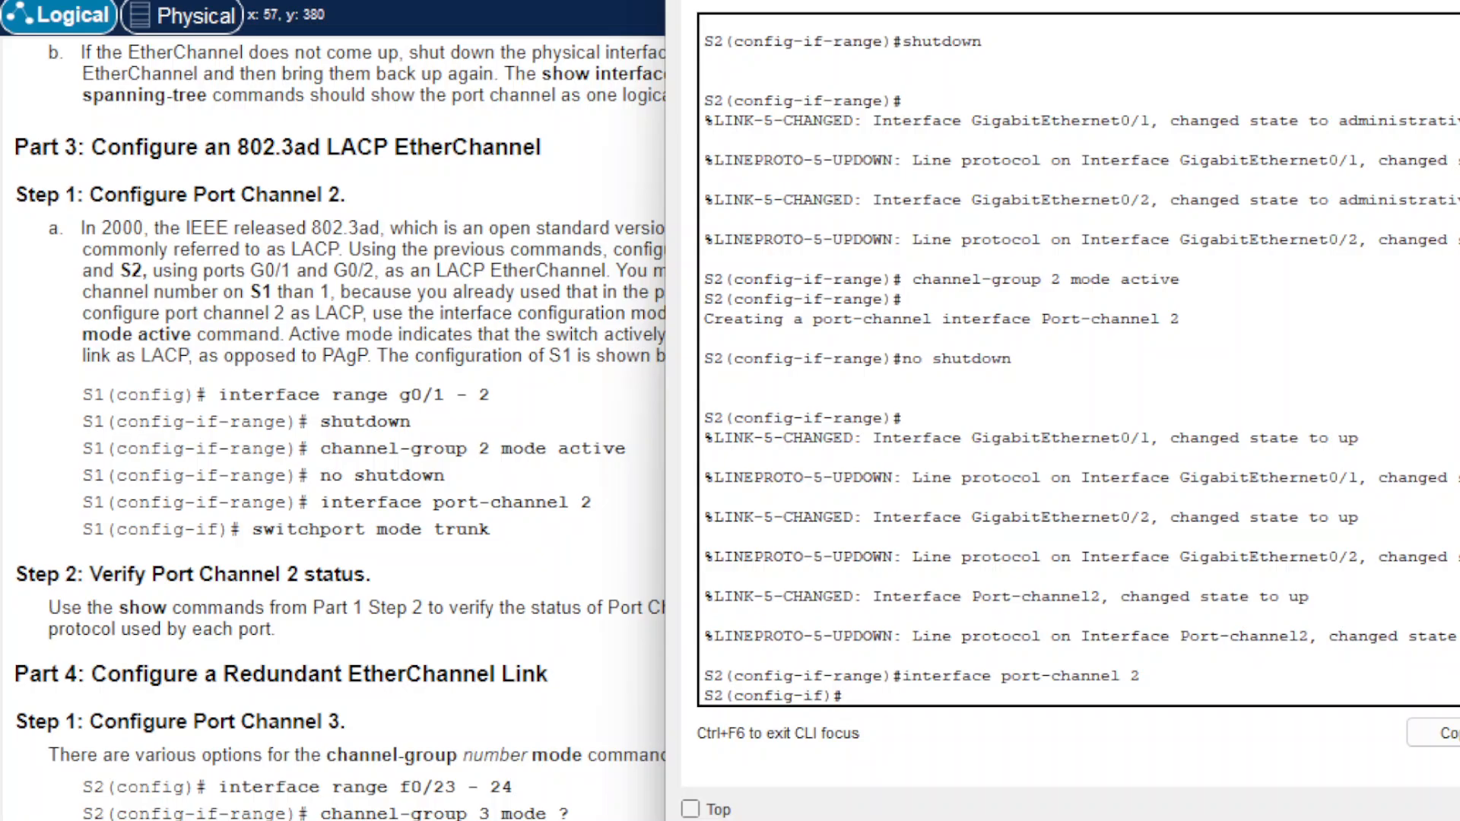
pyautogui.write('switchport t,m')
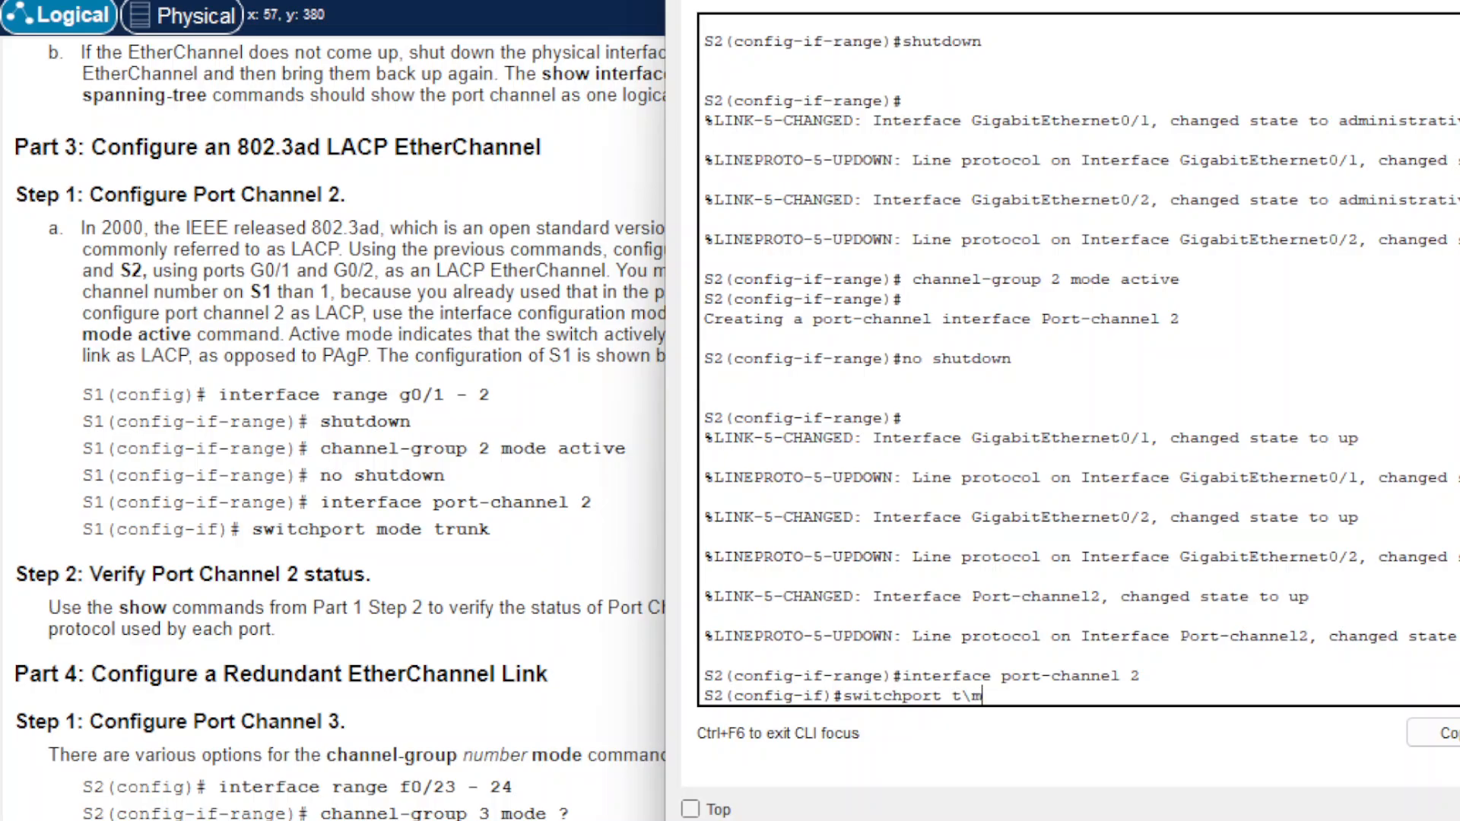
pyautogui.press('BackSpace')
pyautogui.press('BackSpace')
pyautogui.press('BackSpace')
pyautogui.write(',m')
pyautogui.press('BackSpace')
pyautogui.write('mode trunk')
pyautogui.press('Return')
pyautogui.press('Return')
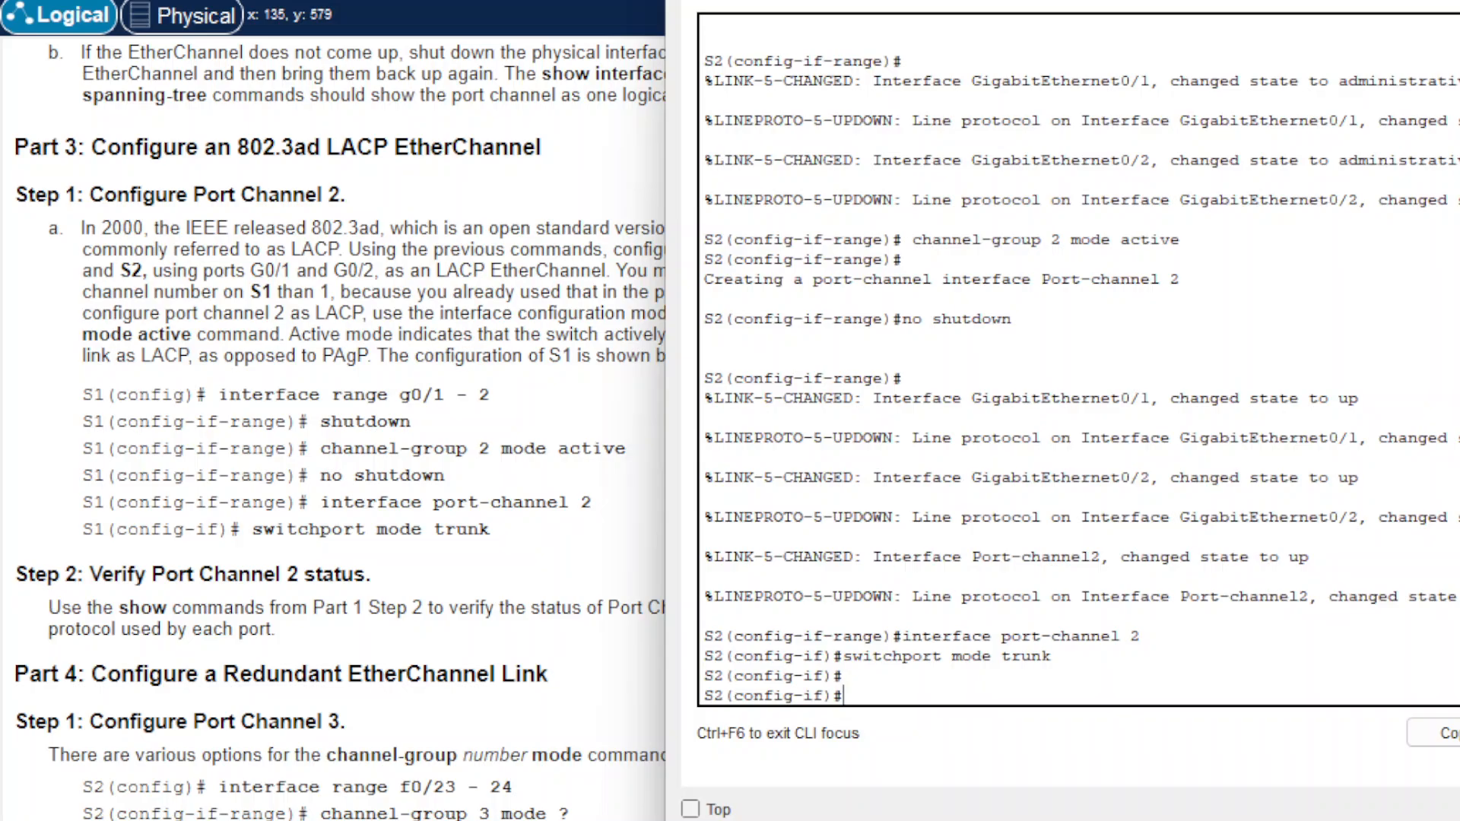
# Step: Leave configuration mode on S2 with end and check the channel status with show etherchannel summary
pyautogui.write('end')
pyautogui.press('Return')
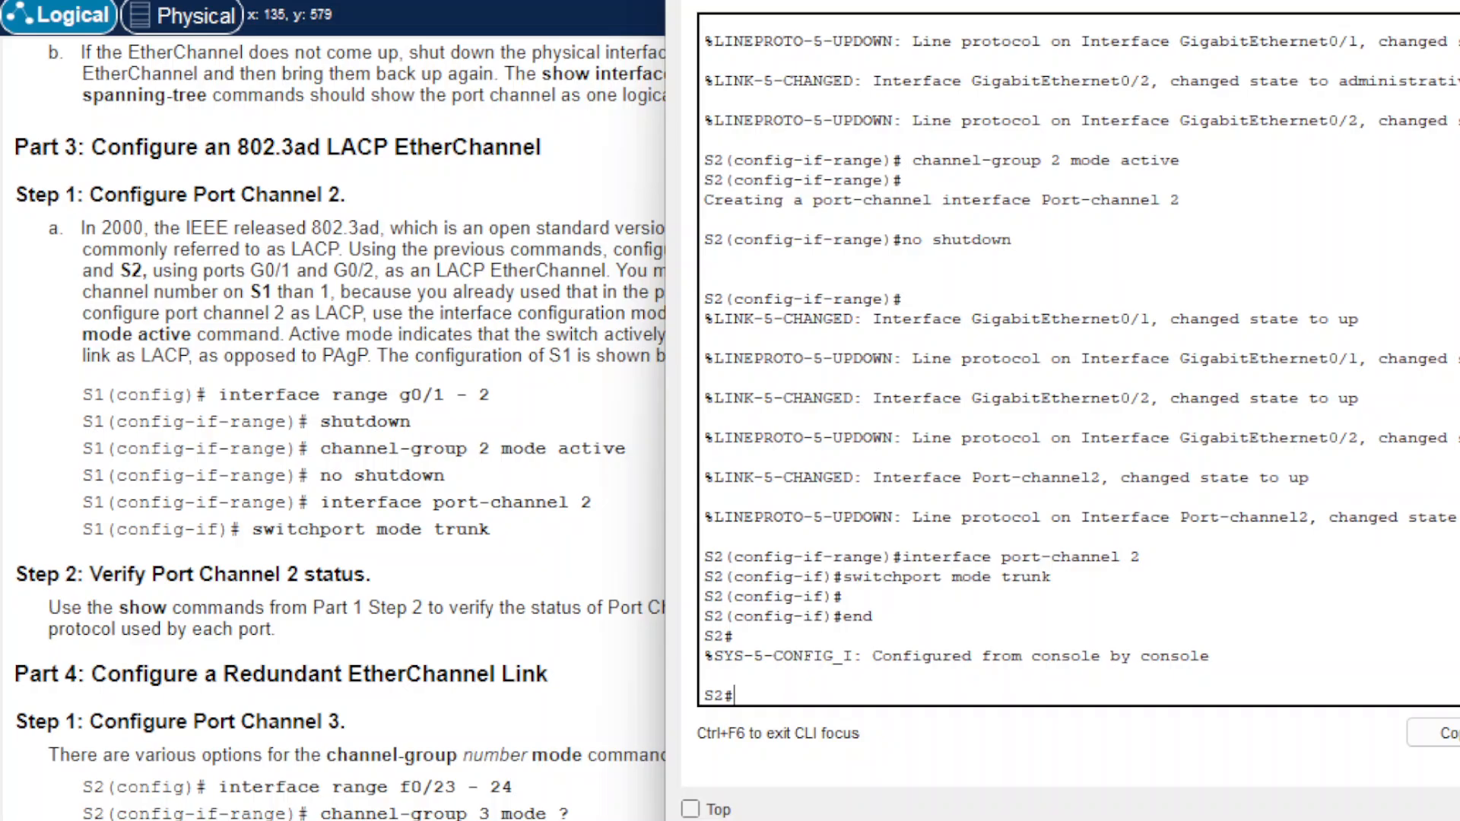
pyautogui.write('show eth')
pyautogui.press('Tab')
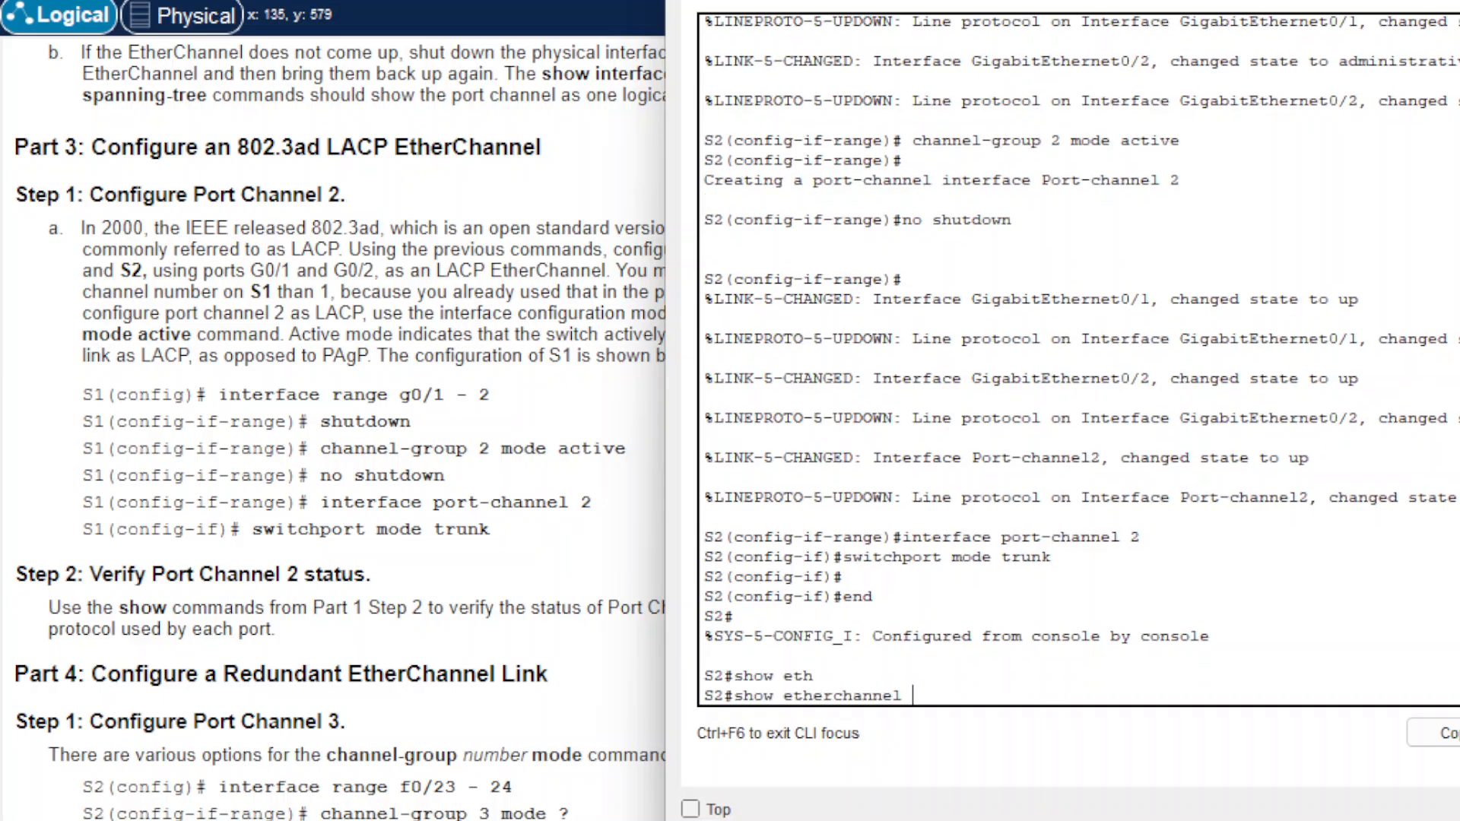
pyautogui.write('su')
pyautogui.press('Tab')
pyautogui.press('Return')
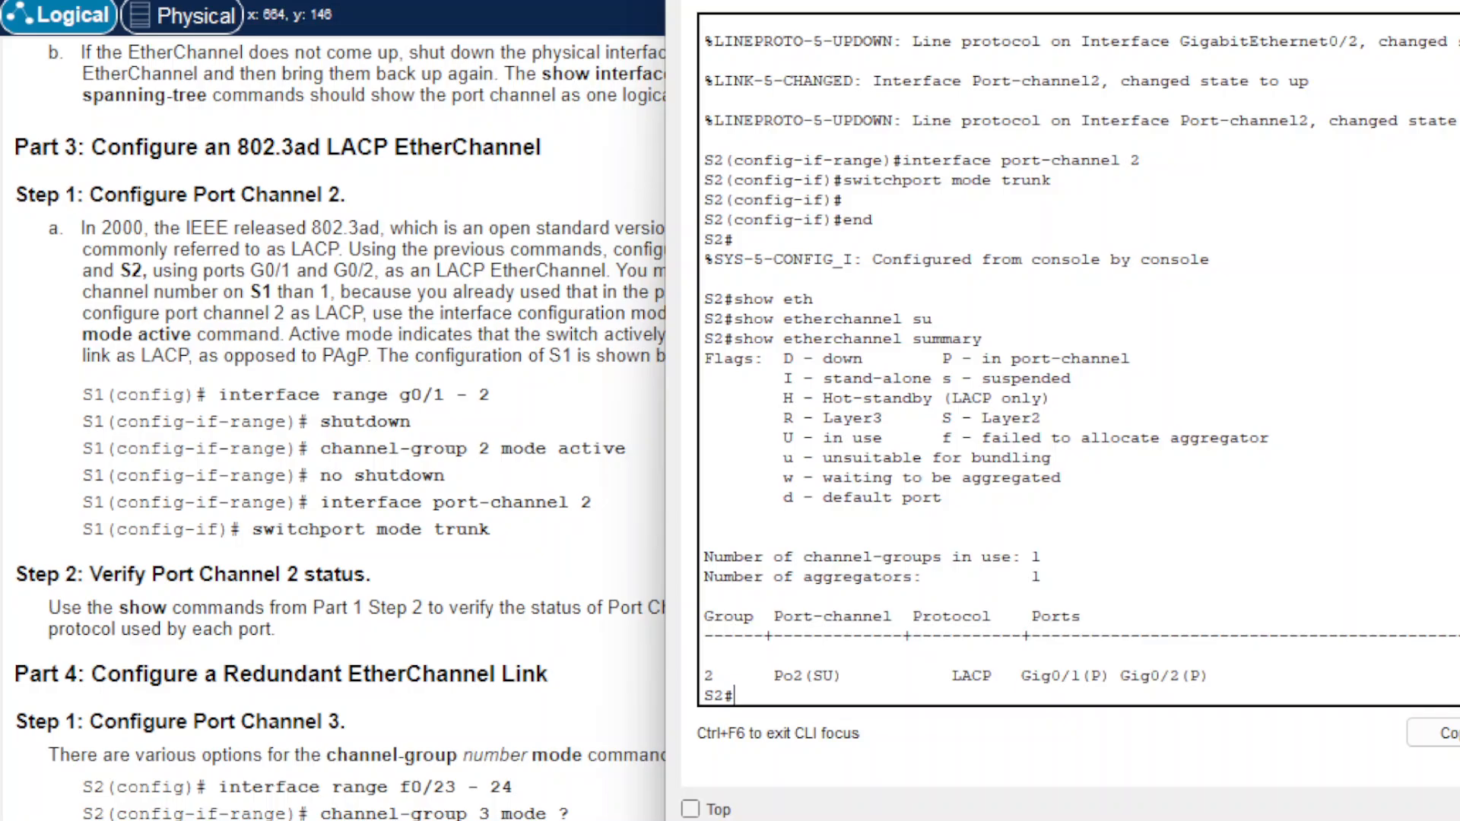
# Step: Switch to the S1 console, leave configuration mode with end, and run show etherchannel summary
pyautogui.click(1458, 216)
pyautogui.click(1433, 150)
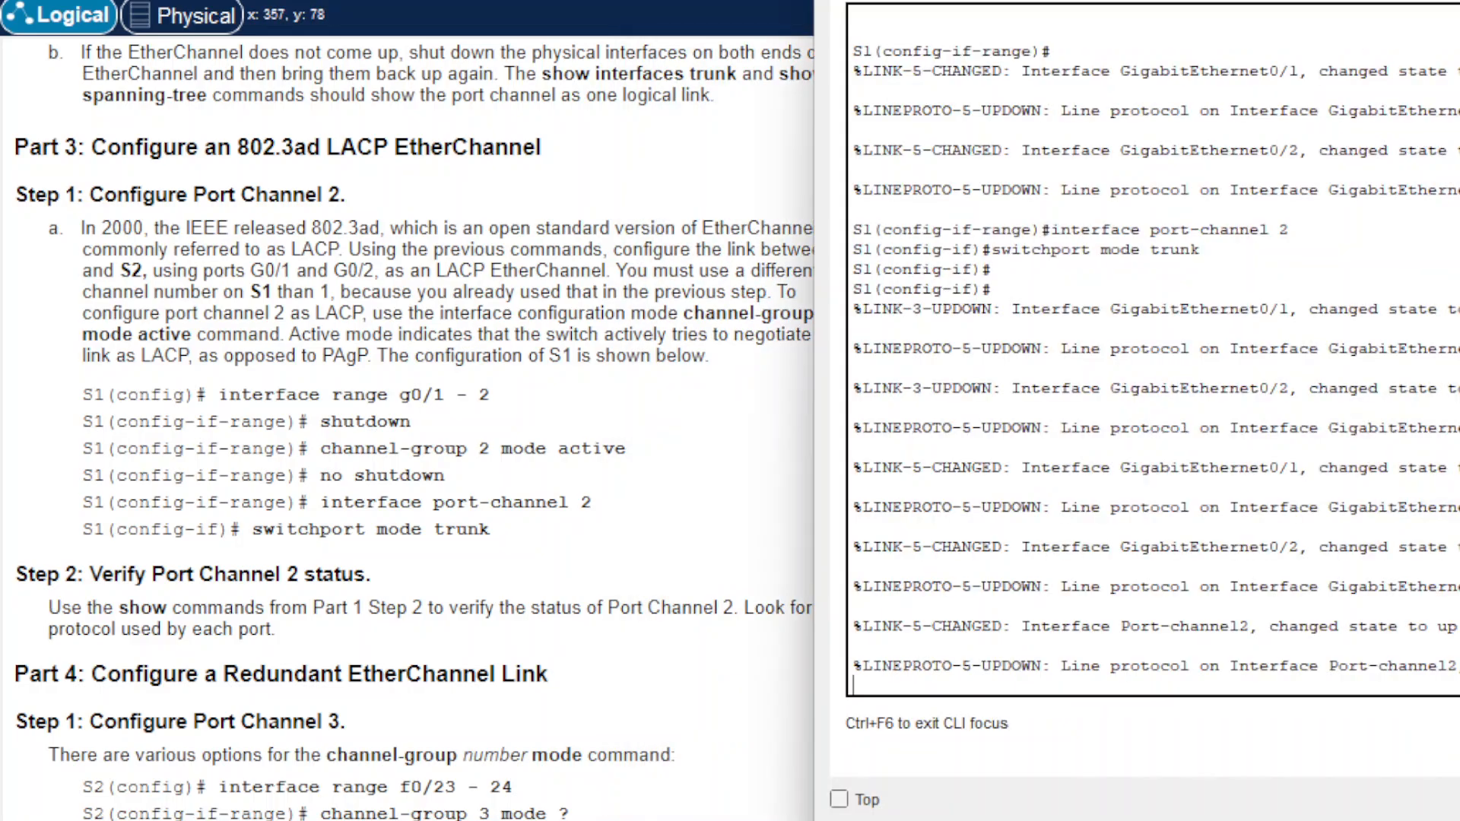
pyautogui.press('Return')
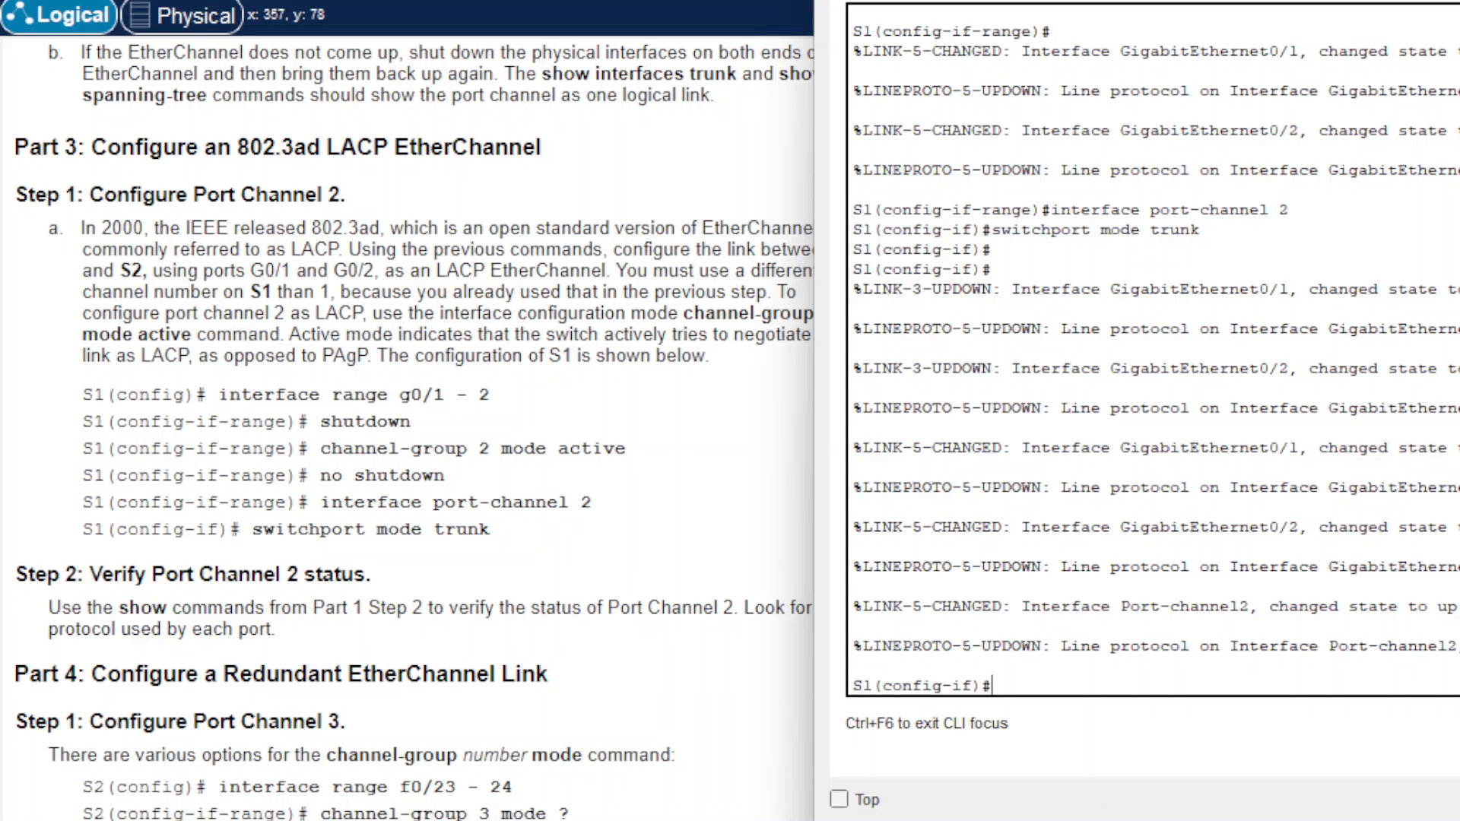
pyautogui.write('end')
pyautogui.press('Return')
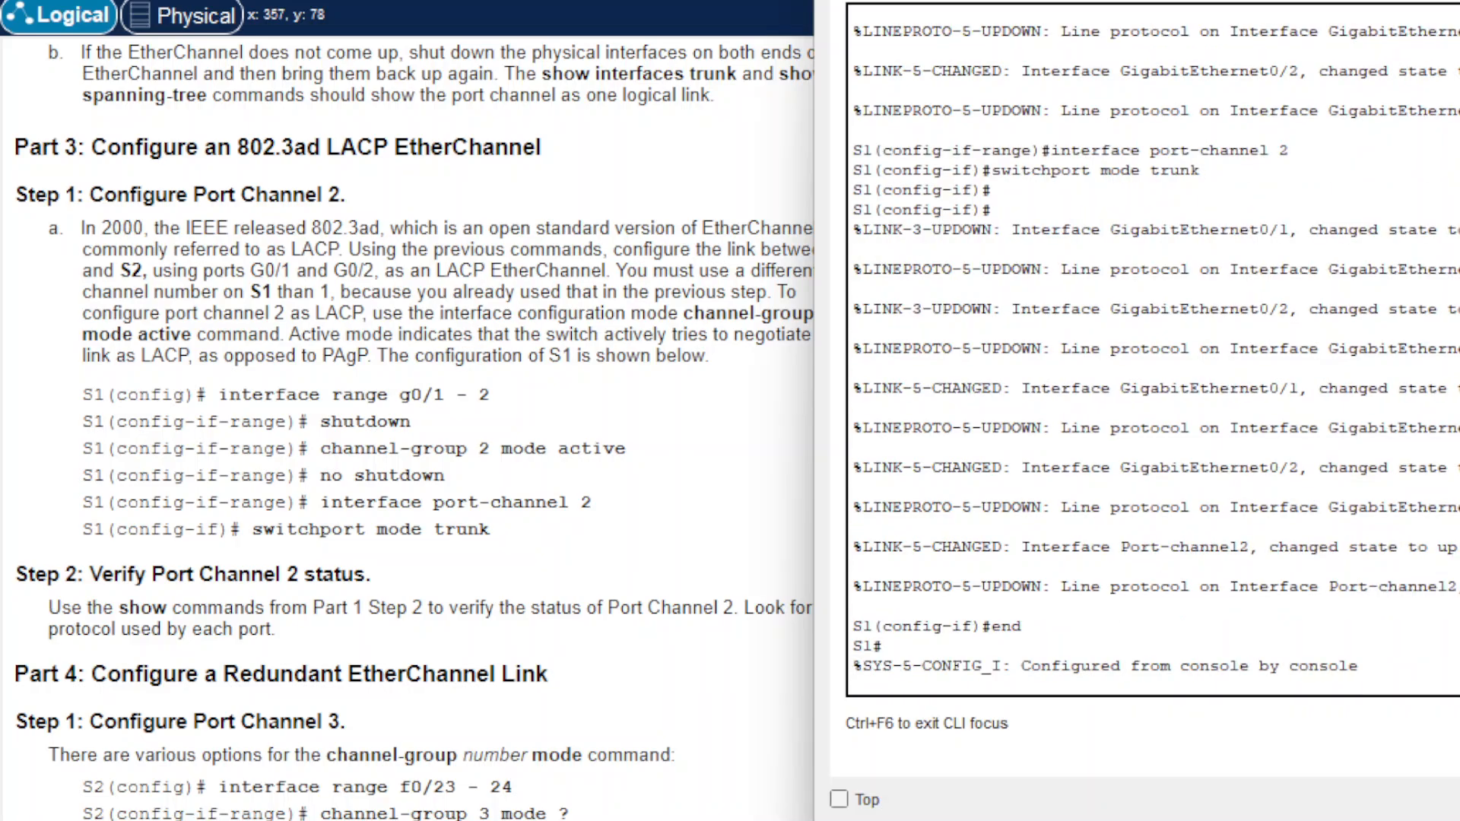
pyautogui.press('Return')
pyautogui.write('show eth')
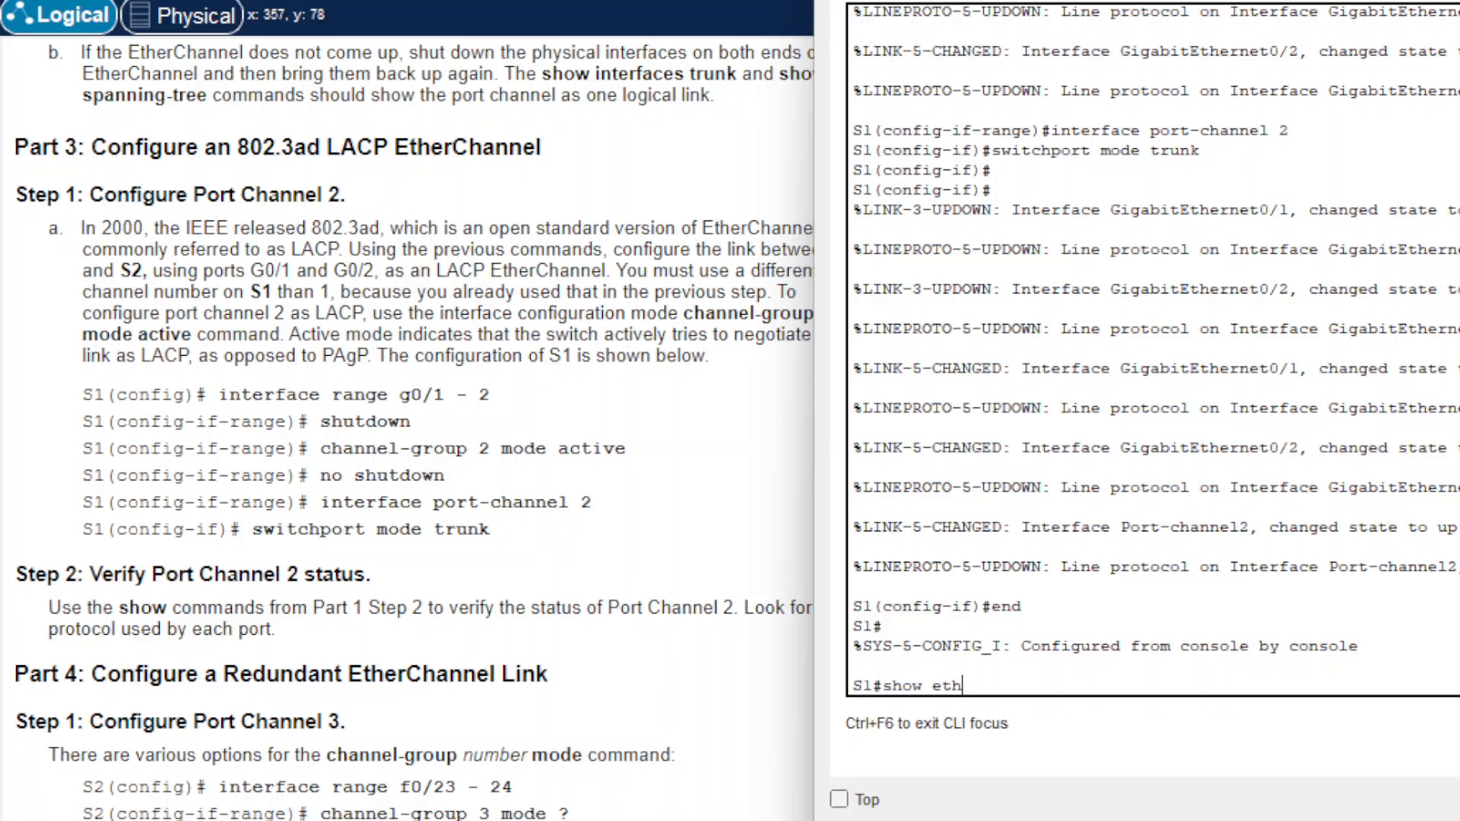
pyautogui.press('Tab')
pyautogui.write('s')
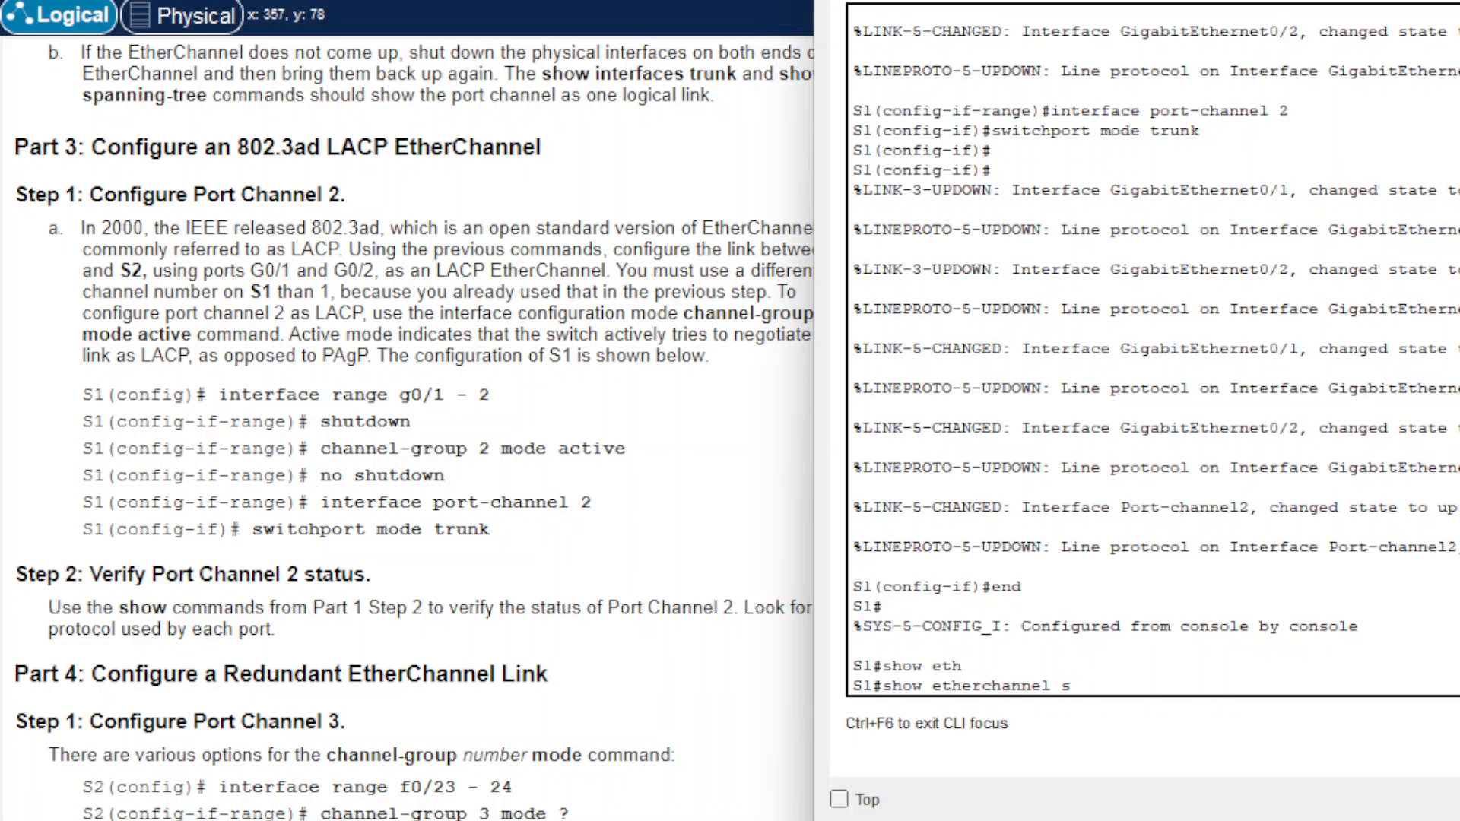
pyautogui.write('u')
pyautogui.press('Tab')
pyautogui.press('Return')
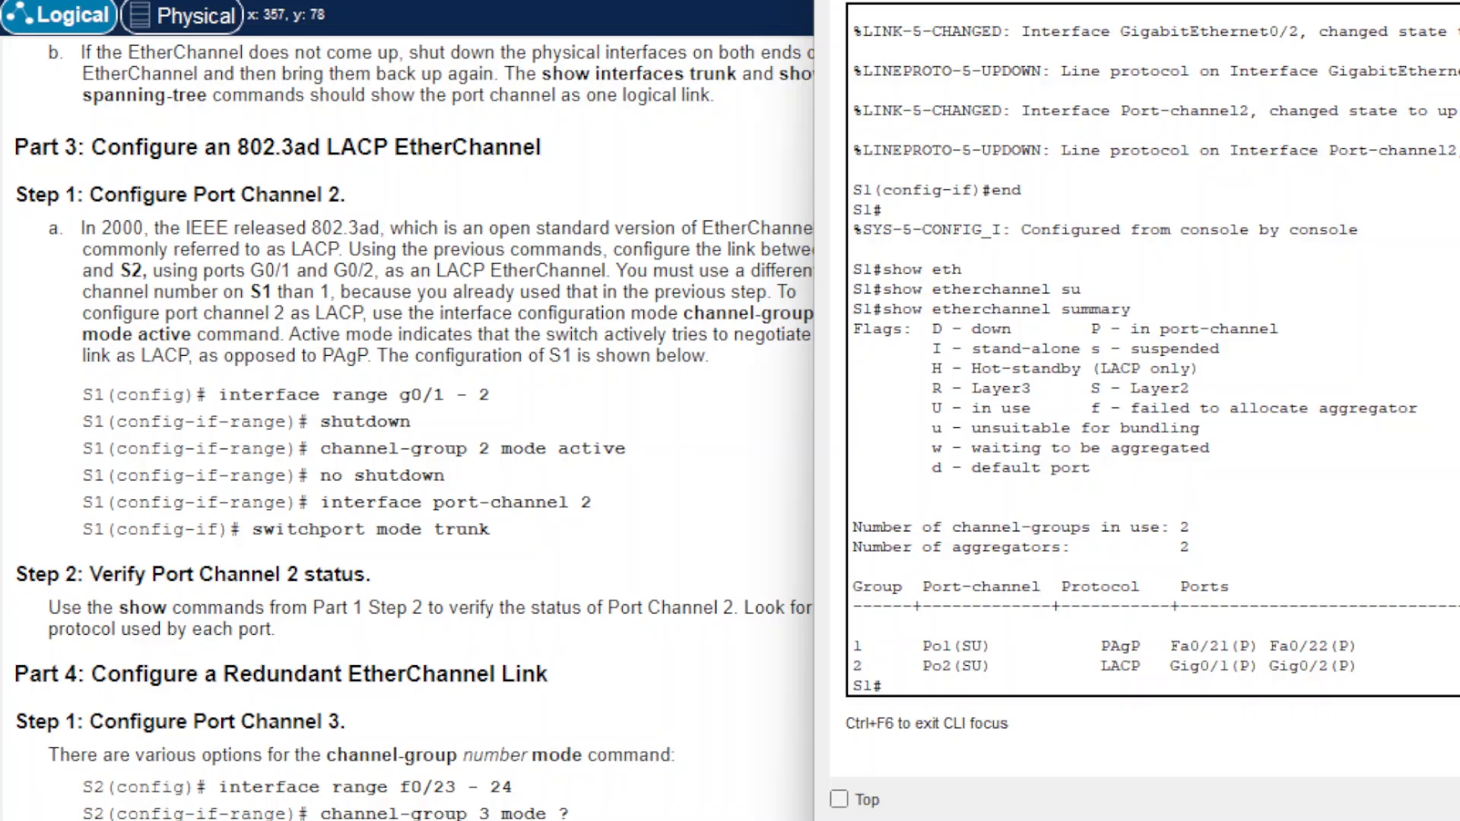
# Step: Open the S2 console and check the Part 4 instructions and the Port Channel Table for the channel group 3 ports
pyautogui.click(597, 552)
pyautogui.scroll(-1, 466, 567)
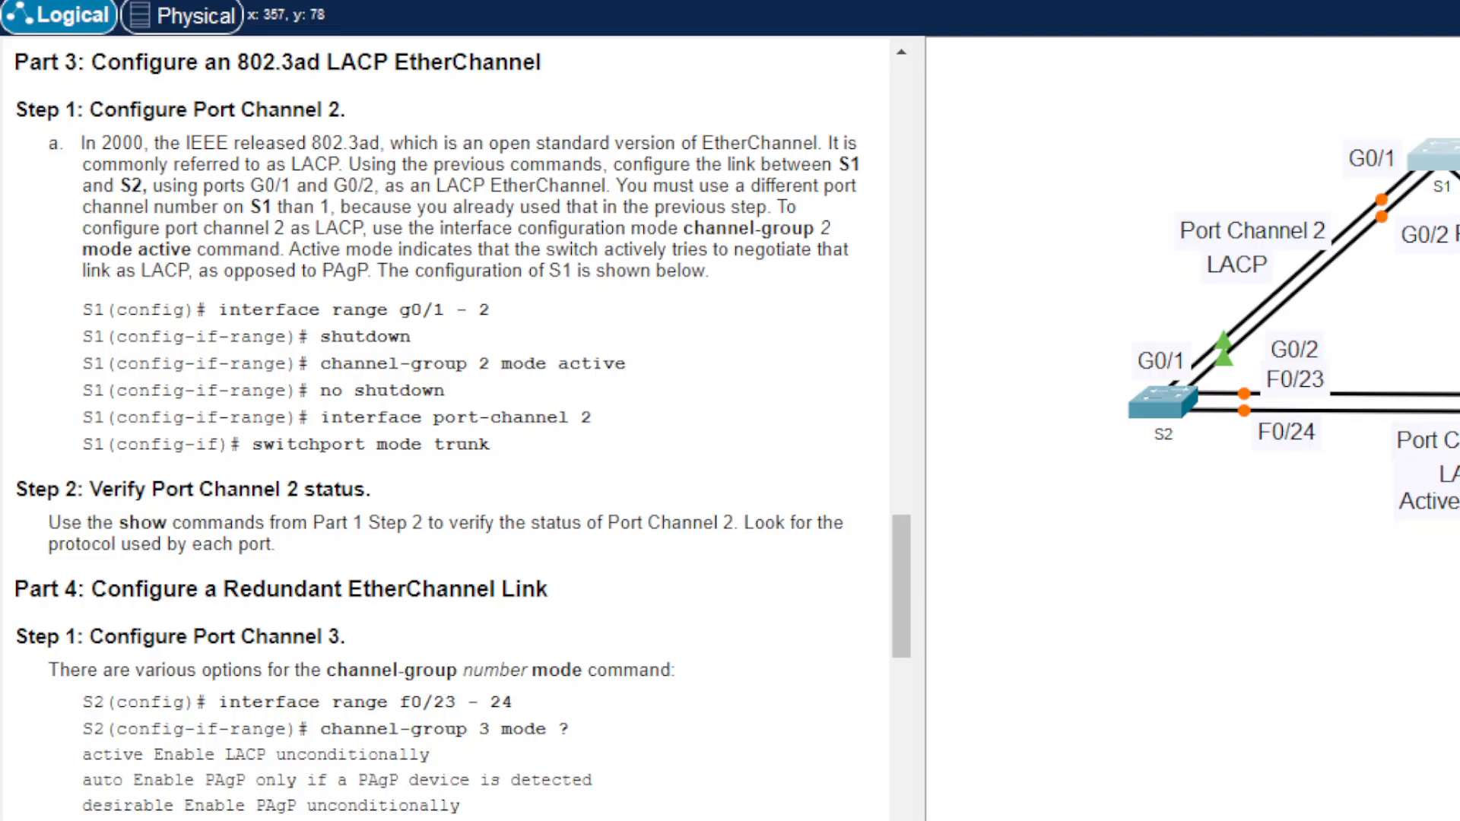
pyautogui.scroll(-3, 228, 574)
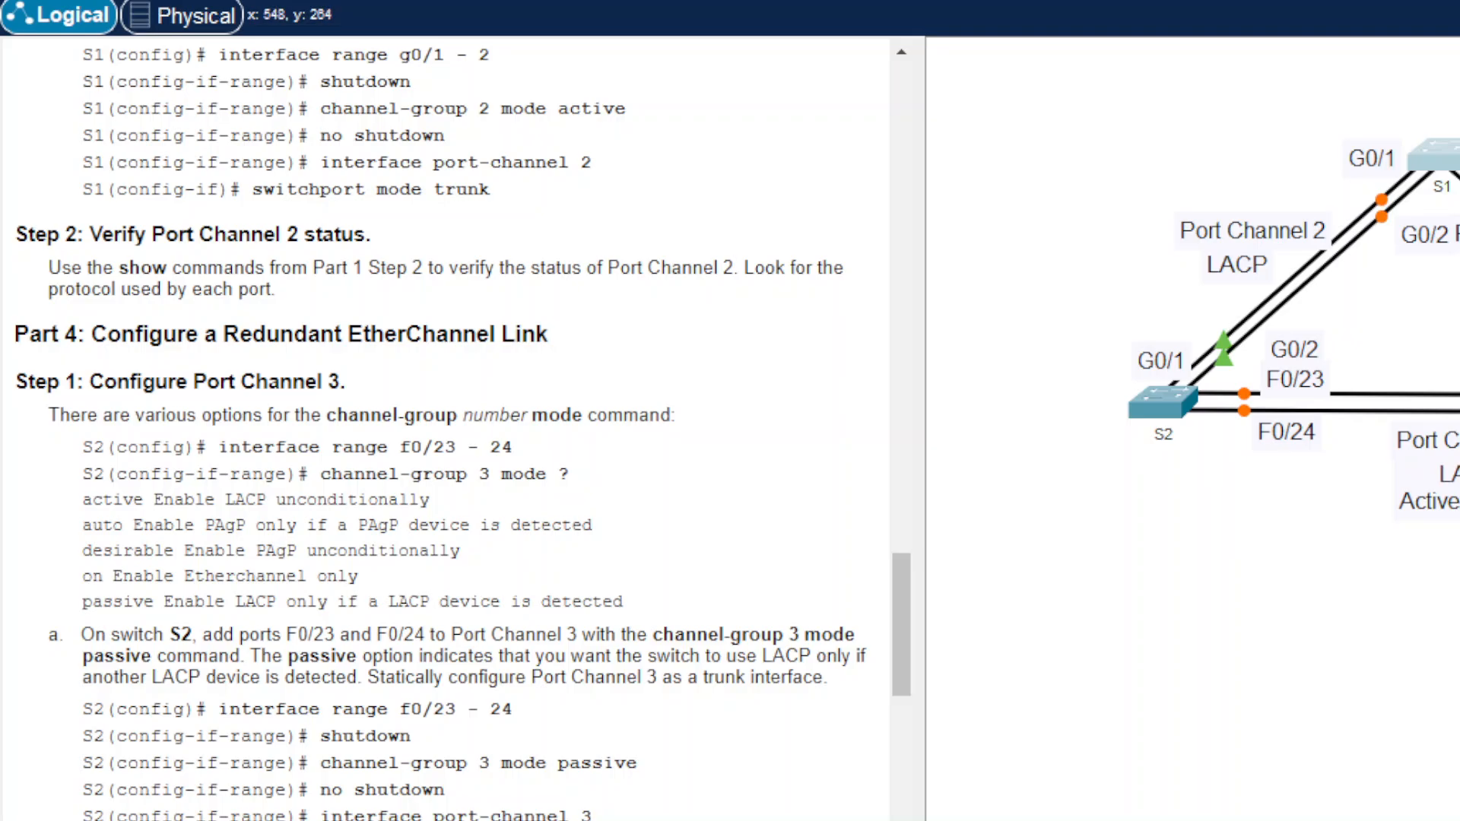
pyautogui.click(1182, 409)
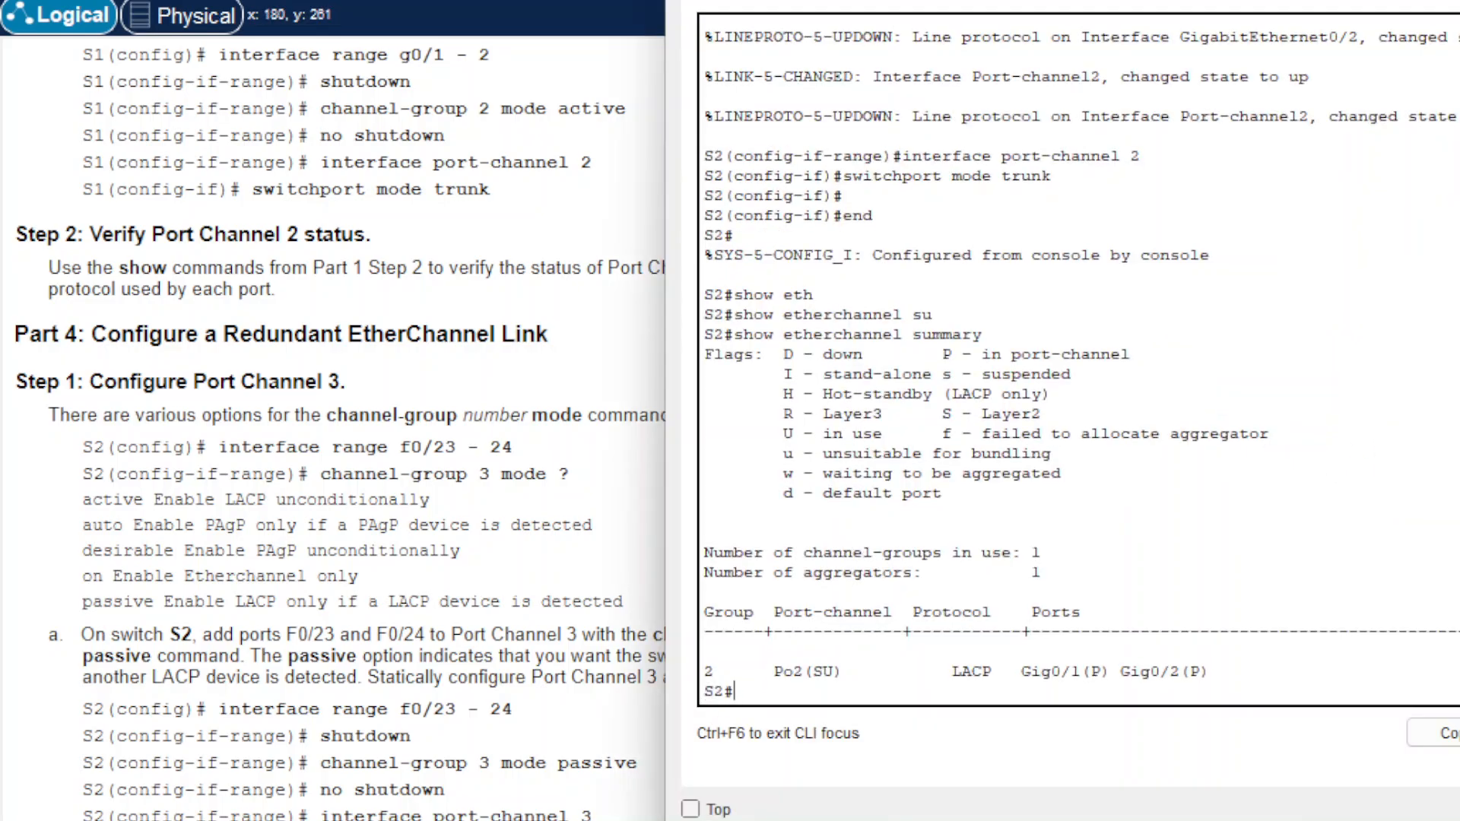
pyautogui.moveTo(1064, 0); pyautogui.dragTo(1100, 0)
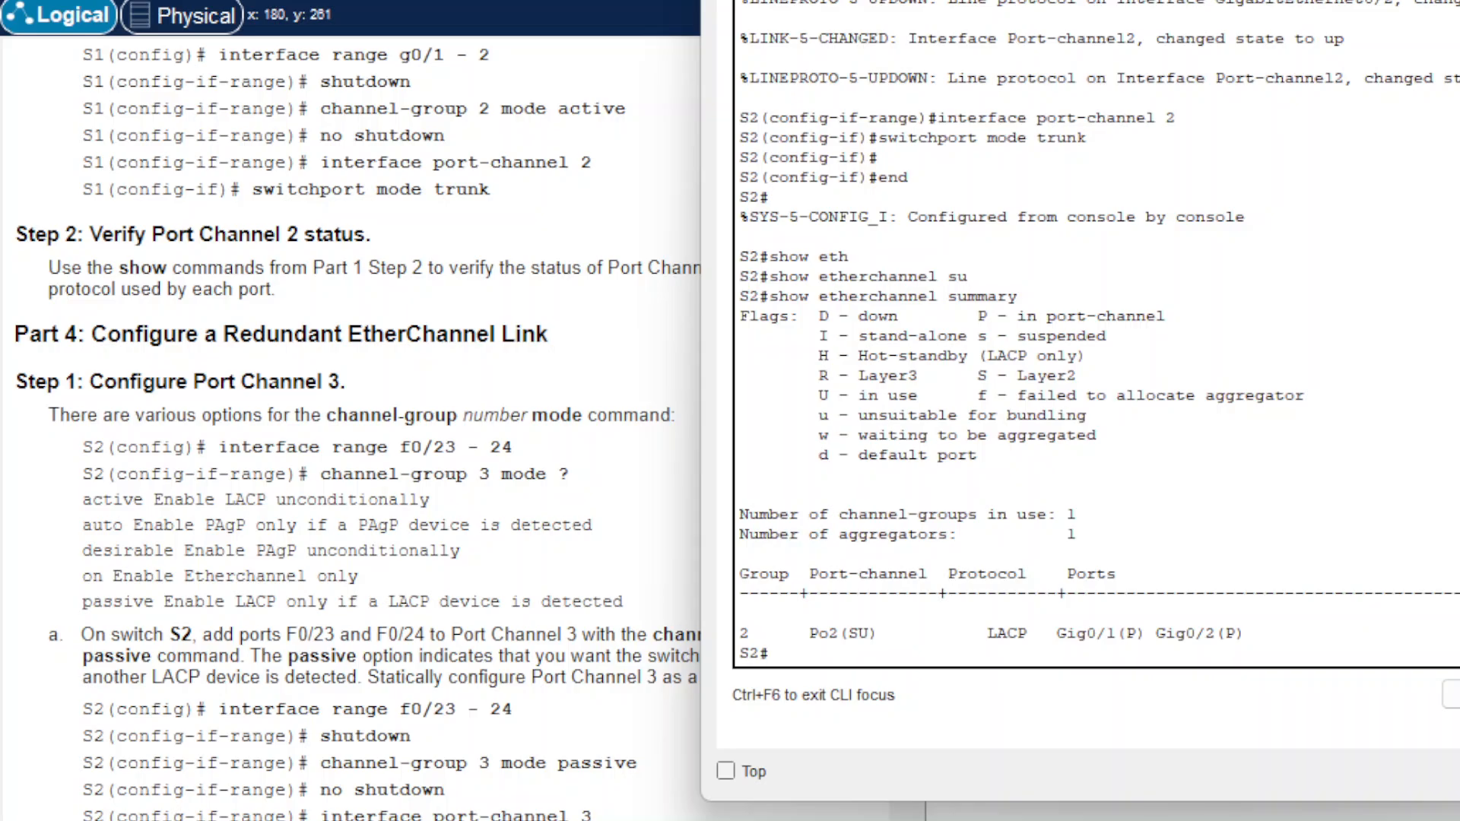
pyautogui.scroll(-1, 441, 430)
pyautogui.scroll(10, 449, 432)
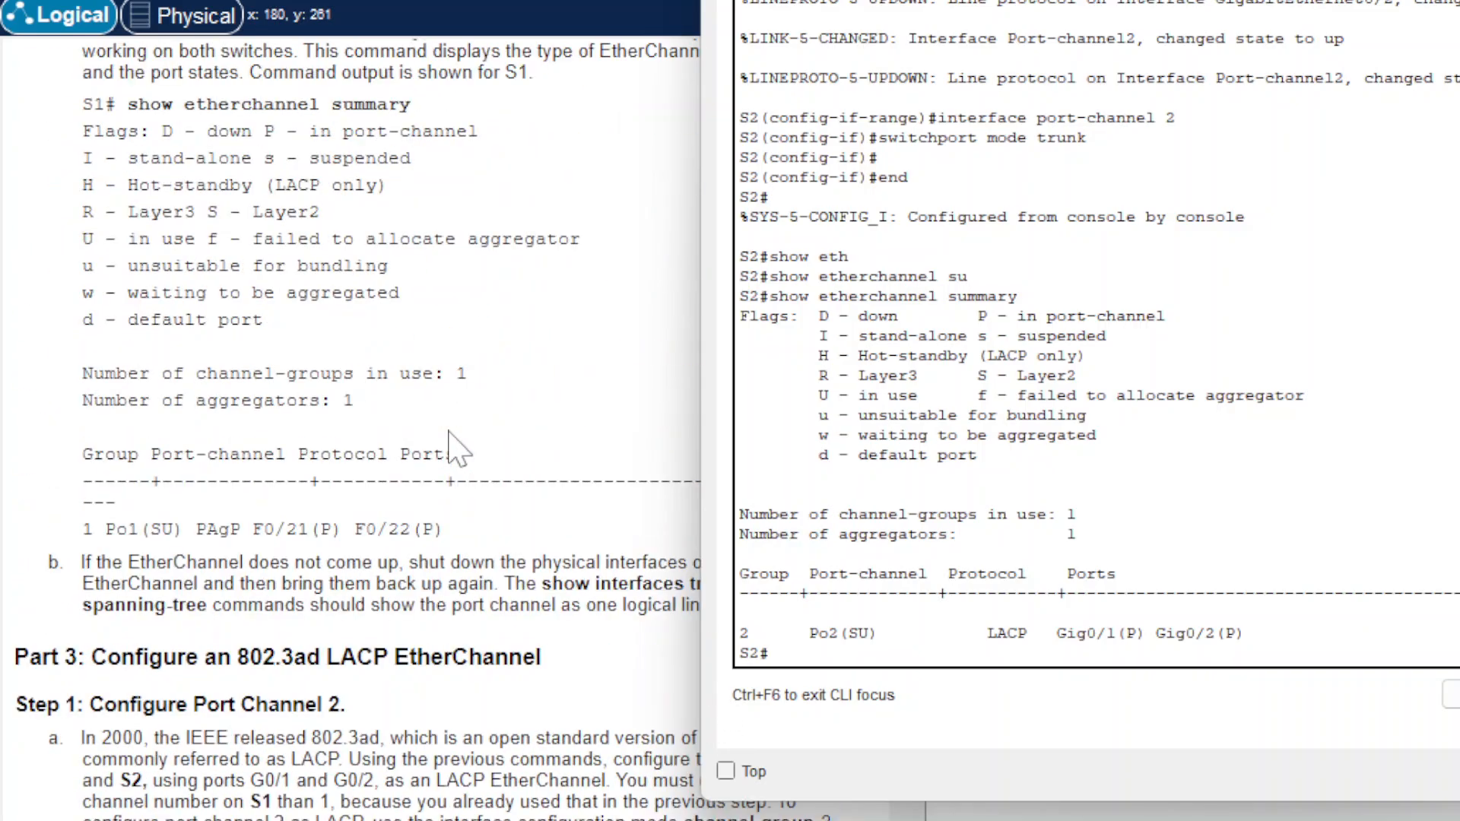
pyautogui.scroll(15, 456, 441)
pyautogui.scroll(-1, 479, 357)
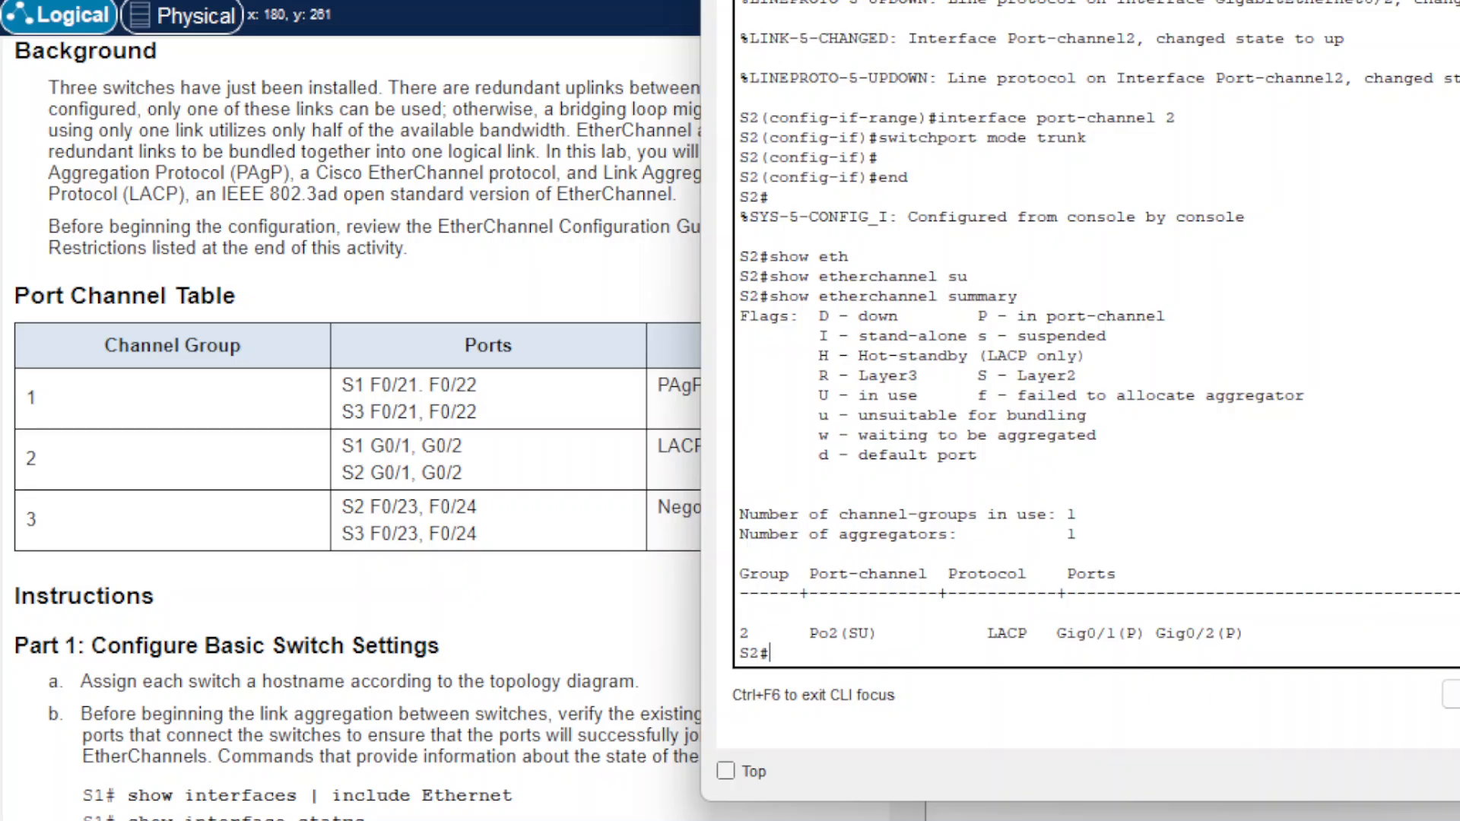
pyautogui.scroll(-2, 586, 532)
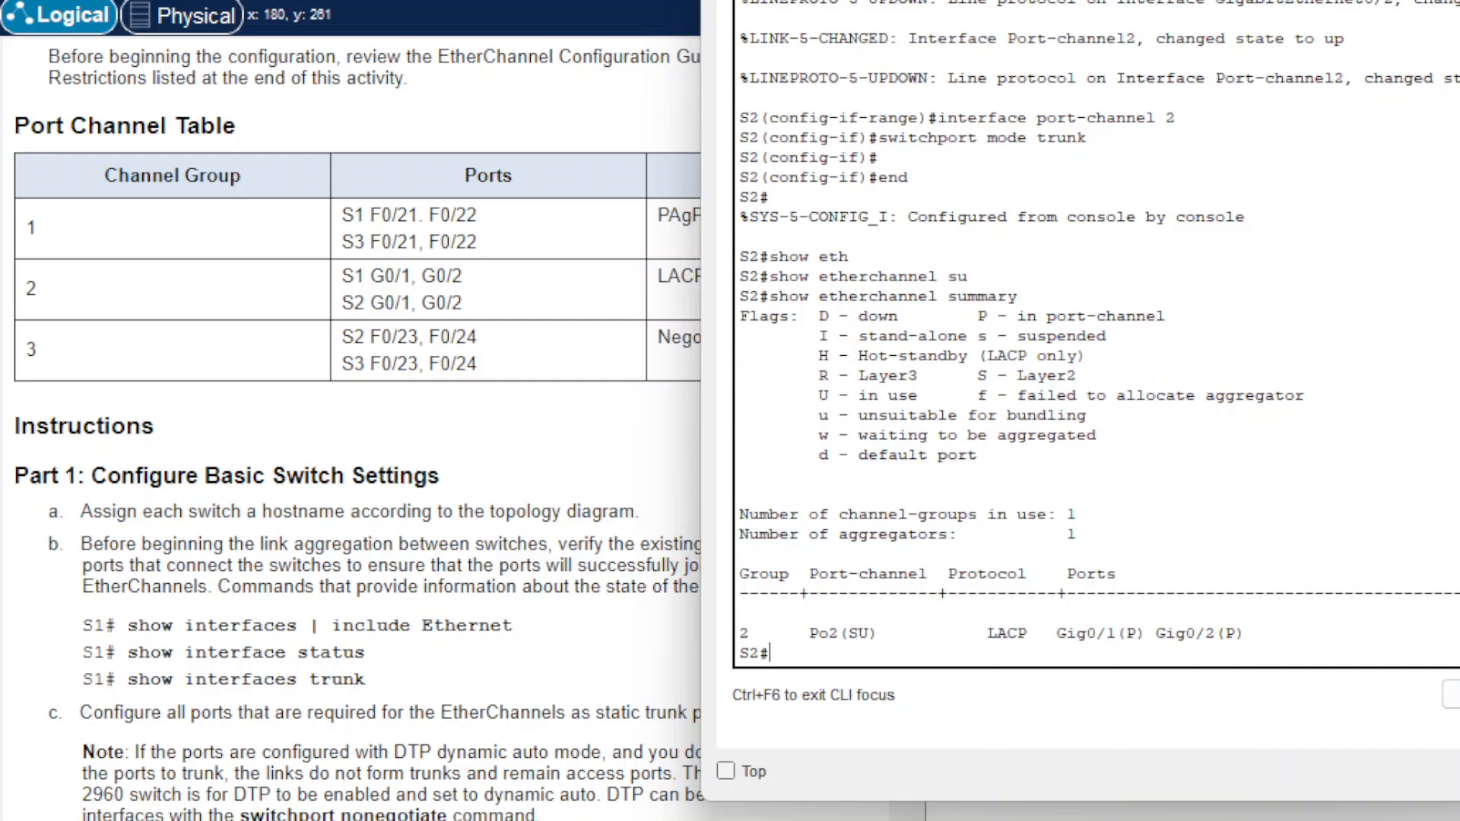
# Step: Enter global configuration mode on S2 with config term
pyautogui.write('en')
pyautogui.press('BackSpace')
pyautogui.press('BackSpace')
pyautogui.write('config term')
pyautogui.press('Return')
# Step: Recall the earlier interface range command on S2 and change it to select the ports with interface range f0/23-24
pyautogui.write('end')
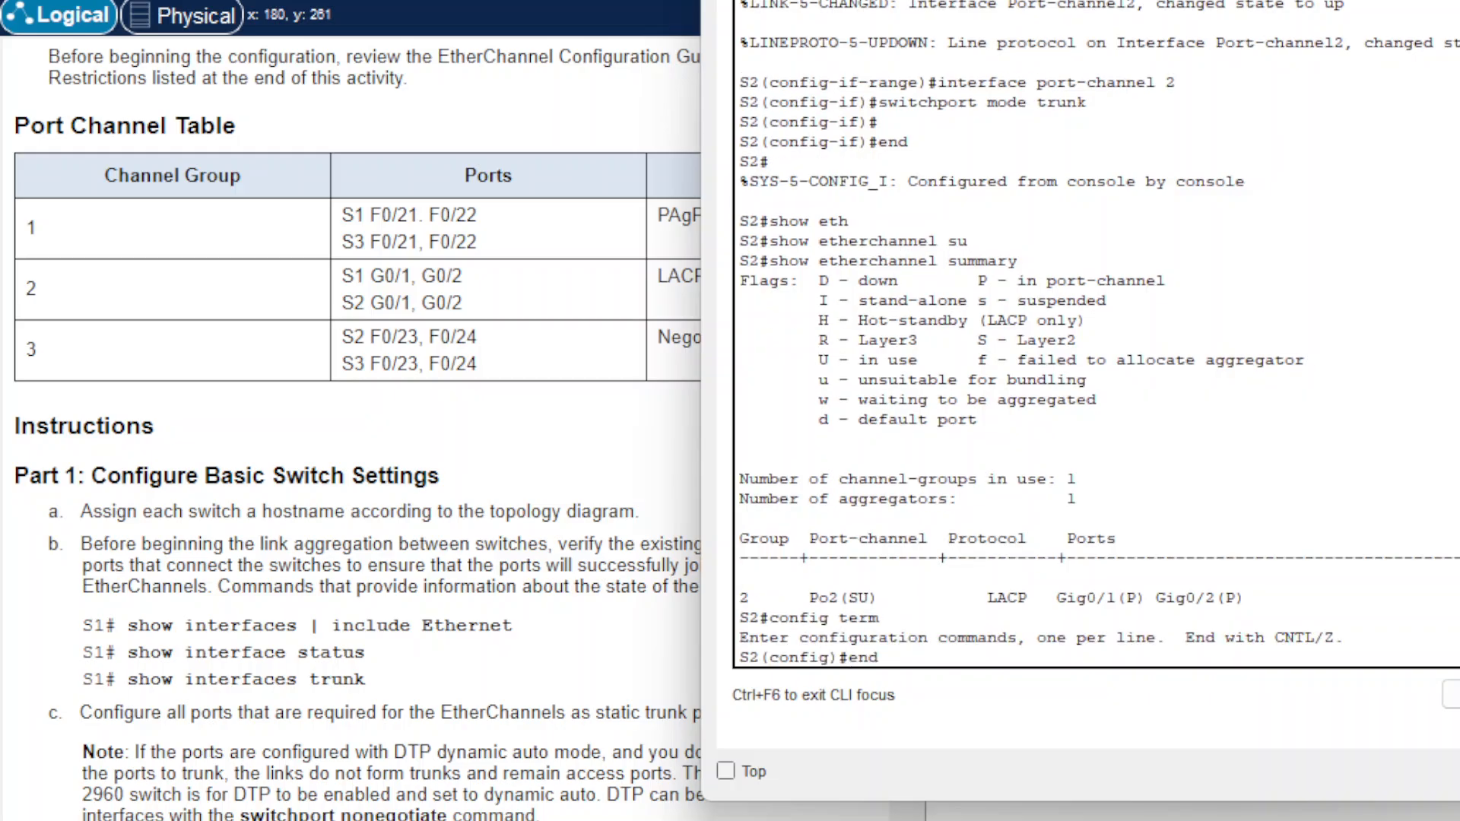
pyautogui.press('Up')
pyautogui.press('Up')
pyautogui.press('Up')
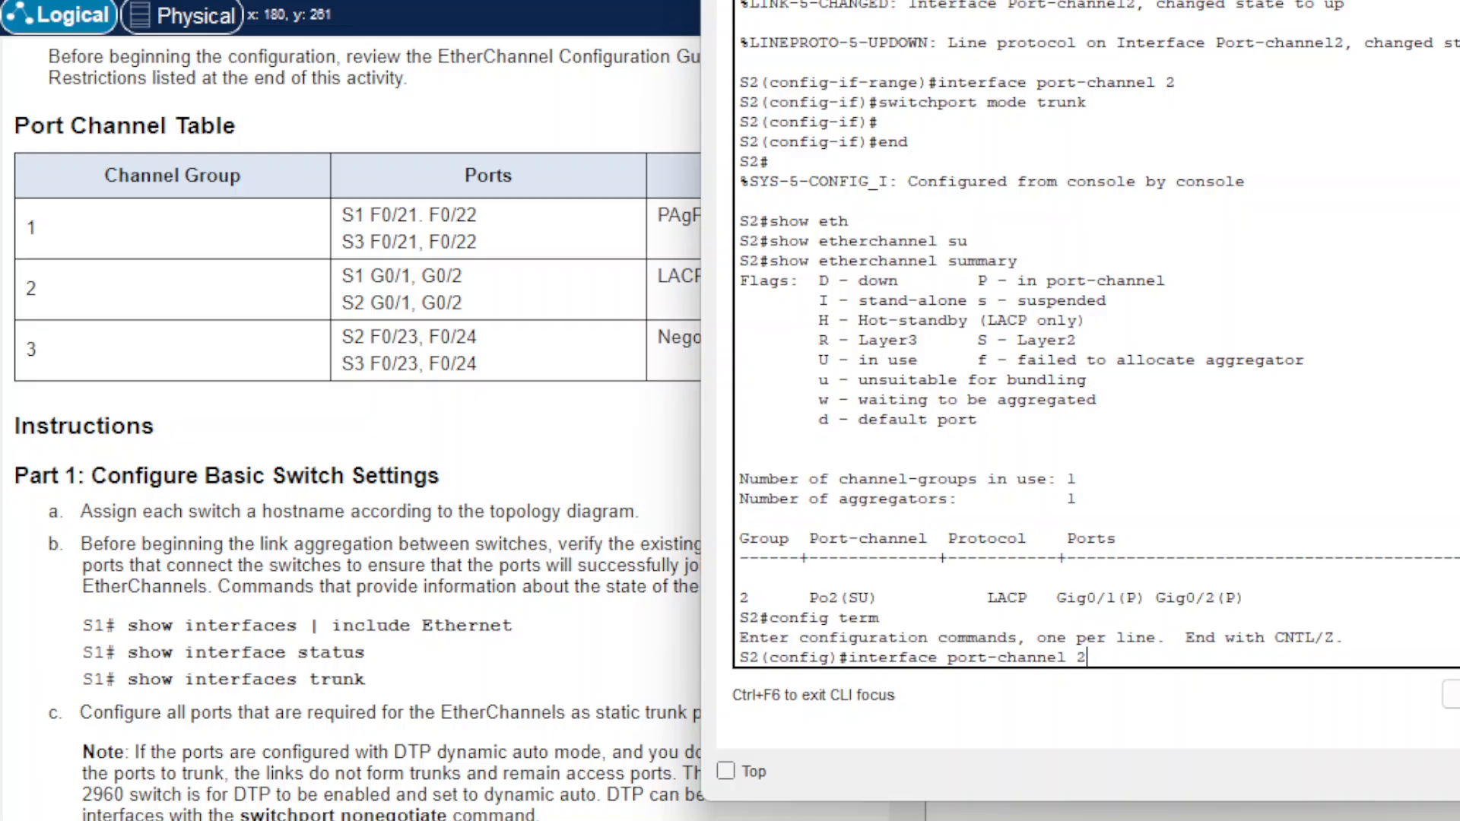
pyautogui.press('Up')
pyautogui.press('Up')
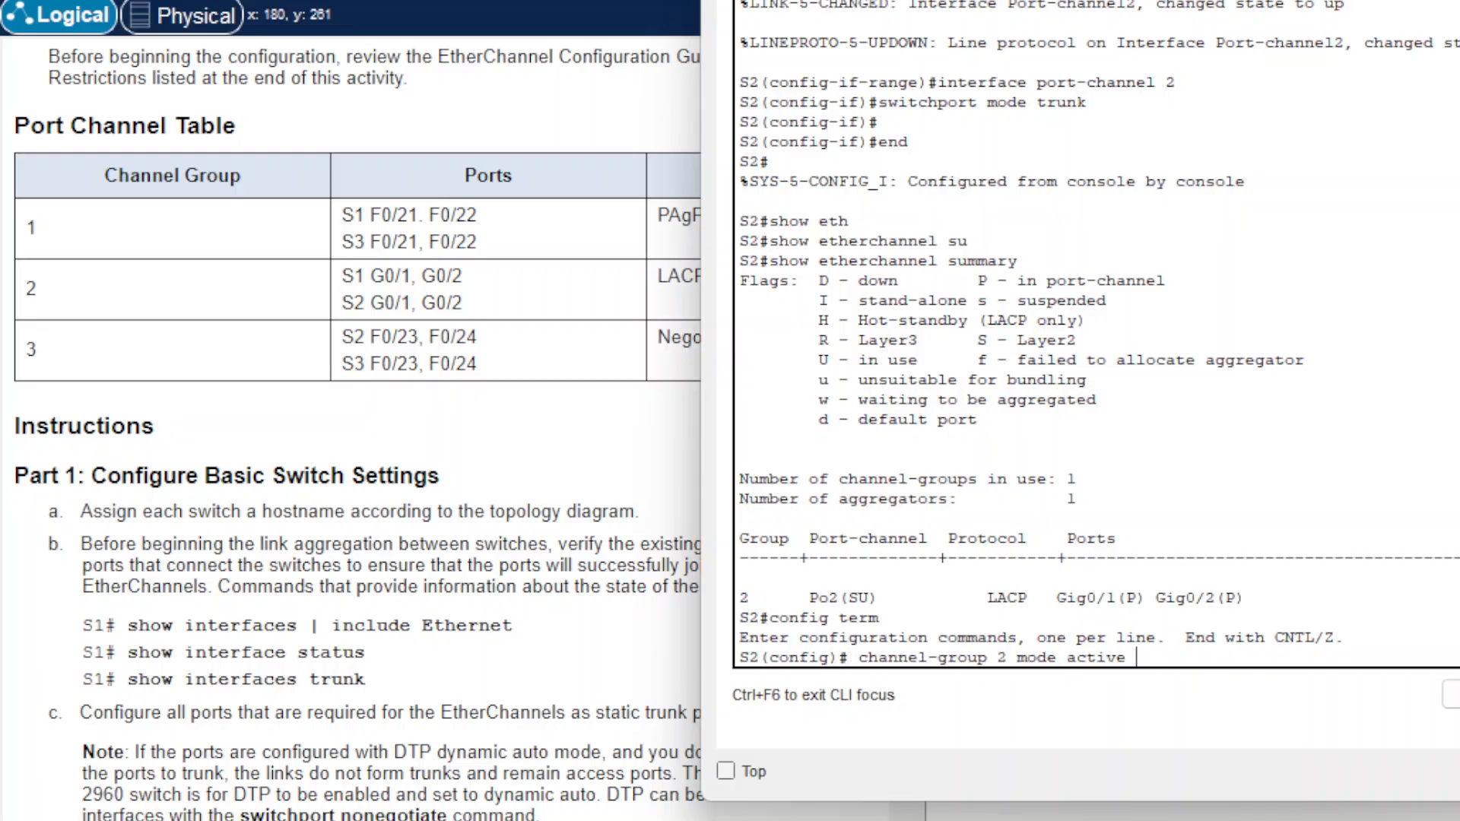
pyautogui.press('Down')
pyautogui.press('Up')
pyautogui.press('Up')
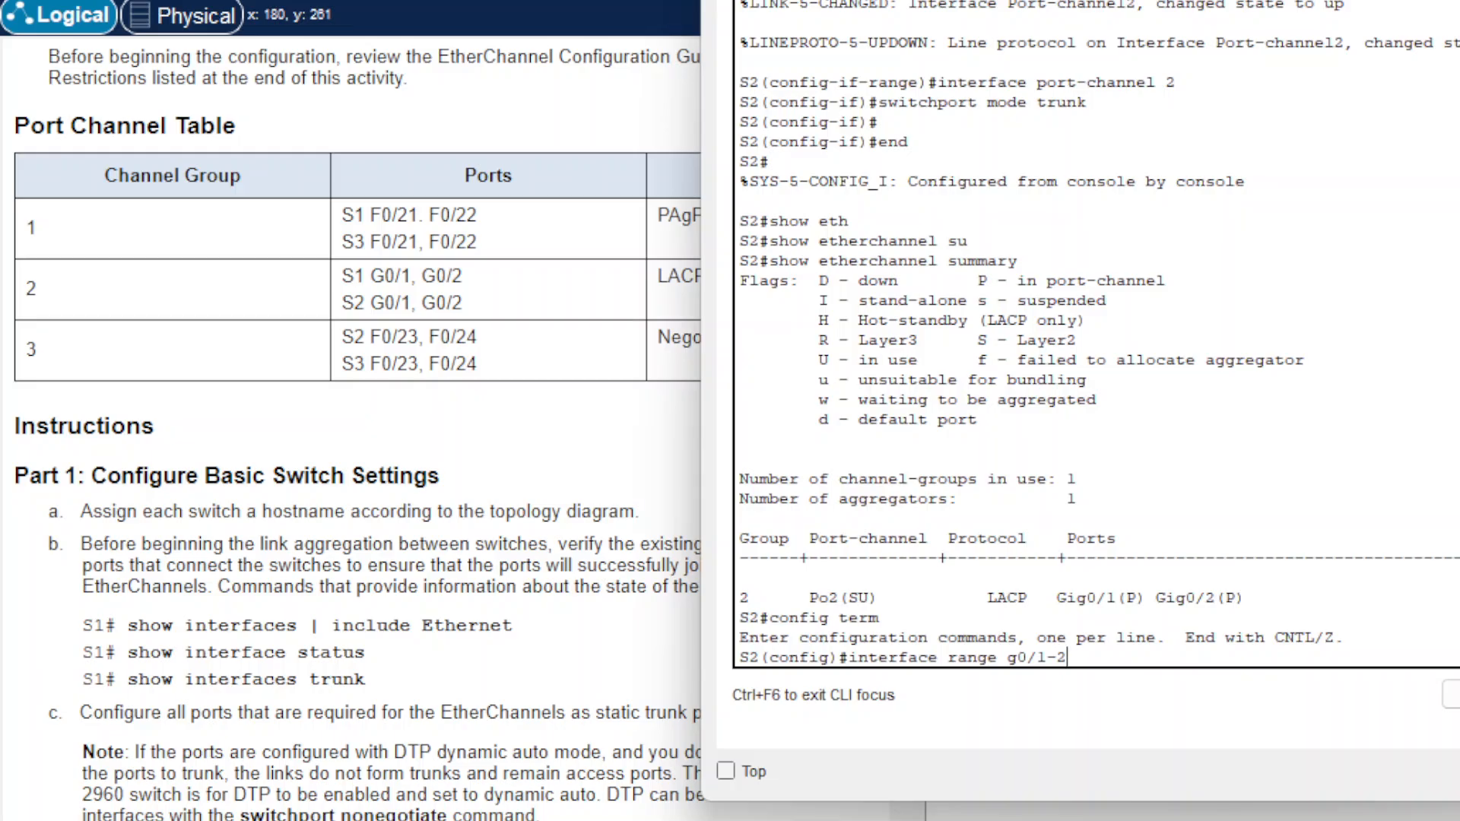
pyautogui.press('BackSpace')
pyautogui.press('BackSpace')
pyautogui.press('BackSpace')
pyautogui.press('BackSpace')
pyautogui.press('BackSpace')
pyautogui.press('BackSpace')
pyautogui.write('f0/23-2')
pyautogui.press('Return')
# Step: Shut down the selected f0/23-24 ports on S2 with shutdown
pyautogui.write('shutdwon')
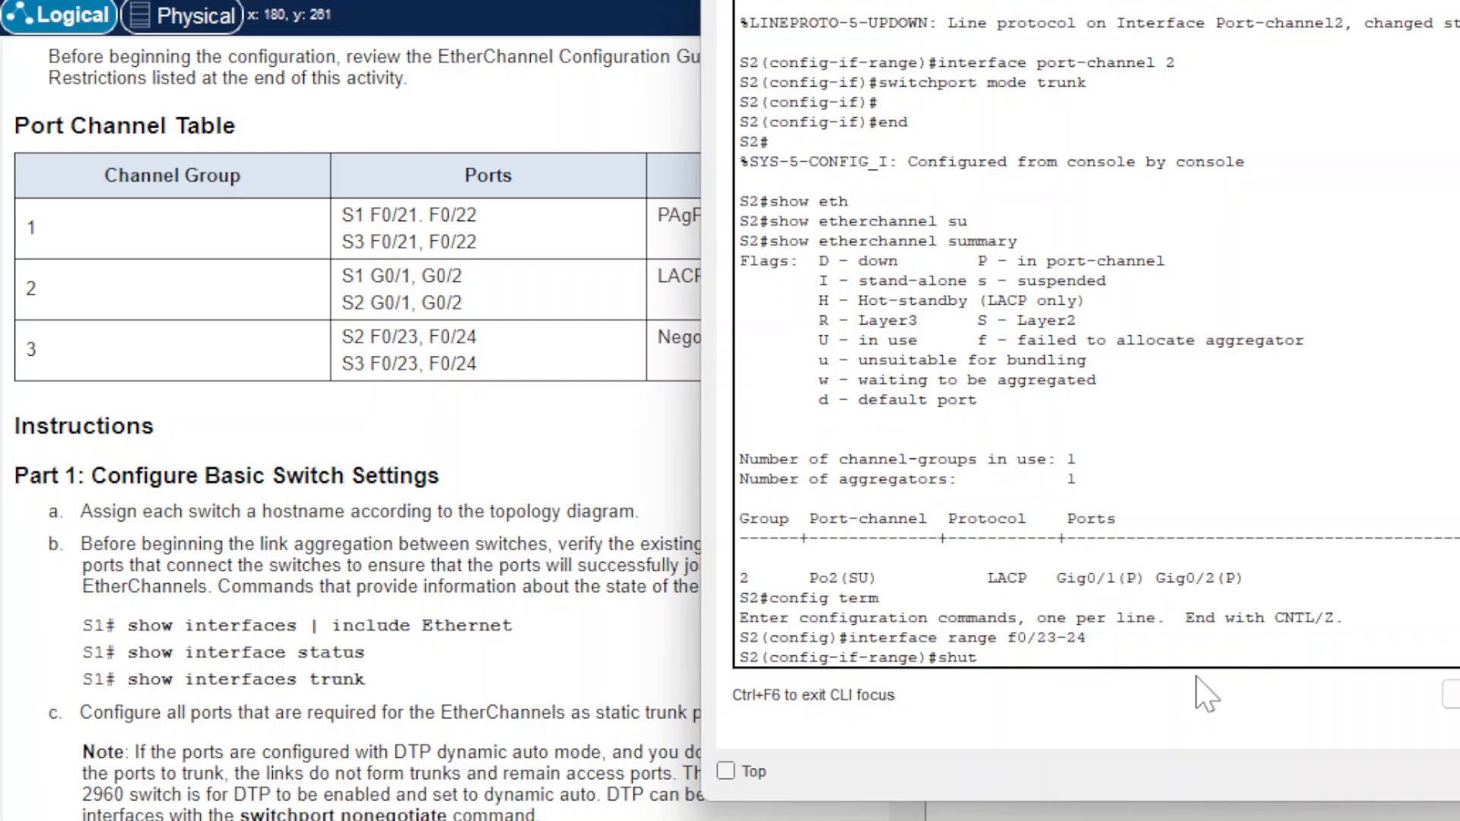
pyautogui.press('BackSpace')
pyautogui.press('BackSpace')
pyautogui.press('BackSpace')
pyautogui.write('own')
pyautogui.press('Return')
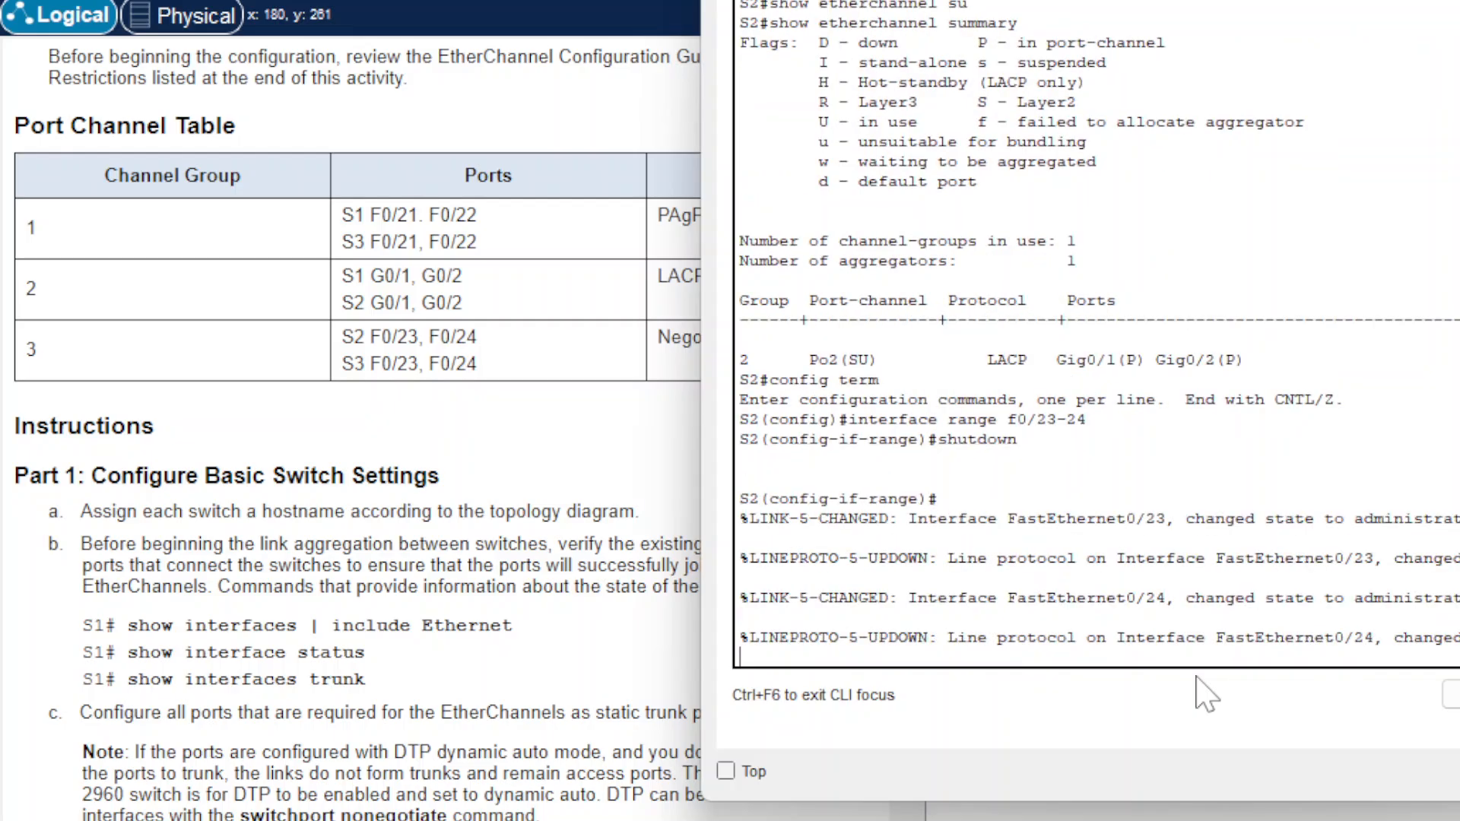
# Step: Find the Part 4 instructions and list the available modes on S2 with channel-group 3 mode ?
pyautogui.scroll(-20, 578, 477)
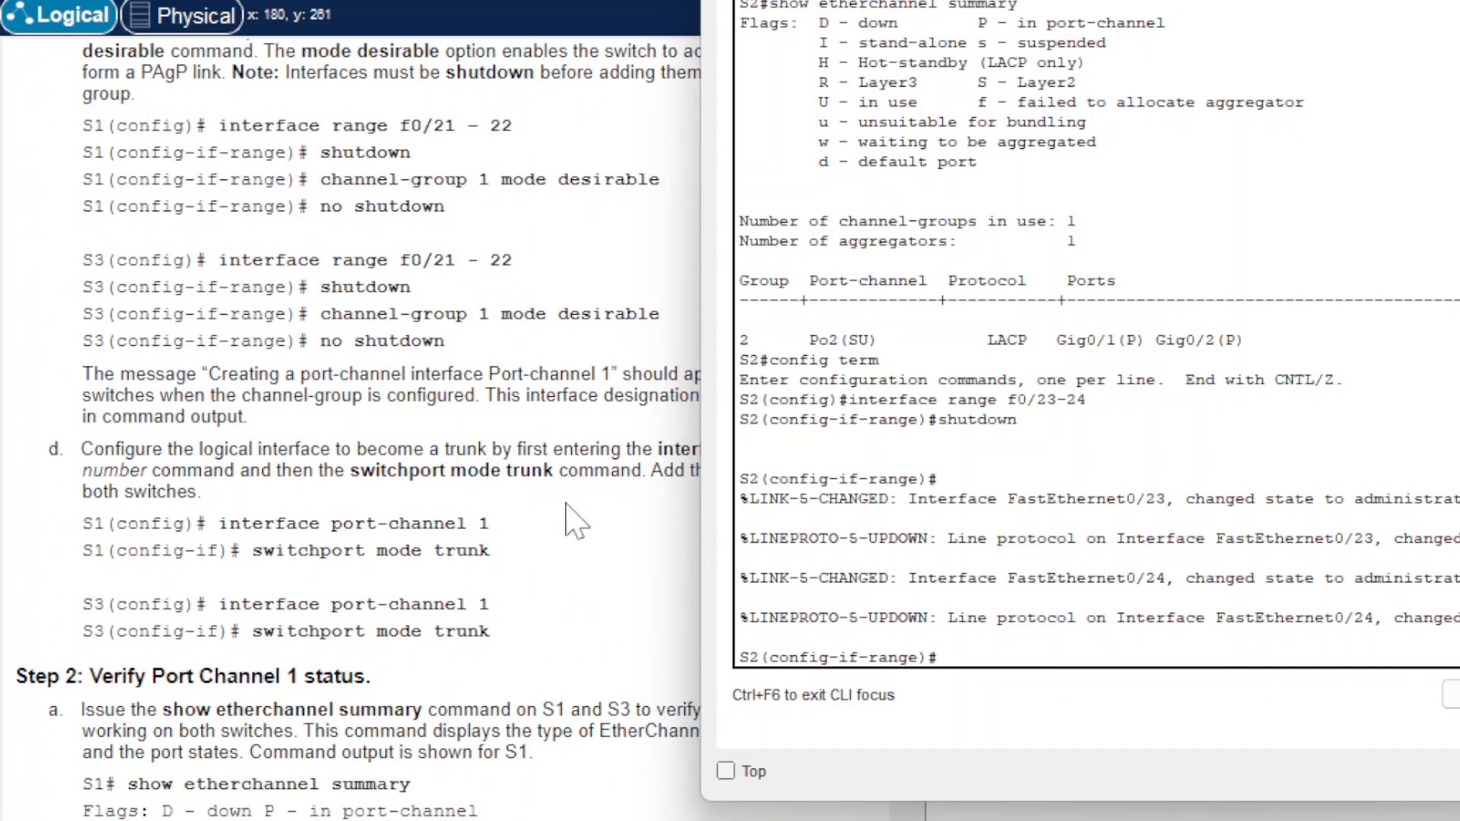
pyautogui.scroll(-13, 559, 502)
pyautogui.scroll(-5, 577, 525)
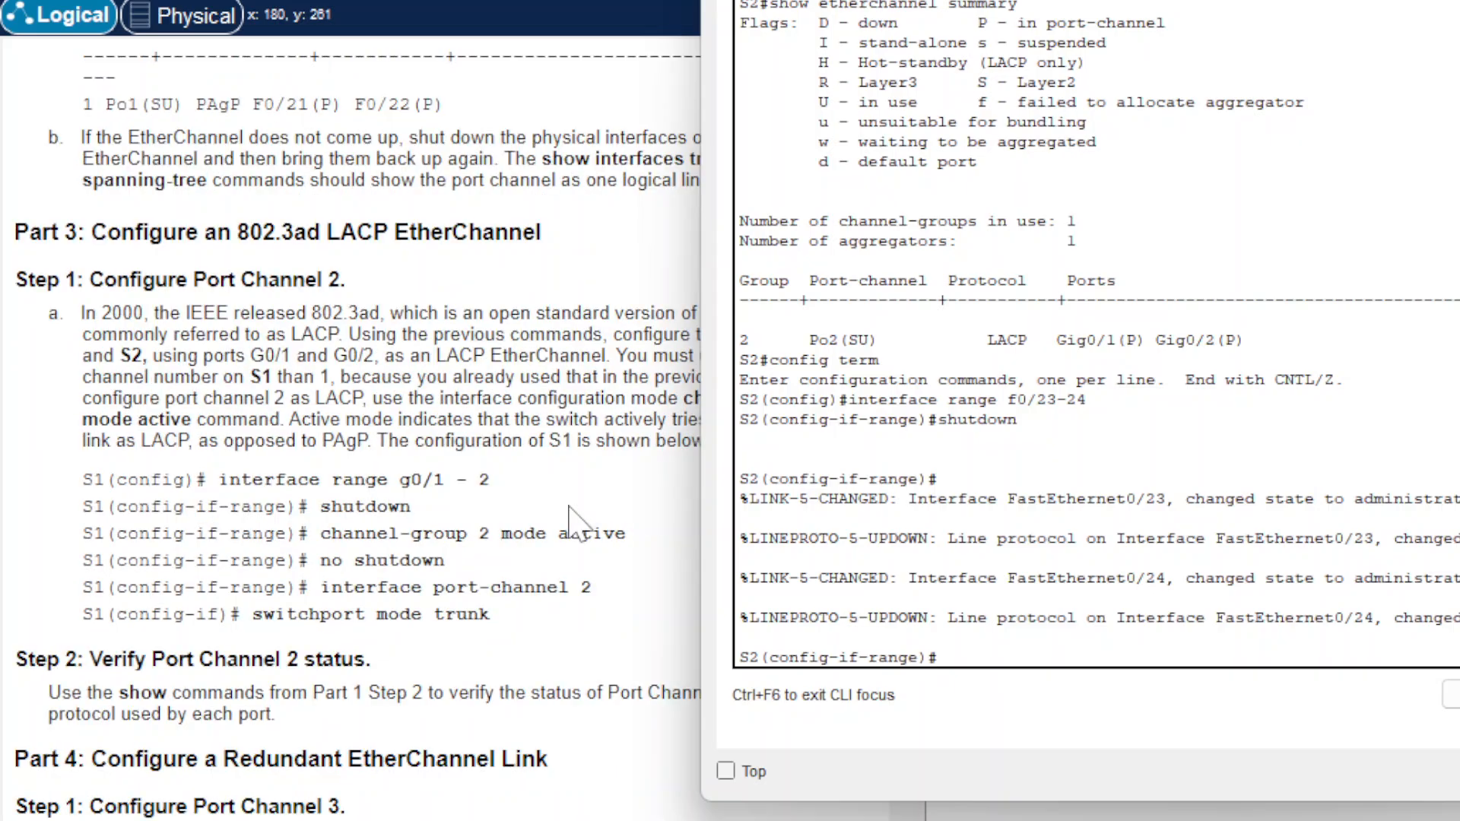
pyautogui.scroll(-2, 570, 509)
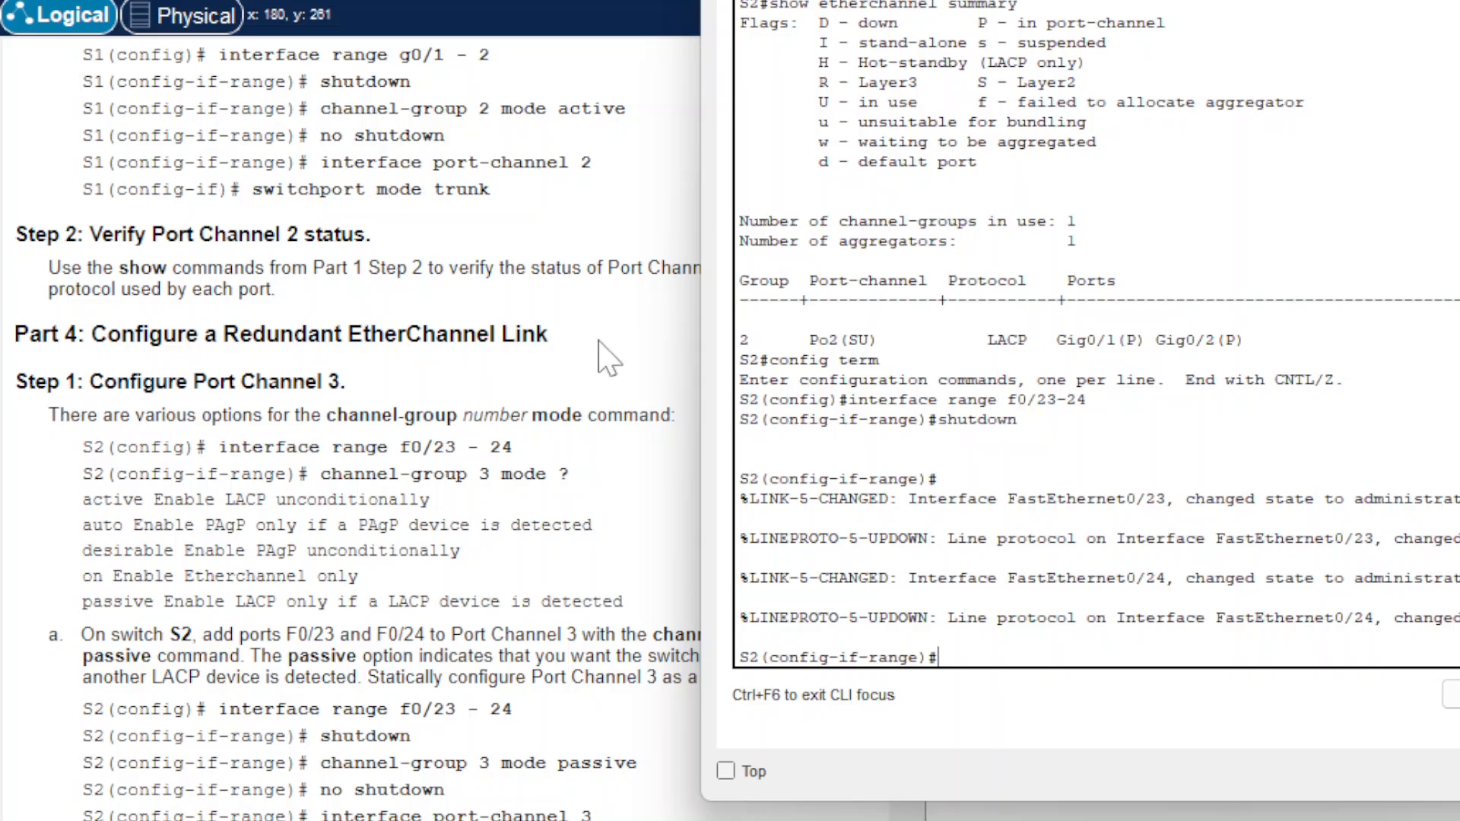
pyautogui.scroll(-2, 350, 426)
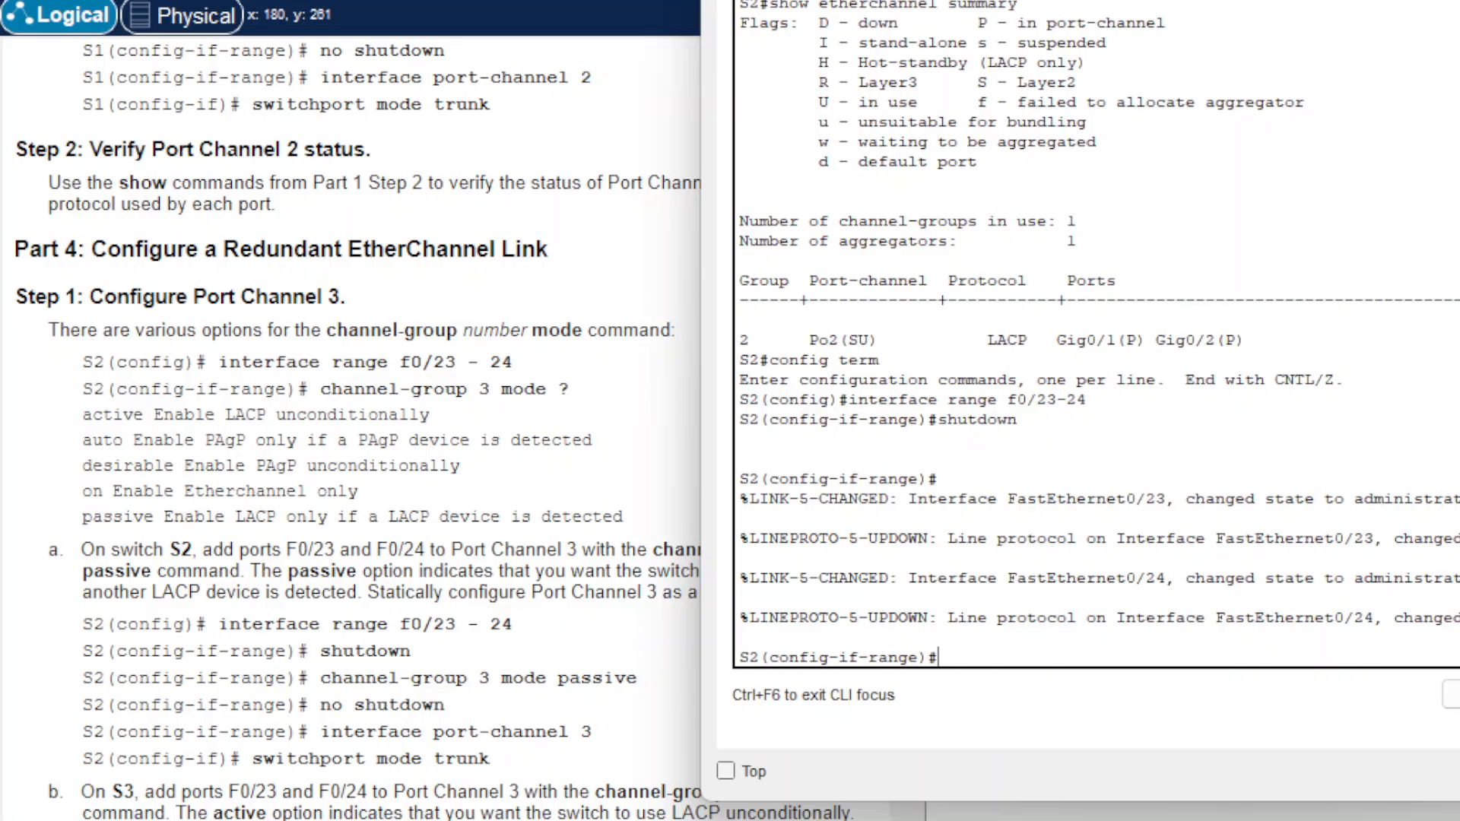
pyautogui.write('channel-group 3')
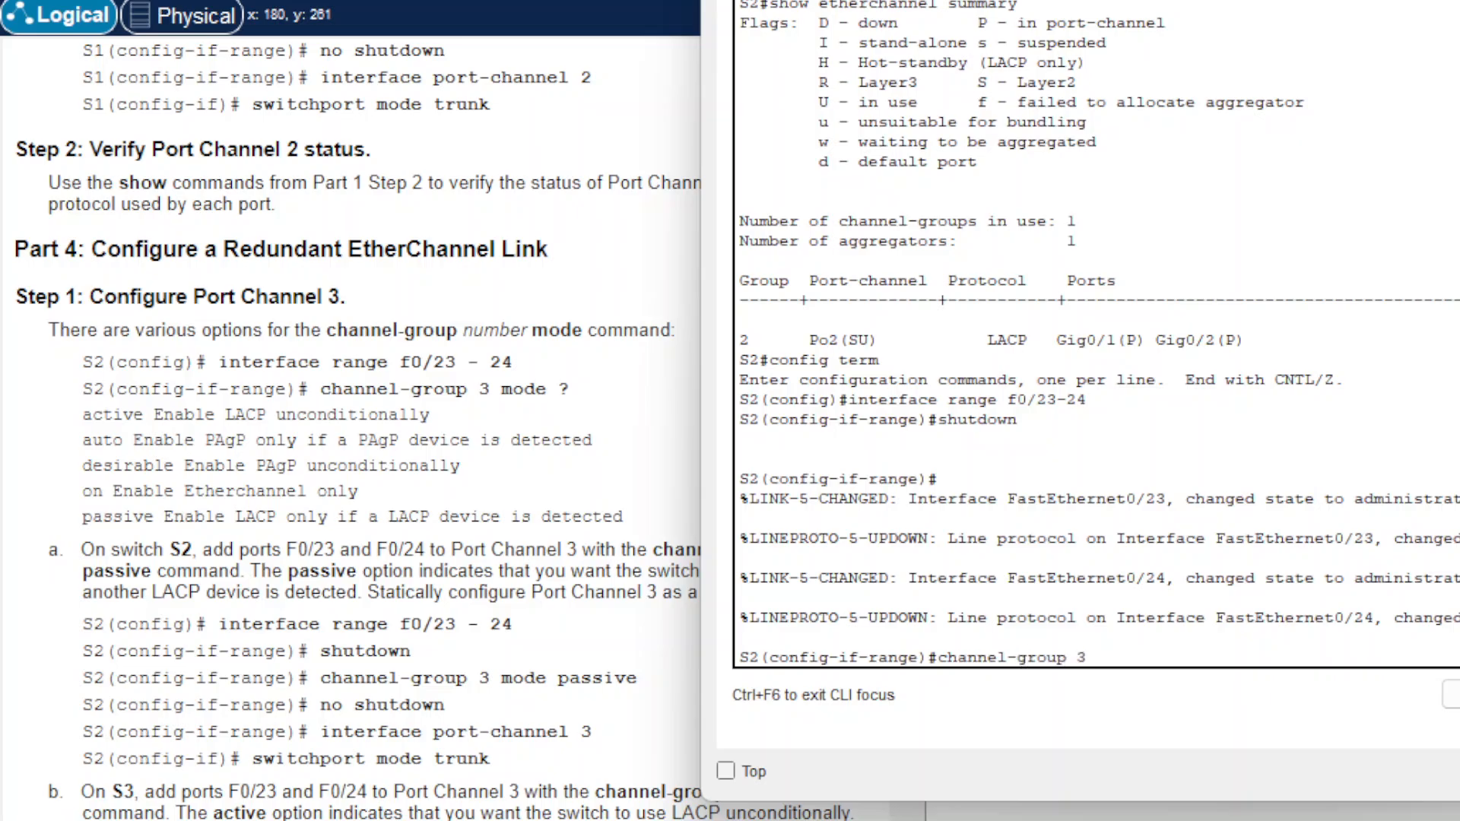
pyautogui.write(' mode ?')
pyautogui.press('Return')
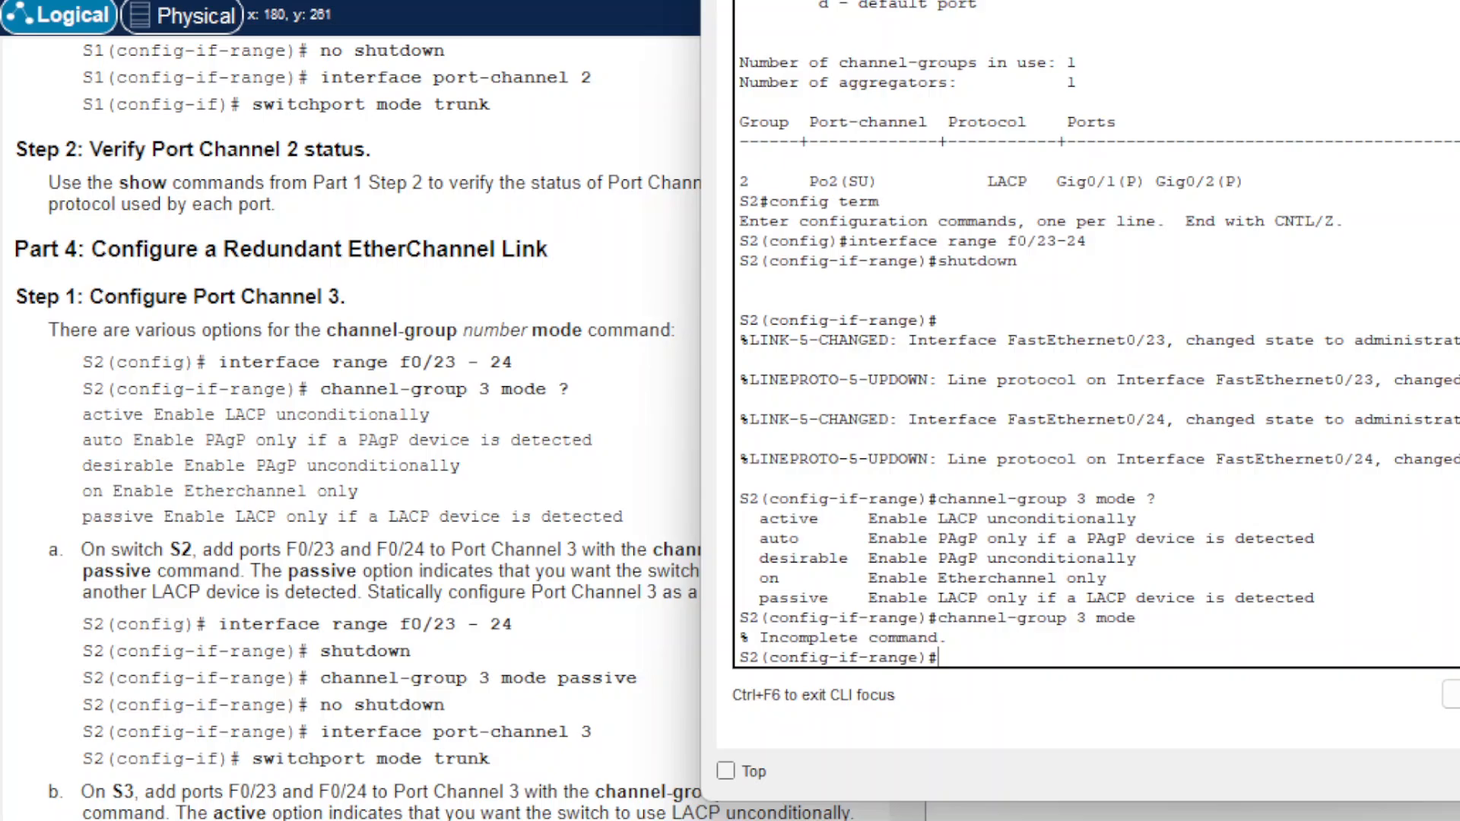
# Step: Add the selected f0/23-24 ports on S2 to Port Channel 3 with channel-group 3 mode passive
pyautogui.press('Up')
pyautogui.write('passive')
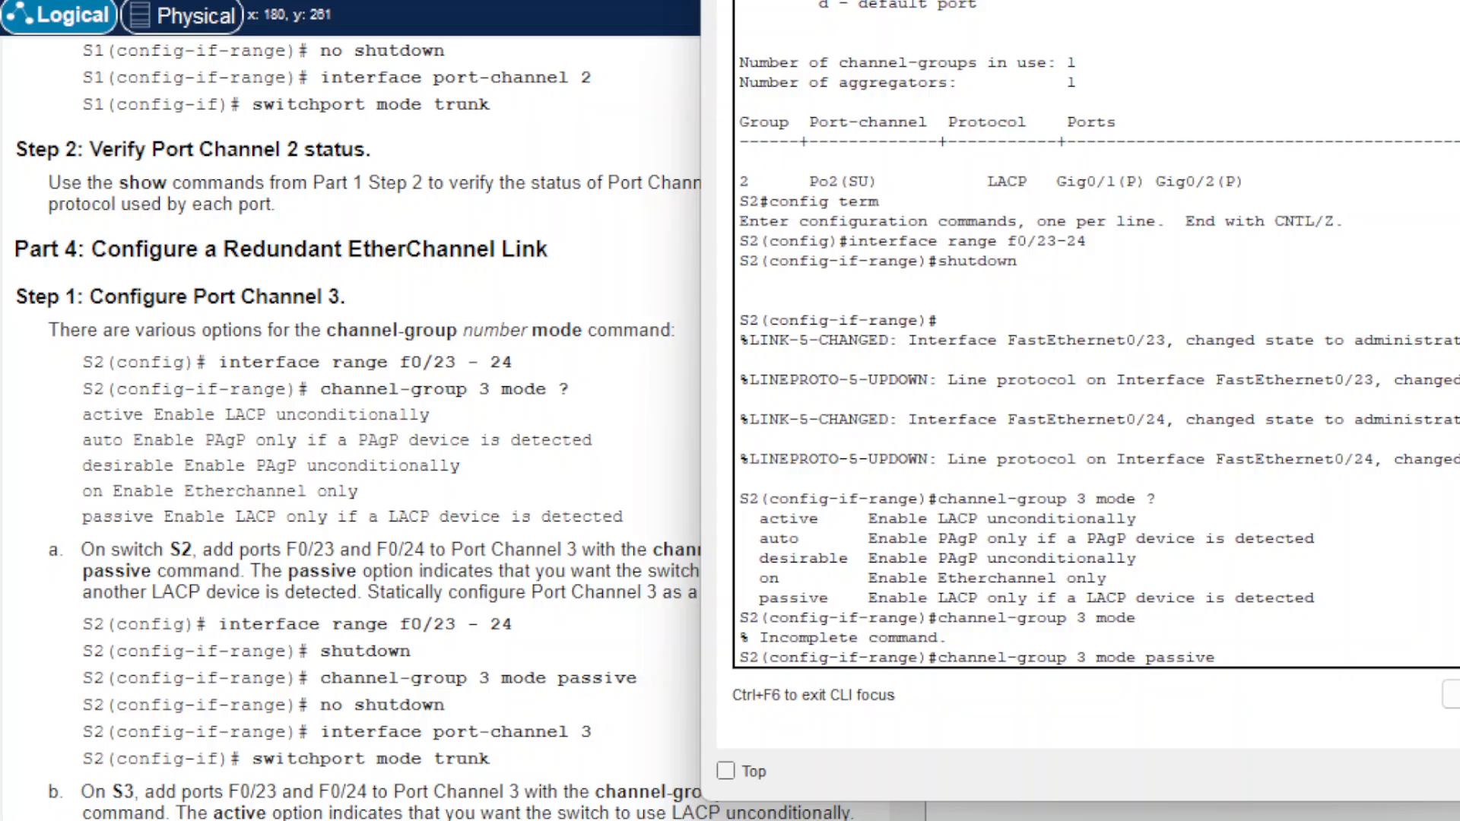
pyautogui.press('Return')
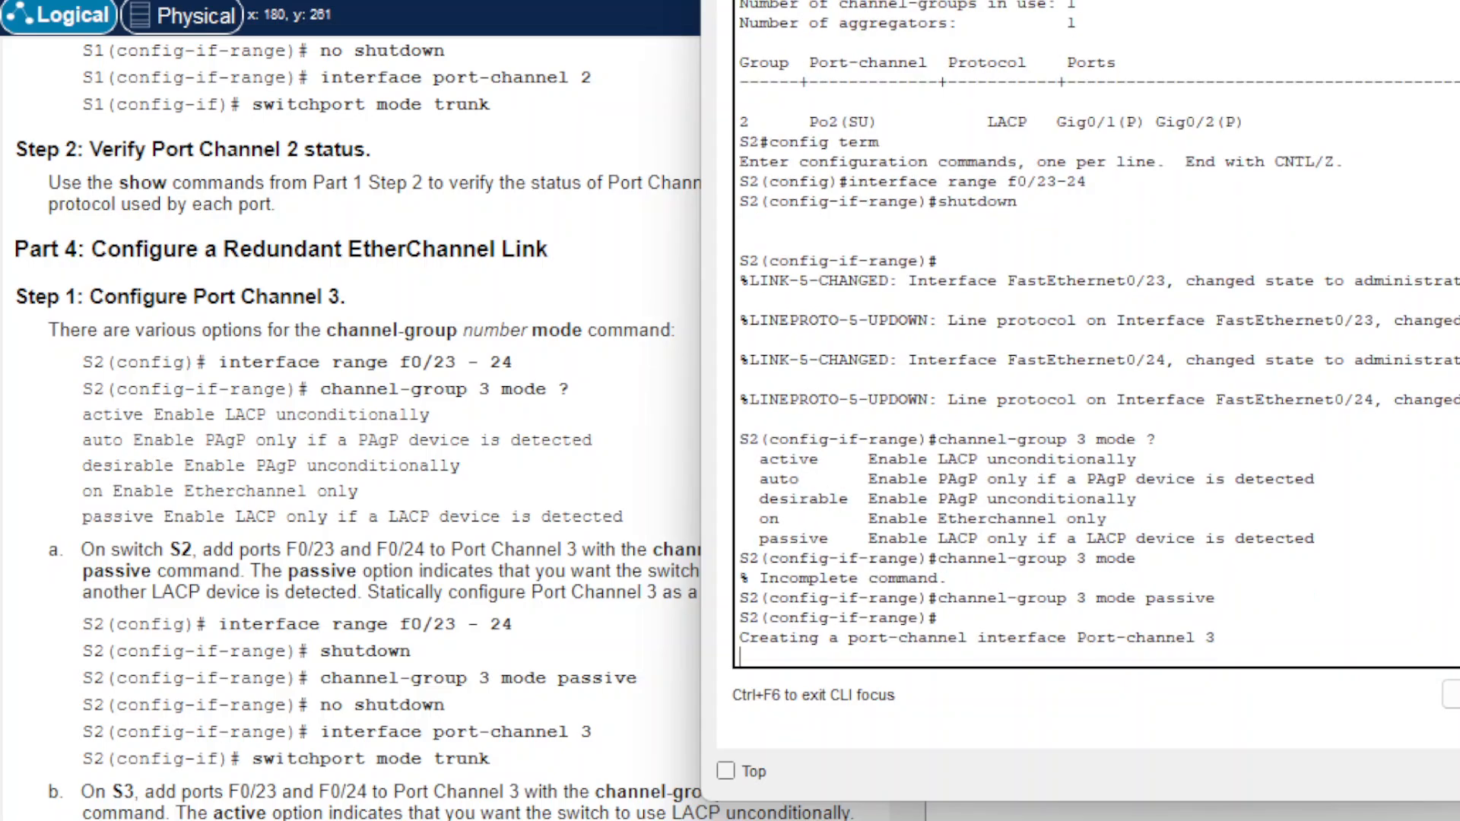
pyautogui.press('Return')
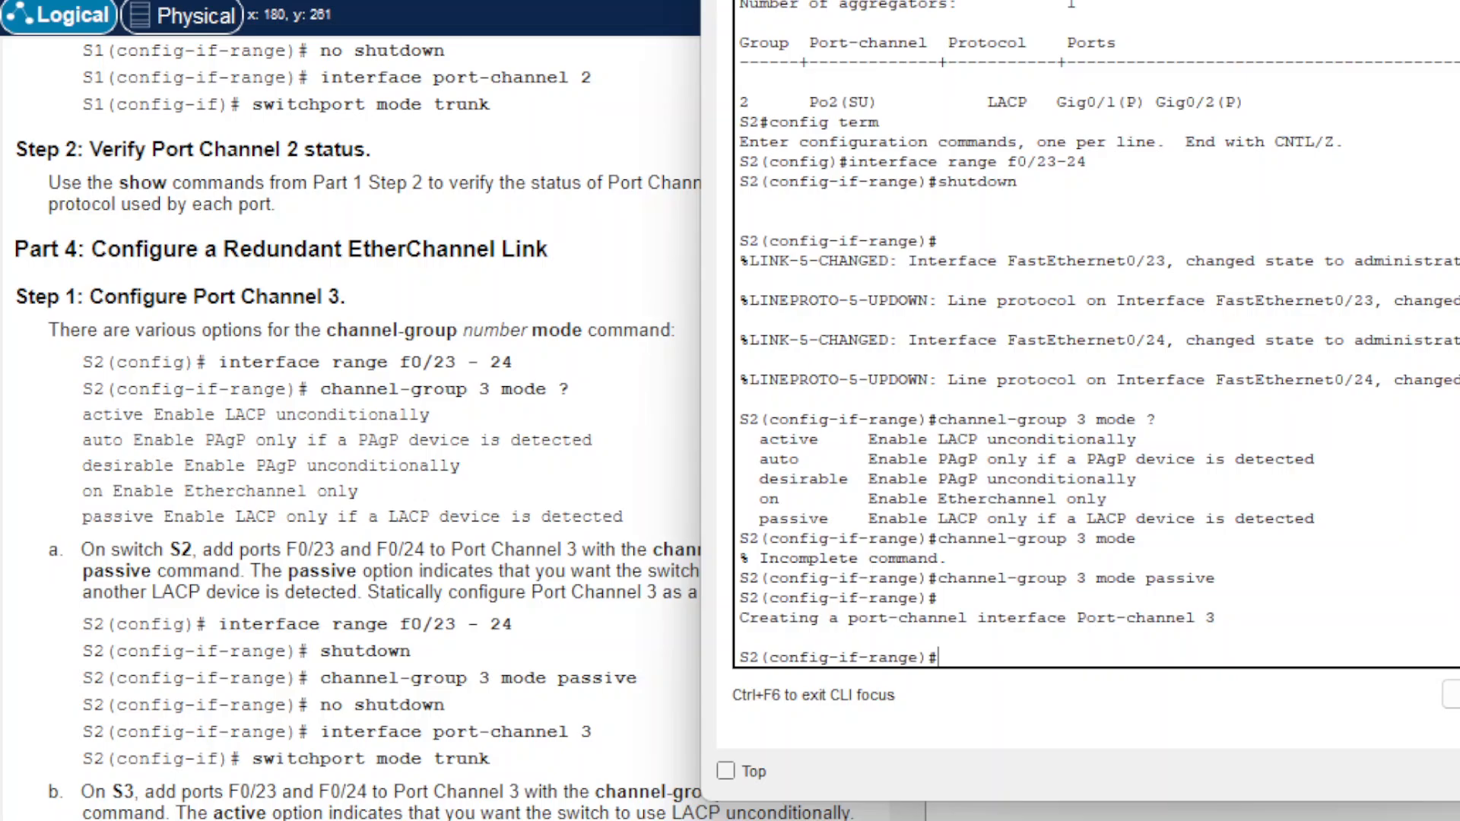
# Step: Bring the f0/23-24 ports on S2 back up with no shutdown
pyautogui.write('no shutdwon')
pyautogui.press('BackSpace')
pyautogui.press('BackSpace')
pyautogui.press('BackSpace')
pyautogui.write('own')
pyautogui.press('Return')
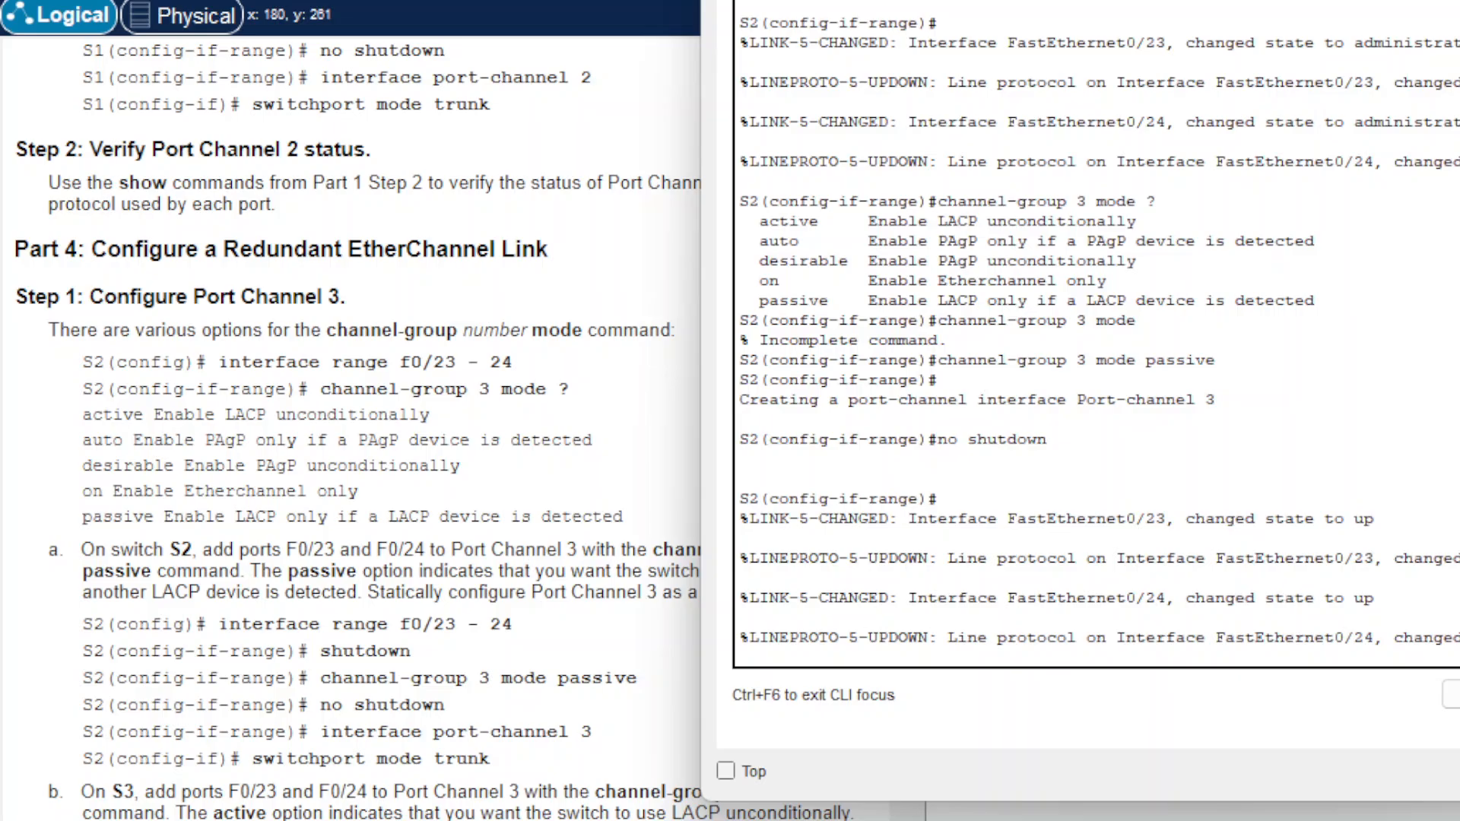
pyautogui.press('Return')
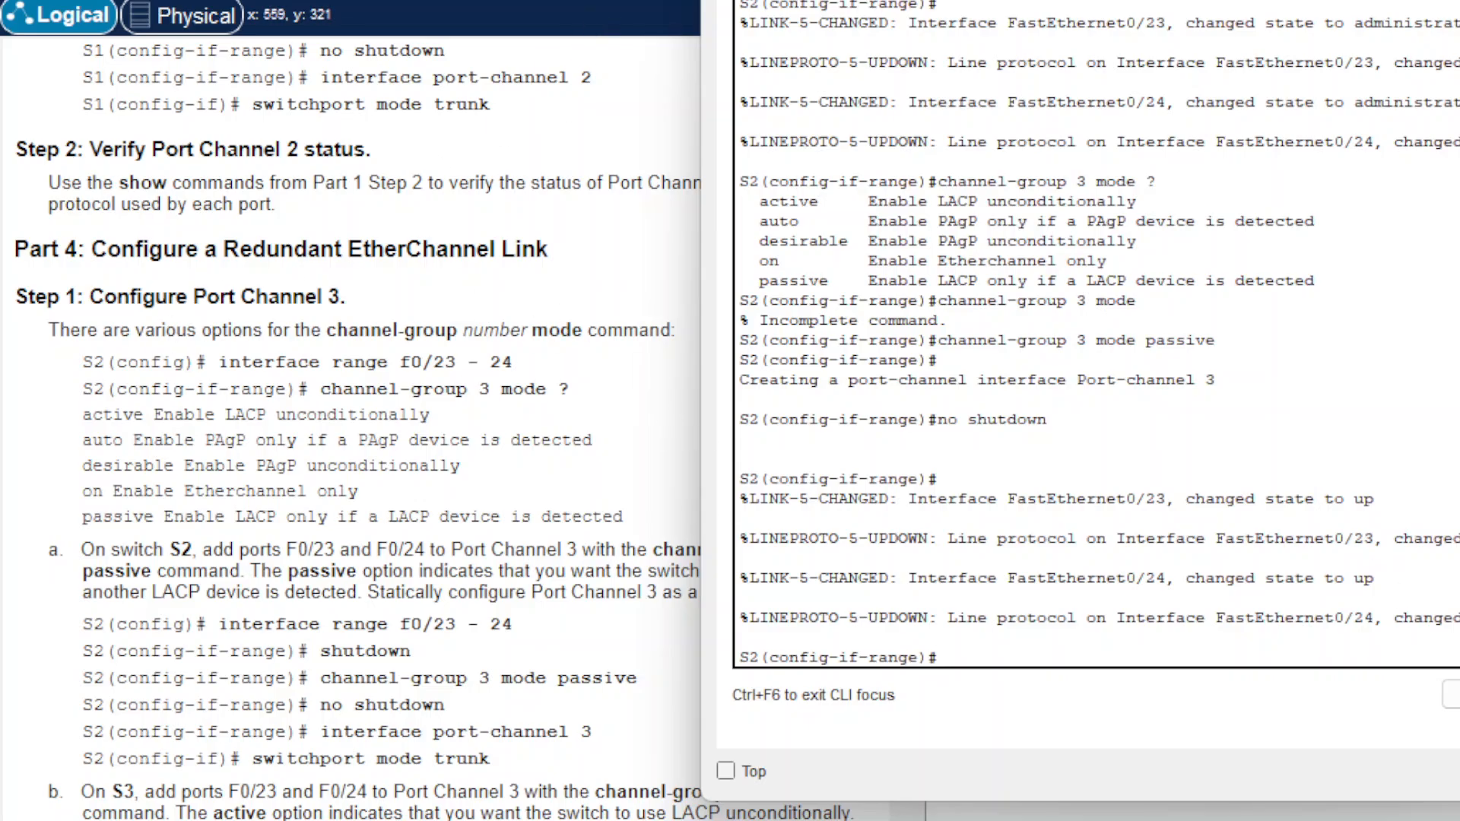
# Step: Check the Port Channel Table for the channel group 3 ports and open the S3 console at its prompt
pyautogui.moveTo(912, 2); pyautogui.dragTo(1323, 9)
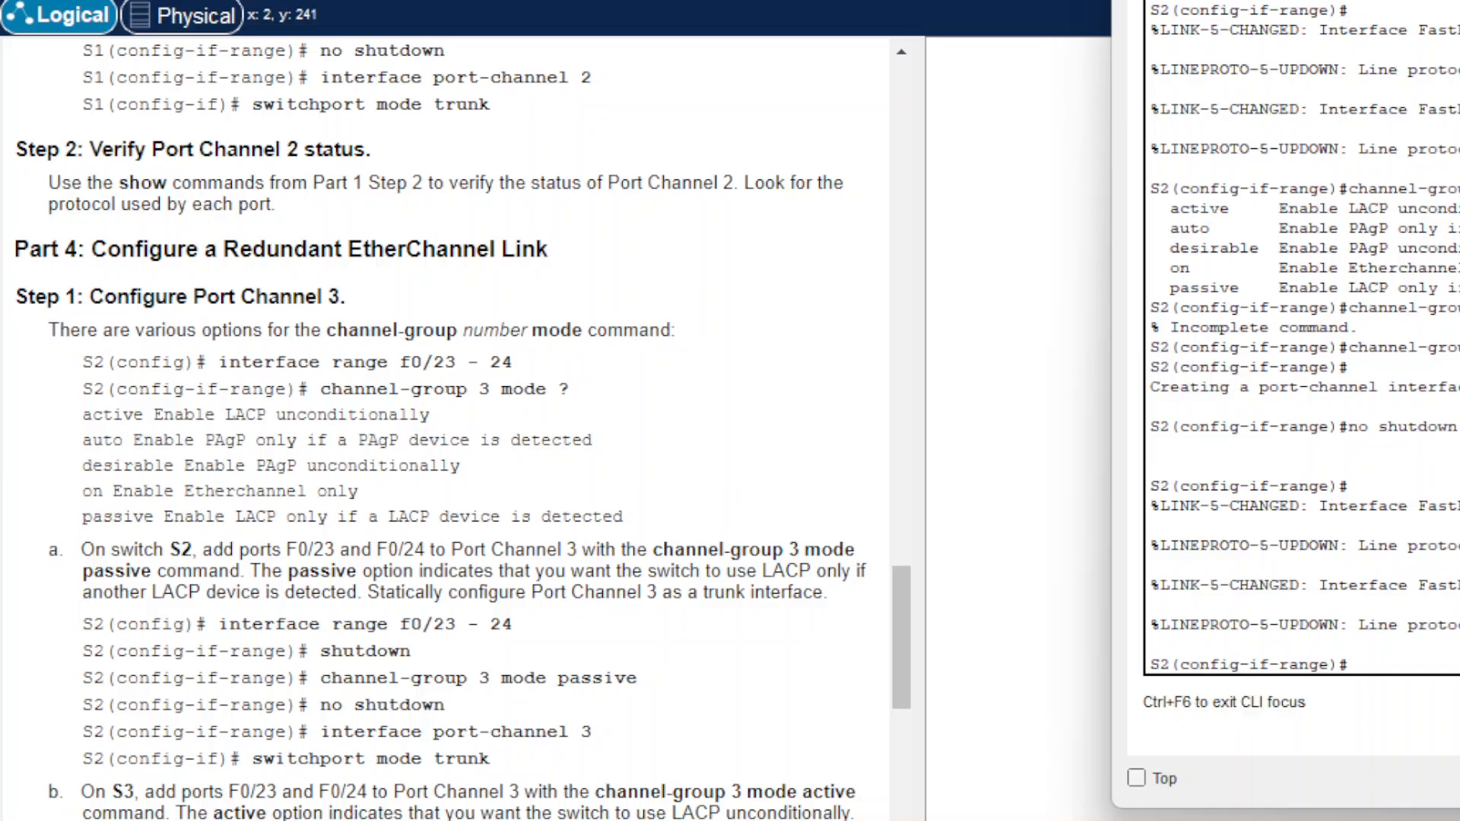
pyautogui.scroll(20, 723, 530)
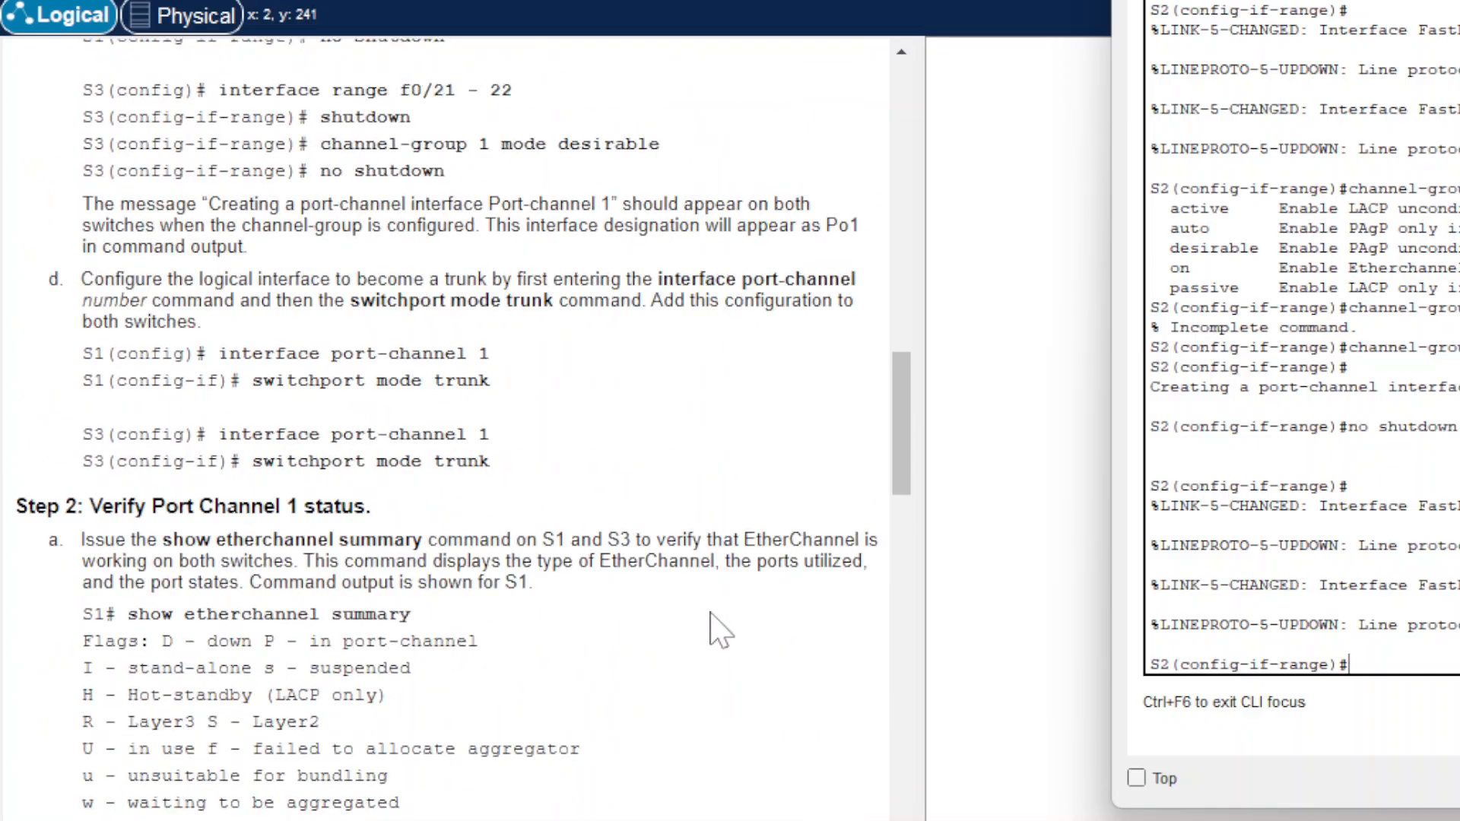
pyautogui.scroll(6, 724, 530)
pyautogui.scroll(-4, 726, 524)
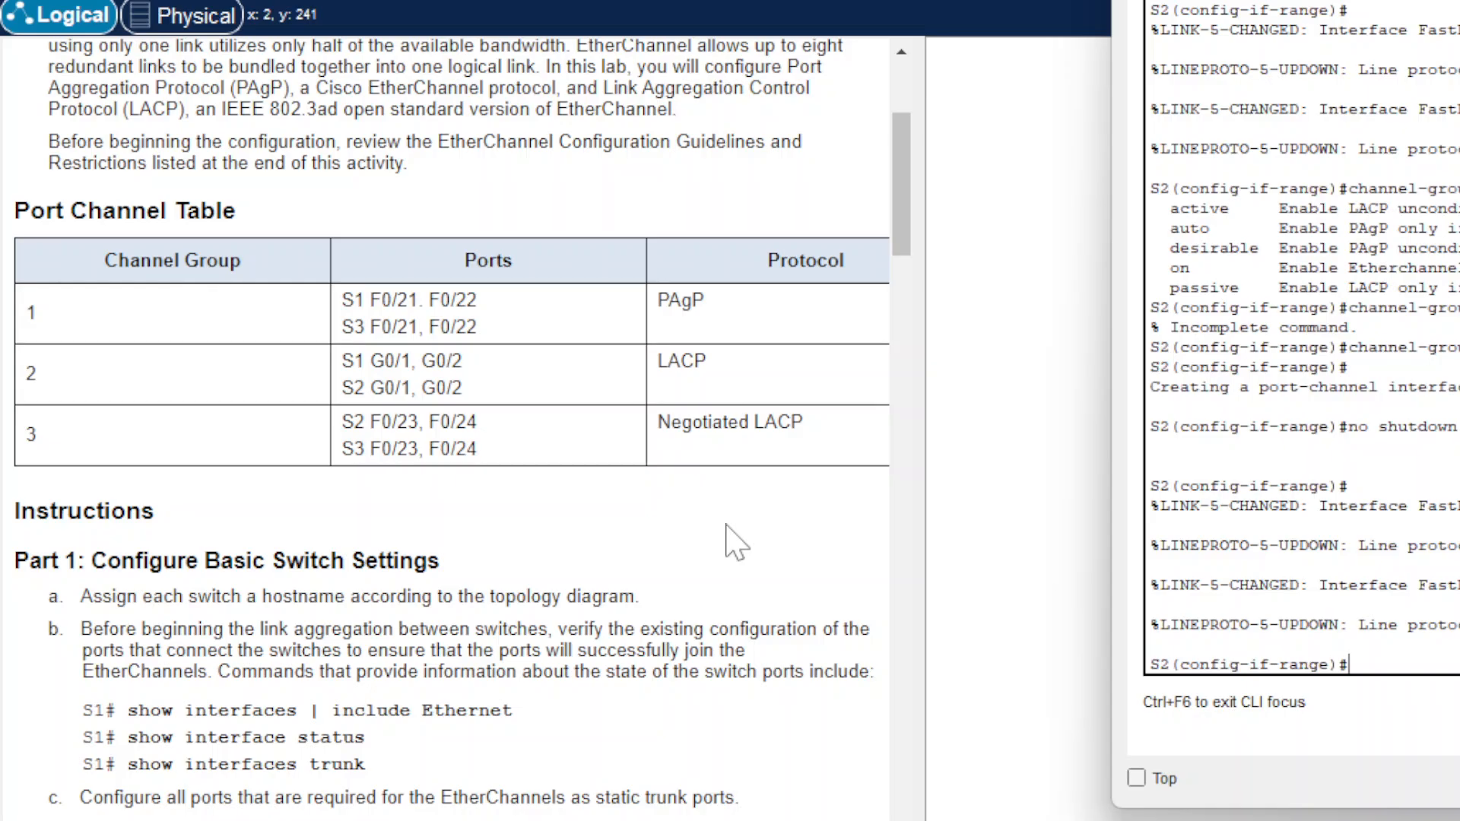
pyautogui.scroll(-6, 726, 542)
pyautogui.scroll(10, 726, 540)
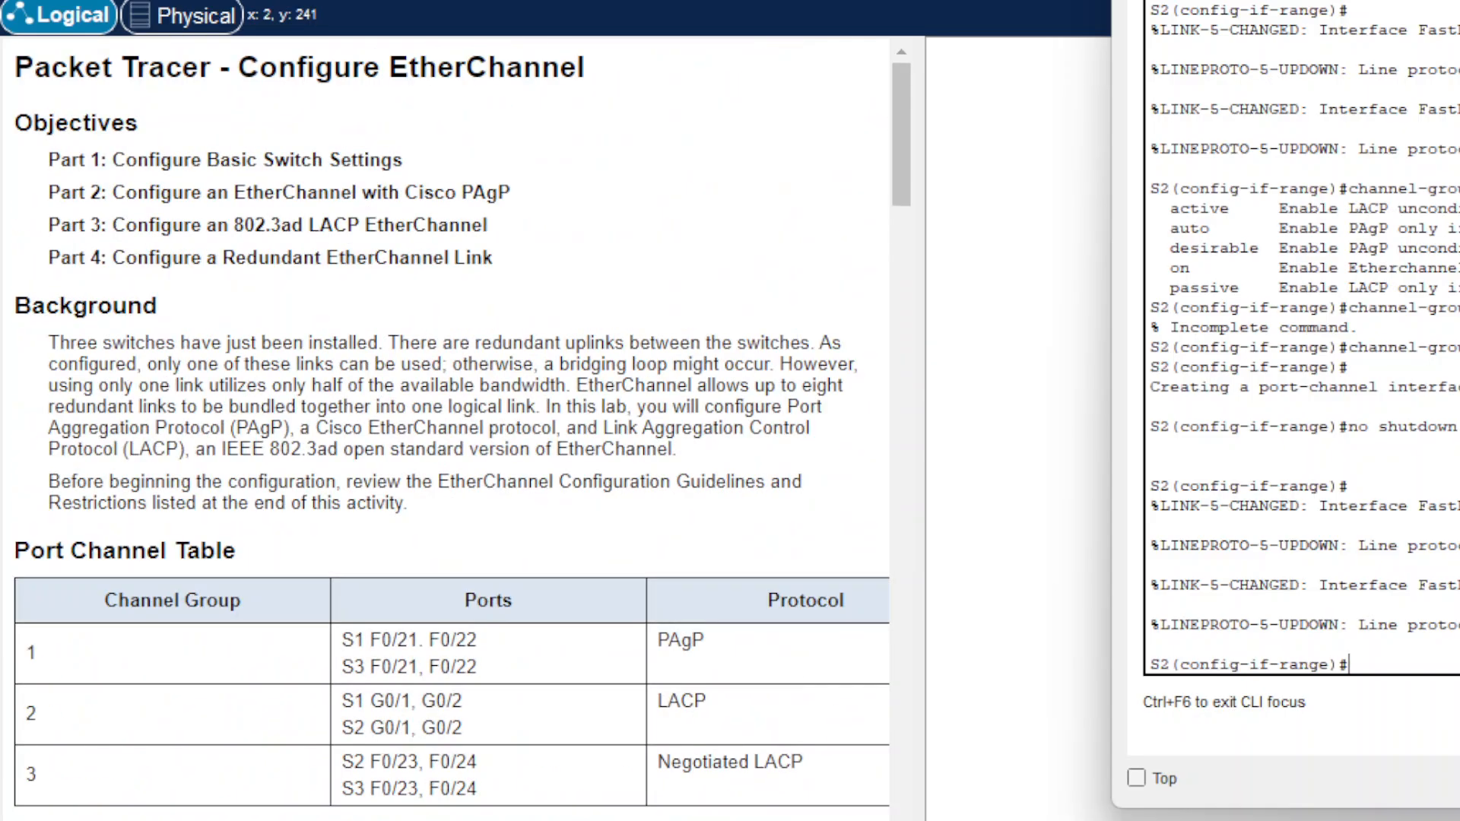
pyautogui.scroll(-4, 723, 537)
pyautogui.click(1459, 383)
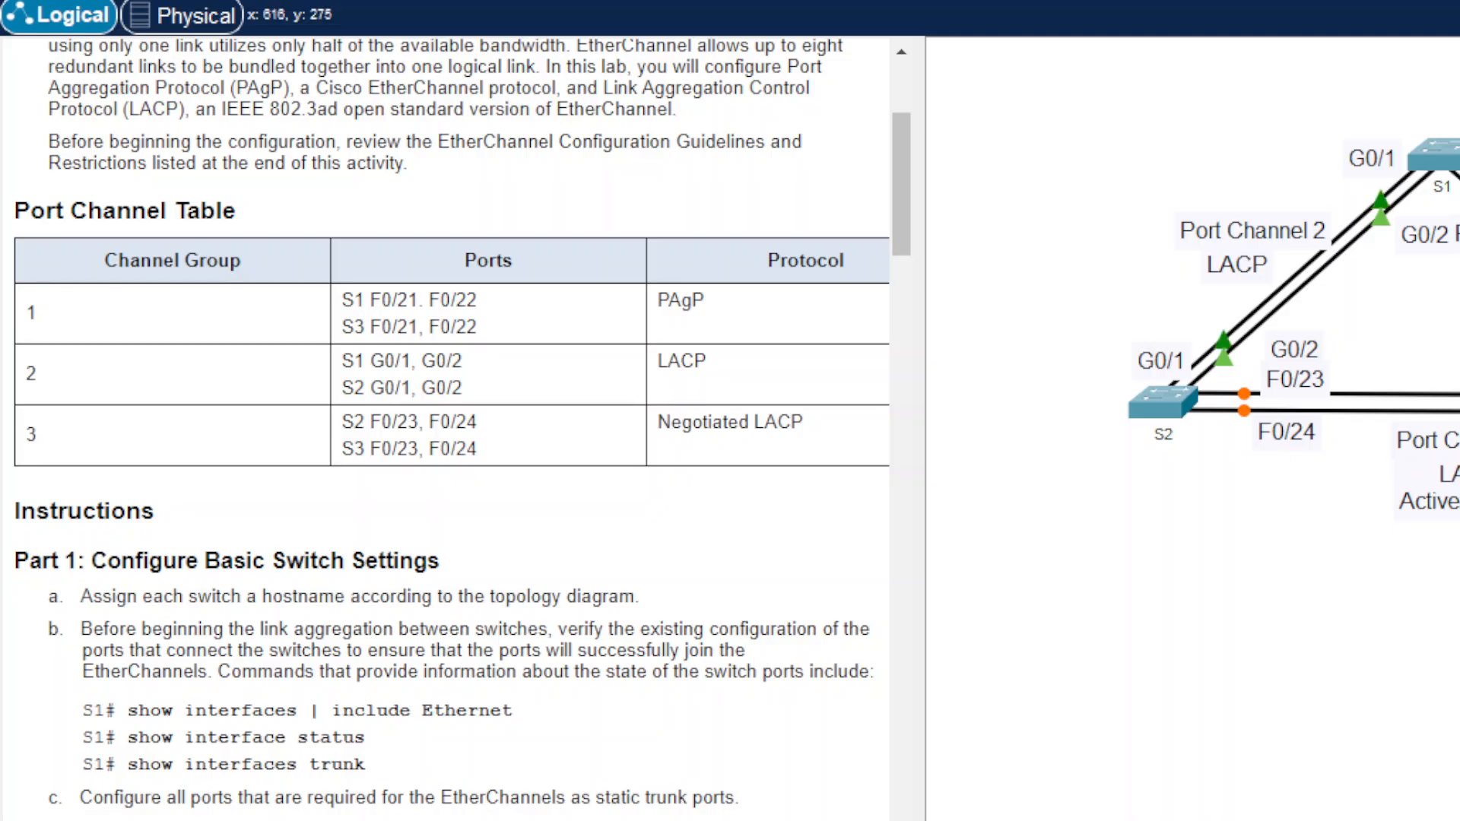
pyautogui.click(1459, 404)
pyautogui.click(1398, 624)
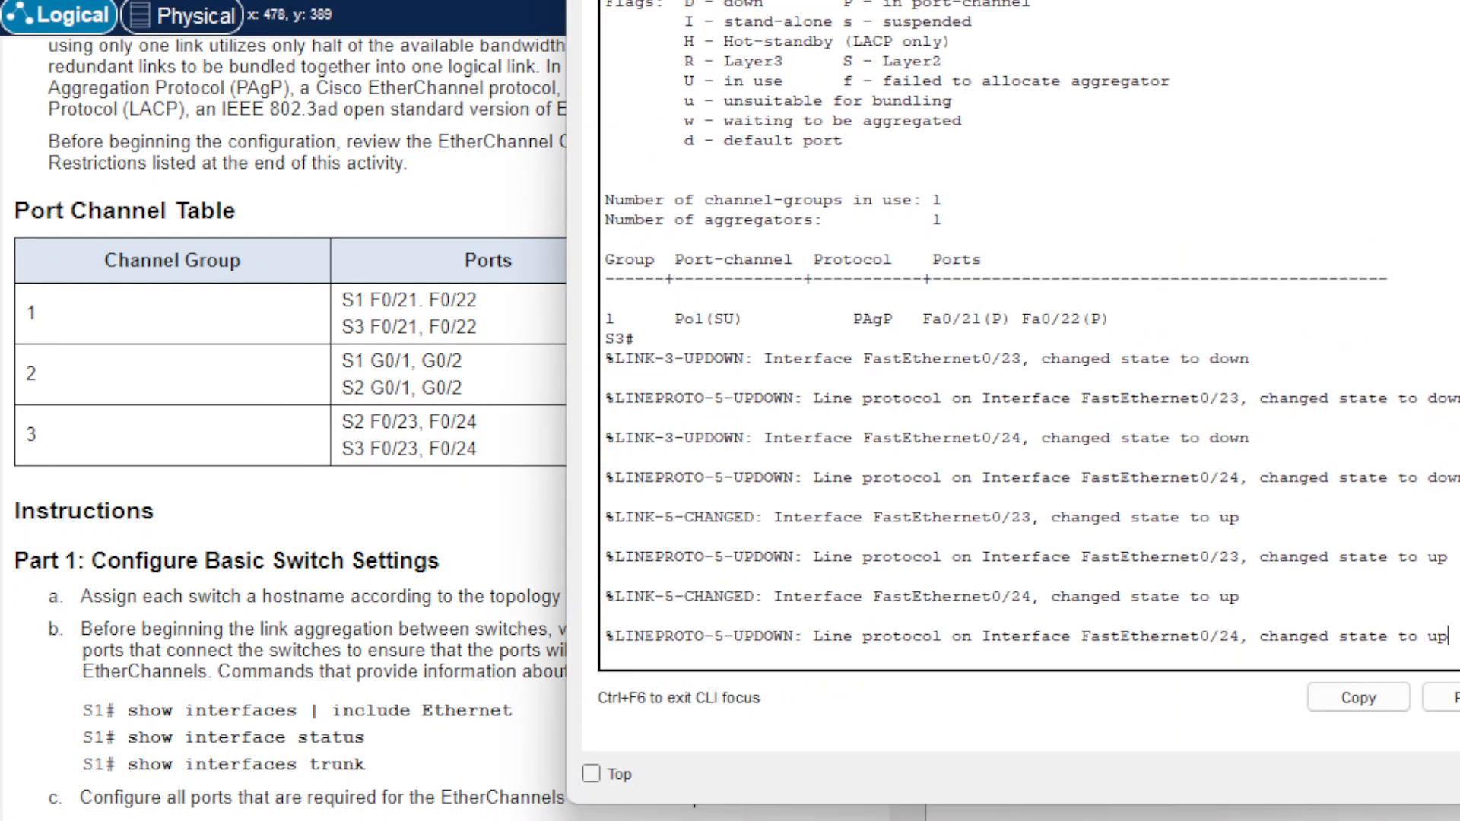
pyautogui.press('Return')
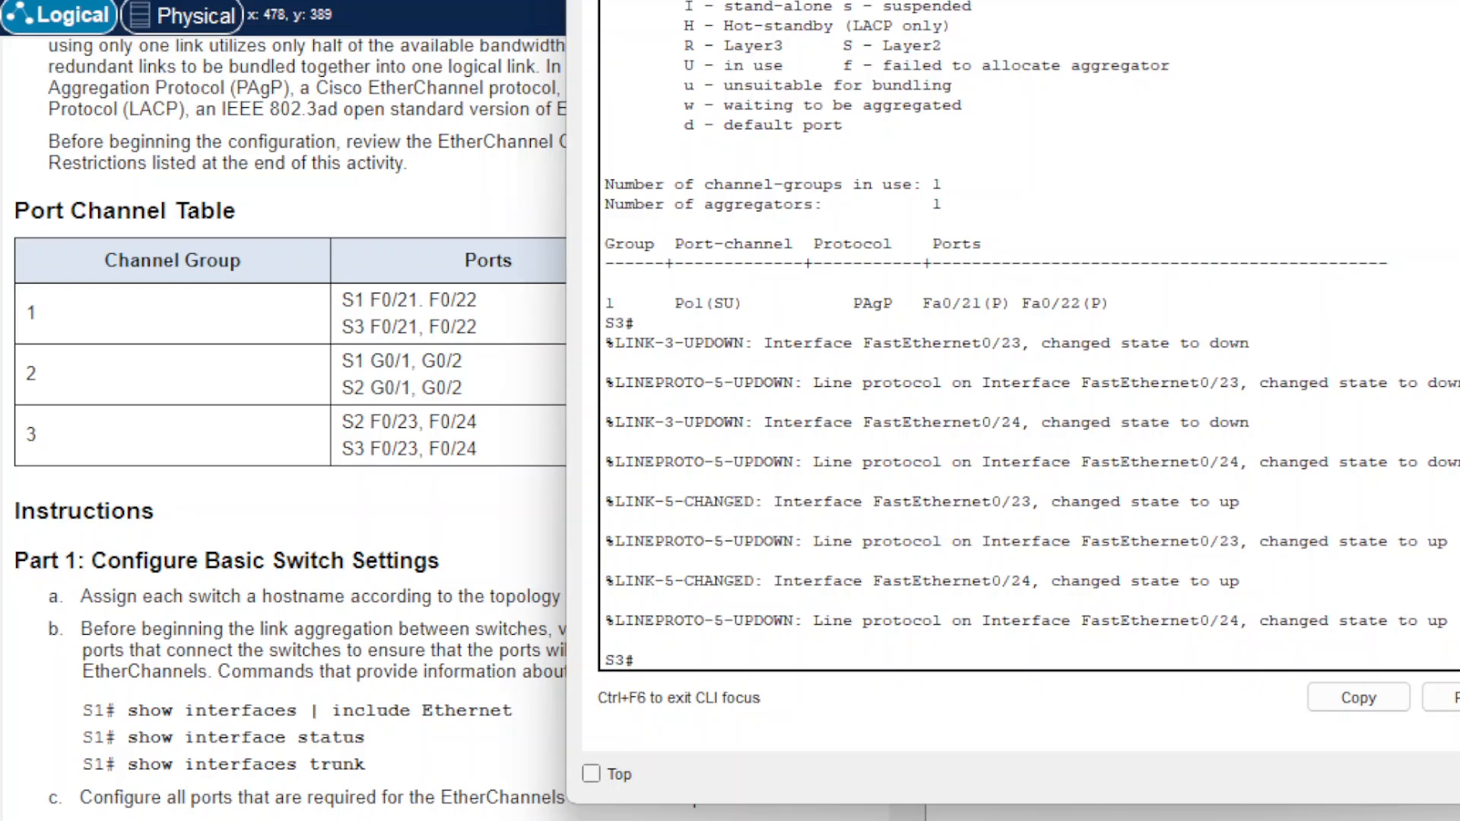
# Step: Review the channel group 3 ports and Part 4 instructions, and enter global configuration mode on S3 with config term
pyautogui.moveTo(912, 0); pyautogui.dragTo(1145, 15)
pyautogui.scroll(-15, 483, 669)
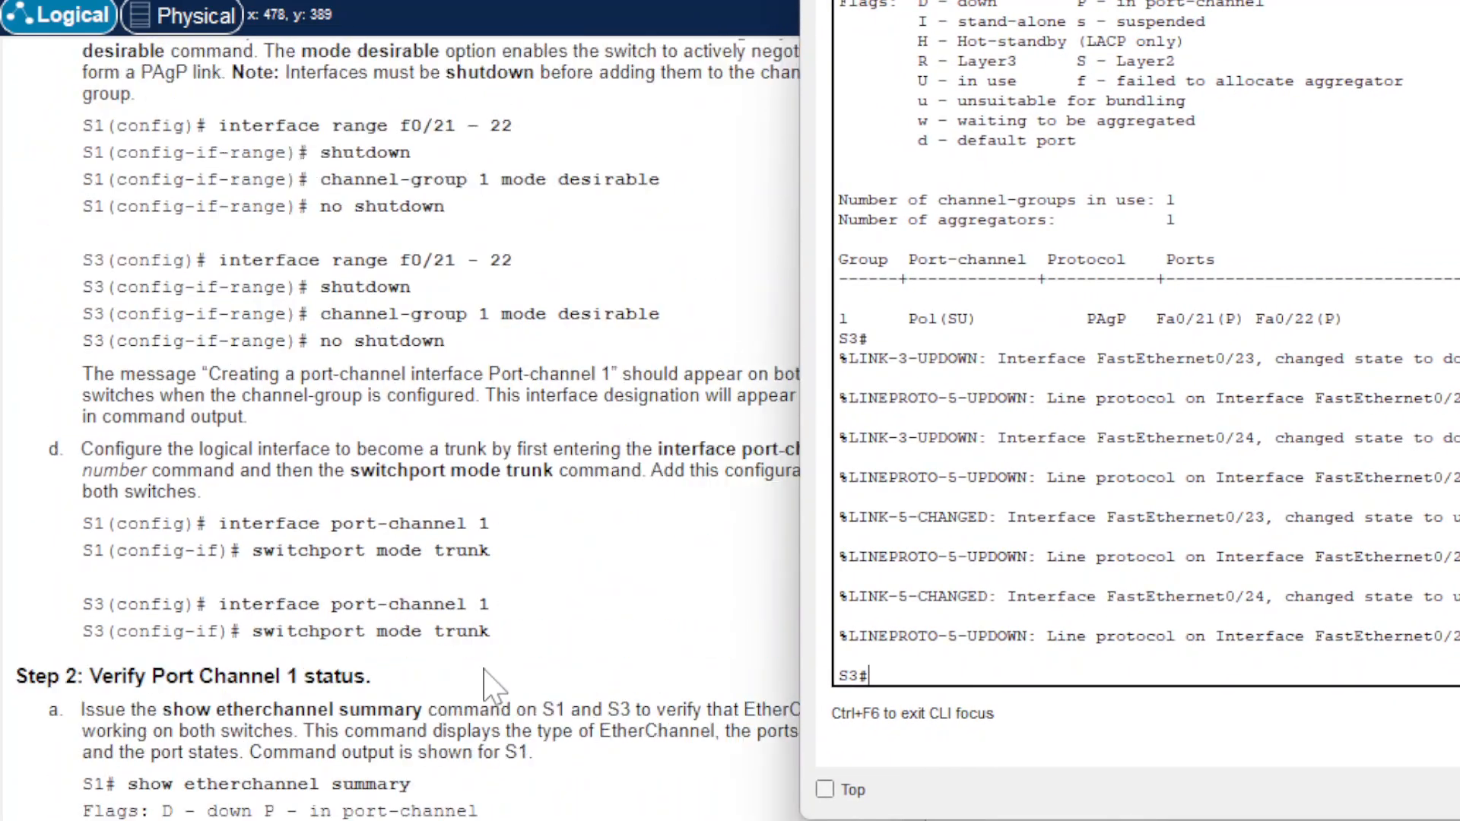
pyautogui.scroll(-20, 484, 669)
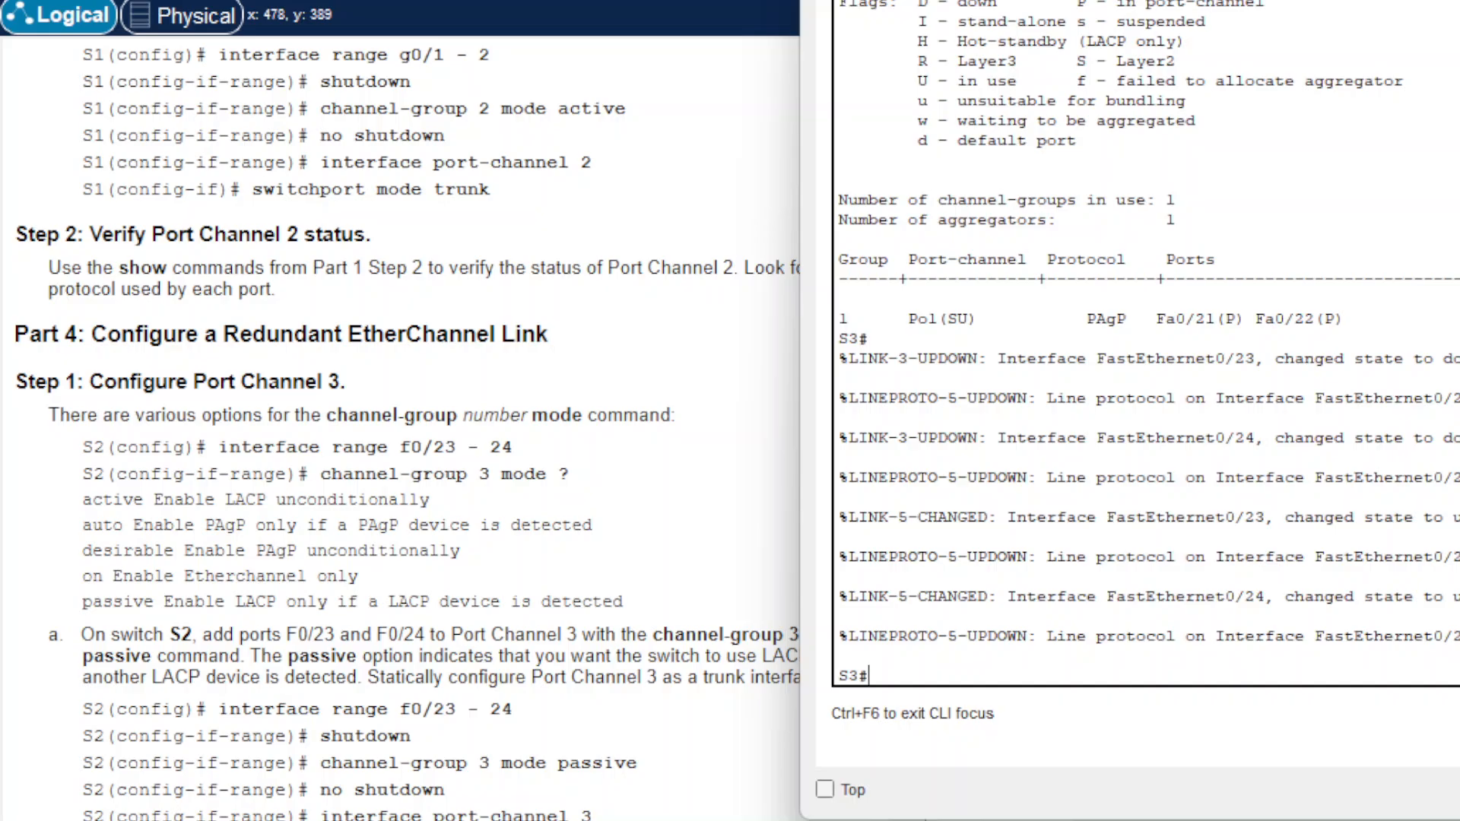
pyautogui.scroll(15, 688, 606)
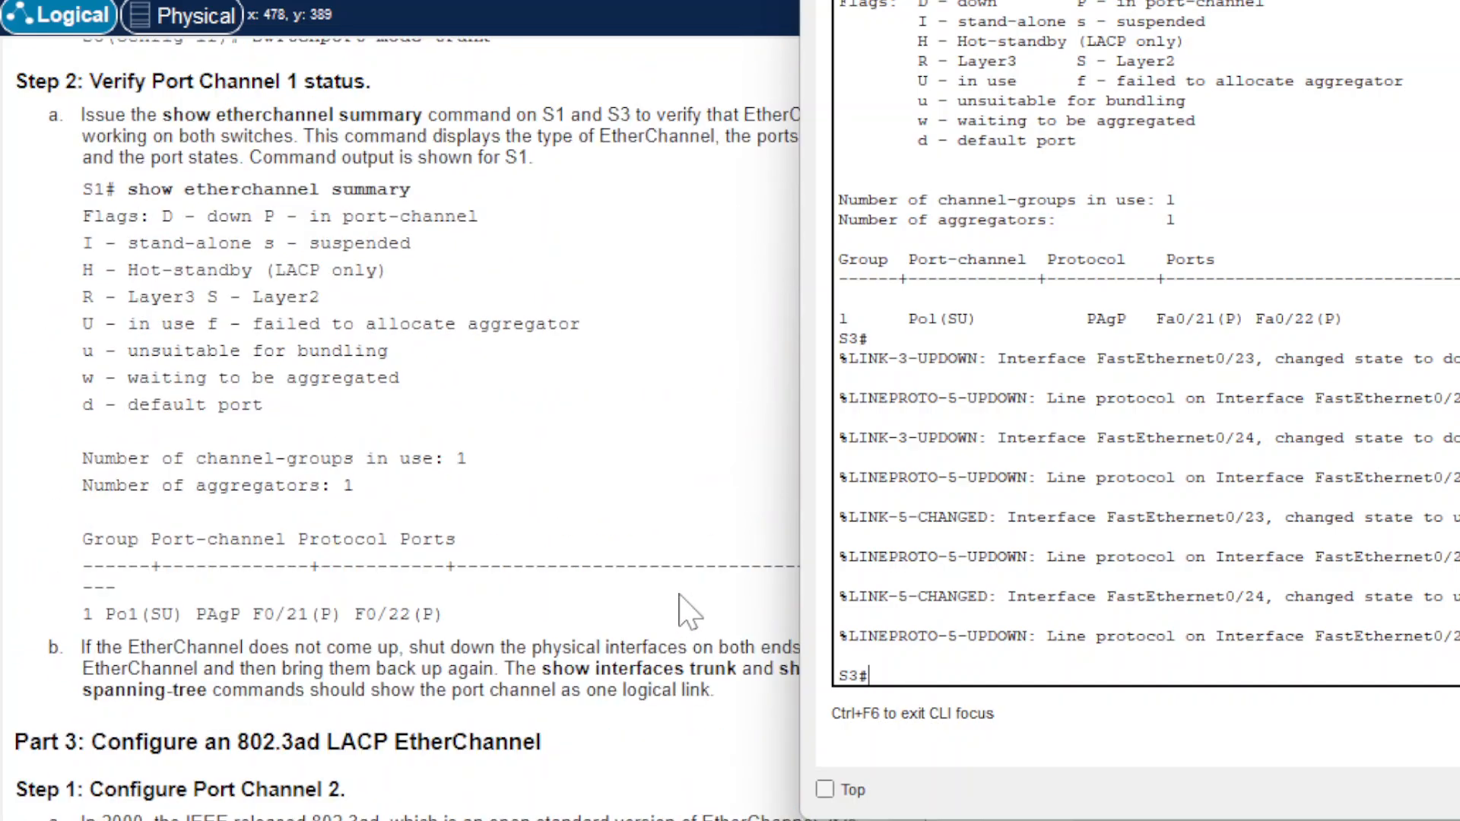
pyautogui.scroll(10, 688, 606)
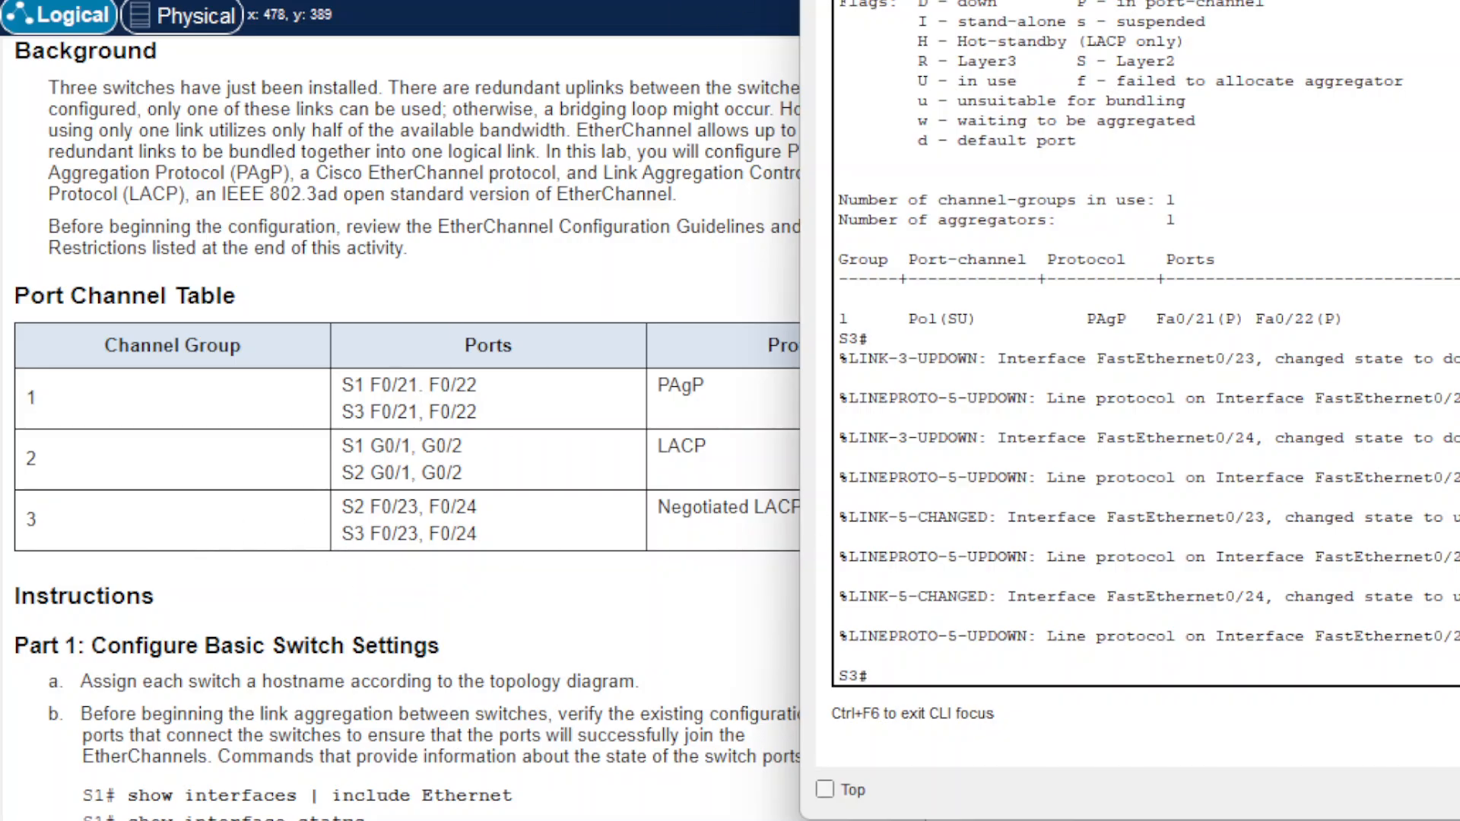
pyautogui.scroll(-20, 690, 749)
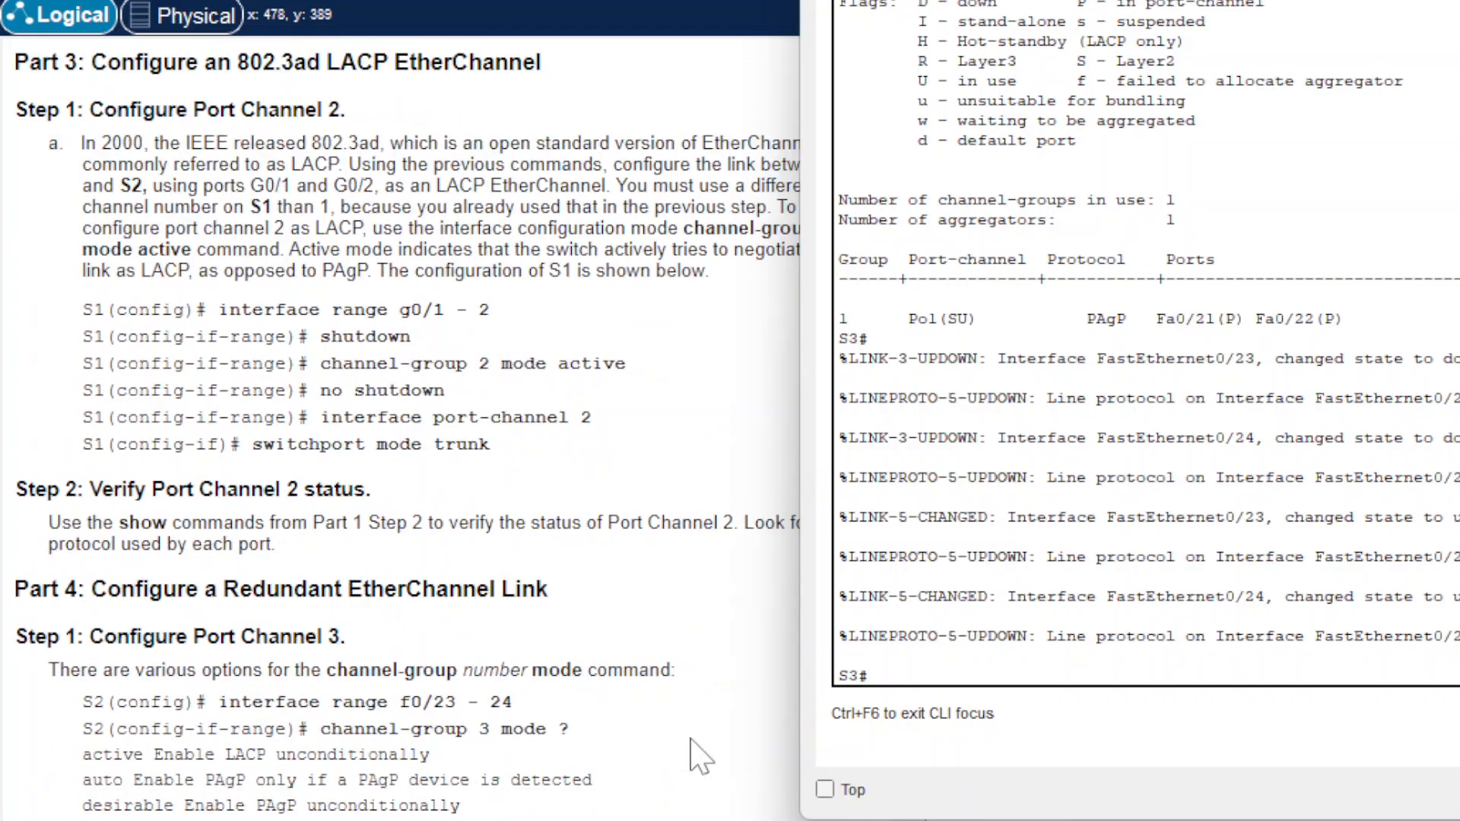
pyautogui.scroll(-3, 699, 757)
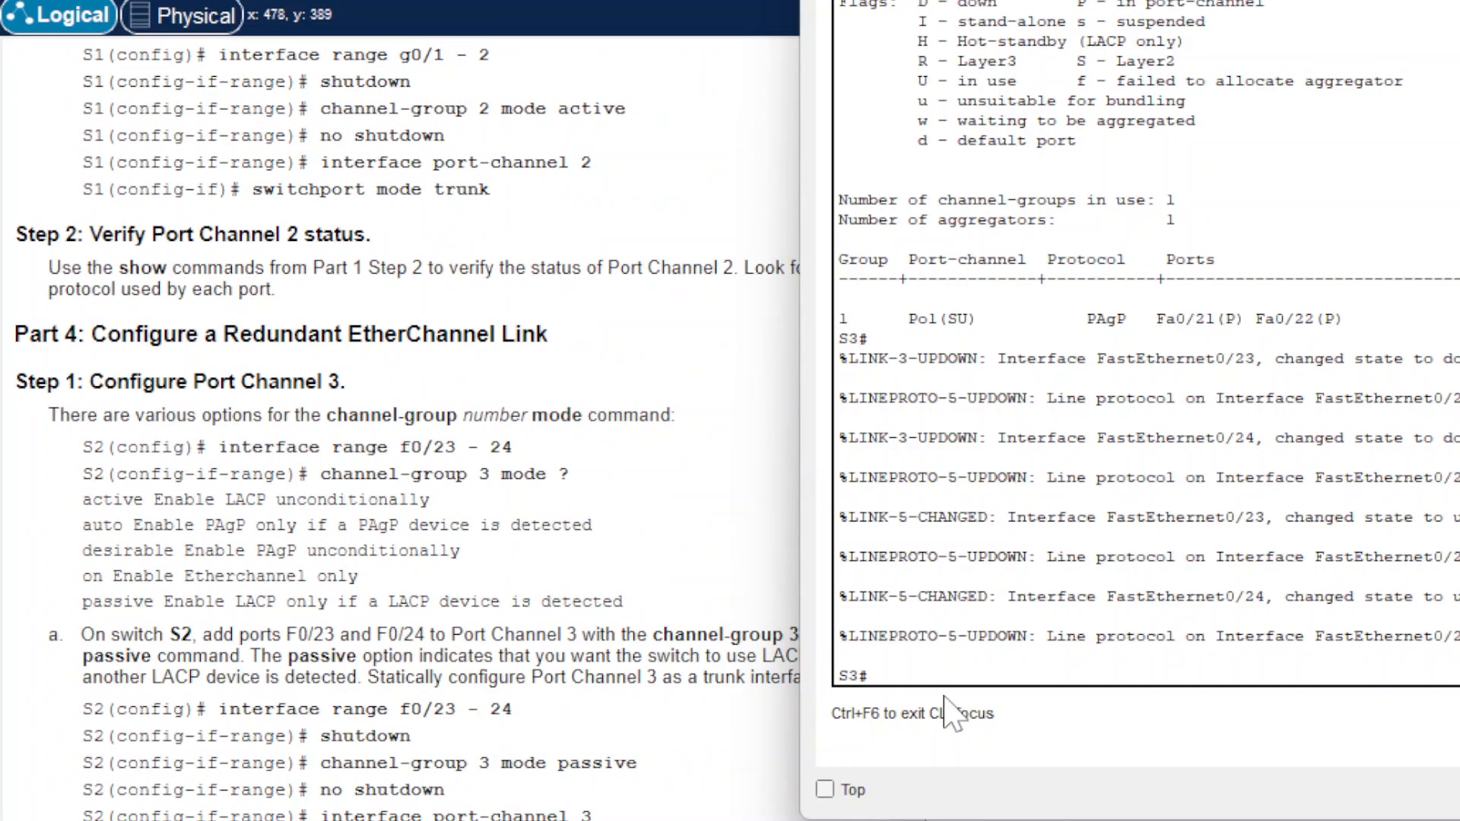
pyautogui.write('config term')
pyautogui.press('Return')
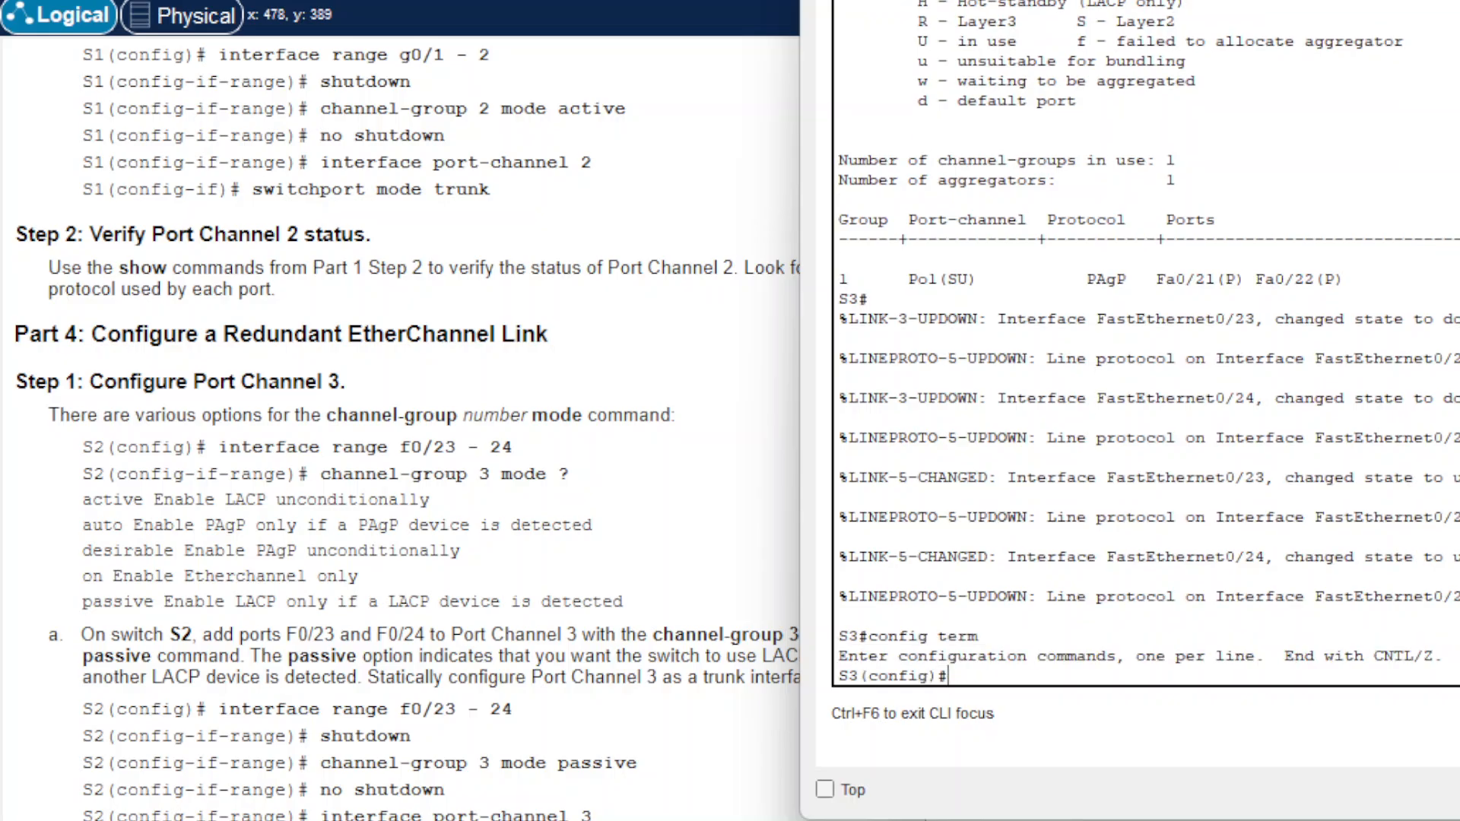
# Step: Select the ports on S3 with interface range f0/23-24 and disable them with shutdown
pyautogui.moveTo(1125, 10); pyautogui.dragTo(976, 0)
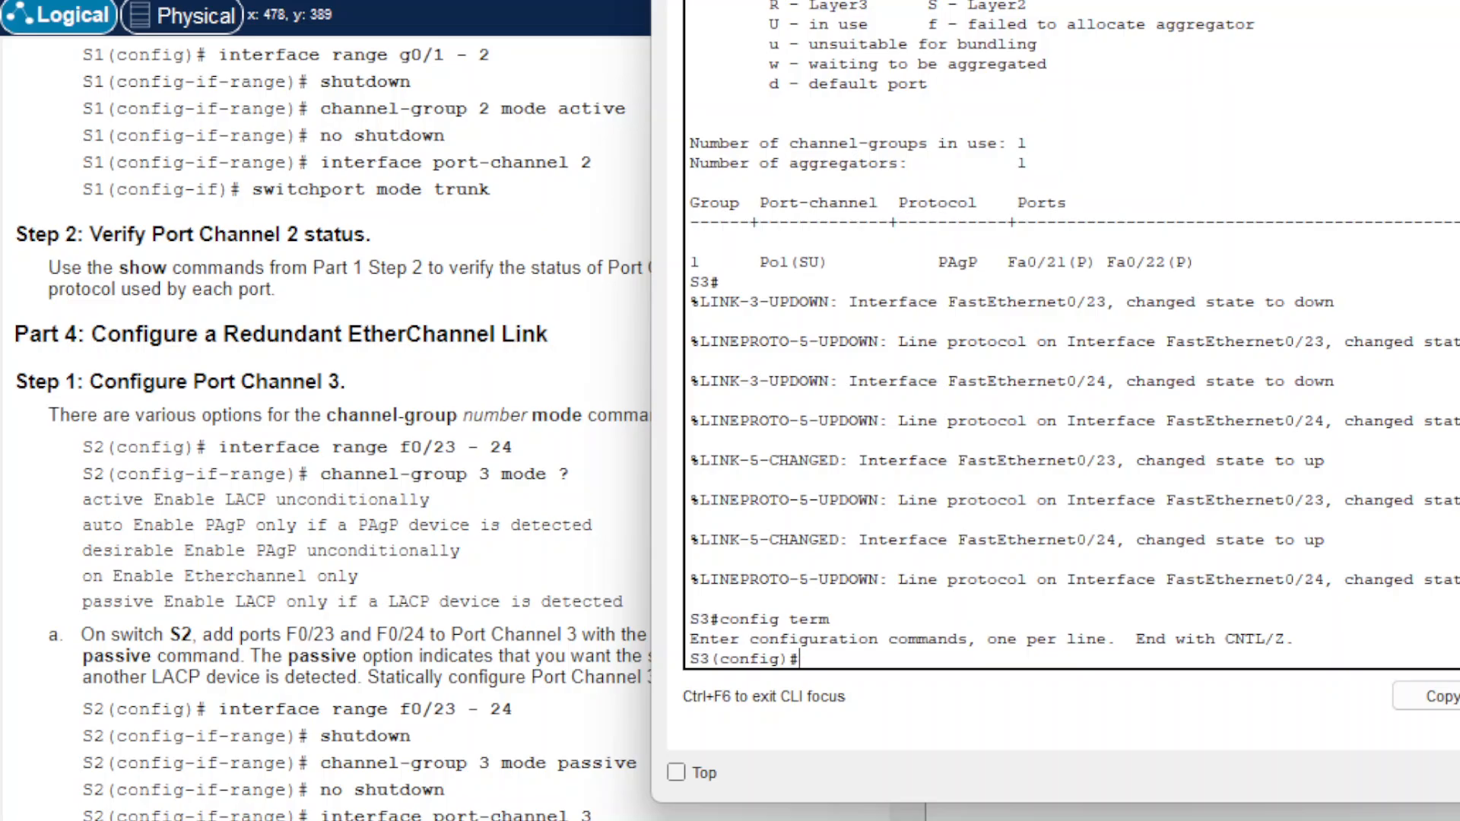
pyautogui.write('interfc')
pyautogui.press('BackSpace')
pyautogui.write('ace range')
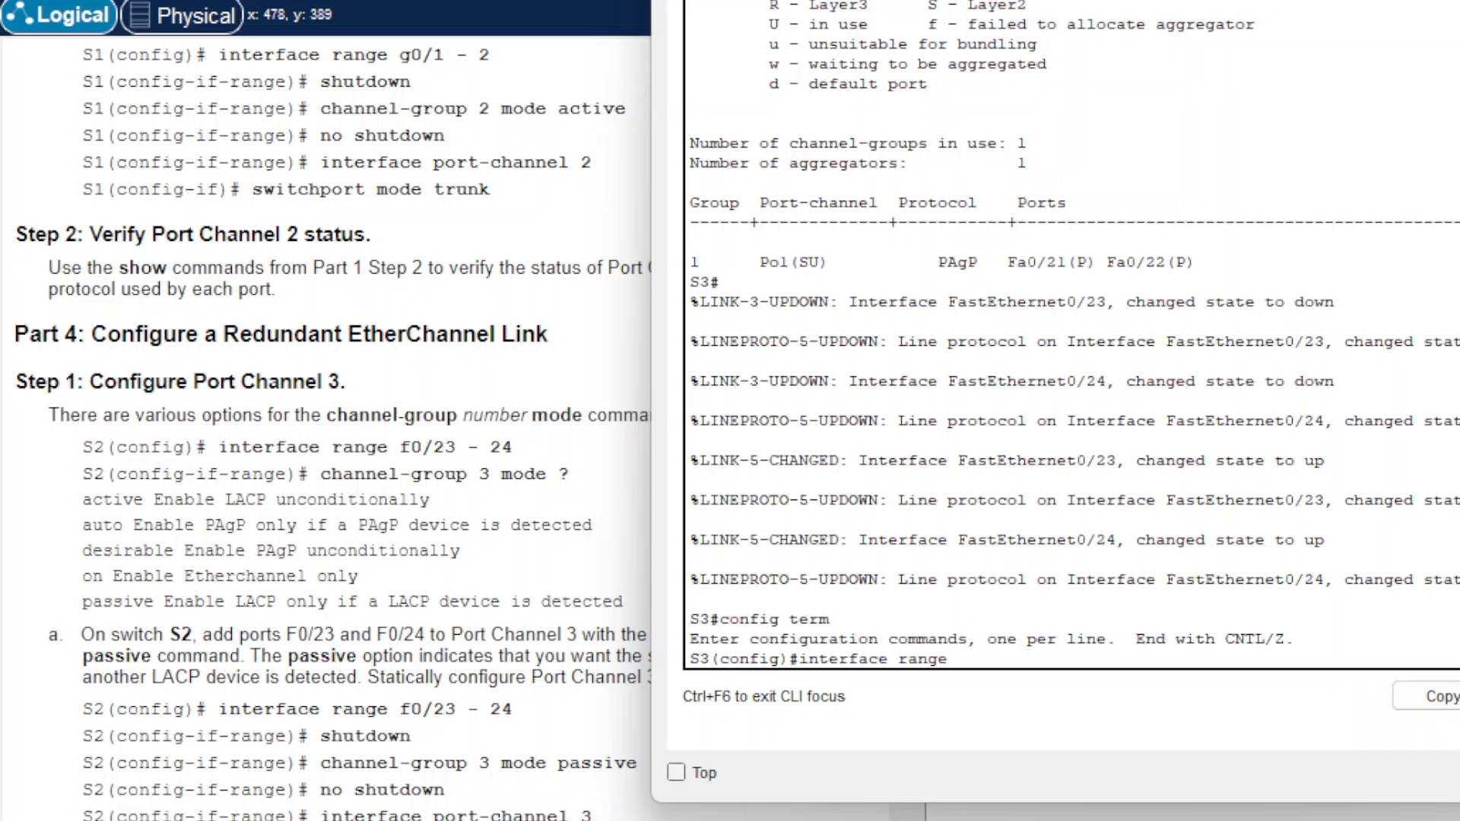
pyautogui.write(' f0/23-23')
pyautogui.press('BackSpace')
pyautogui.write('4')
pyautogui.press('Return')
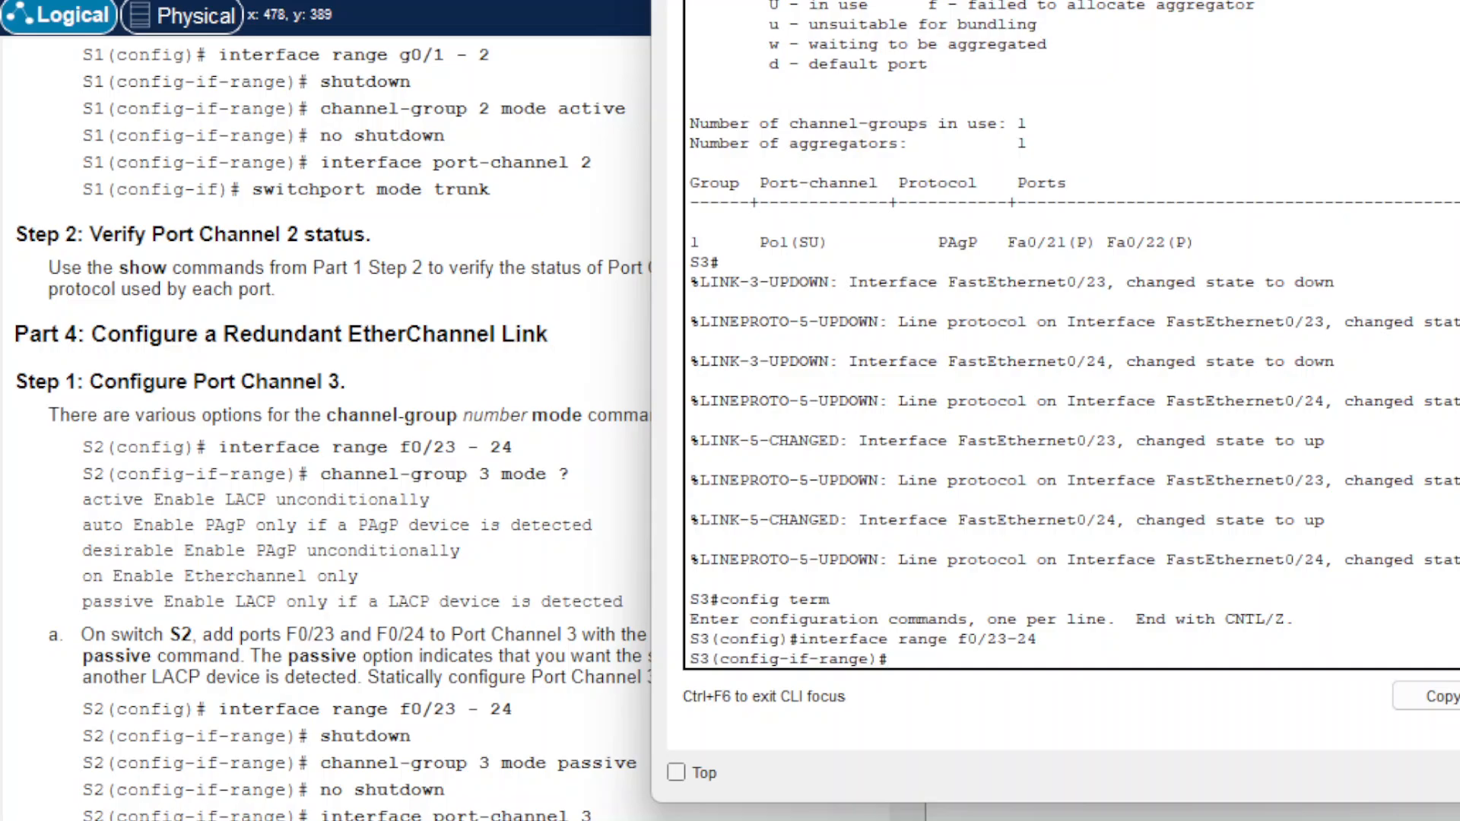
pyautogui.write('shutdown')
pyautogui.press('Return')
# Step: Add the selected f0/23-24 ports on S3 to Port Channel 3 with channel-group 3 mode passive
pyautogui.write('c')
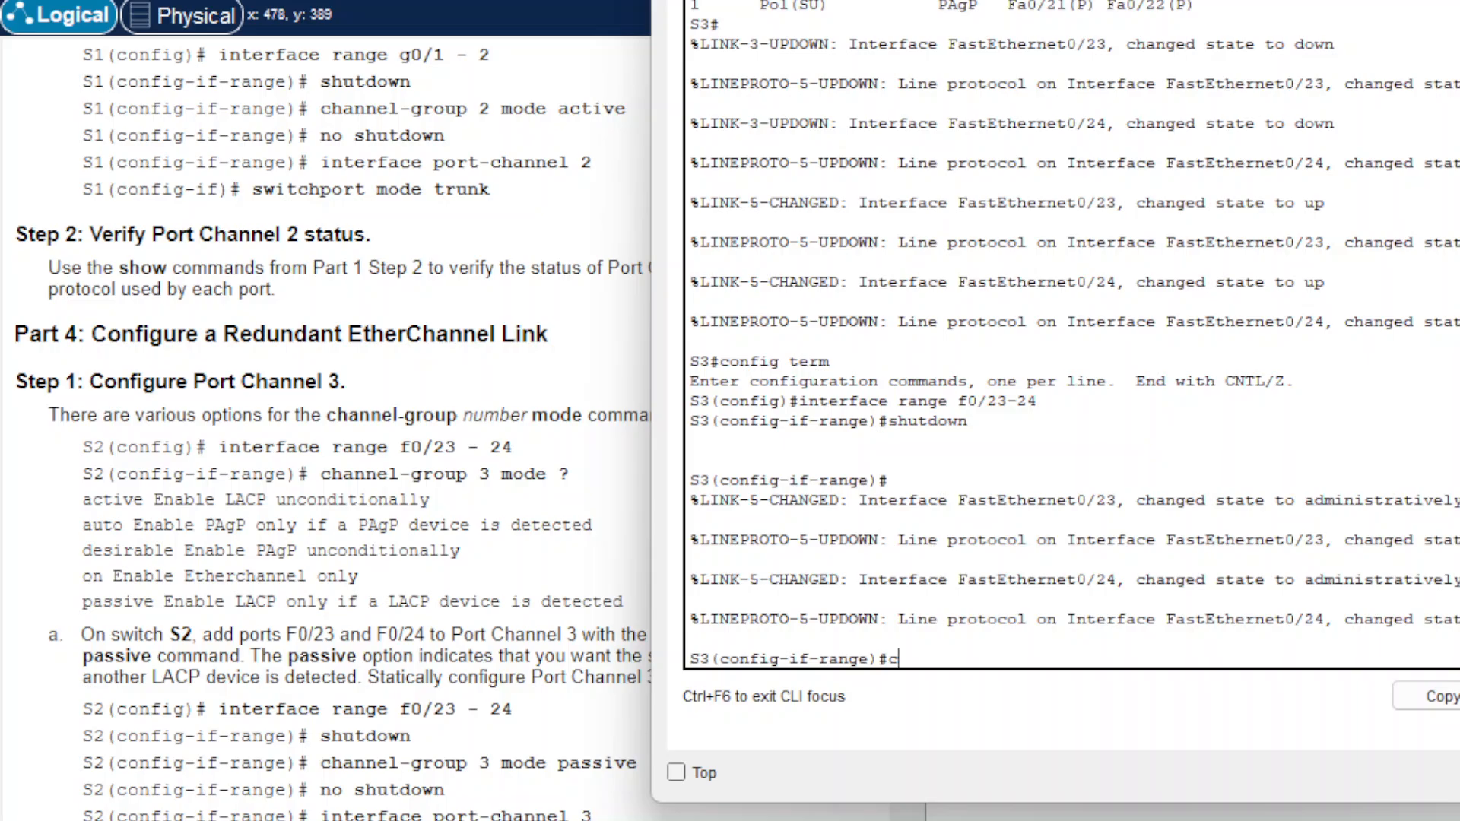
pyautogui.write('hannel-group 3 m')
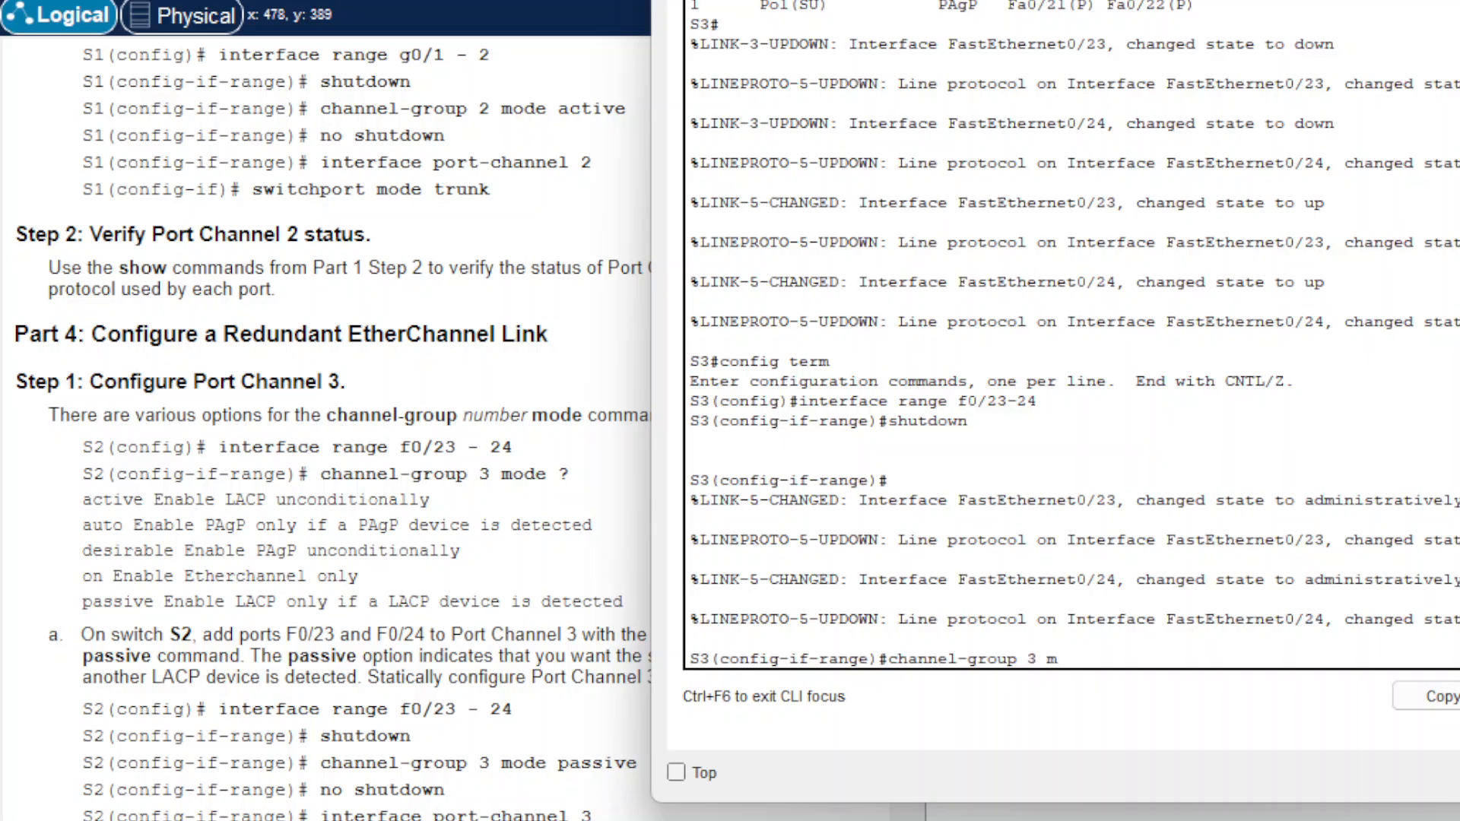
pyautogui.write('ode passive')
pyautogui.press('Return')
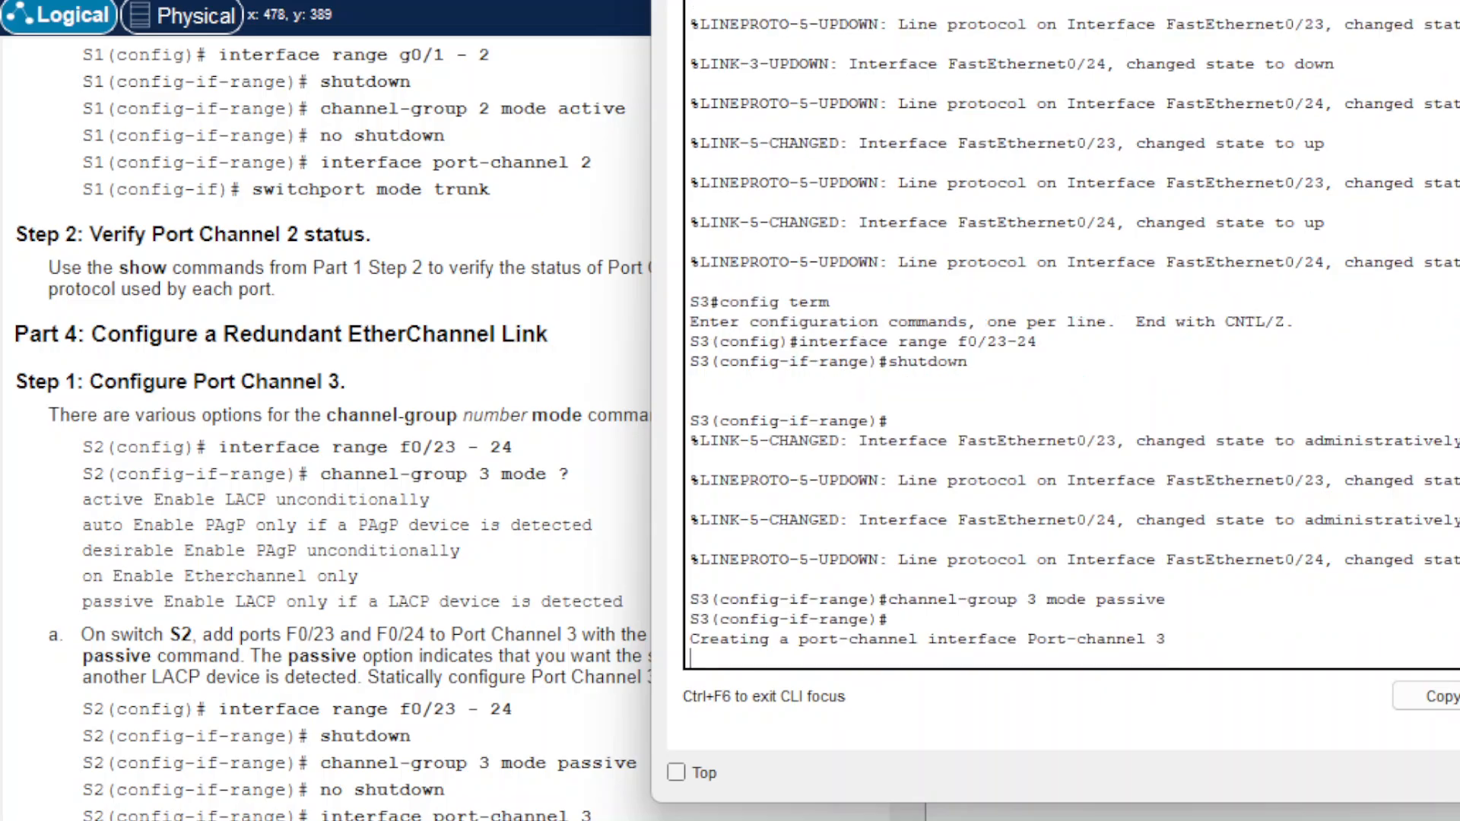
pyautogui.press('Return')
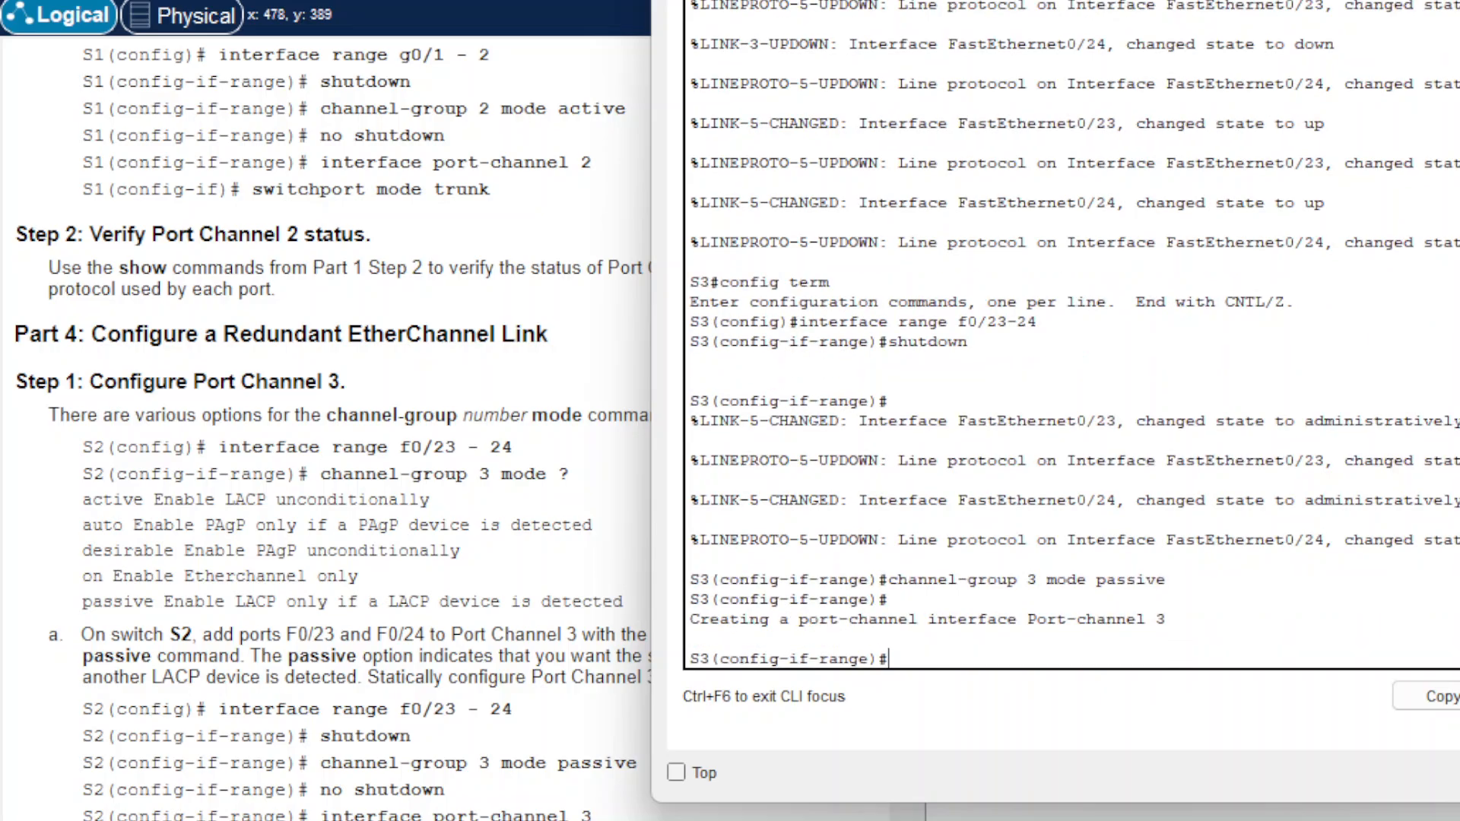
# Step: Bring the f0/23-24 ports on S3 back up with no shutdown
pyautogui.write('no shutdown')
pyautogui.press('Return')
pyautogui.press('Return')
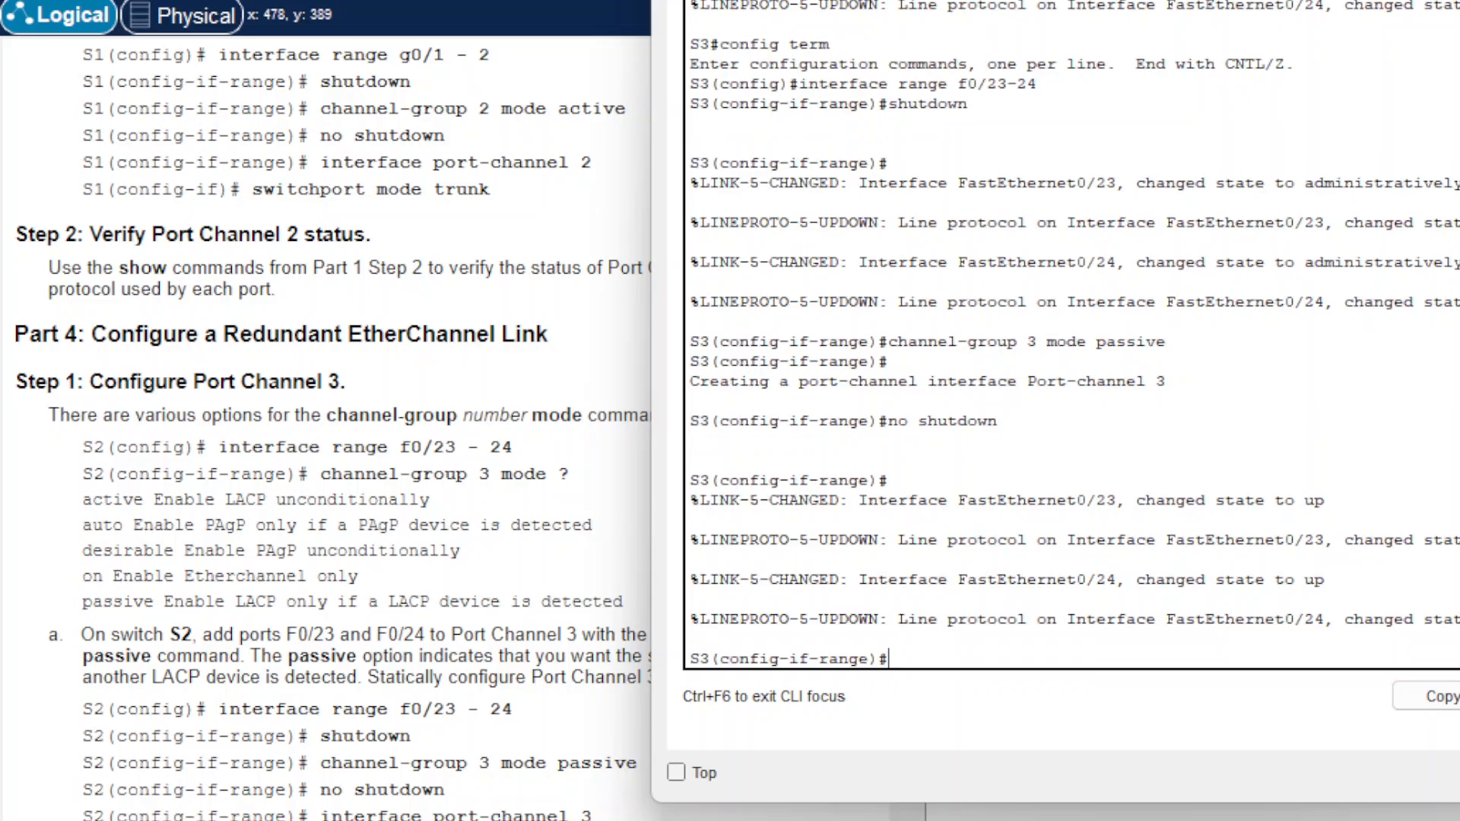
# Step: Enter the logical interface configuration on S3 with interface port-channel 3
pyautogui.write('interface port-c')
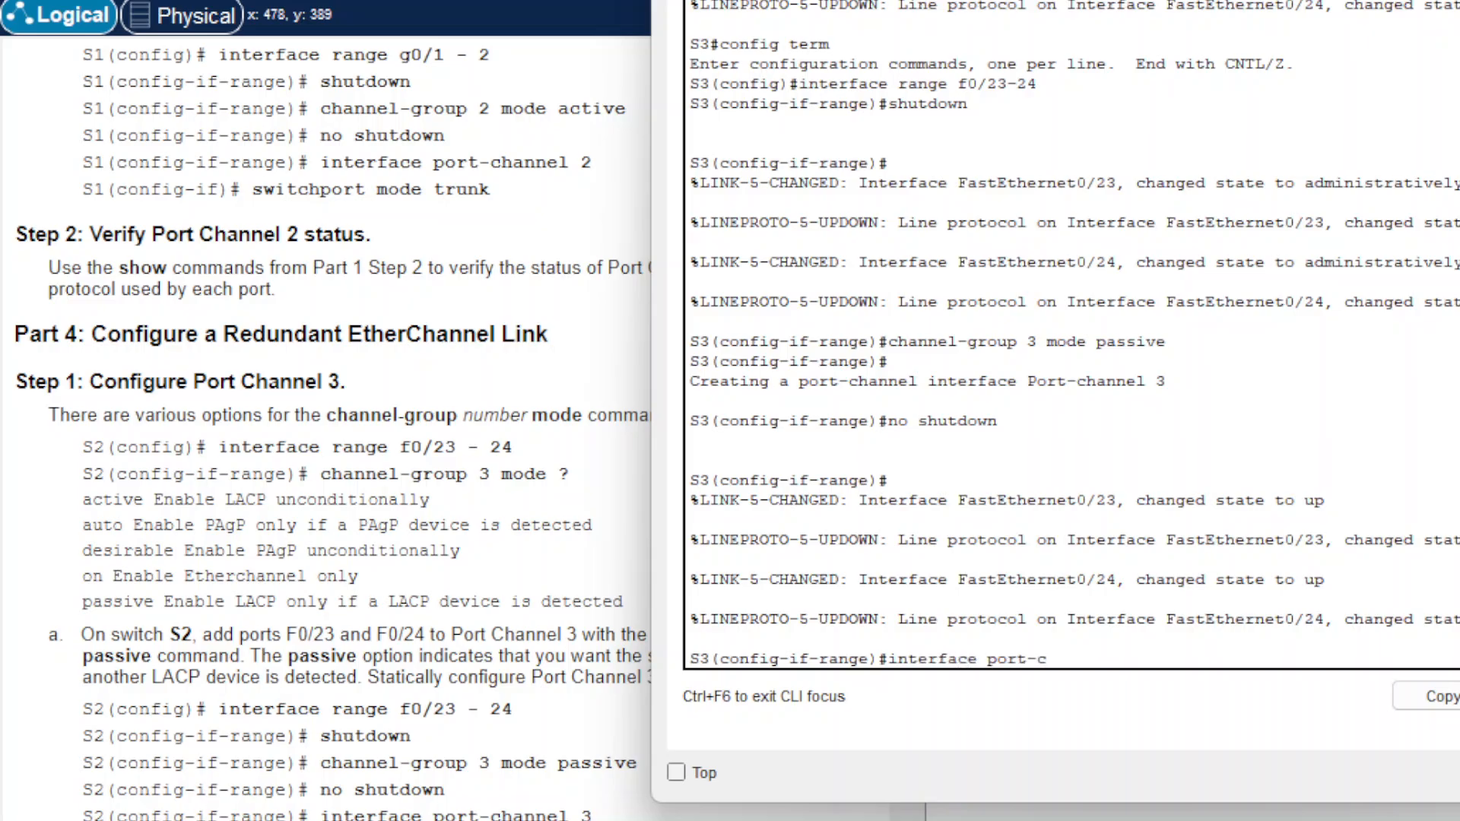
pyautogui.write('hannel 3')
pyautogui.press('Return')
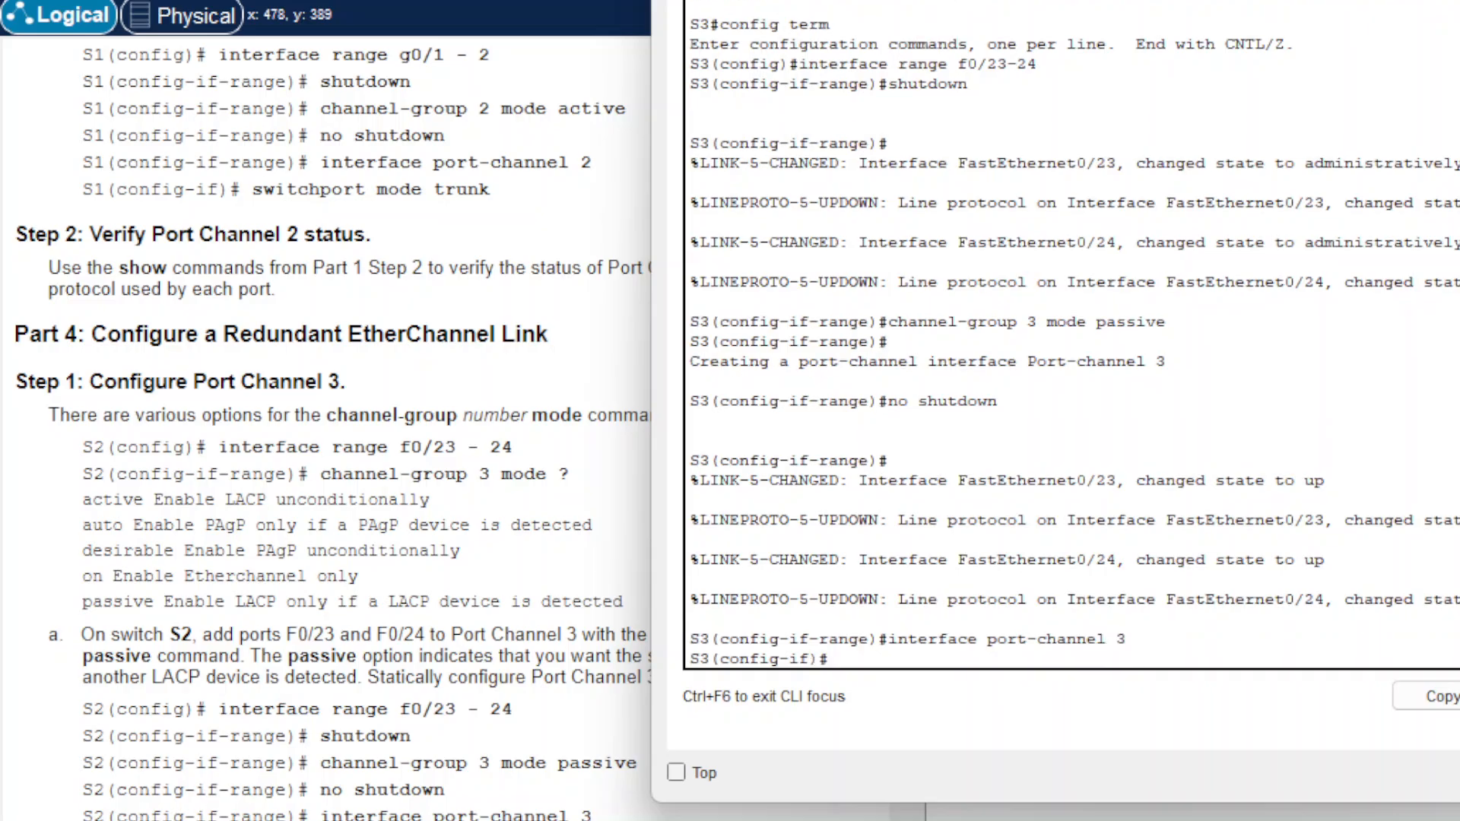
pyautogui.write('siwtchport mode trunk')
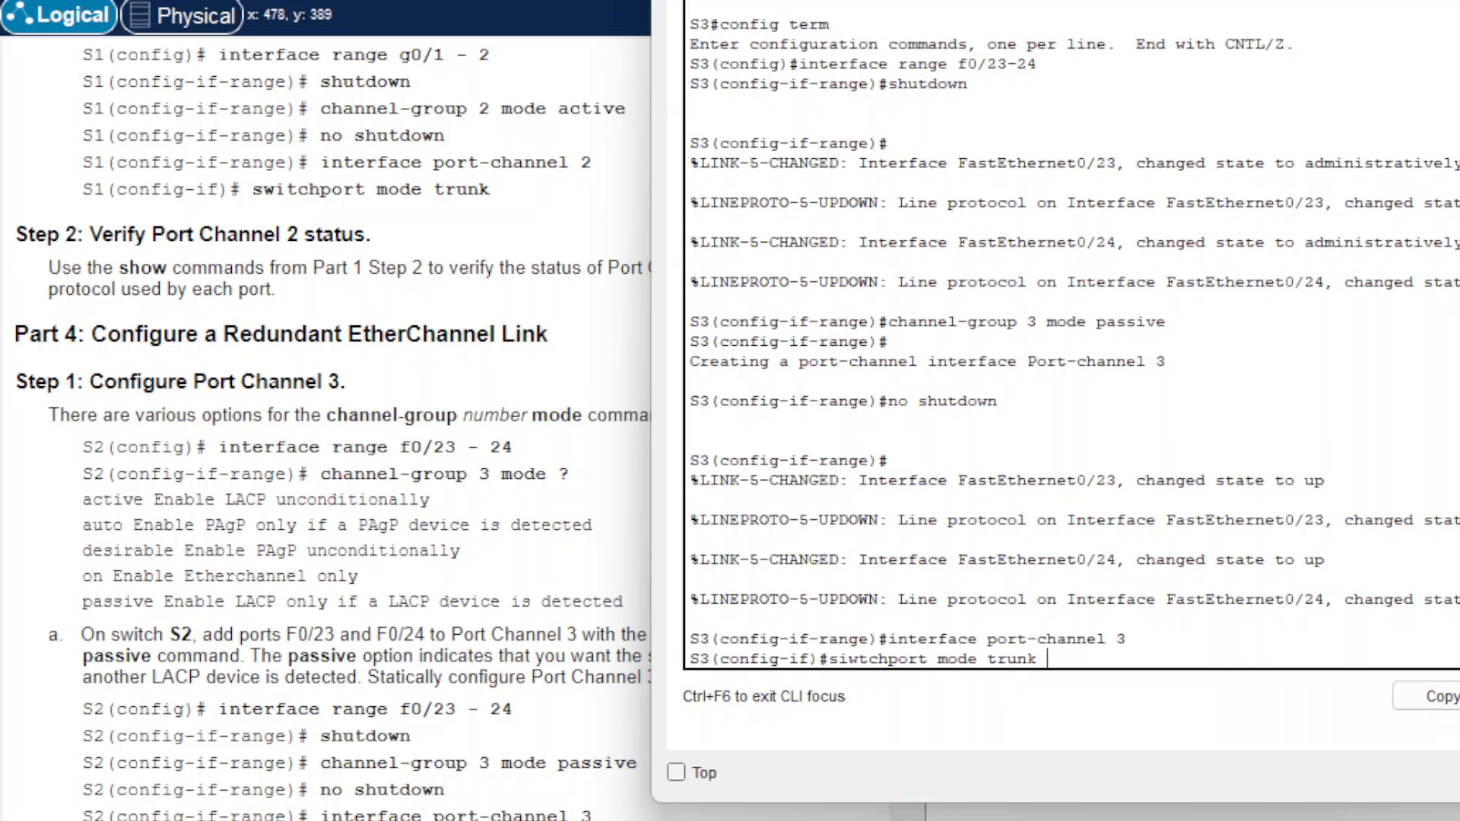
pyautogui.press('Return')
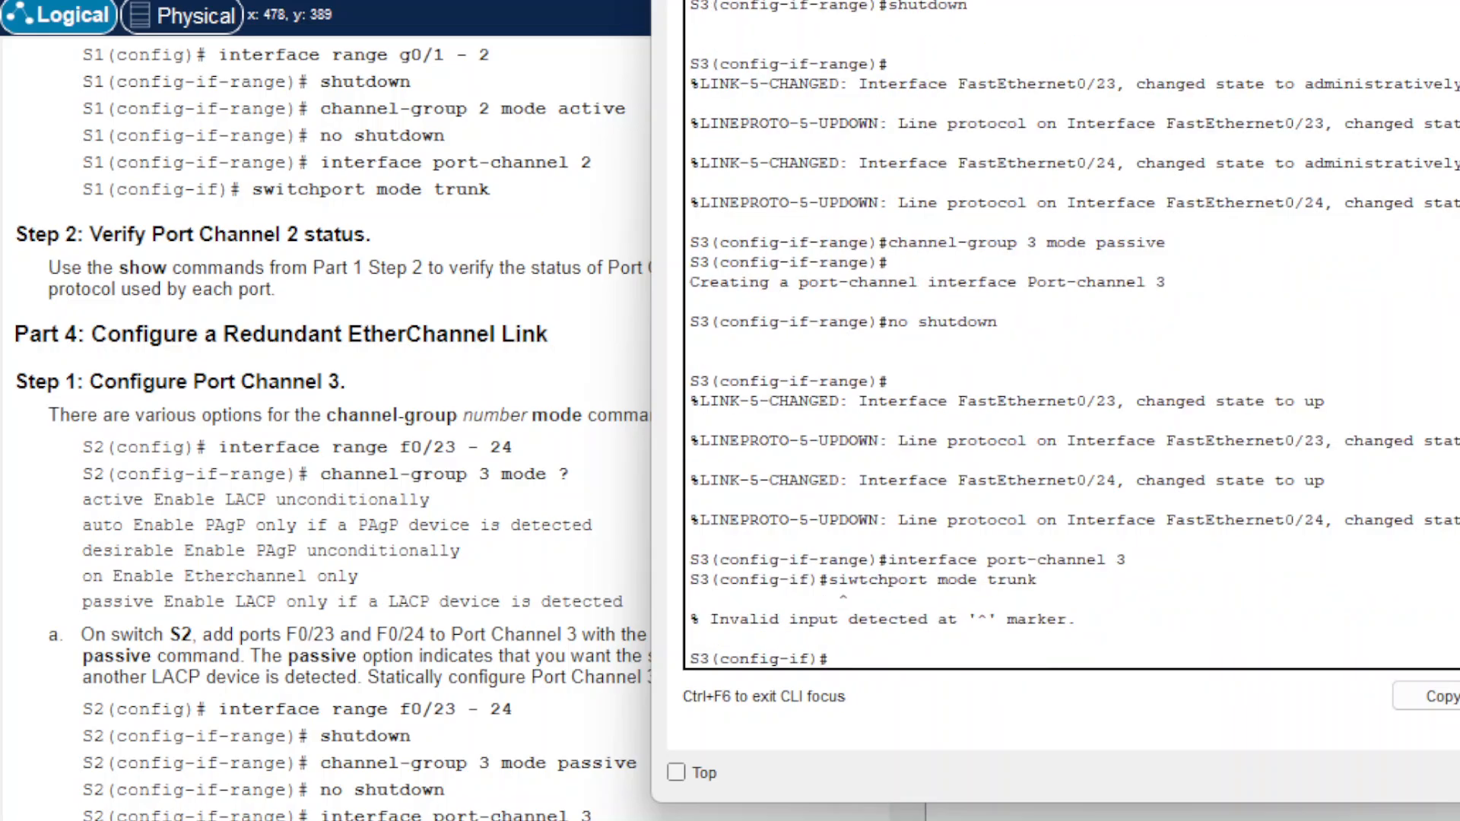
pyautogui.press('Up')
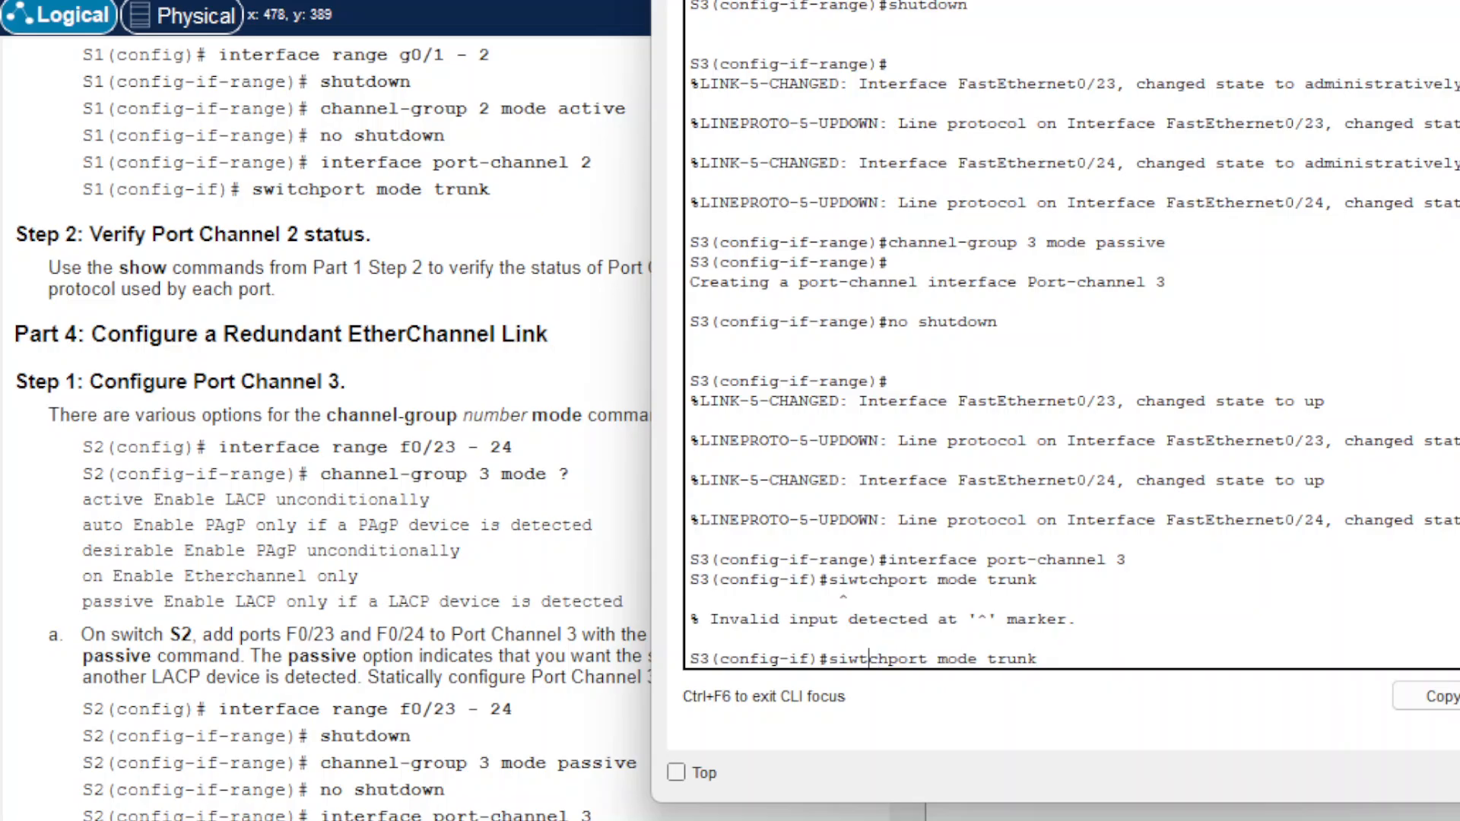
pyautogui.press('BackSpace')
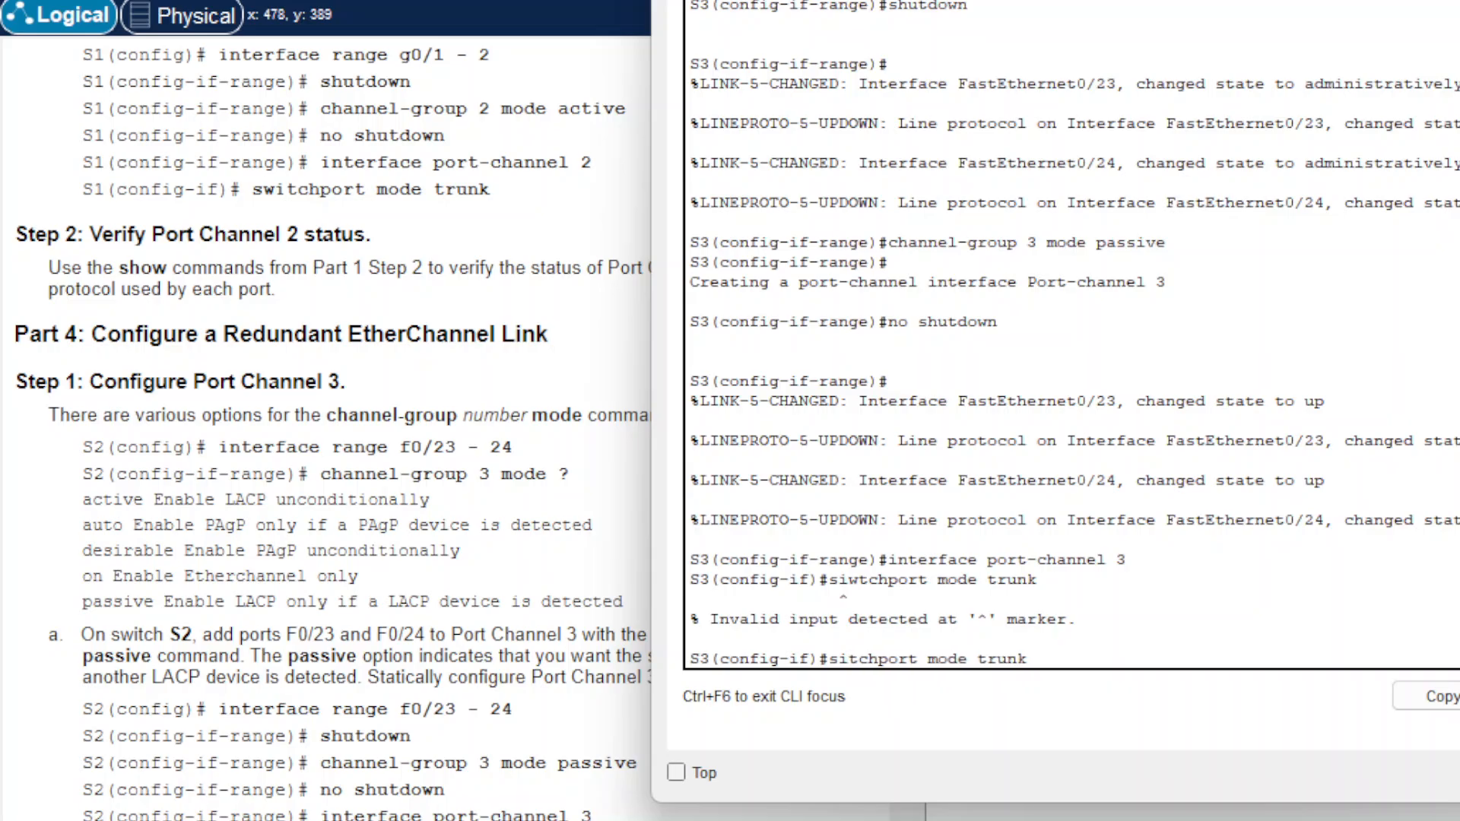
pyautogui.press('Up')
pyautogui.write('wi')
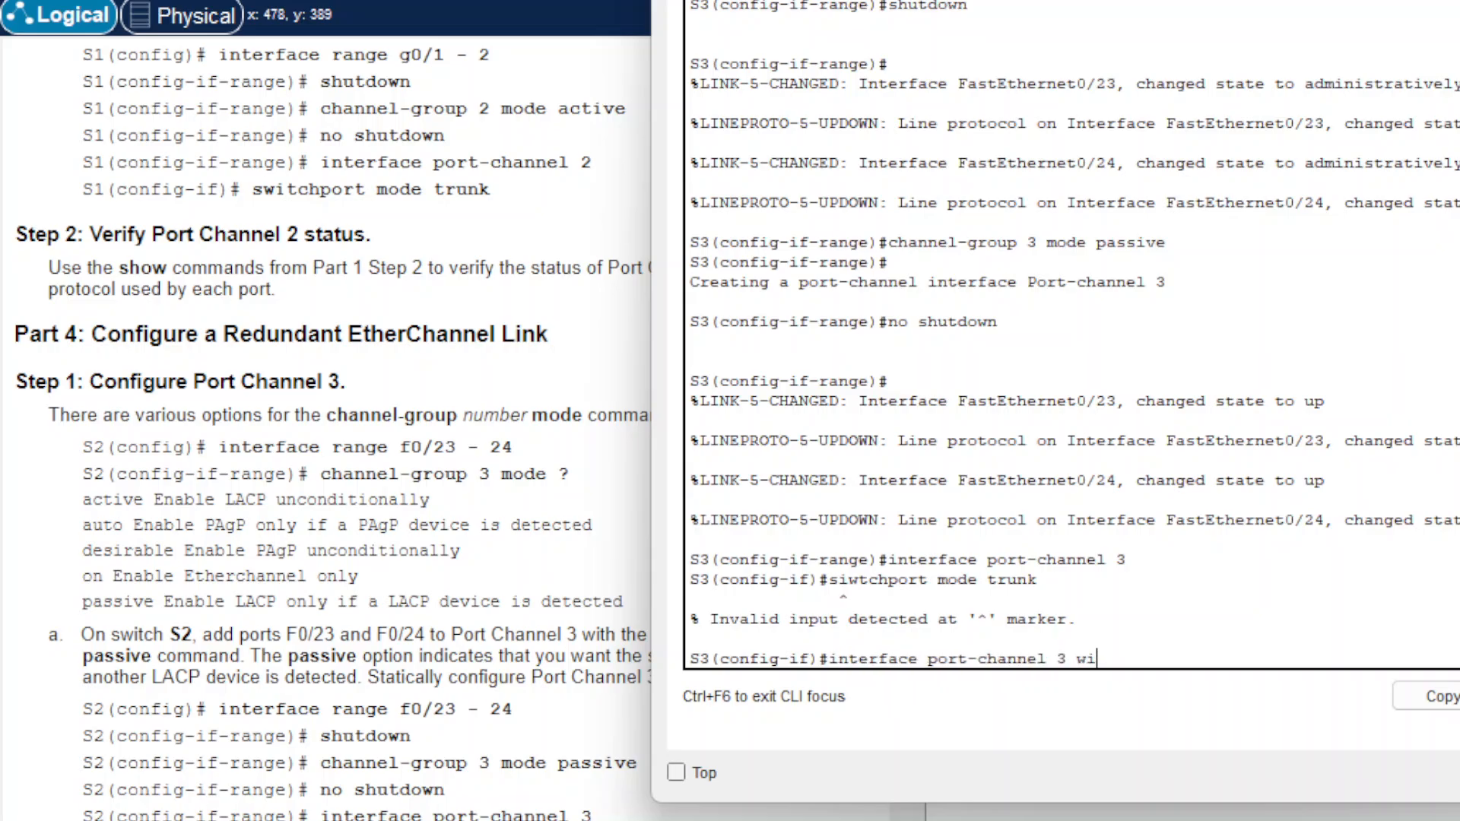
pyautogui.press('BackSpace')
pyautogui.press('BackSpace')
pyautogui.press('BackSpace')
pyautogui.press('BackSpace')
pyautogui.press('BackSpace')
pyautogui.press('BackSpace')
pyautogui.press('BackSpace')
pyautogui.press('BackSpace')
pyautogui.press('BackSpace')
pyautogui.press('BackSpace')
pyautogui.press('BackSpace')
pyautogui.press('BackSpace')
pyautogui.press('BackSpace')
pyautogui.press('BackSpace')
pyautogui.press('BackSpace')
pyautogui.press('BackSpace')
pyautogui.press('BackSpace')
pyautogui.press('BackSpace')
pyautogui.press('BackSpace')
pyautogui.press('BackSpace')
pyautogui.press('BackSpace')
pyautogui.press('BackSpace')
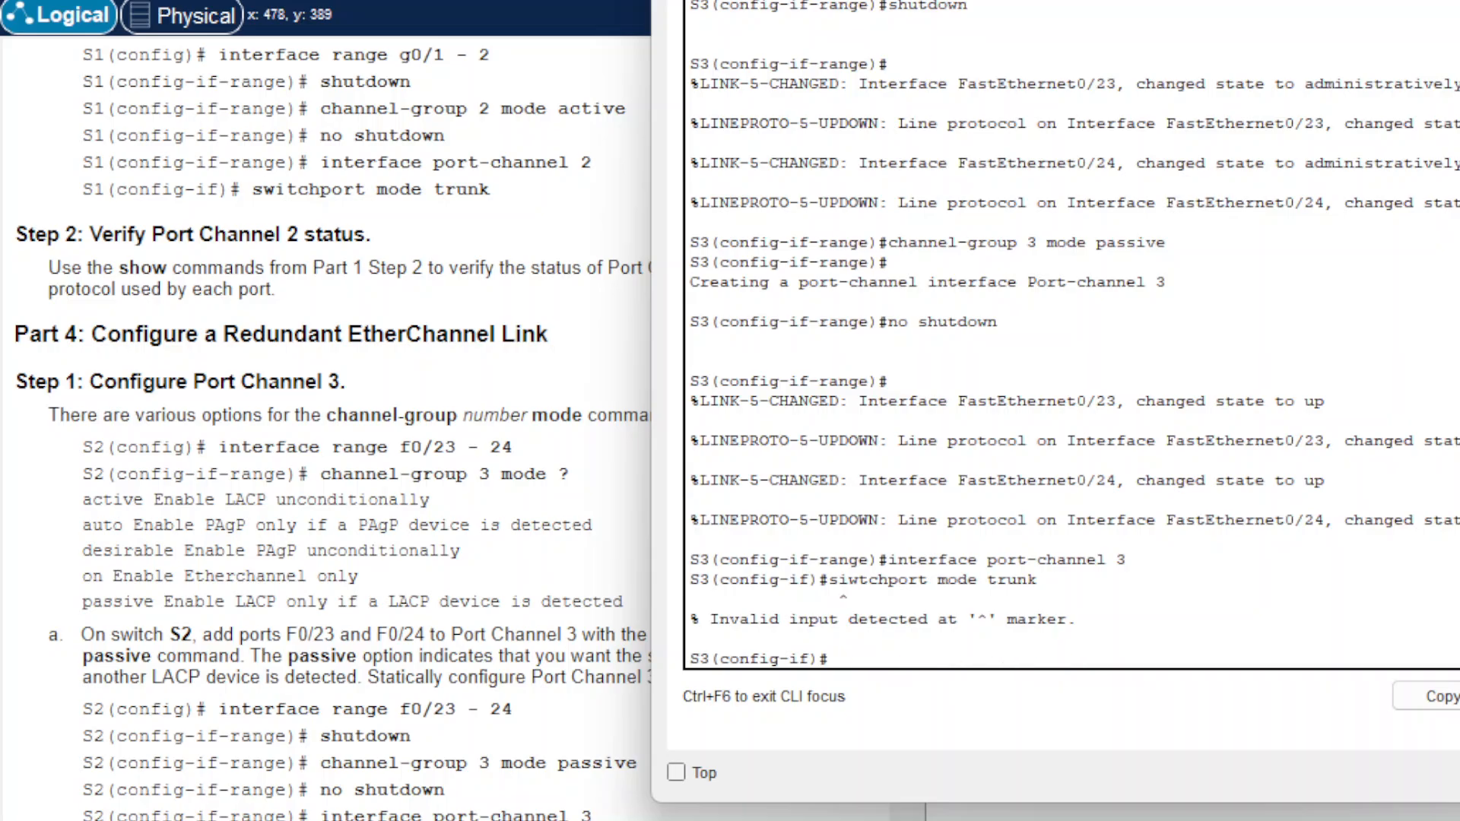
# Step: Configure Port Channel 3 on S3 as a static trunk with switchport mode trunk and leave configuration mode with end
pyautogui.press('Up')
pyautogui.press('Up')
pyautogui.press('Up')
pyautogui.press('Up')
pyautogui.press('Up')
pyautogui.press('Up')
pyautogui.press('Up')
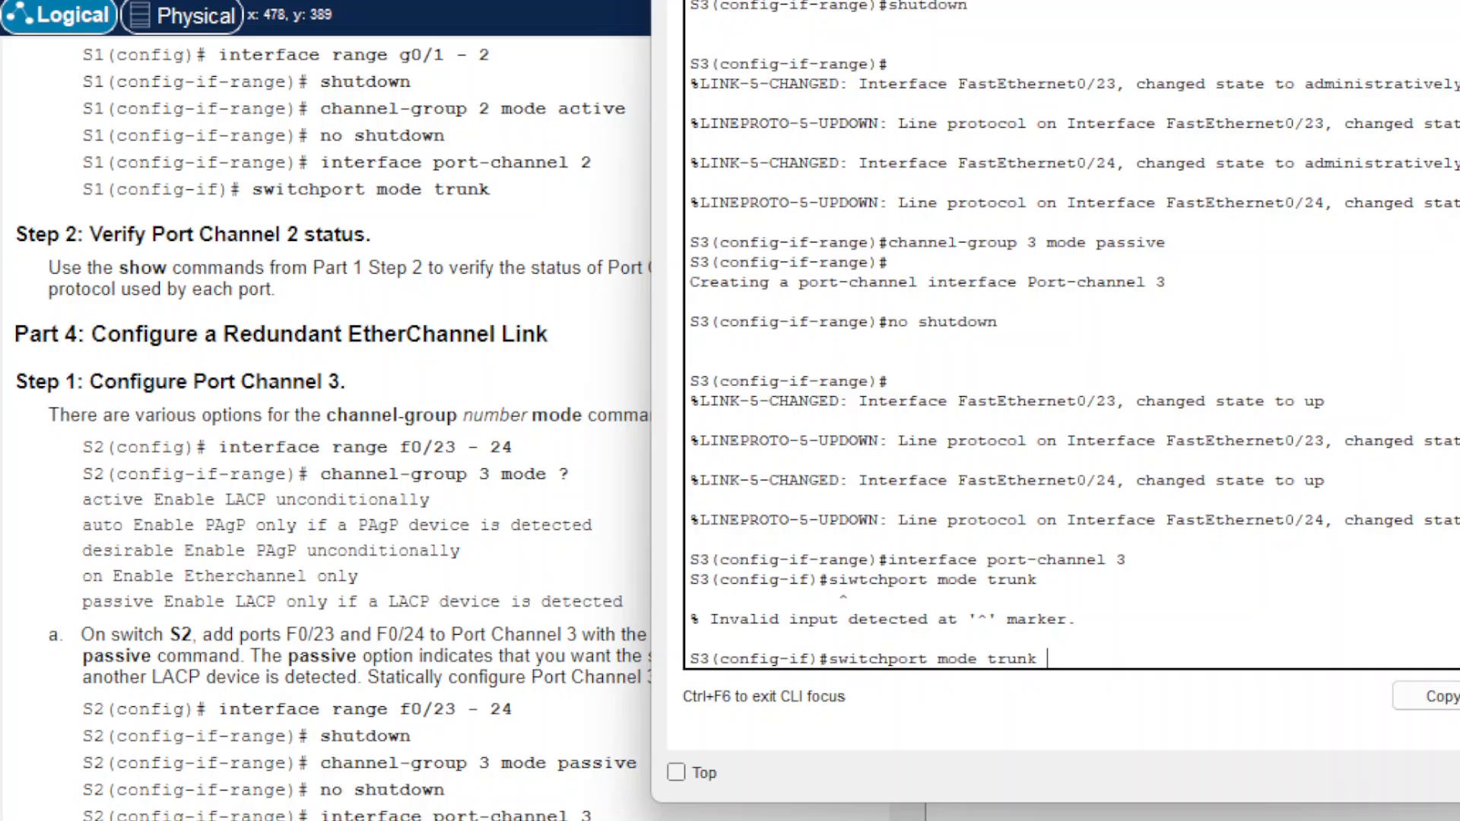
pyautogui.press('Return')
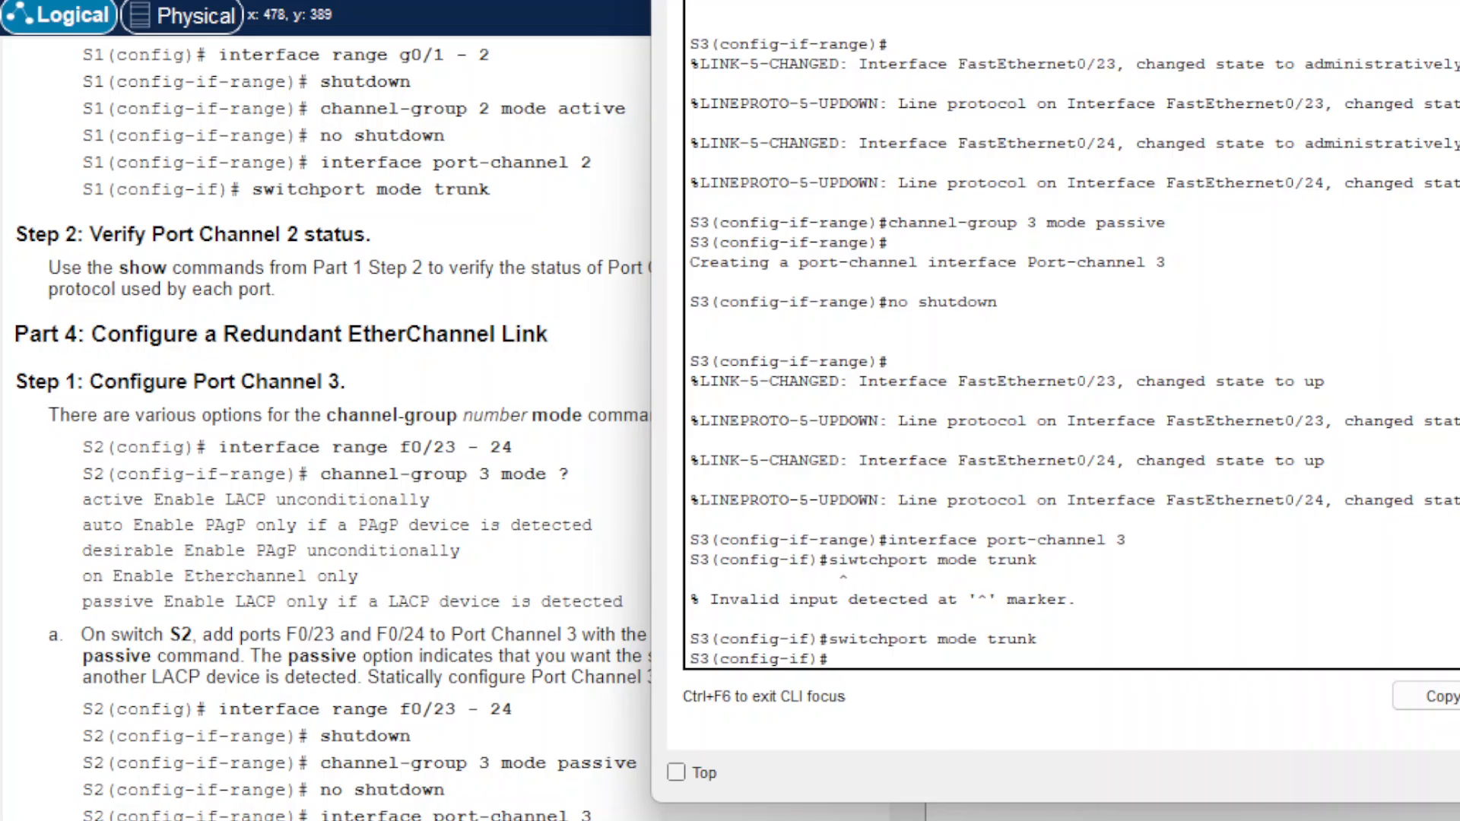
pyautogui.write('end')
pyautogui.press('Return')
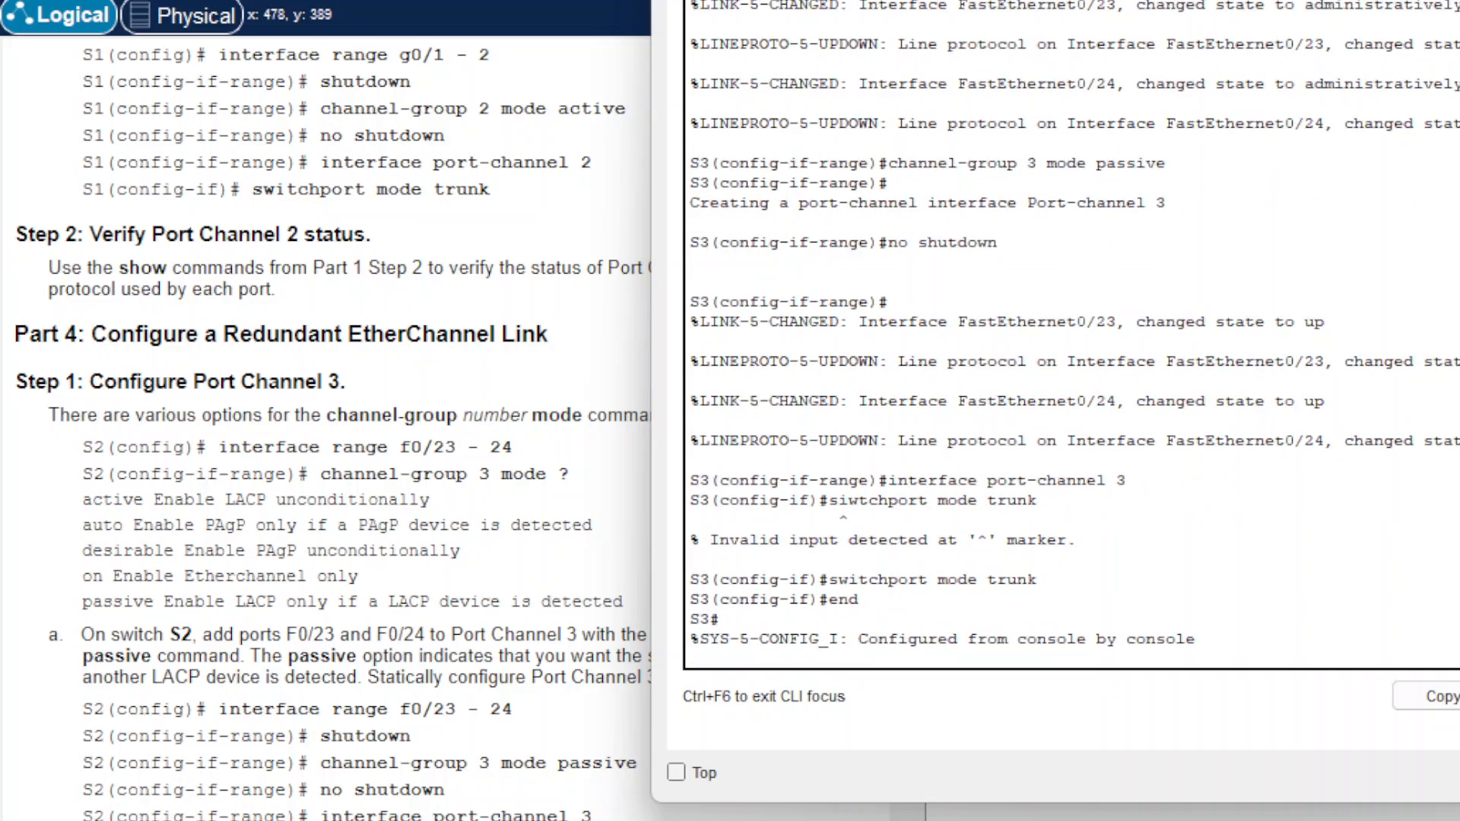
# Step: Check the port channel status and protocols on S3 with show etherchannel summary
pyautogui.press('Return')
pyautogui.write('show eth')
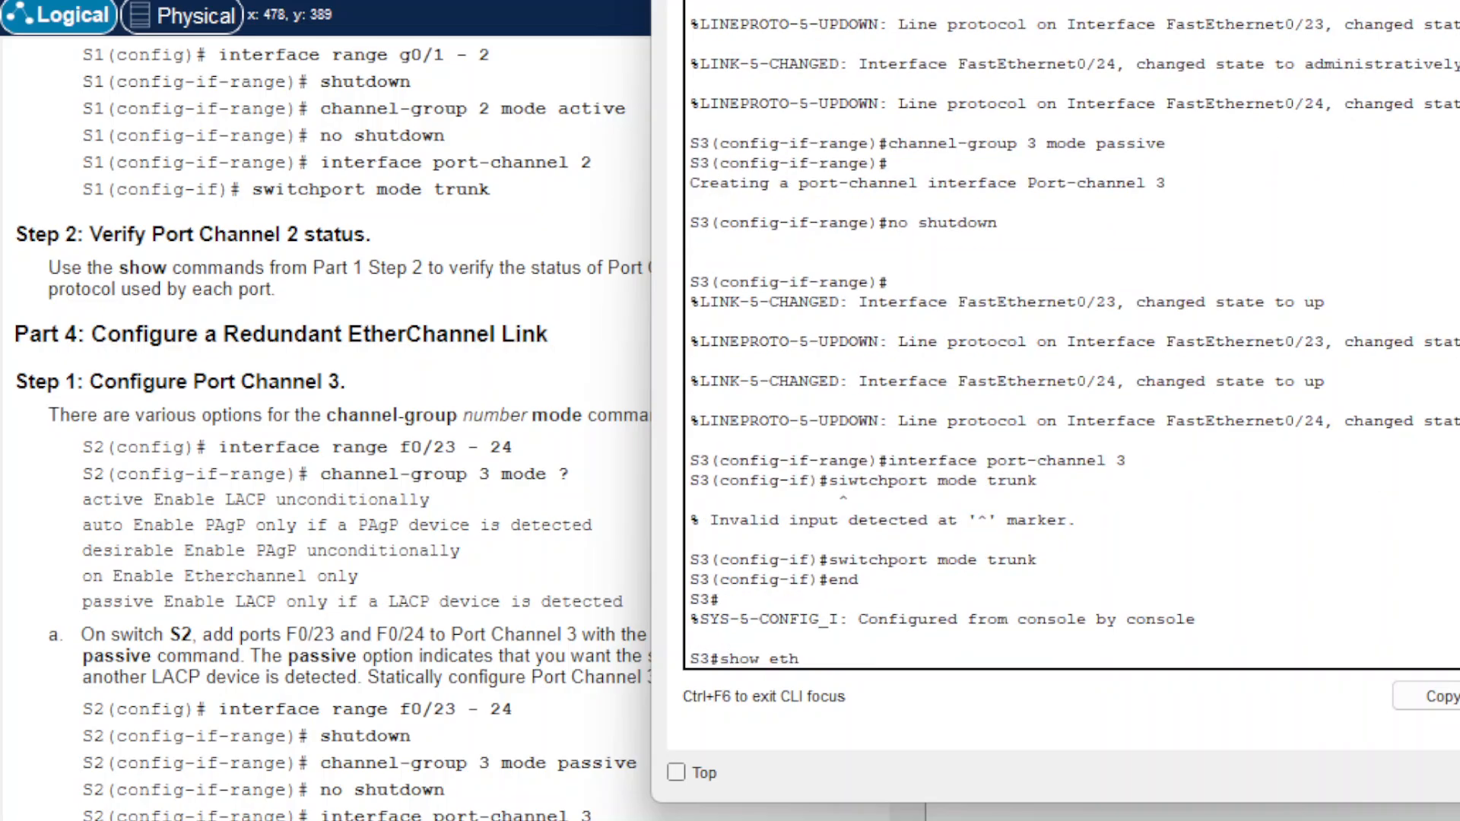
pyautogui.press('Tab')
pyautogui.write('sum')
pyautogui.press('Tab')
pyautogui.press('Return')
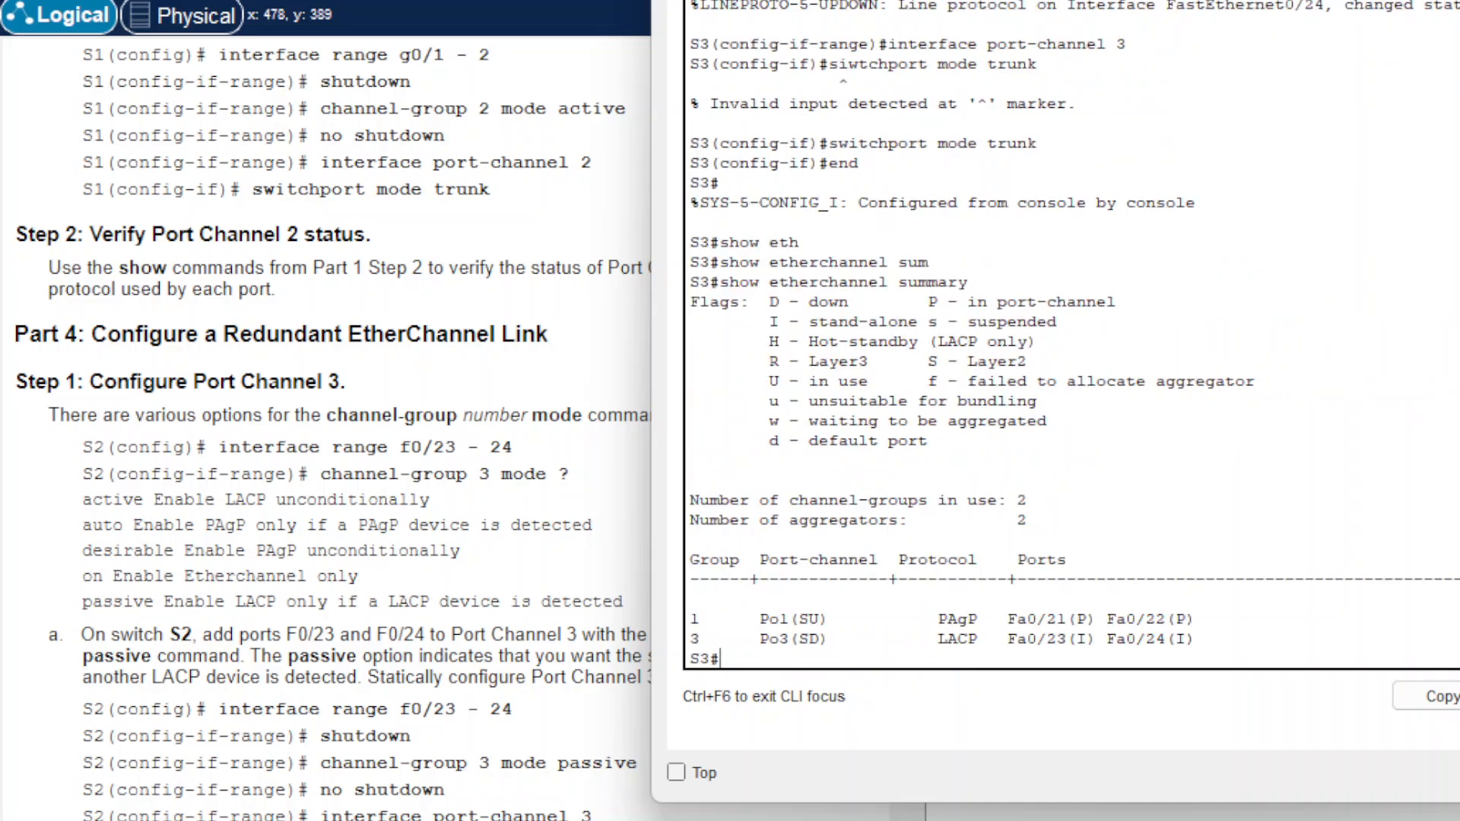
# Step: Review the lab instructions, including the Port Channel Table, the Port Channel 3 configuration and verification steps, and the EtherChannel guidelines
pyautogui.moveTo(867, 4); pyautogui.dragTo(1448, 0)
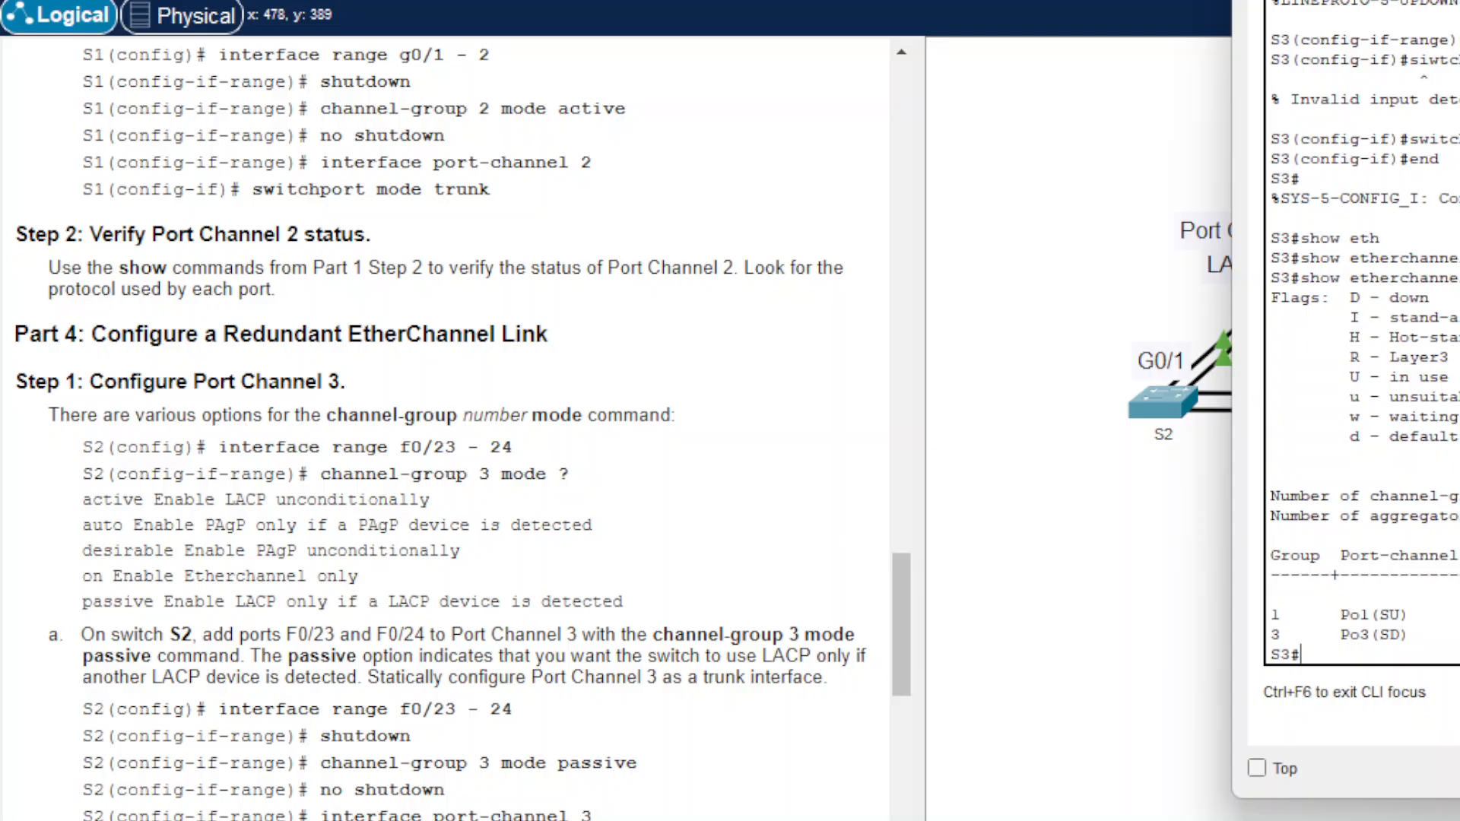
pyautogui.scroll(20, 449, 425)
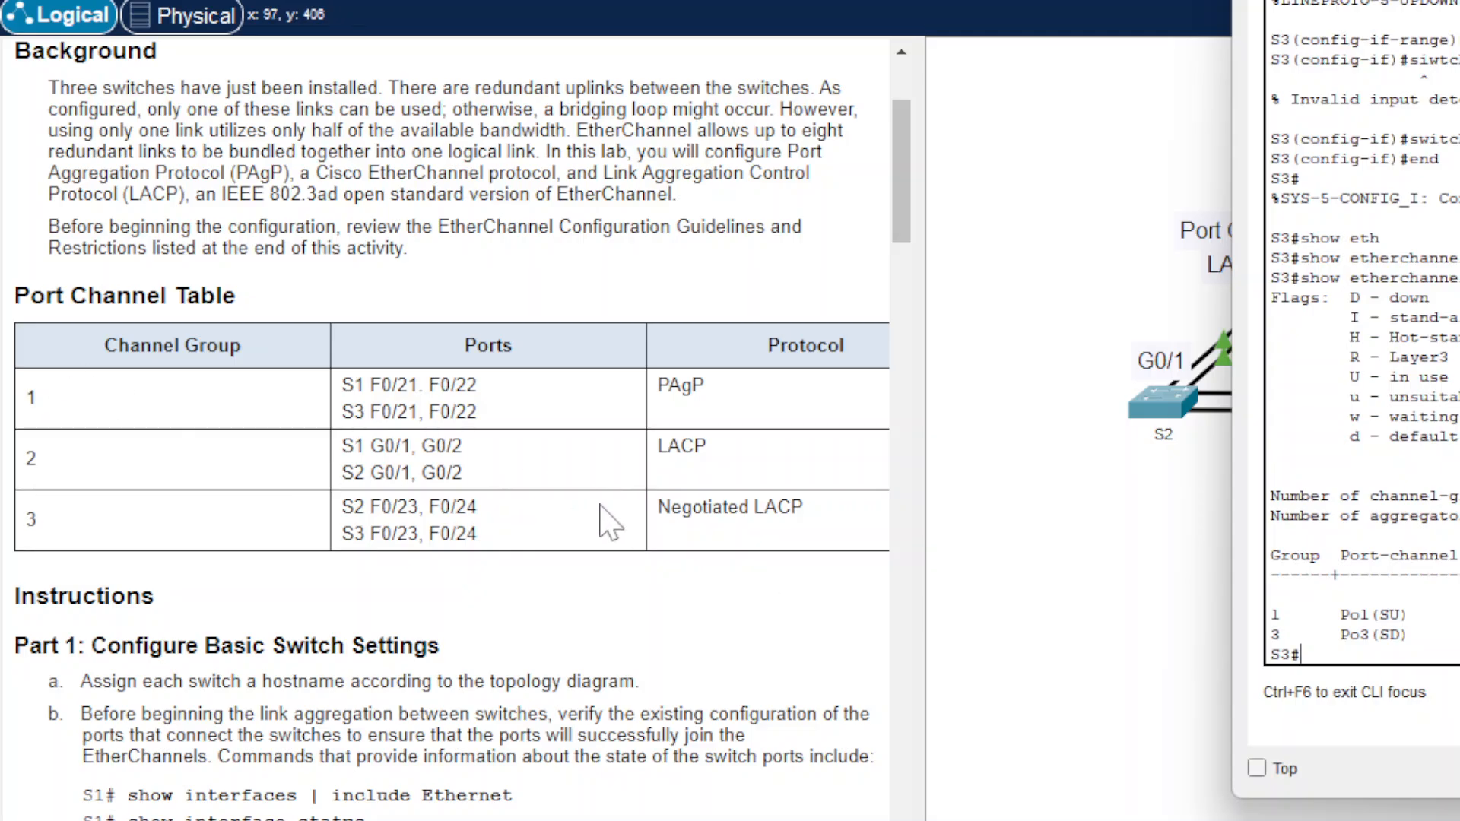
pyautogui.scroll(-15, 560, 532)
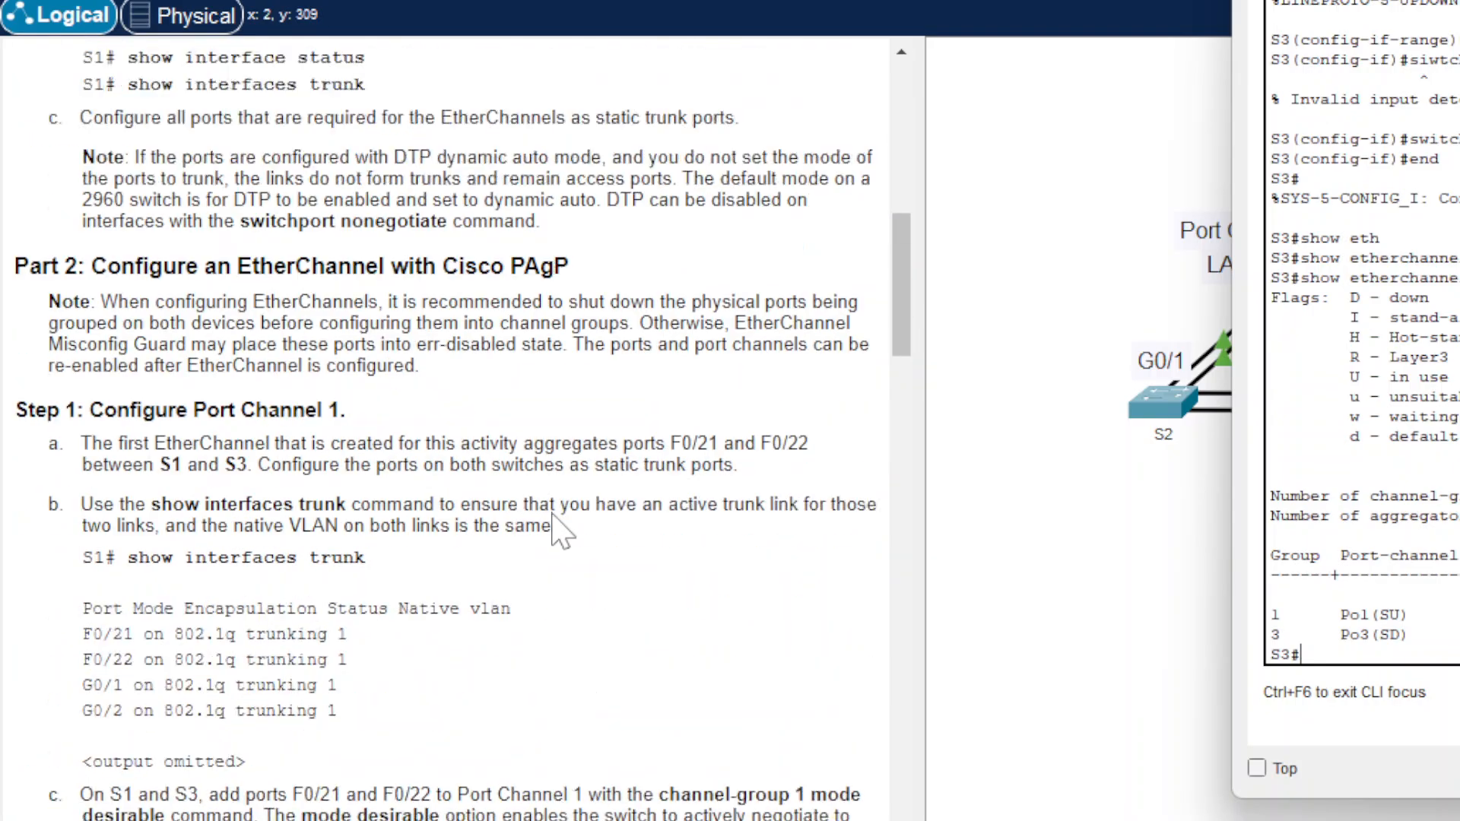
pyautogui.scroll(-3, 371, 456)
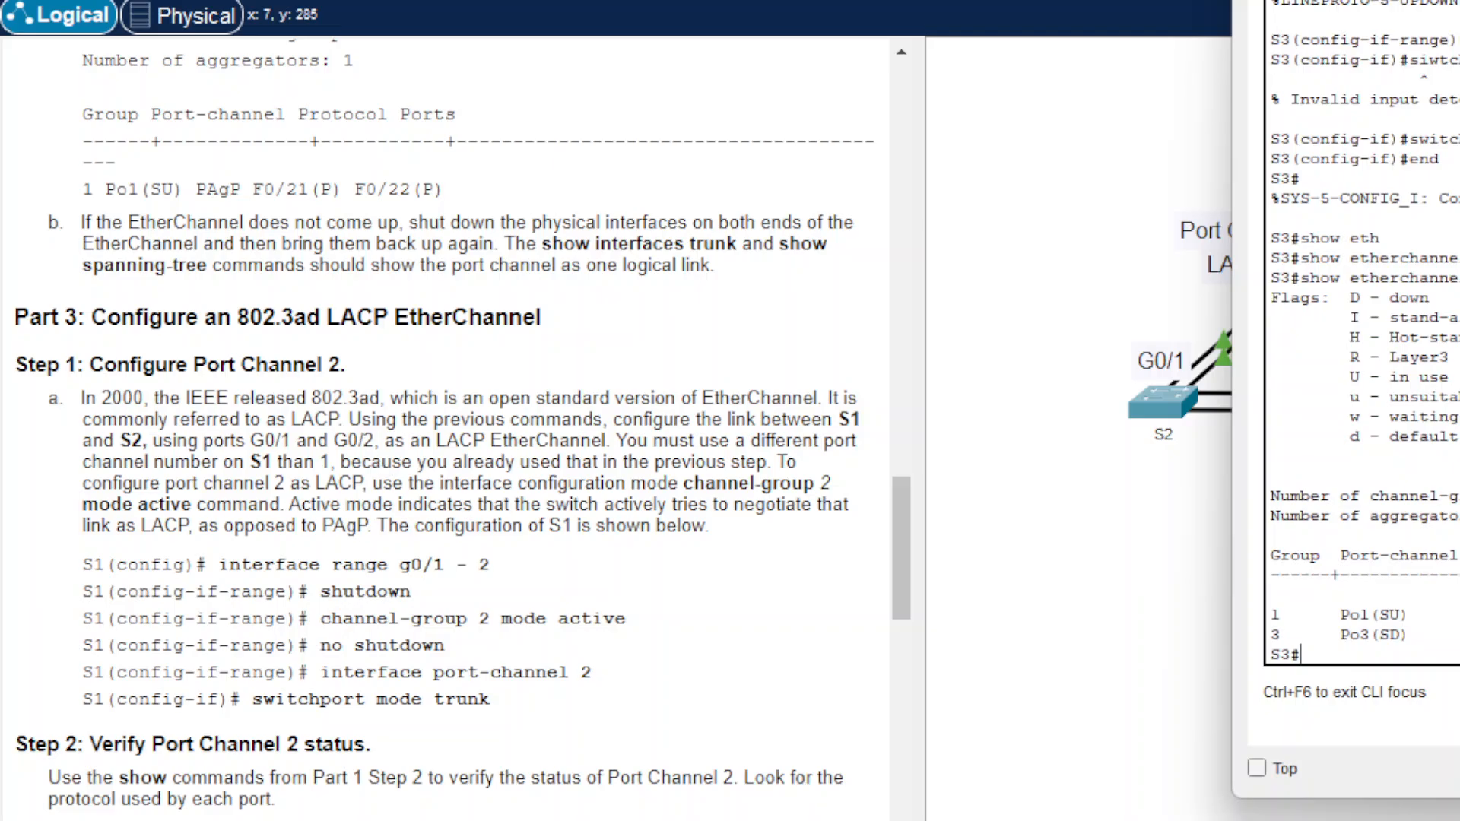
pyautogui.scroll(-6, 445, 426)
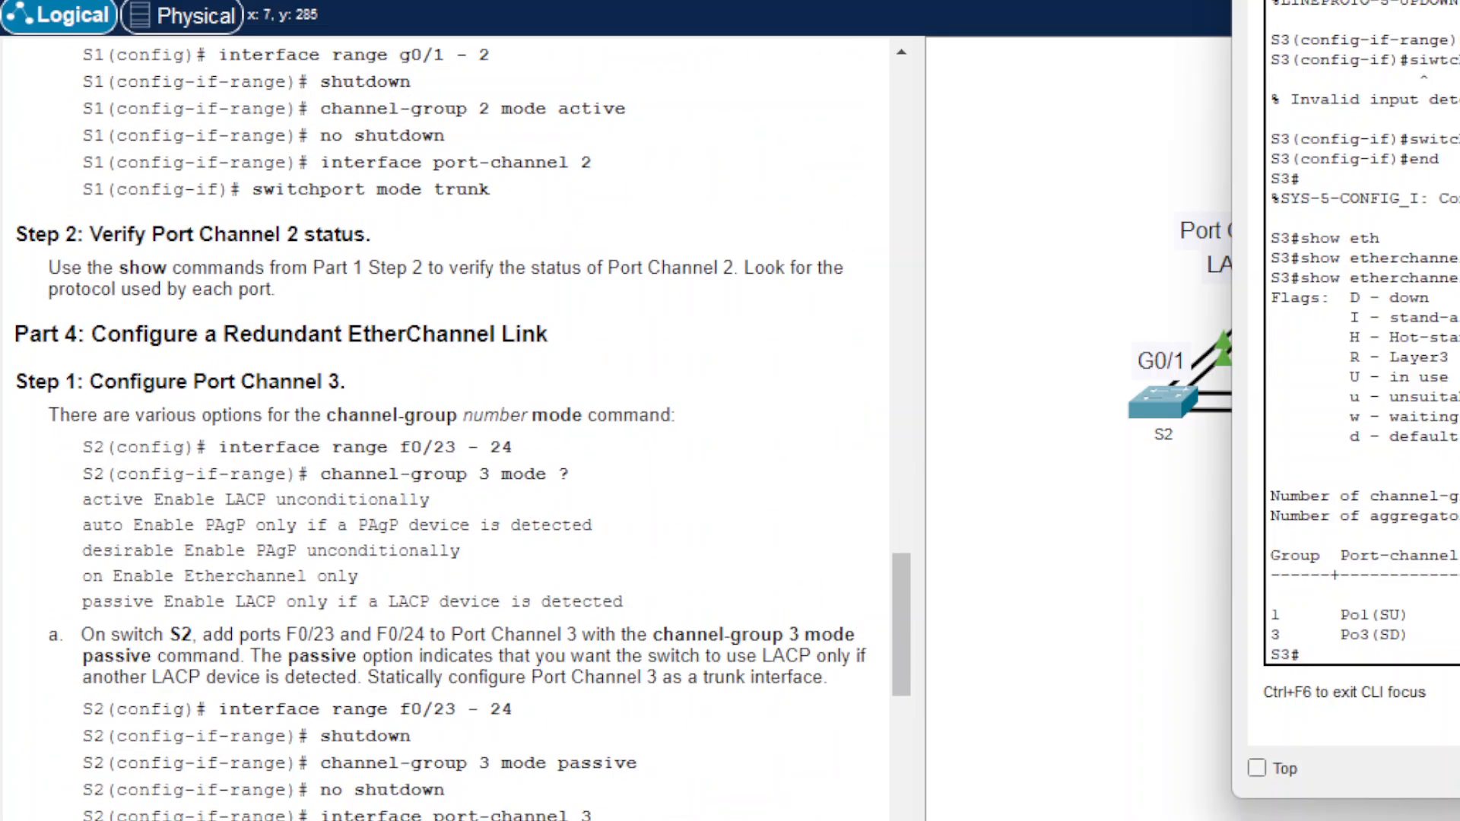
pyautogui.scroll(-5, 444, 426)
pyautogui.scroll(-6, 445, 426)
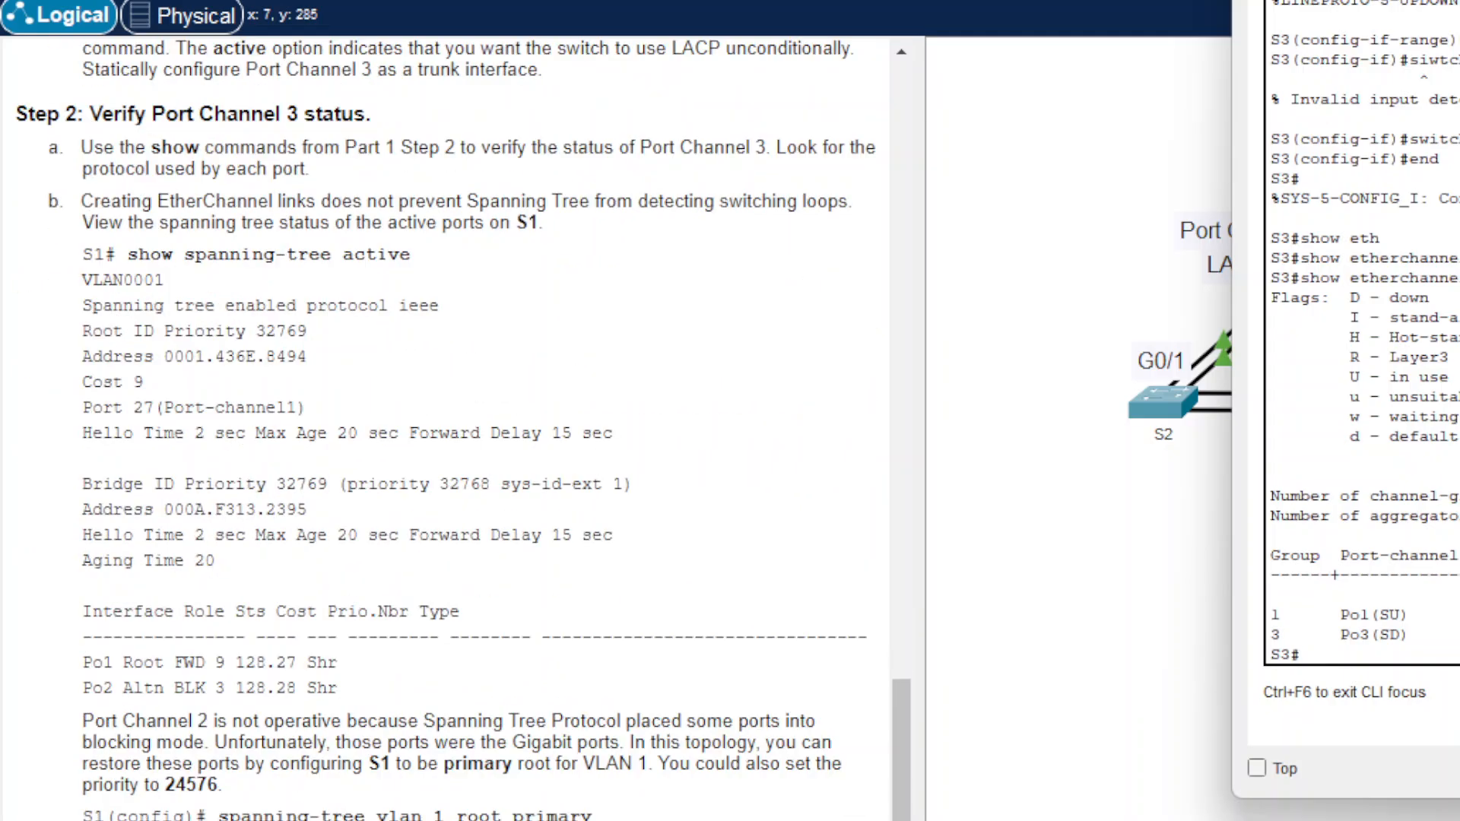
pyautogui.scroll(-8, 445, 426)
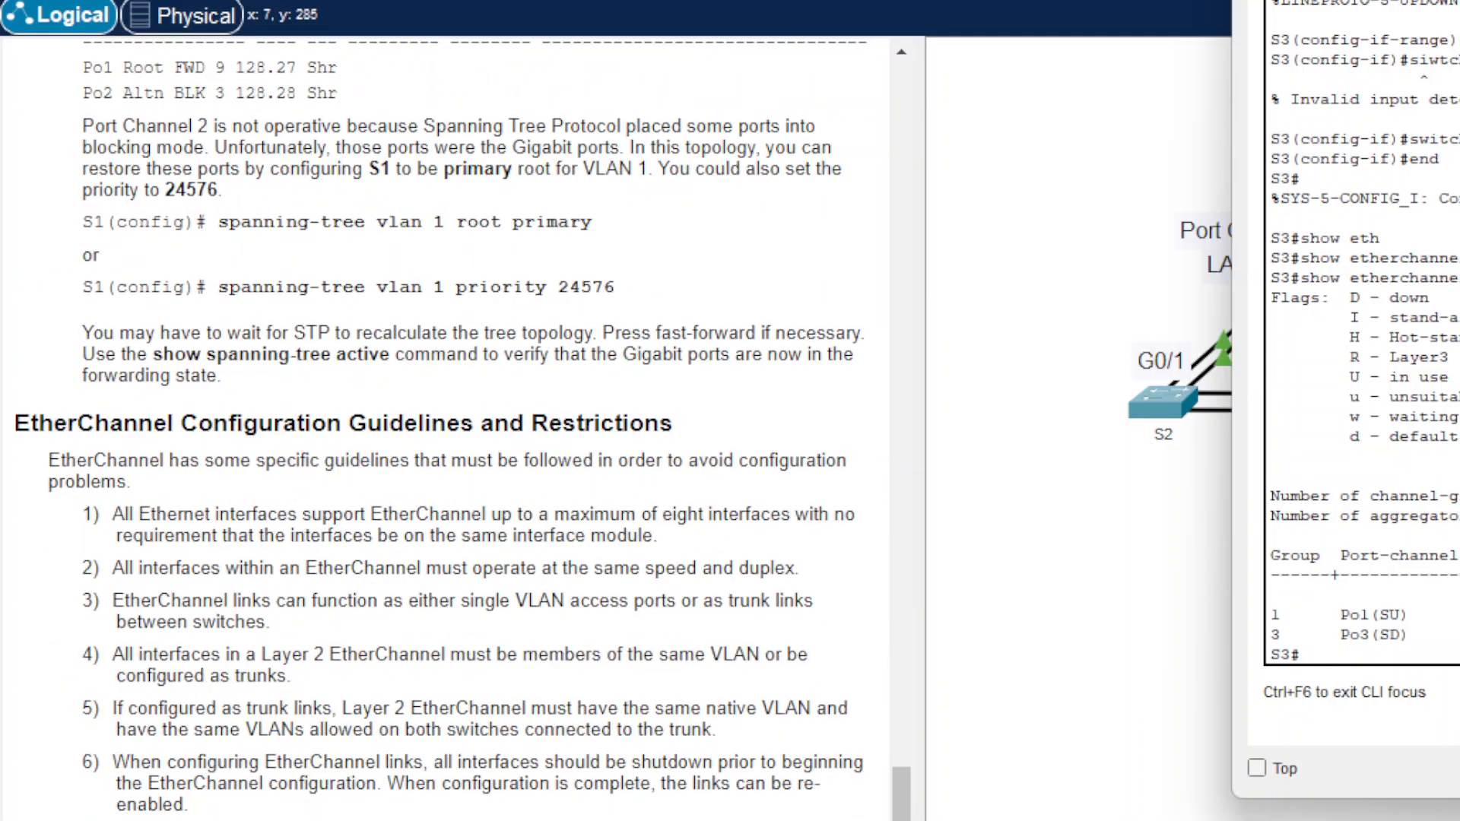
pyautogui.scroll(-7, 444, 425)
pyautogui.scroll(15, 653, 475)
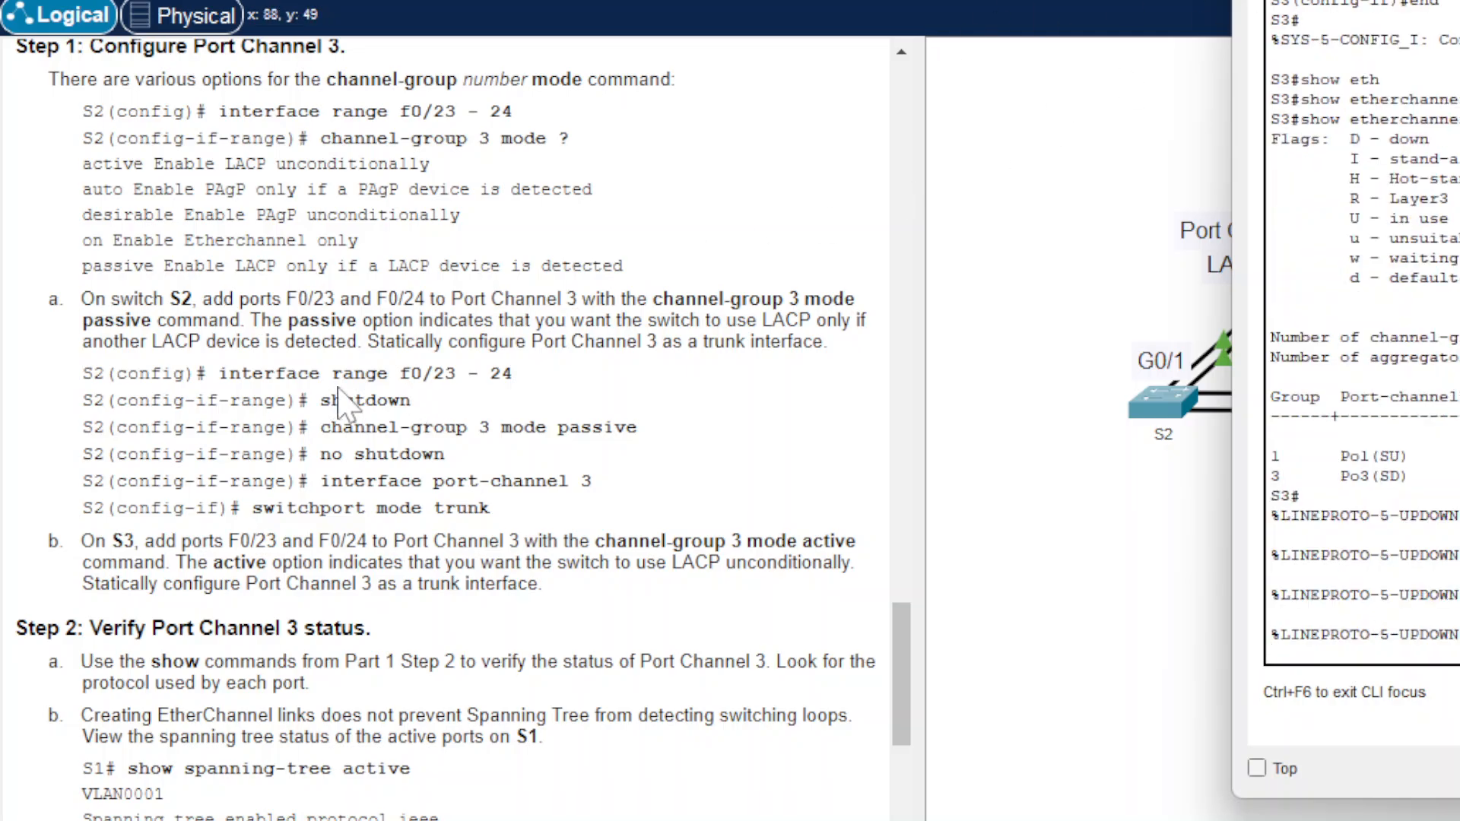
pyautogui.moveTo(1414, 2); pyautogui.dragTo(858, 2)
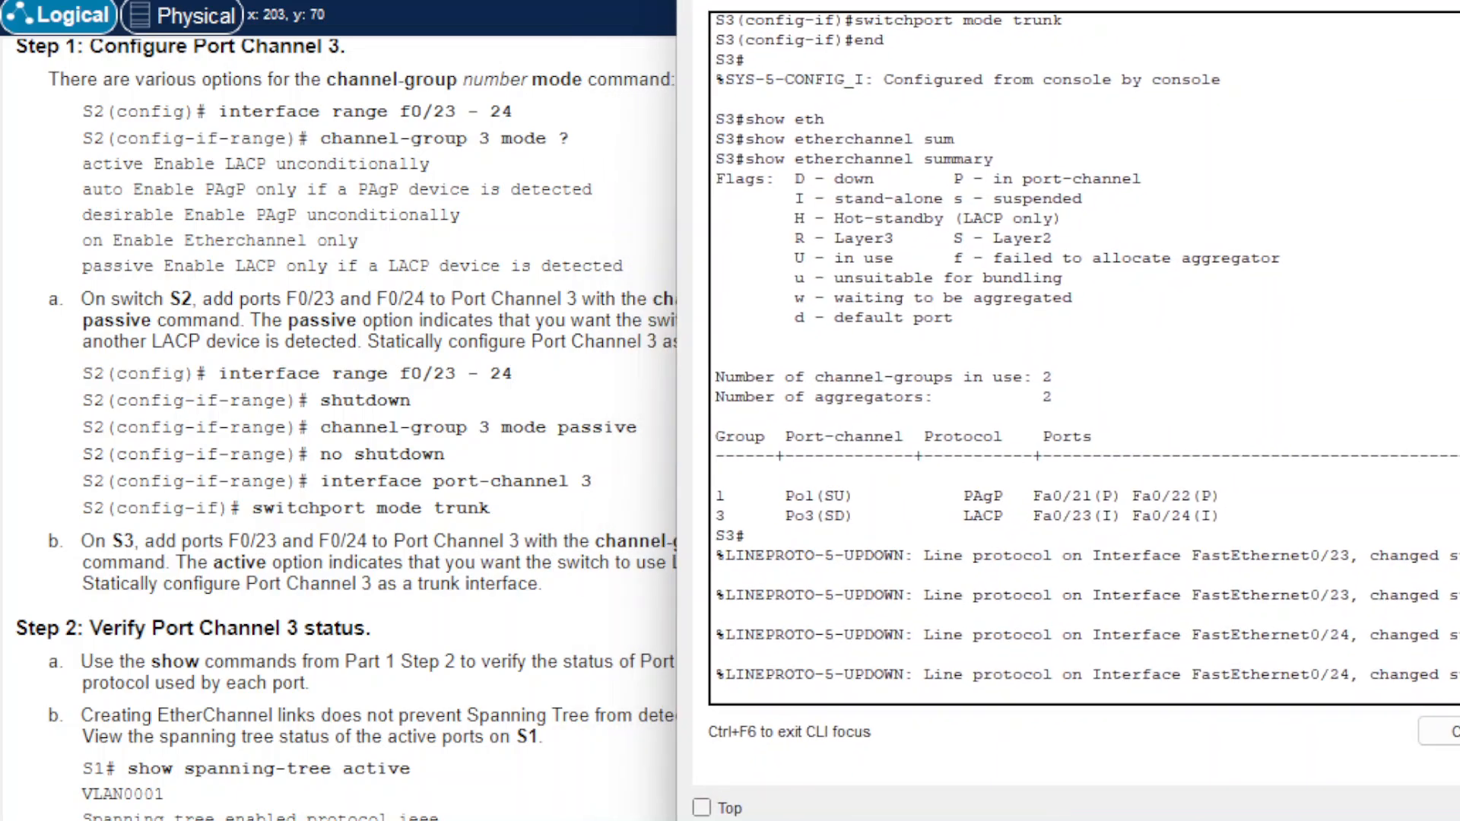
pyautogui.scroll(-3, 438, 513)
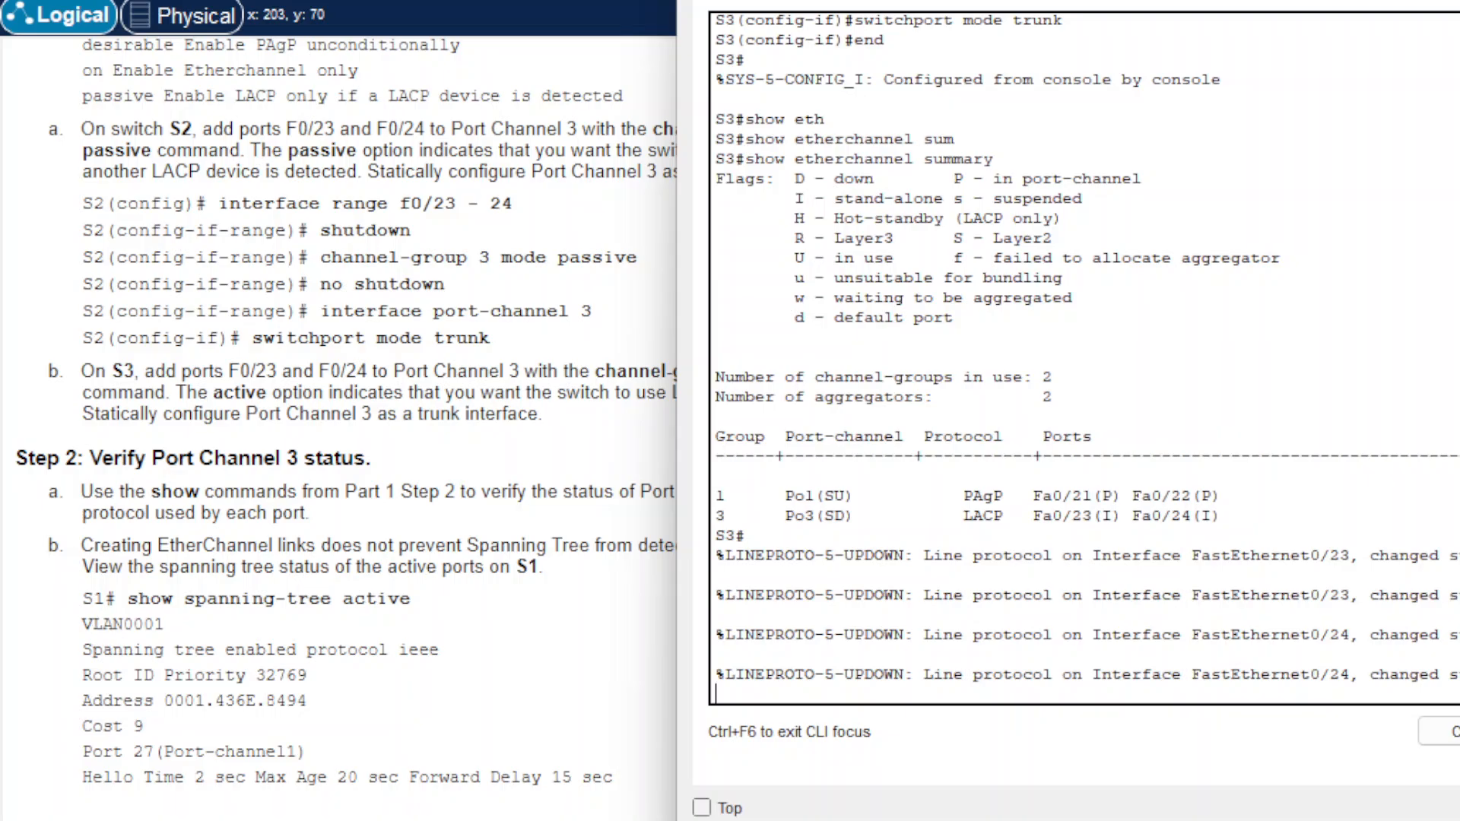
# Step: Open the S1 command line, examine its EtherChannel summary, and put the S1 window away
pyautogui.click(1453, 201)
pyautogui.click(1440, 158)
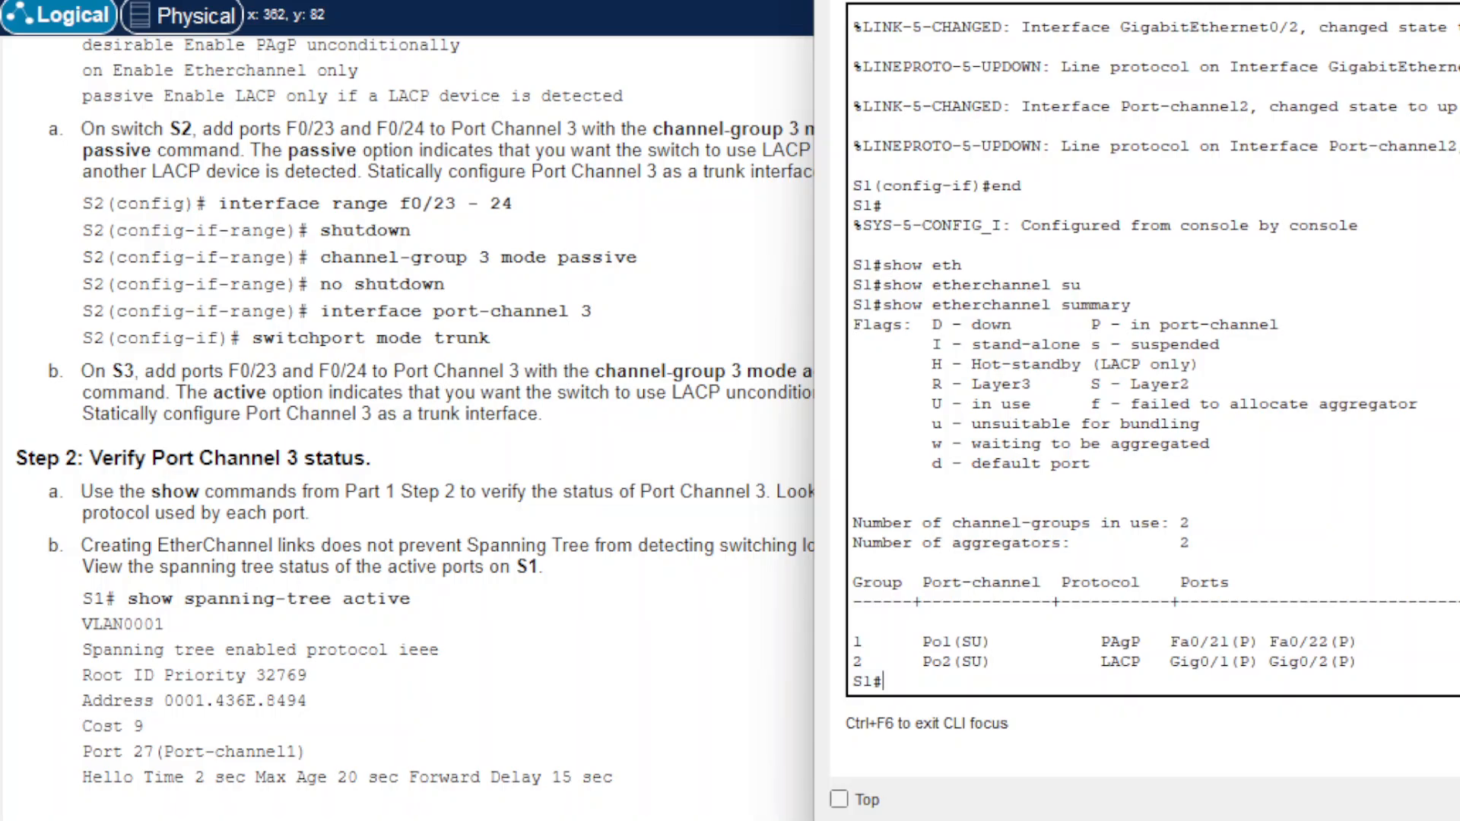
pyautogui.moveTo(1171, 2); pyautogui.dragTo(1363, 54)
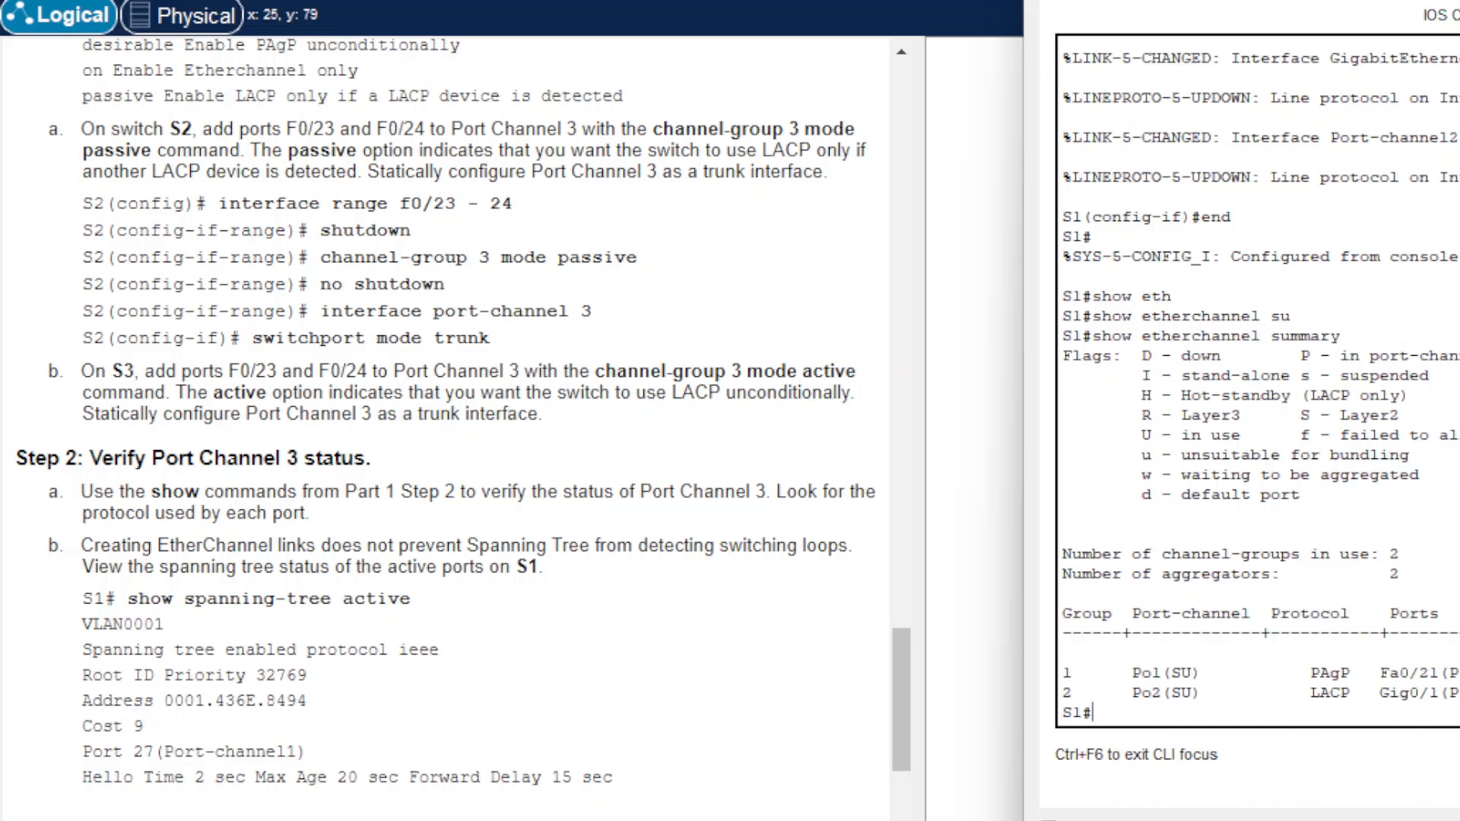
pyautogui.click(1458, 230)
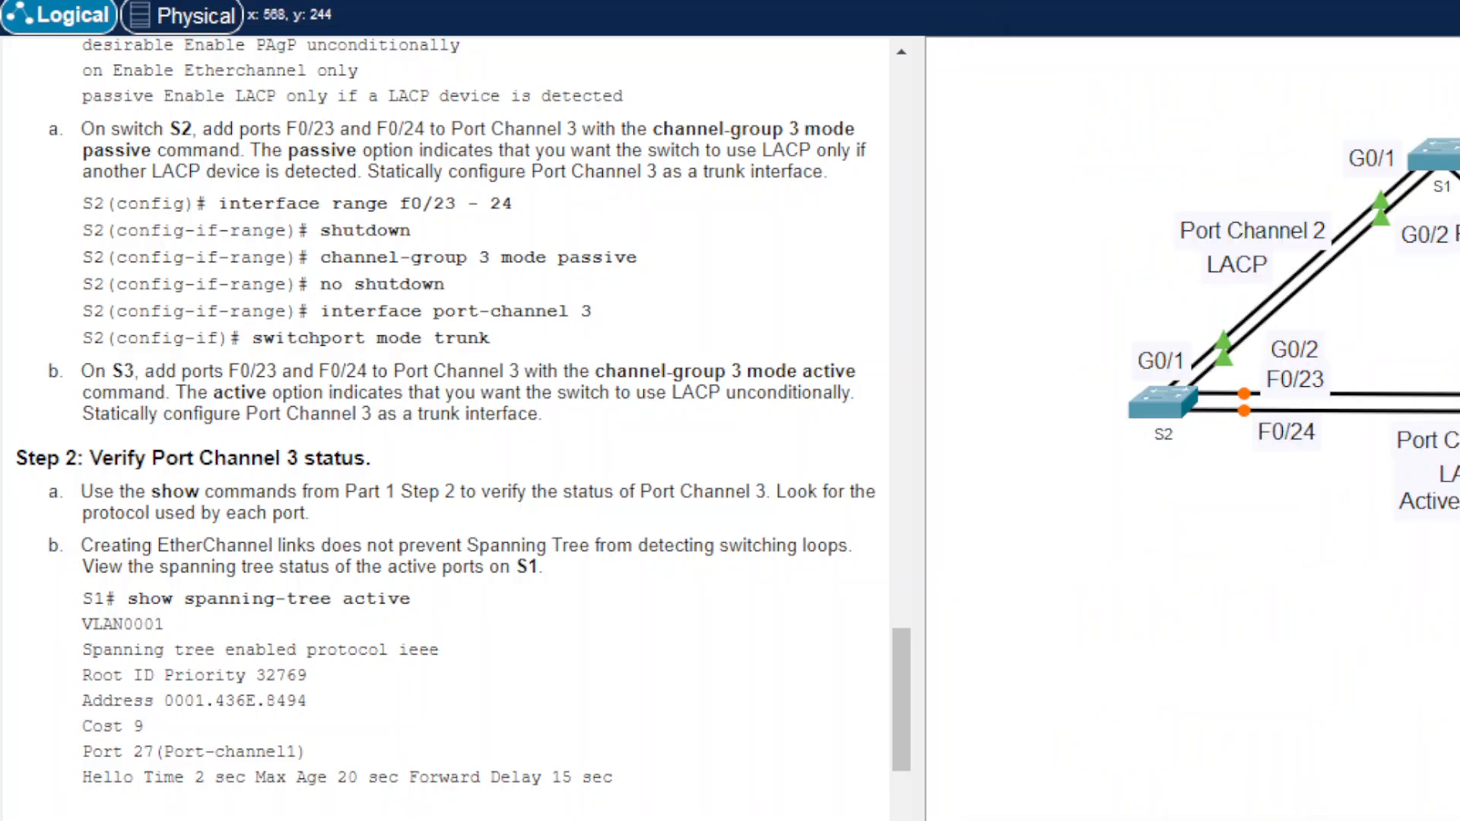
# Step: Open the S3 command line and compare its earlier Port Channel 3 commands with the channel-group mode required by the instructions
pyautogui.click(1458, 384)
pyautogui.scroll(8, 1083, 357)
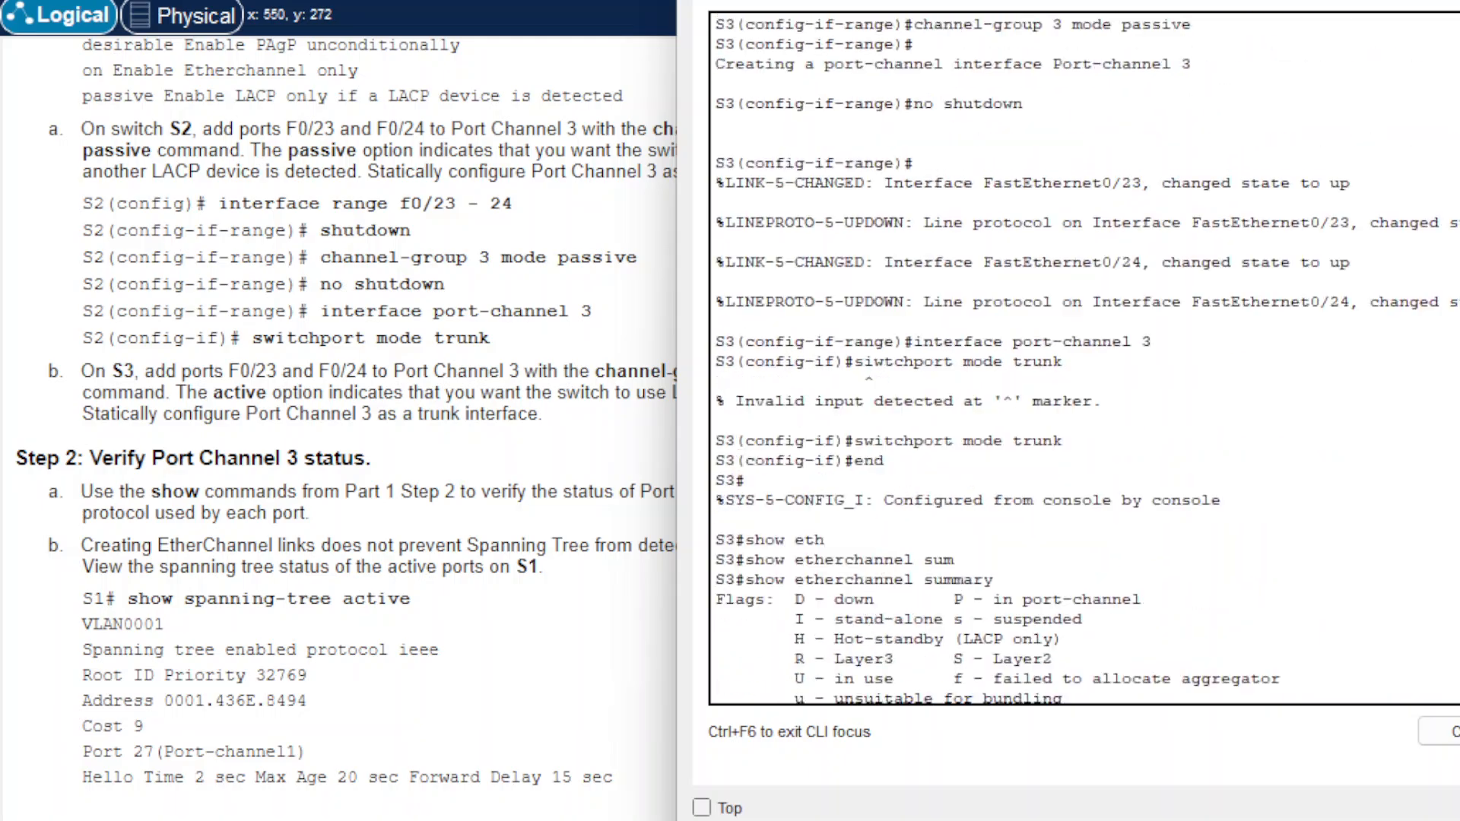
pyautogui.scroll(2, 1083, 358)
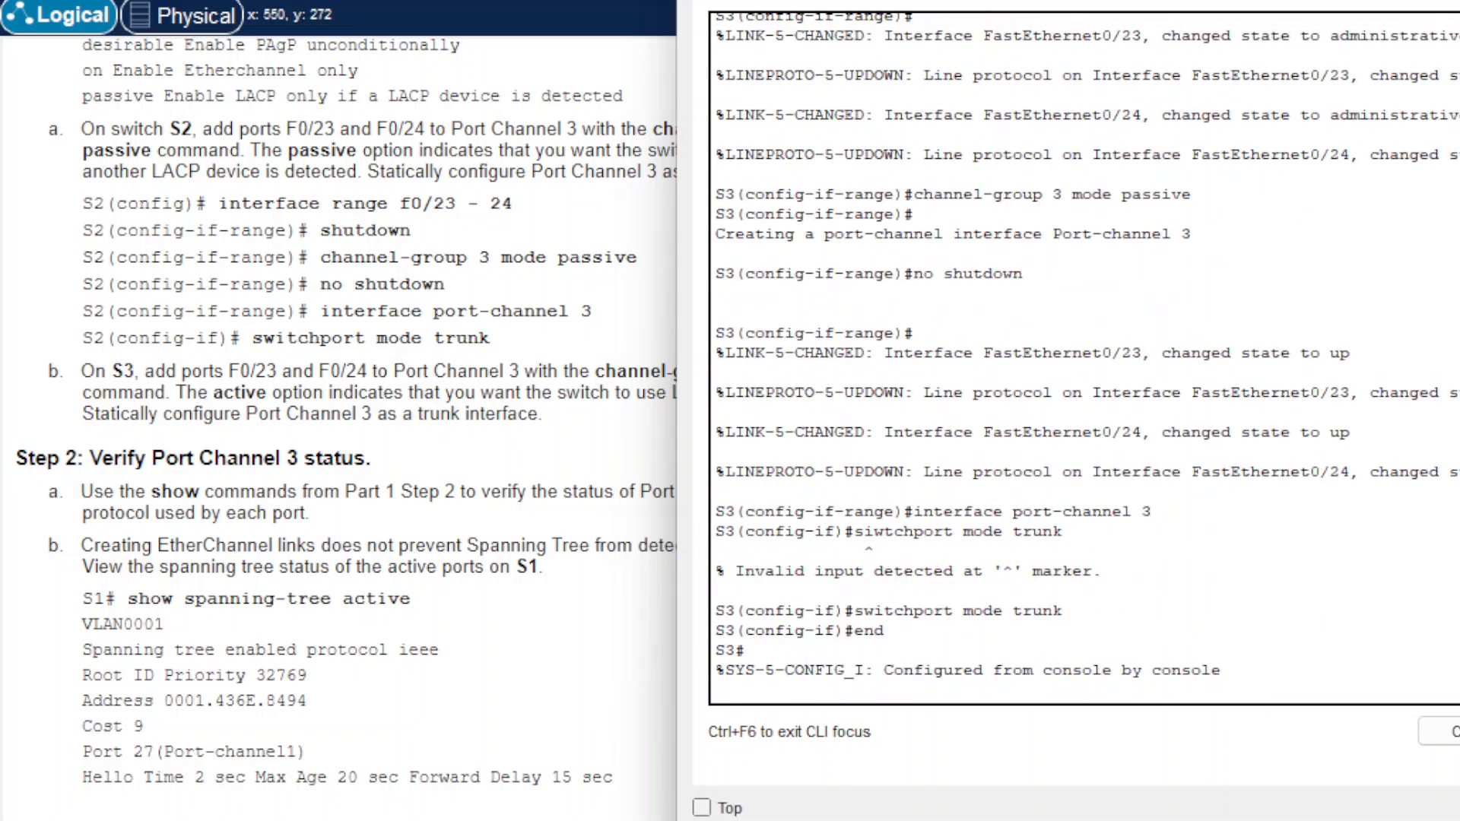
pyautogui.scroll(4, 1084, 358)
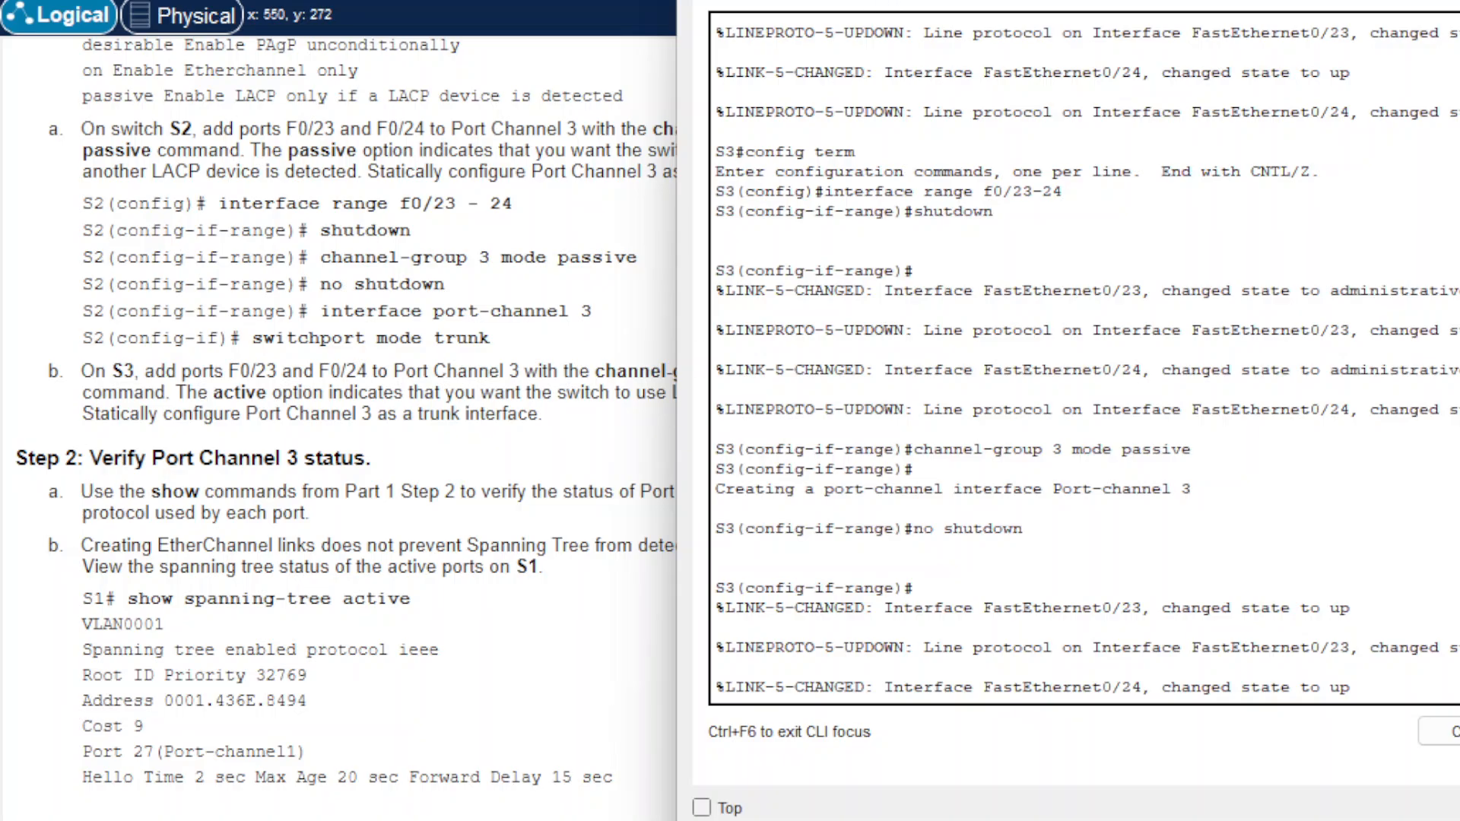
pyautogui.moveTo(1064, 1); pyautogui.dragTo(1304, 7)
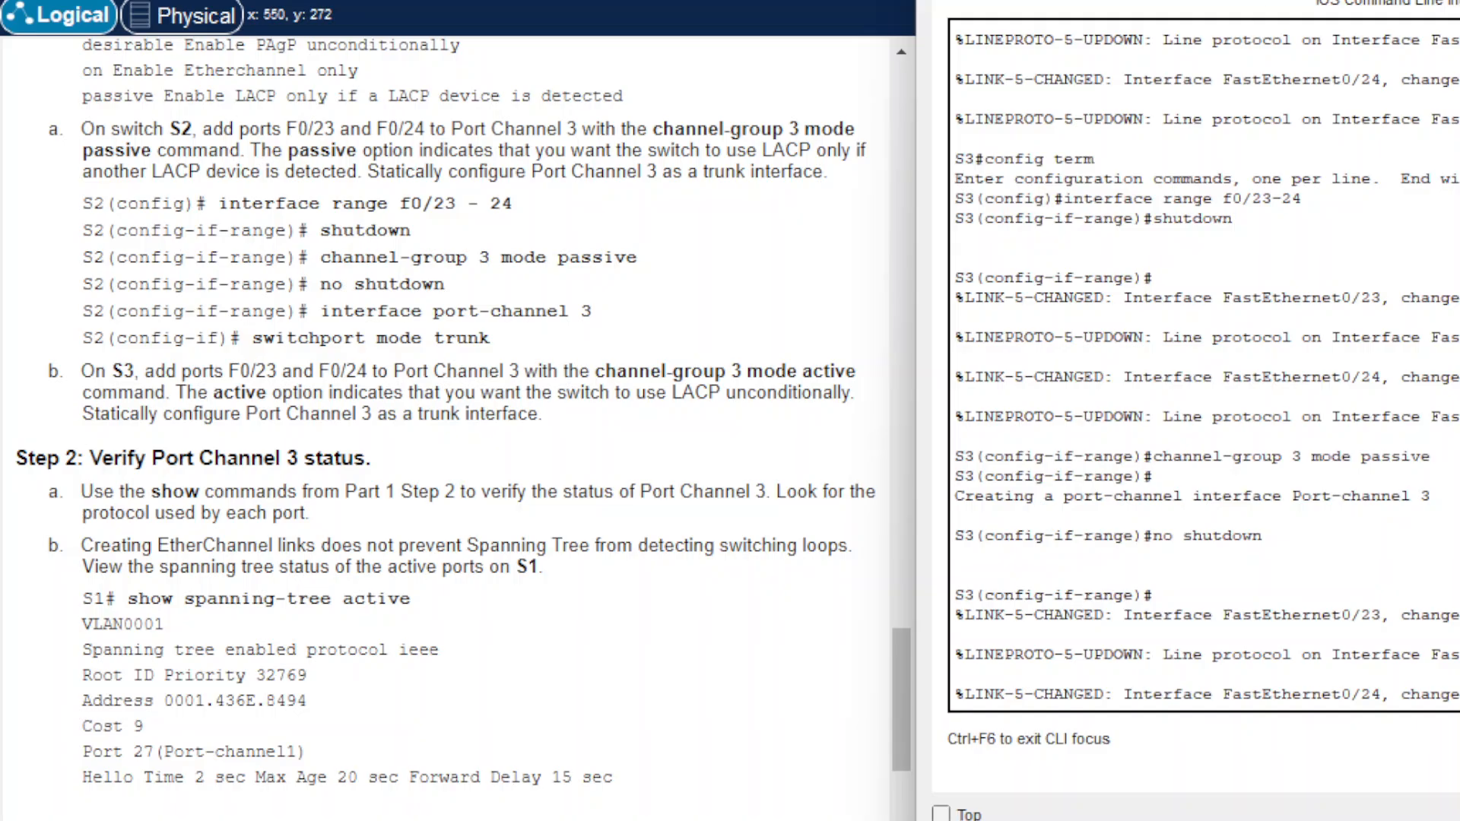
# Step: Enter global configuration mode on S3 with config term
pyautogui.moveTo(1226, 2); pyautogui.dragTo(1122, 0)
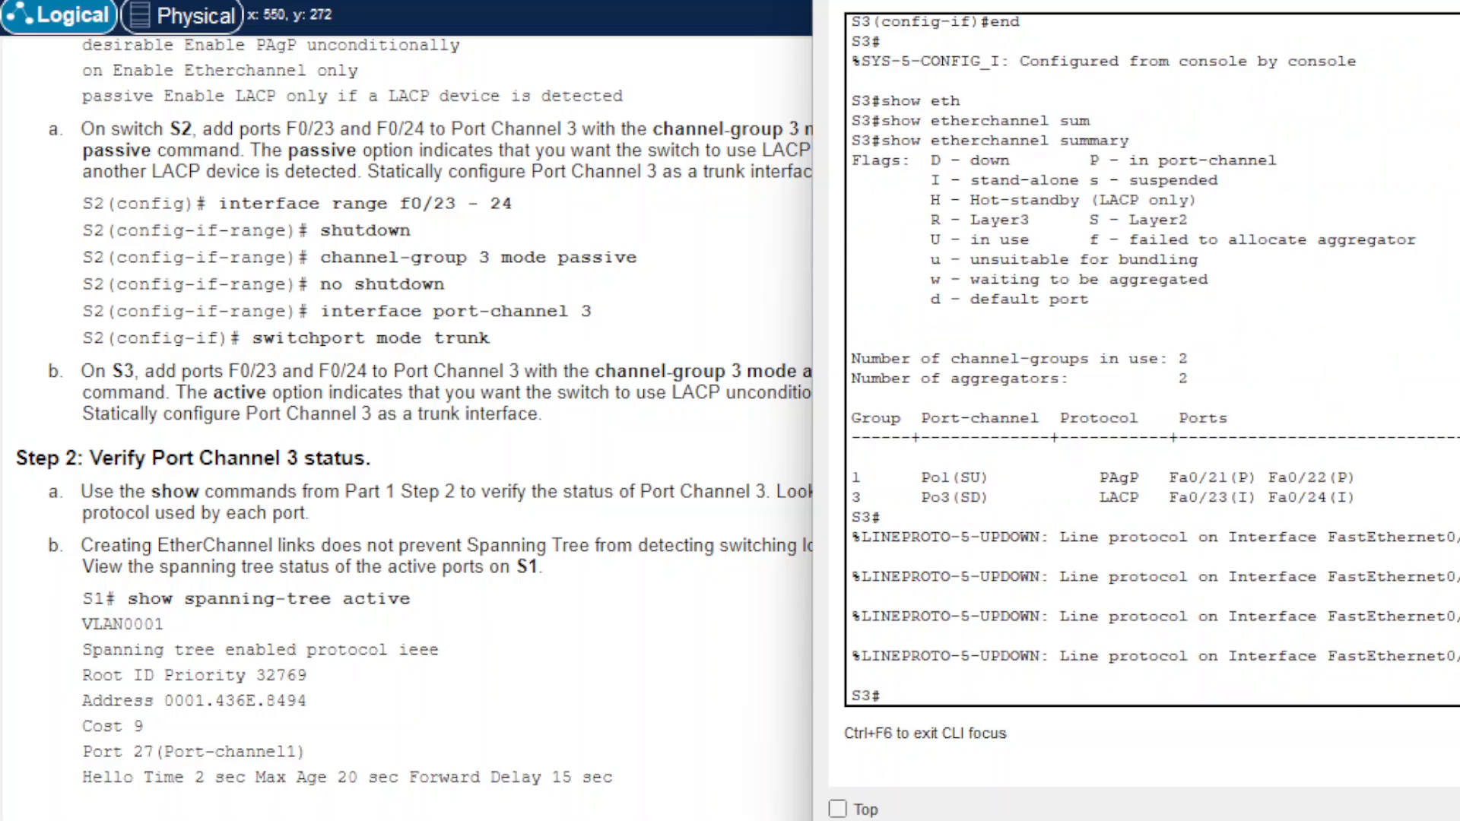
pyautogui.write('config tmer')
pyautogui.press('Return')
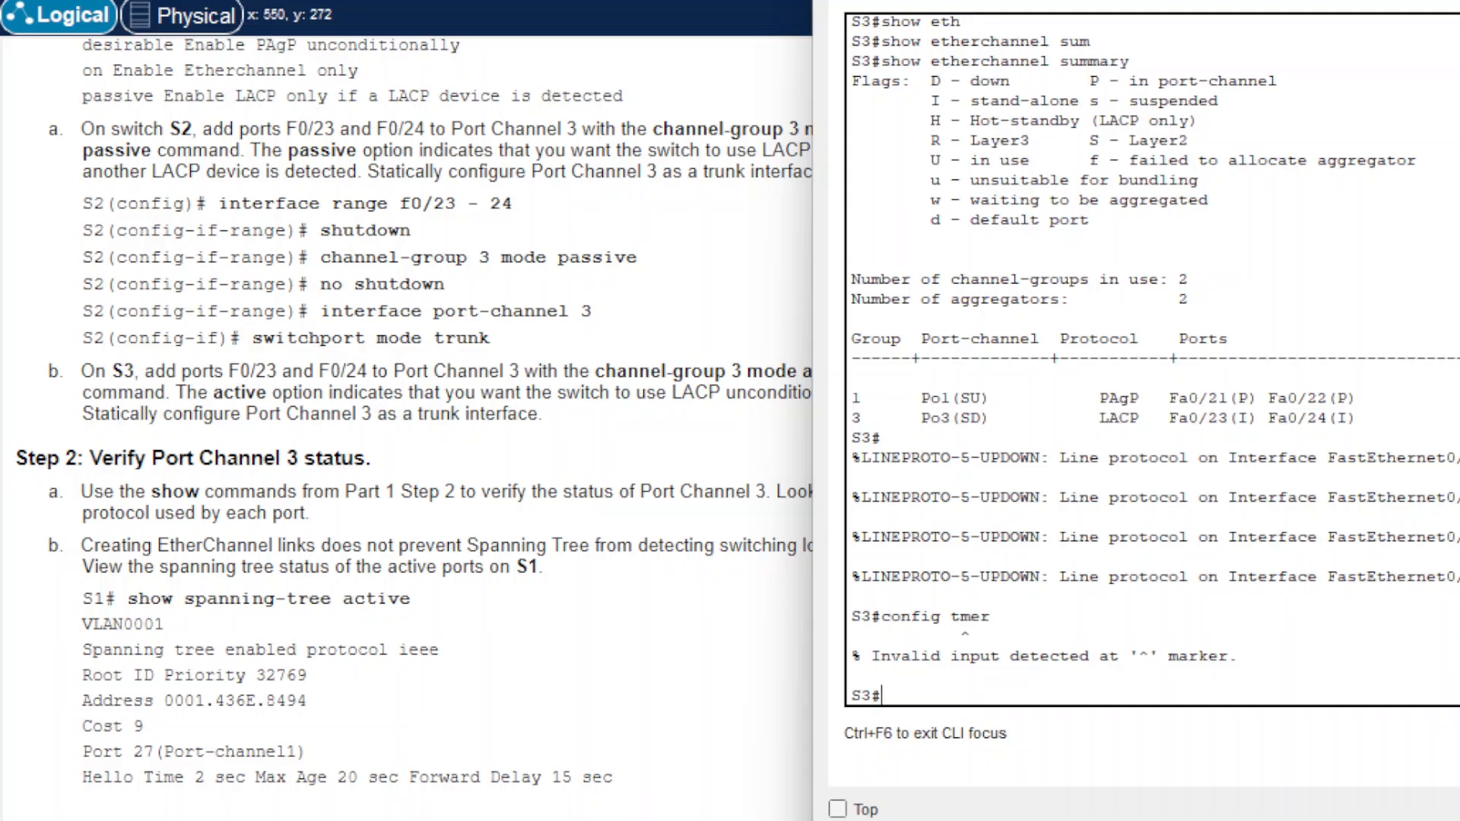
pyautogui.press('Up')
pyautogui.press('Up')
pyautogui.press('Up')
pyautogui.press('Return')
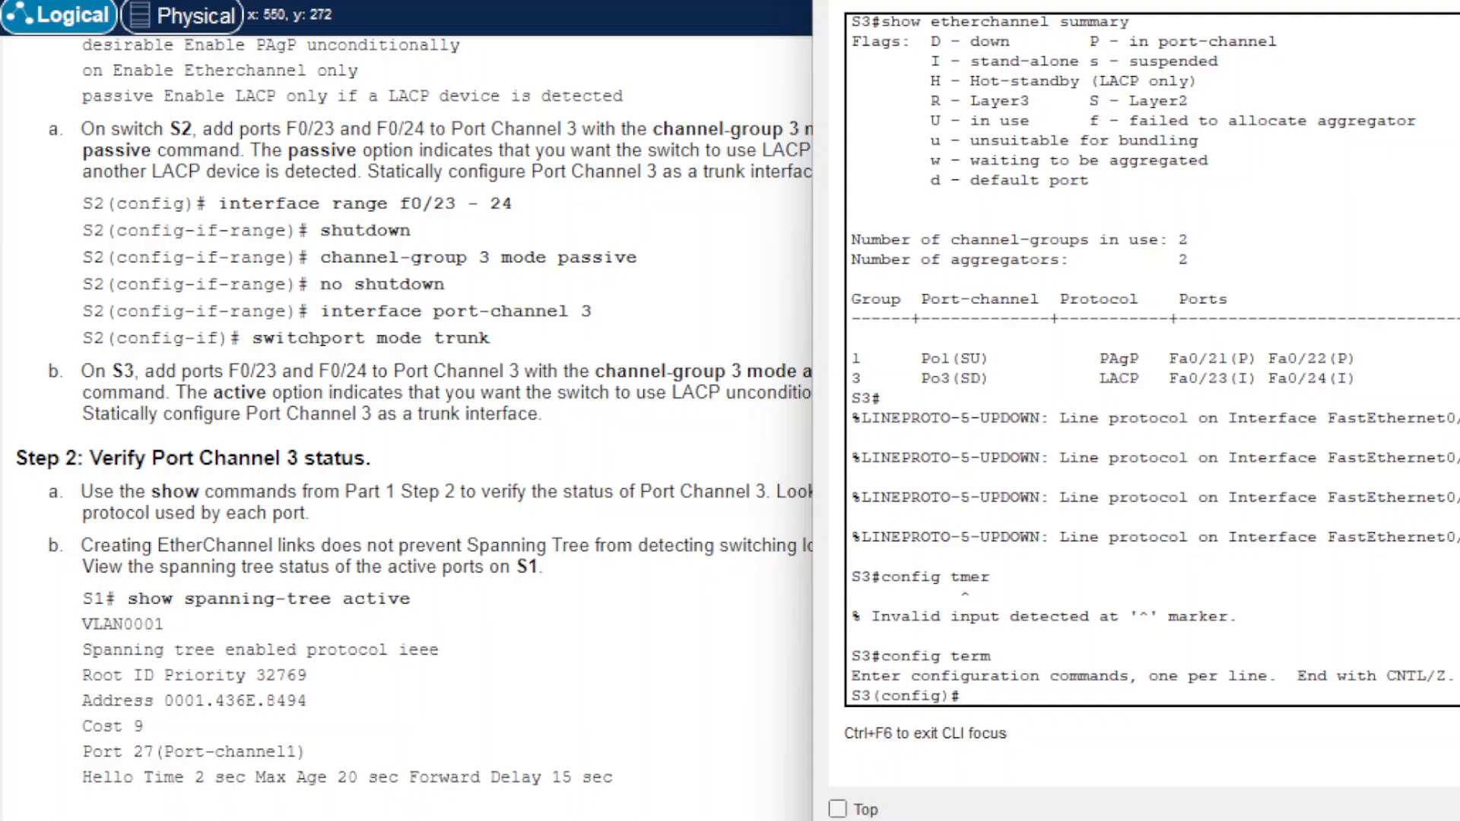
# Step: Select ports F0/23 and F0/24 on S3 with interface range f0/23-24
pyautogui.press('Up')
pyautogui.press('Up')
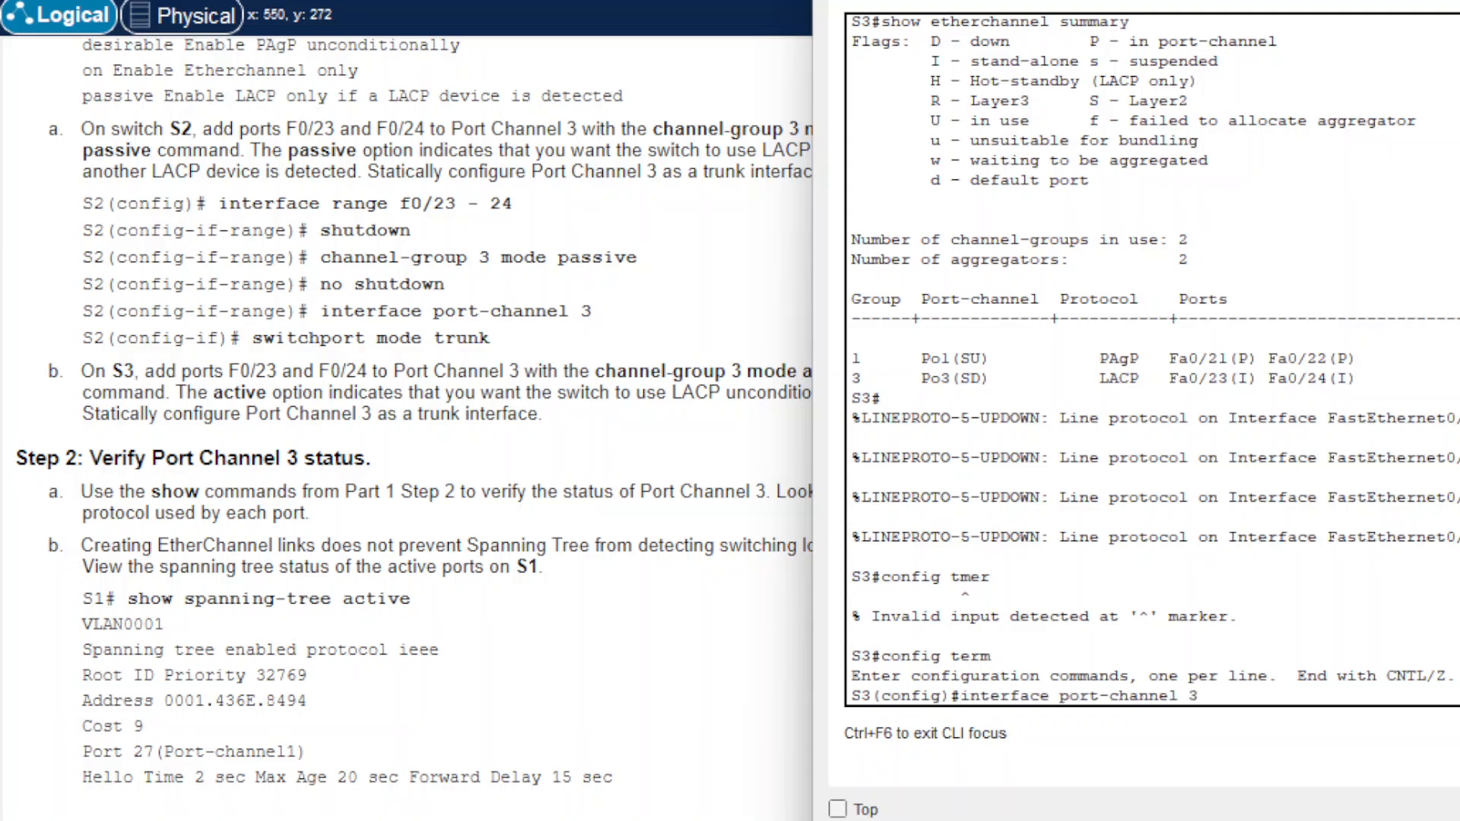
pyautogui.press('Up')
pyautogui.press('Up')
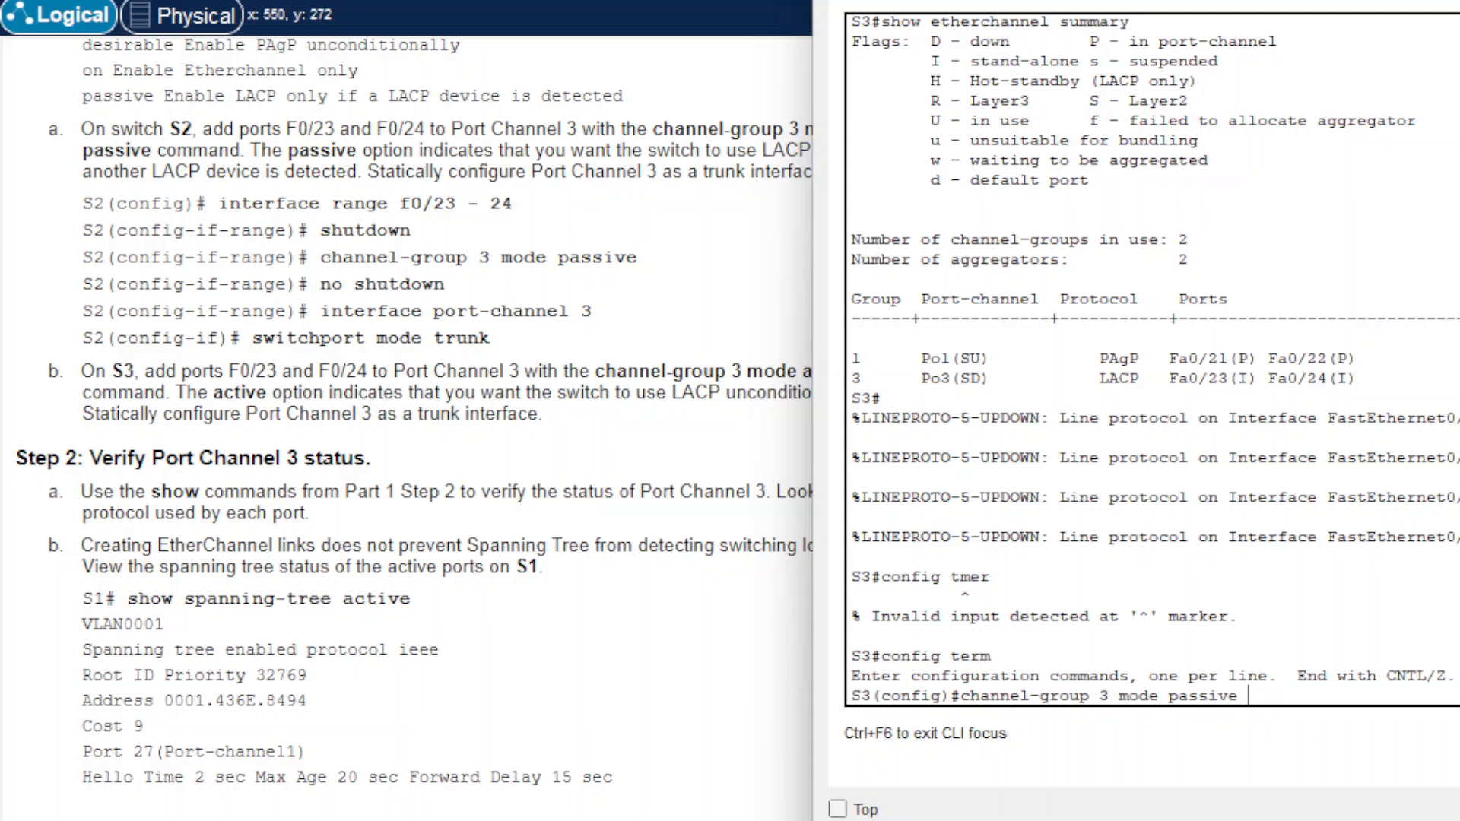
pyautogui.press('Up')
pyautogui.press('Up')
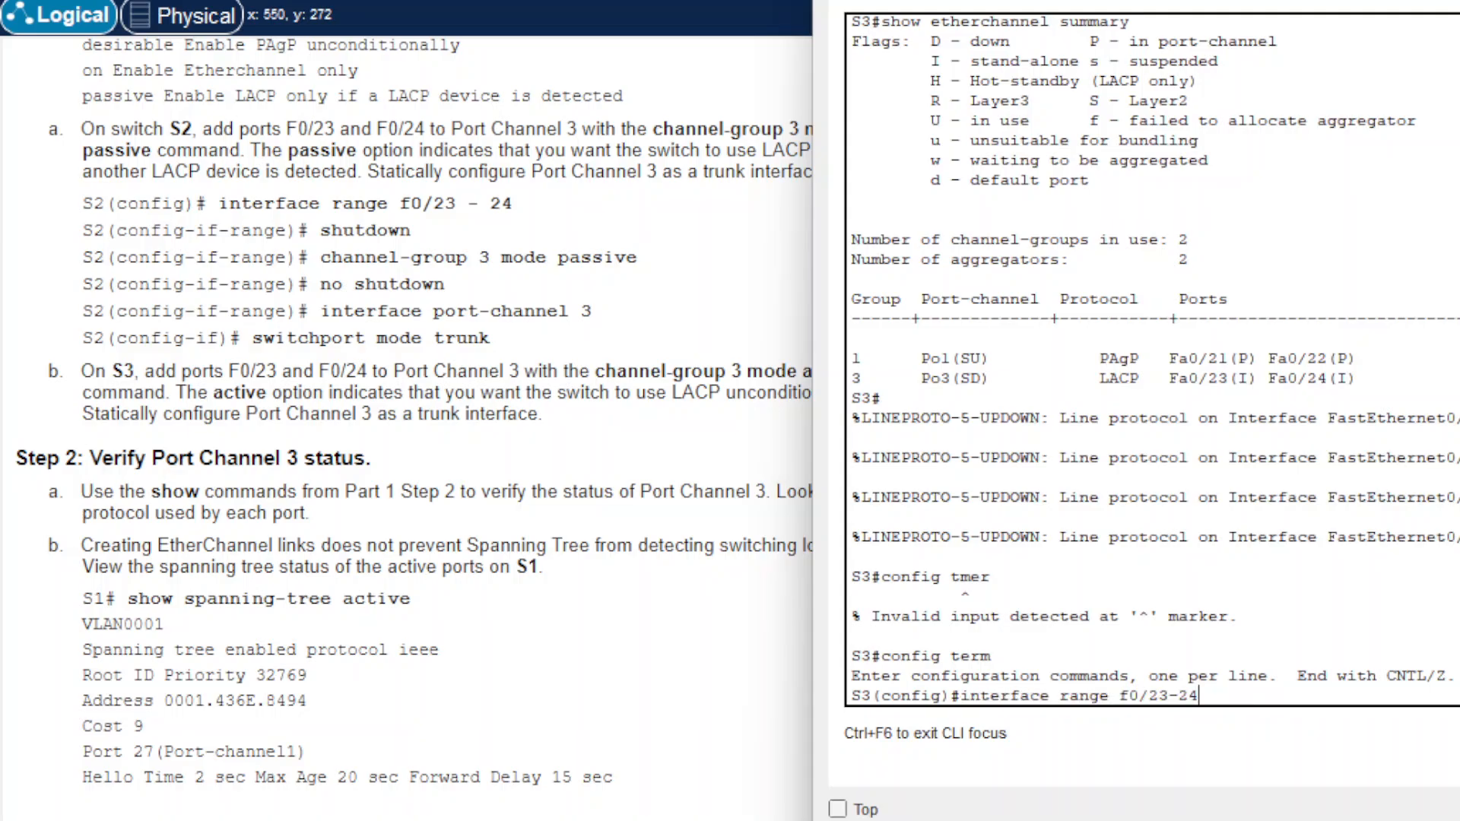
pyautogui.press('Return')
# Step: Shut down the selected ports F0/23 and F0/24 on S3 with the shutdown command
pyautogui.press('Up')
pyautogui.press('Up')
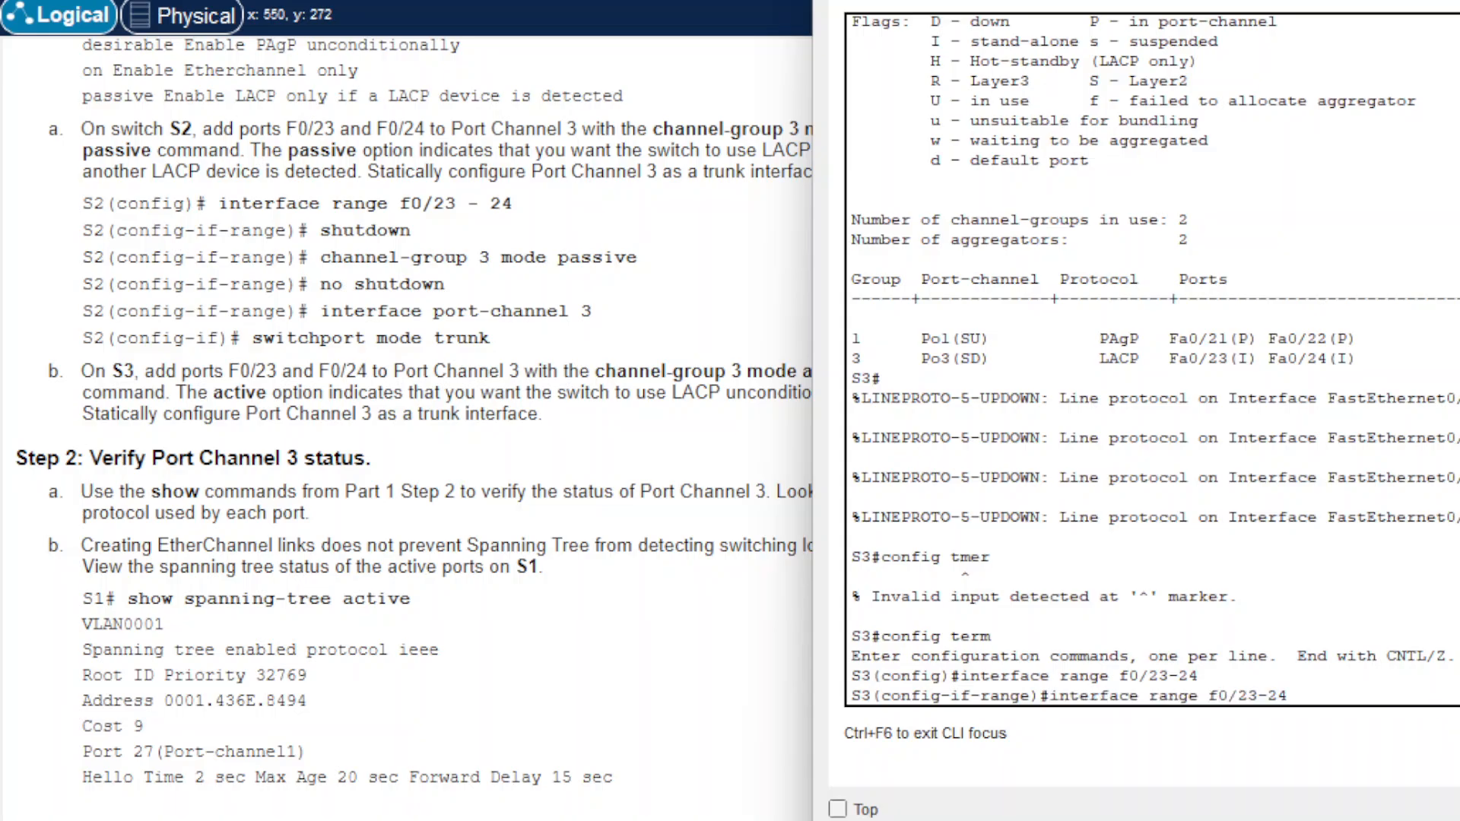
pyautogui.press('Up')
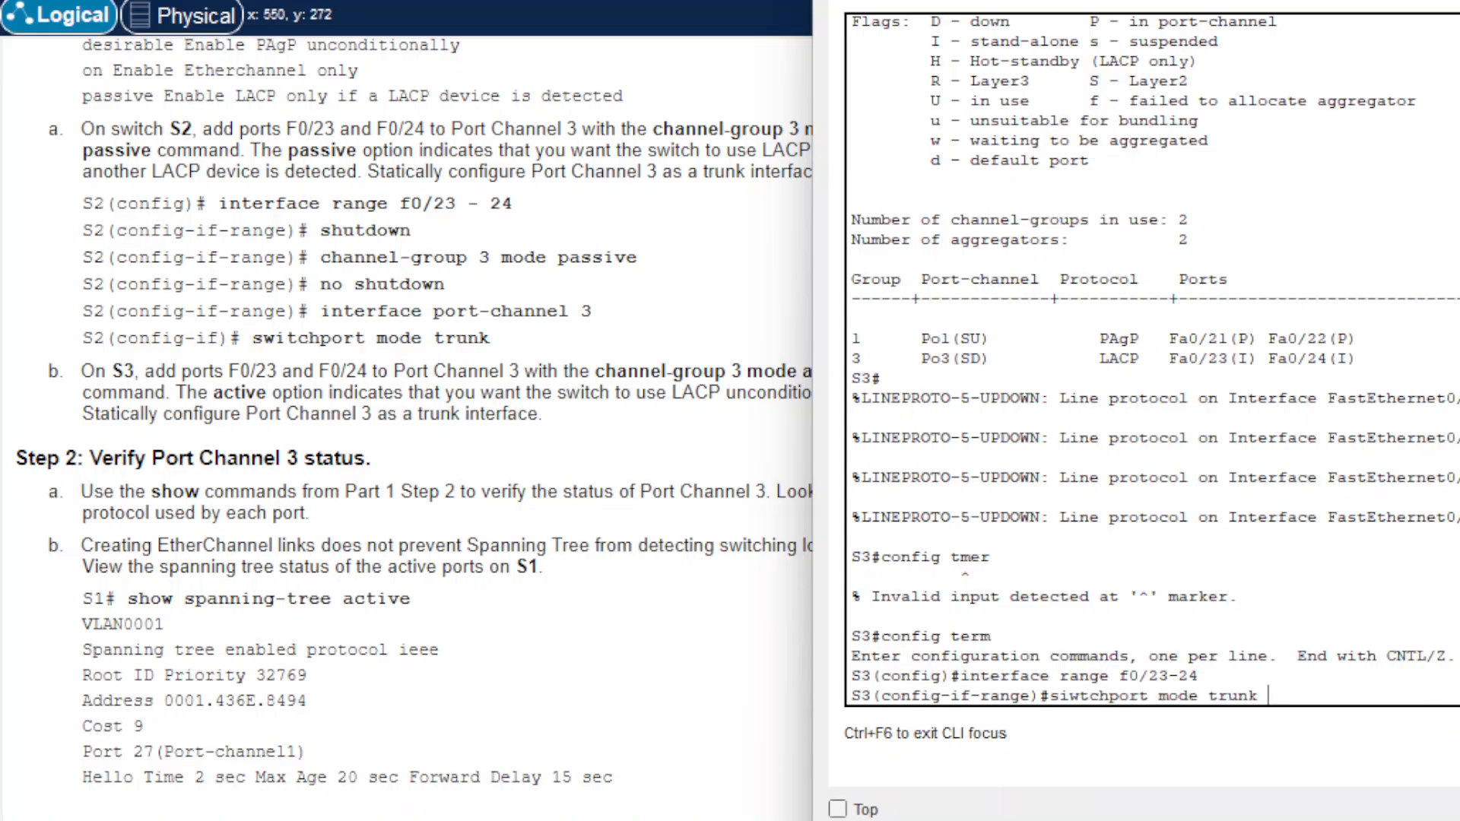
pyautogui.press('Up')
pyautogui.press('Up')
pyautogui.press('Up')
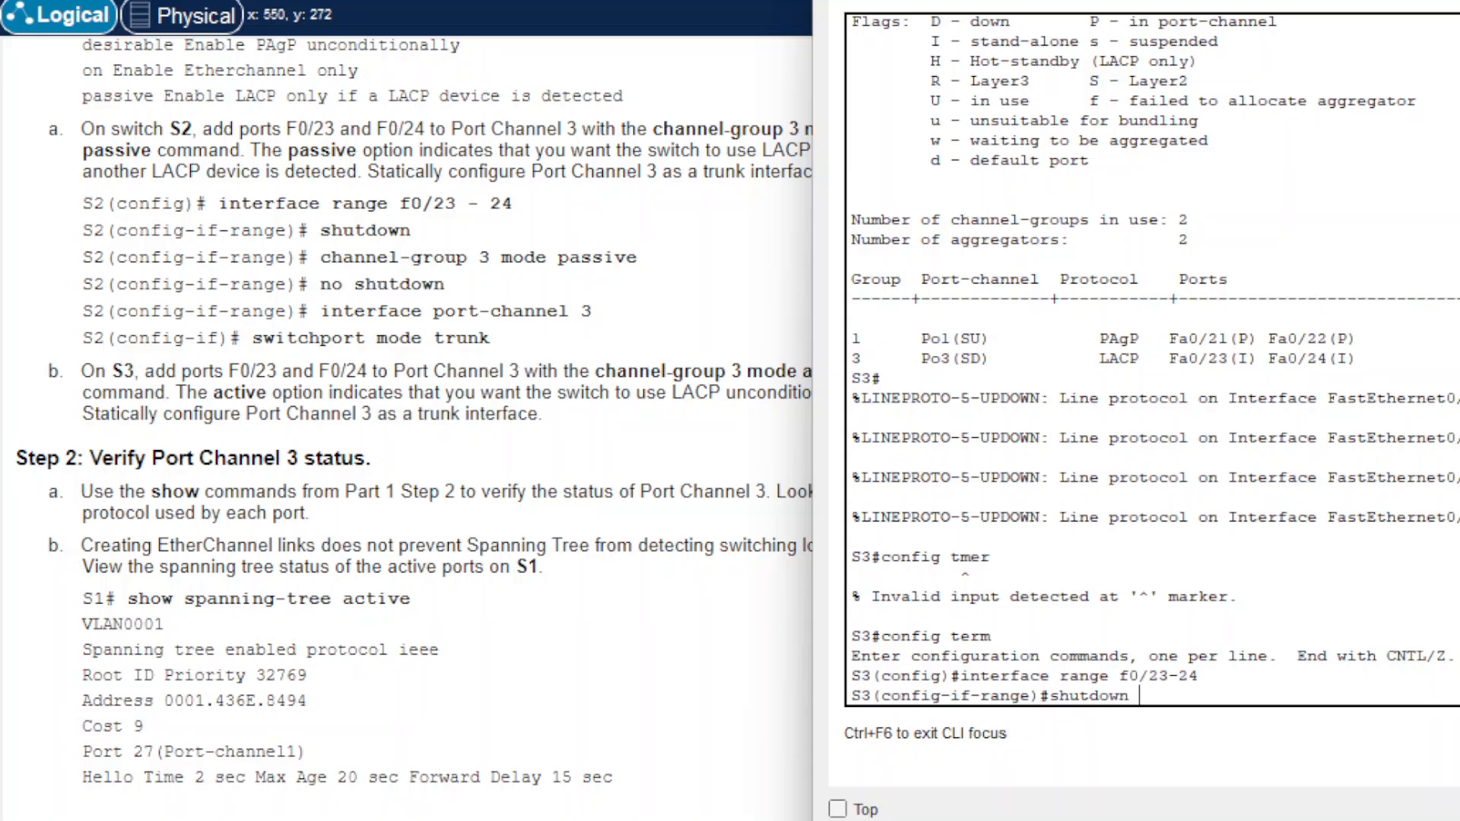
pyautogui.press('Return')
pyautogui.press('Up')
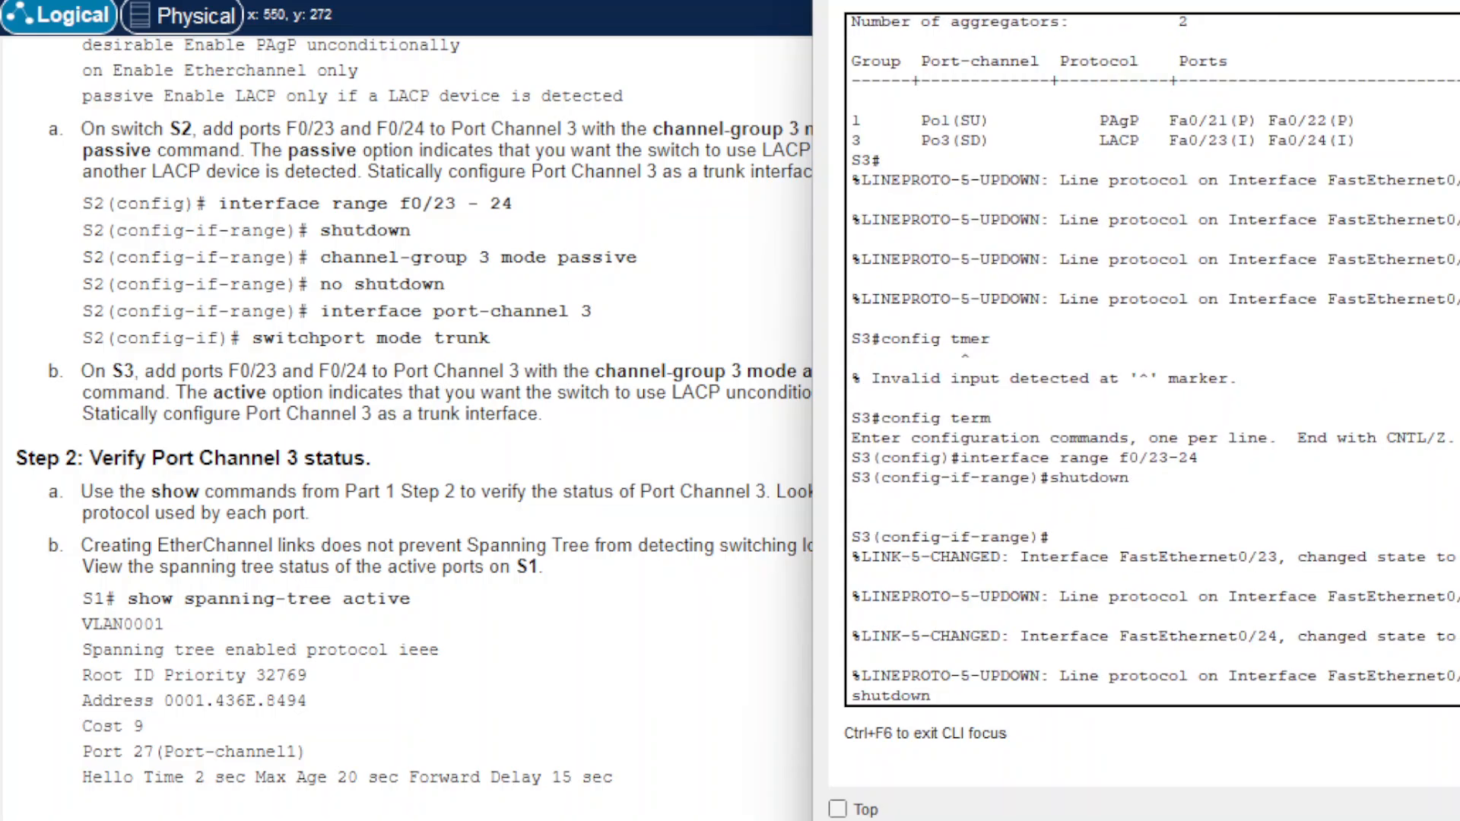
pyautogui.press('Return')
# Step: Add the selected ports on S3 to Port Channel 3 in LACP active mode with channel-group 3 mode active
pyautogui.press('Up')
pyautogui.press('Up')
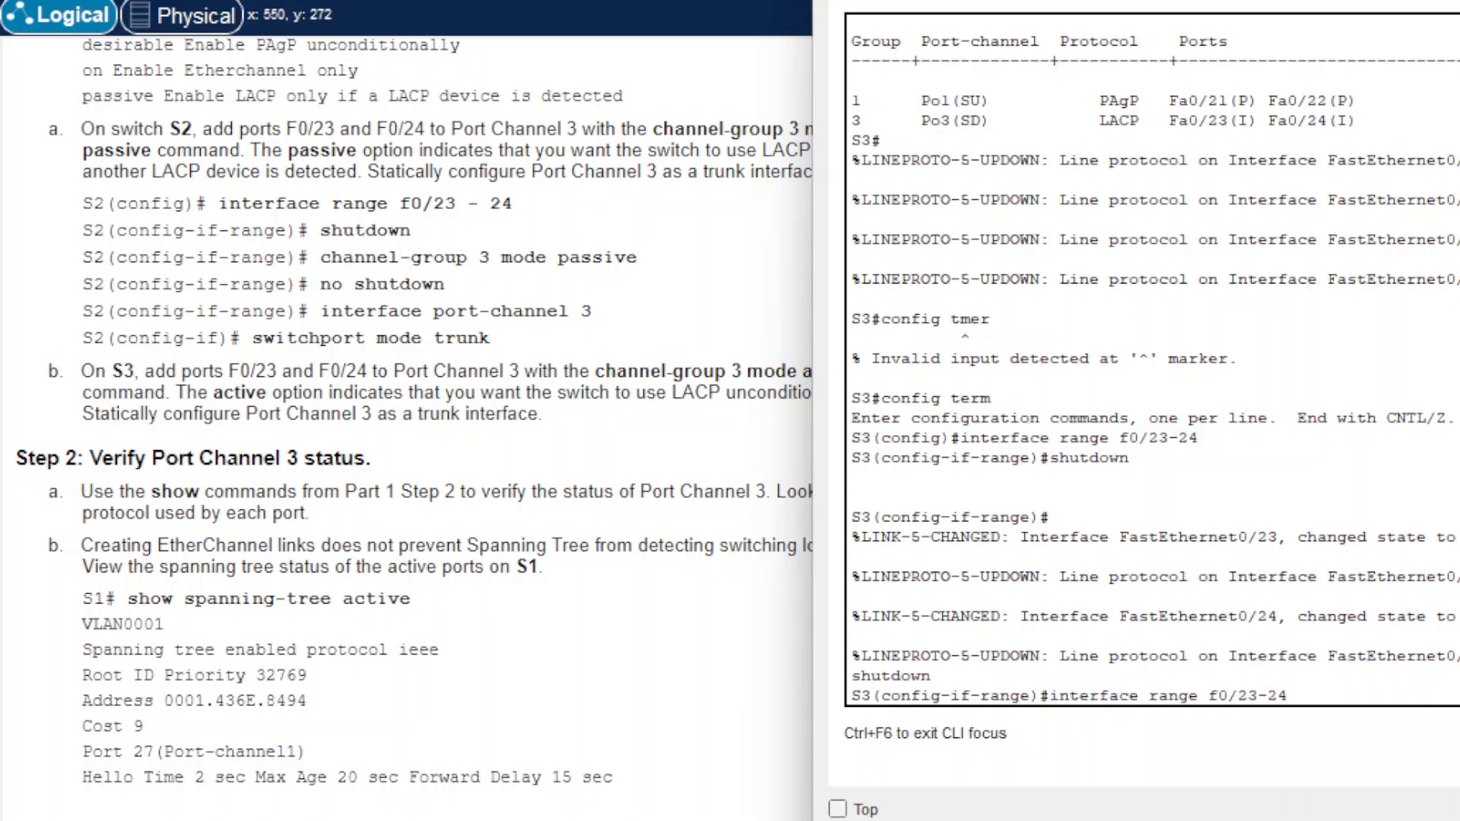
pyautogui.press('Up')
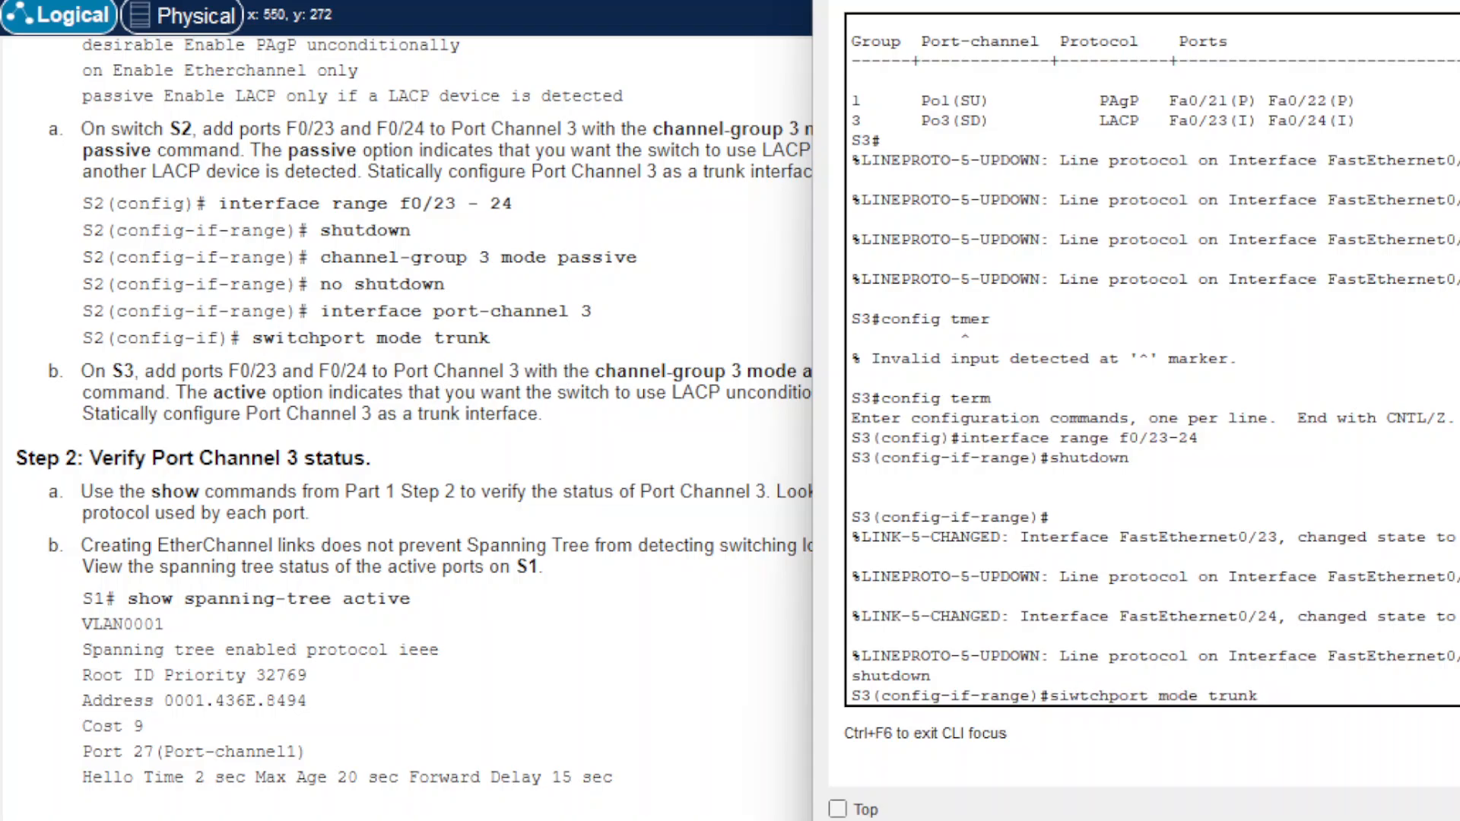
pyautogui.press('Up')
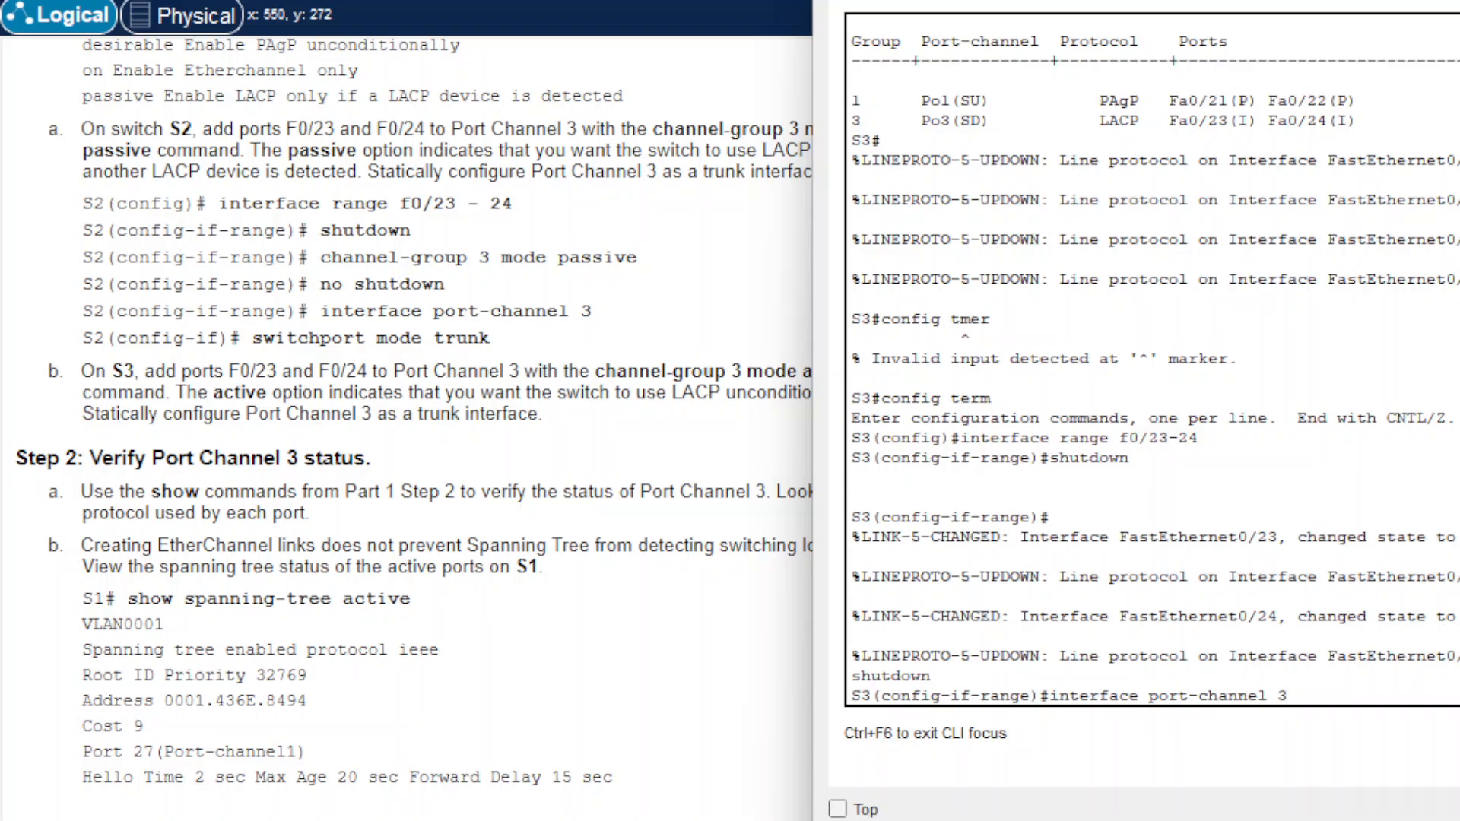
pyautogui.press('Up')
pyautogui.press('Up')
pyautogui.press('Up')
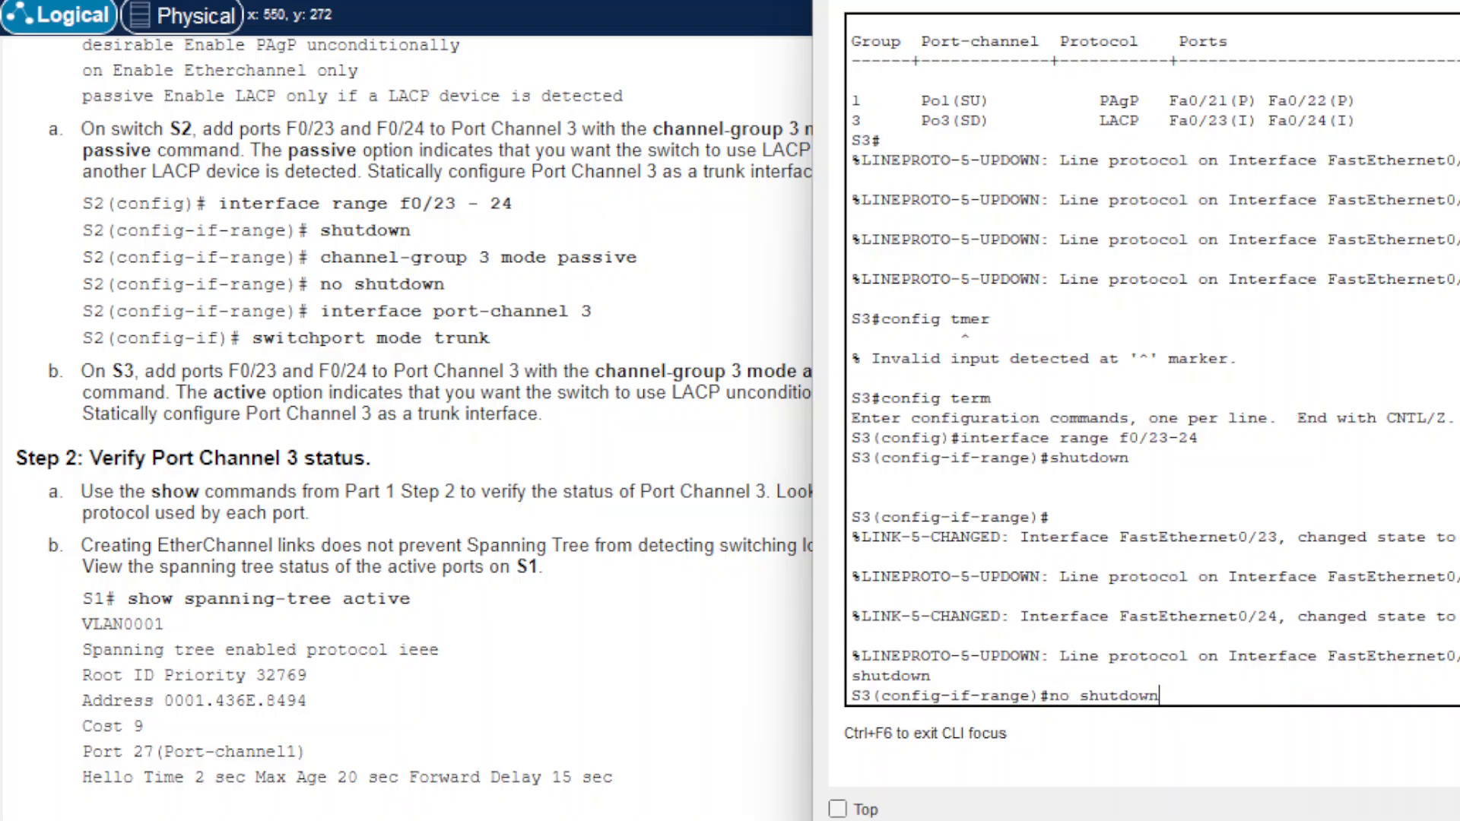
pyautogui.press('Down')
pyautogui.press('BackSpace')
pyautogui.press('BackSpace')
pyautogui.press('BackSpace')
pyautogui.press('BackSpace')
pyautogui.press('BackSpace')
pyautogui.press('BackSpace')
pyautogui.press('BackSpace')
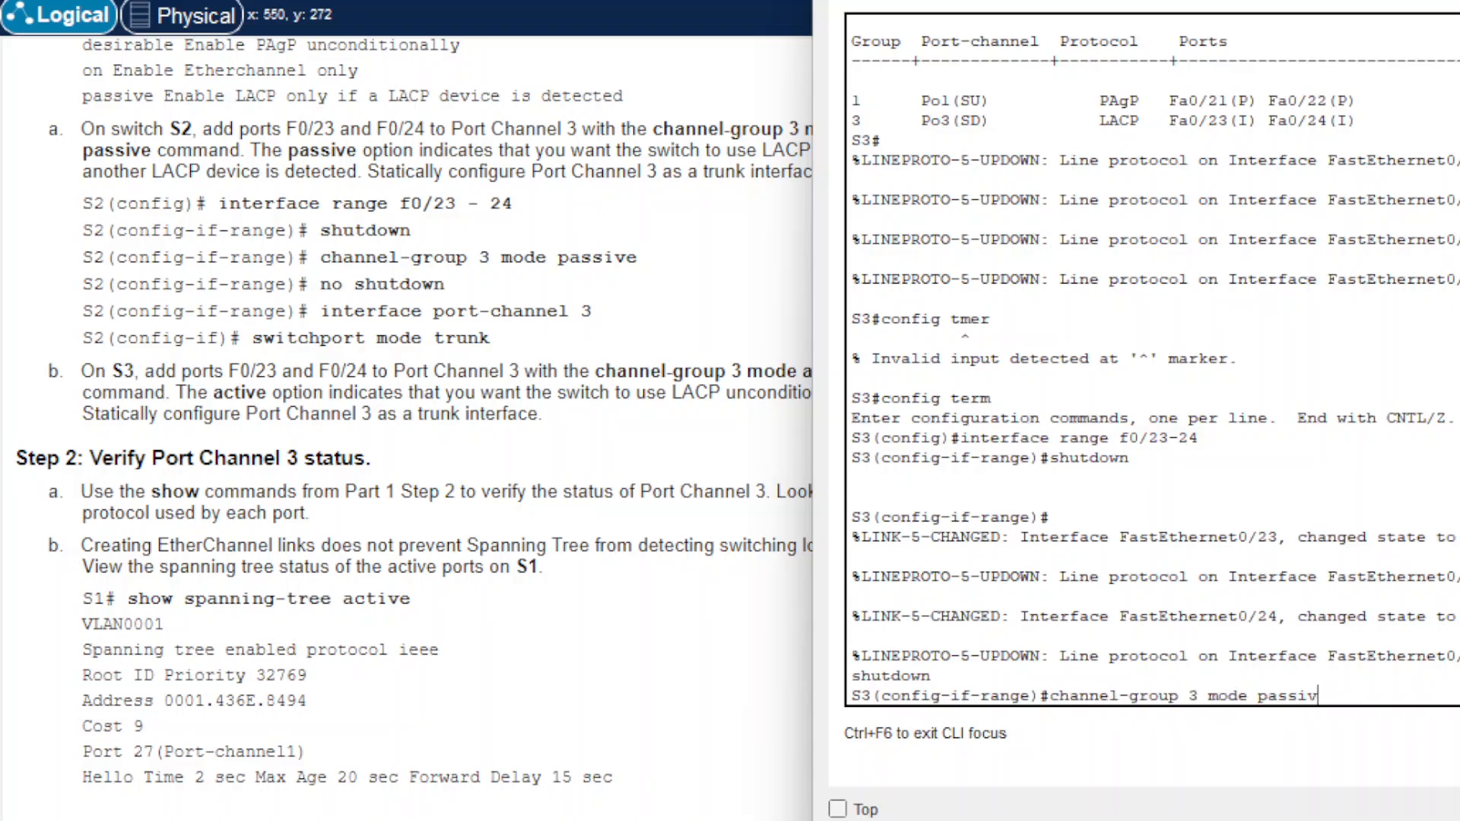
pyautogui.write('avc')
pyautogui.press('BackSpace')
pyautogui.press('BackSpace')
pyautogui.write('ctive')
pyautogui.press('Return')
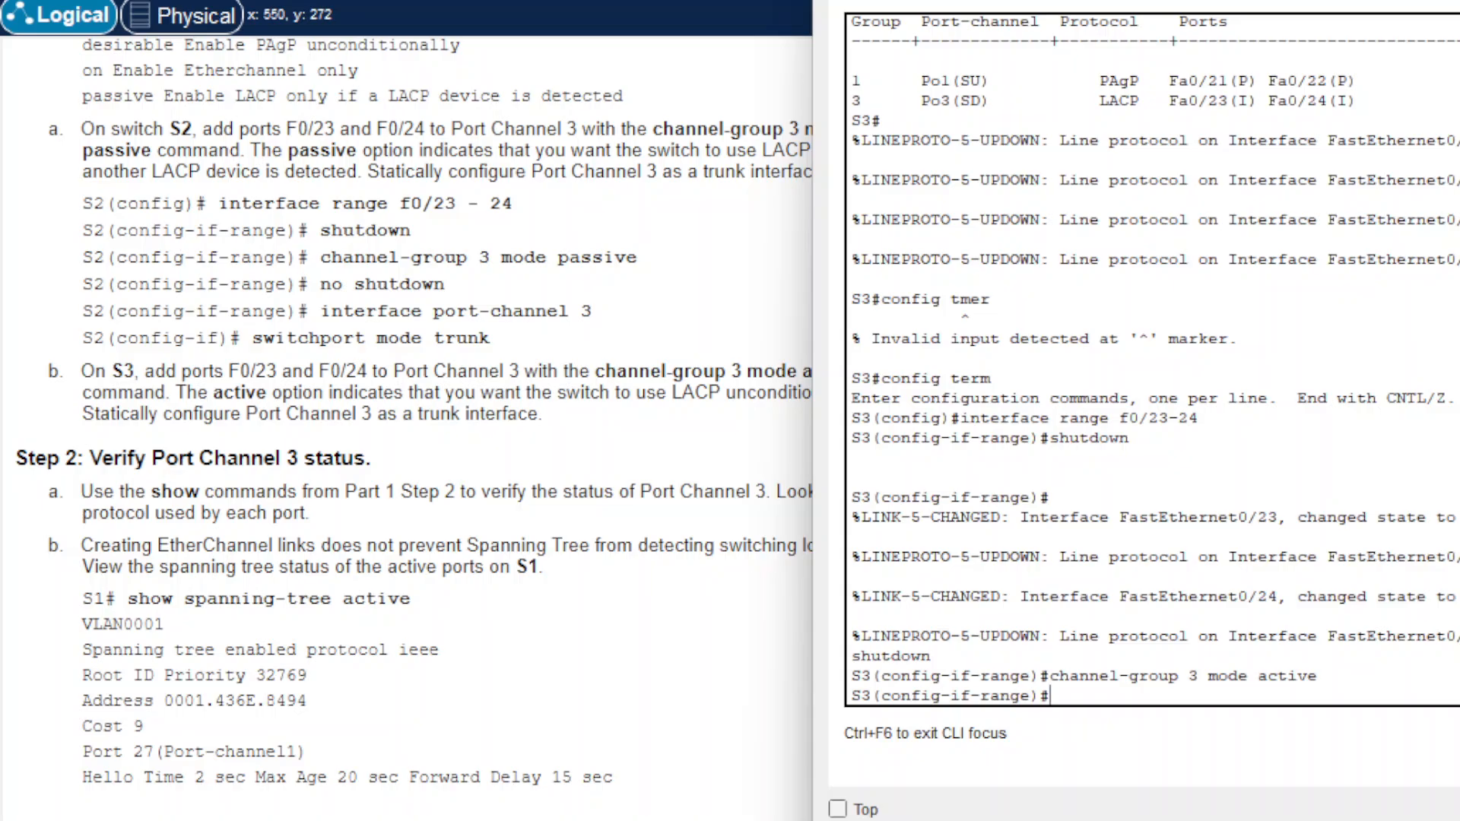
# Step: Bring ports F0/23 and F0/24 on S3 back up with no shutdown
pyautogui.press('Up')
pyautogui.press('Up')
pyautogui.press('Up')
pyautogui.press('Up')
pyautogui.press('Up')
pyautogui.press('Up')
pyautogui.press('Up')
pyautogui.press('Return')
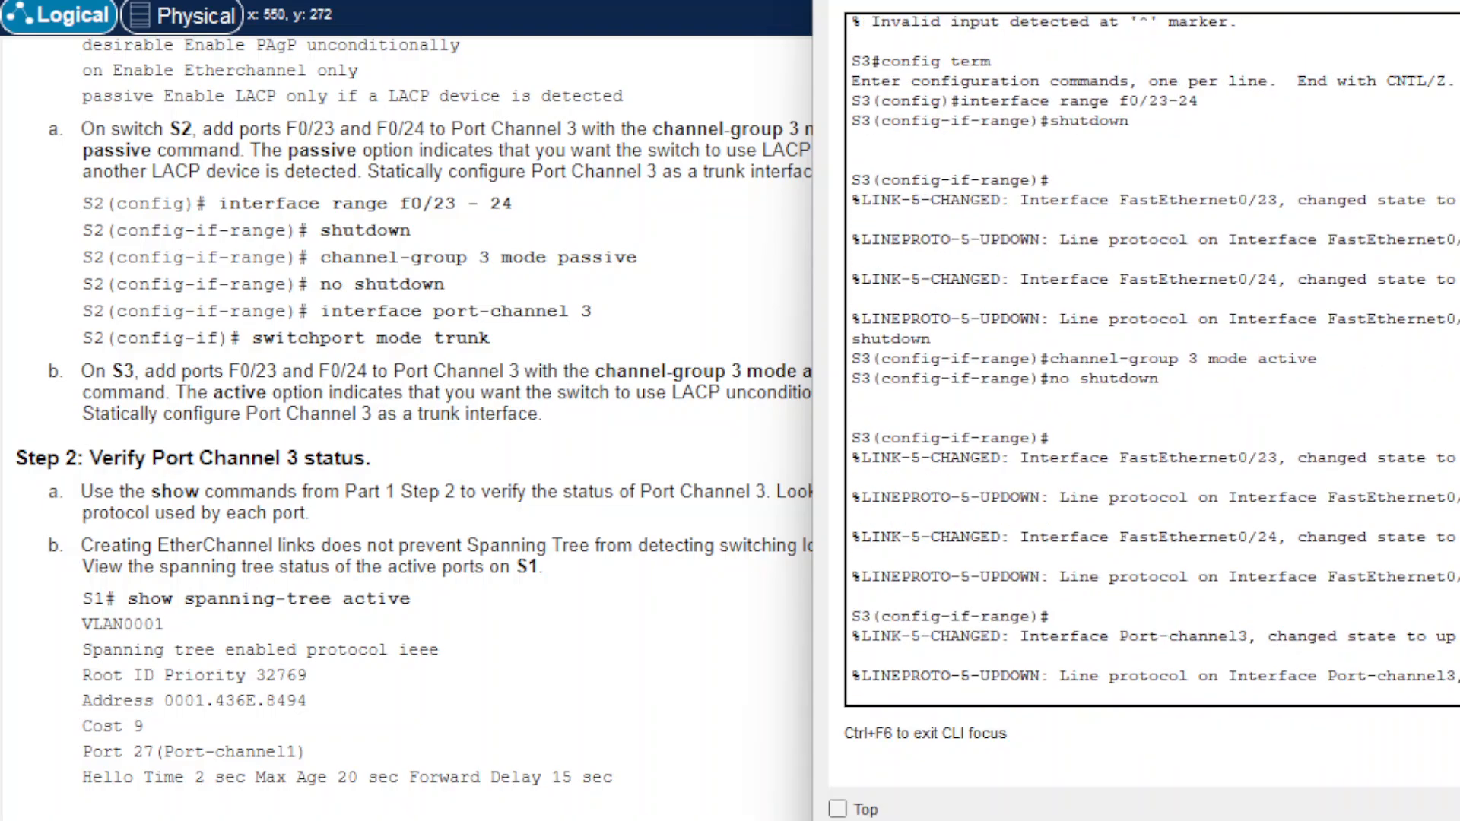
pyautogui.press('Return')
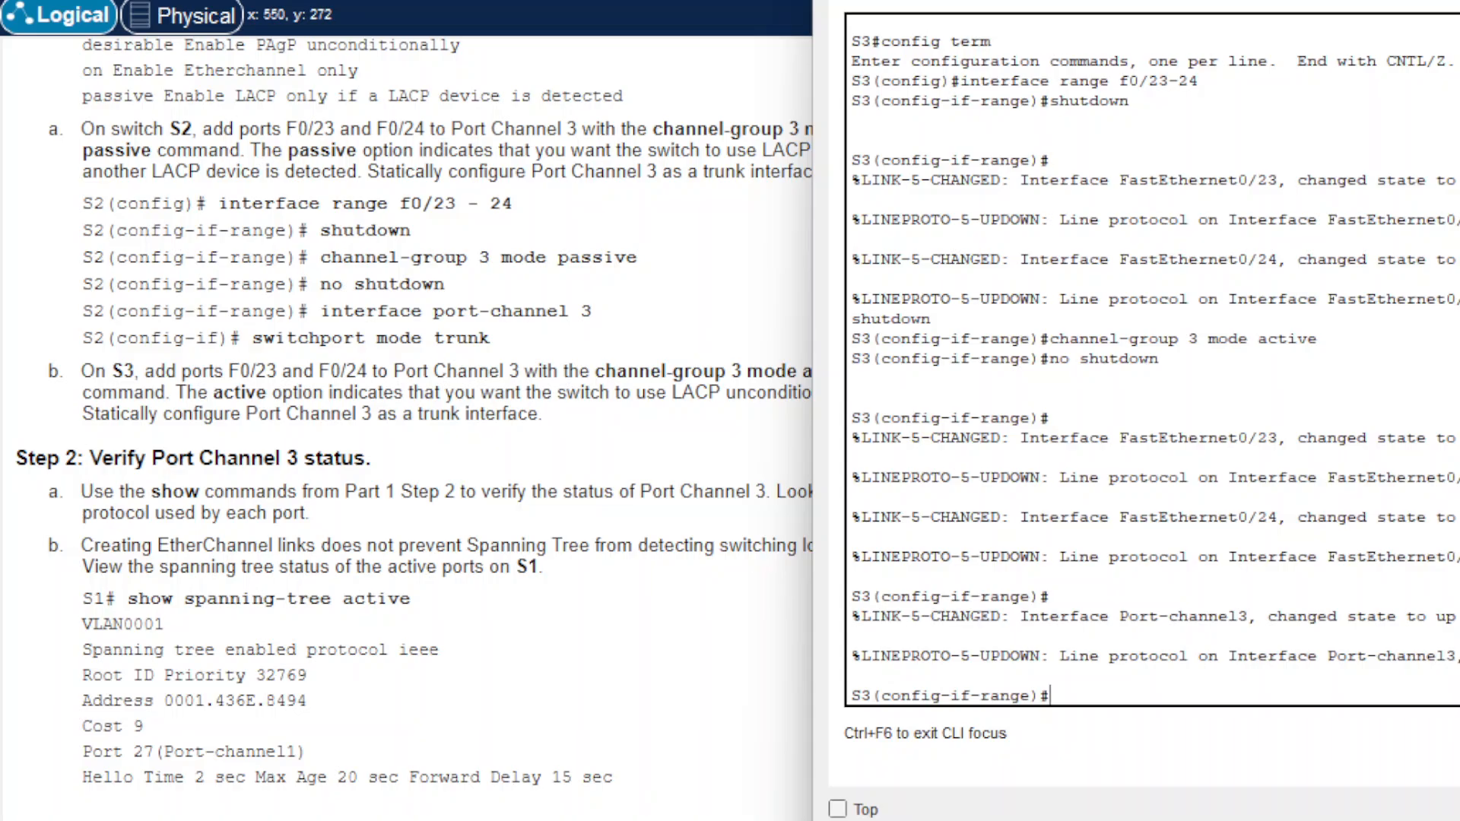
# Step: Configure Port Channel 3 on S3 as a trunk using interface port-channel 3 and switchport mode trunk
pyautogui.press('Up')
pyautogui.press('Up')
pyautogui.press('Up')
pyautogui.press('Up')
pyautogui.press('Up')
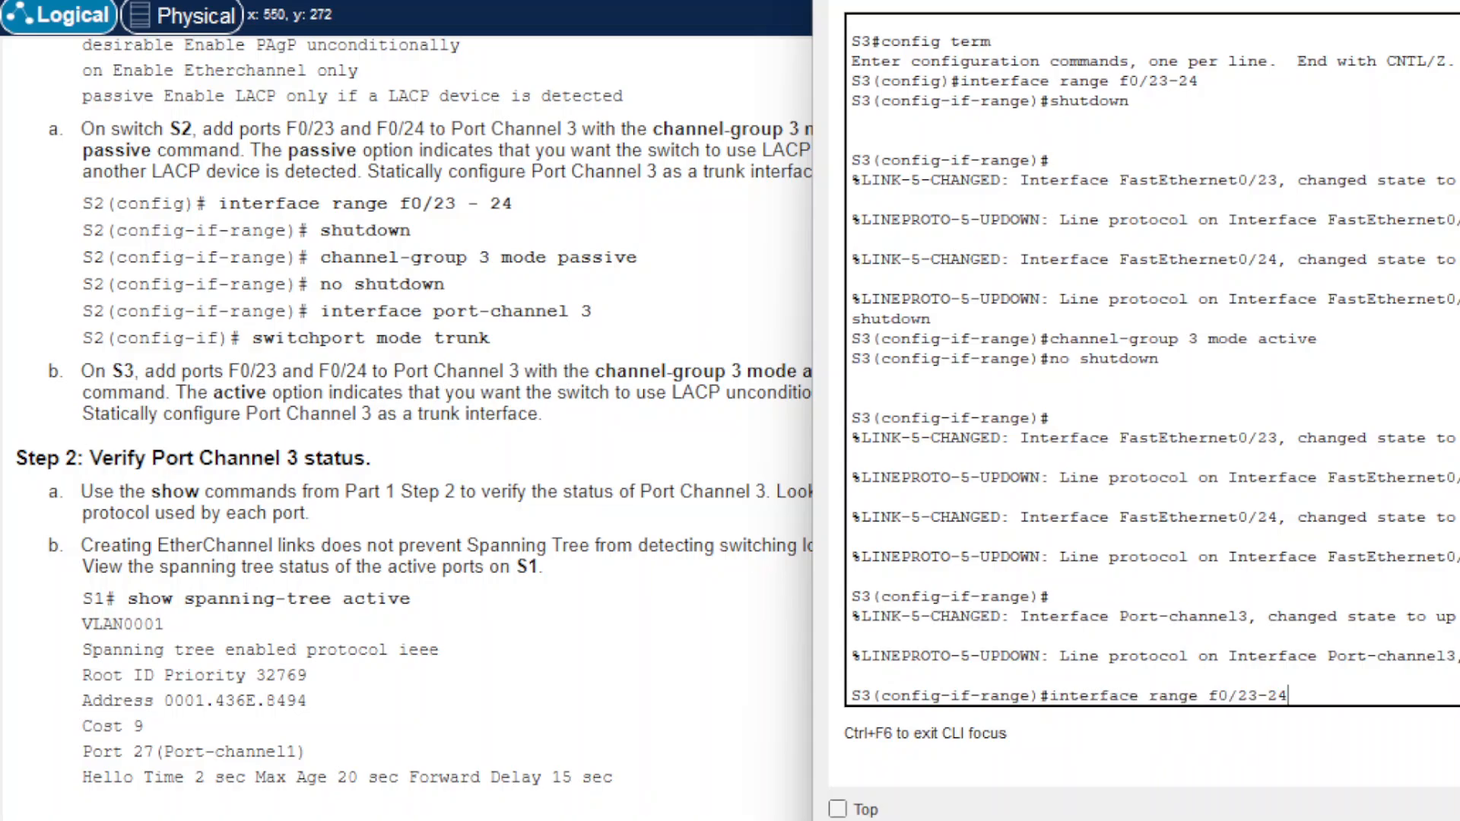
pyautogui.press('Down')
pyautogui.press('Up')
pyautogui.press('Up')
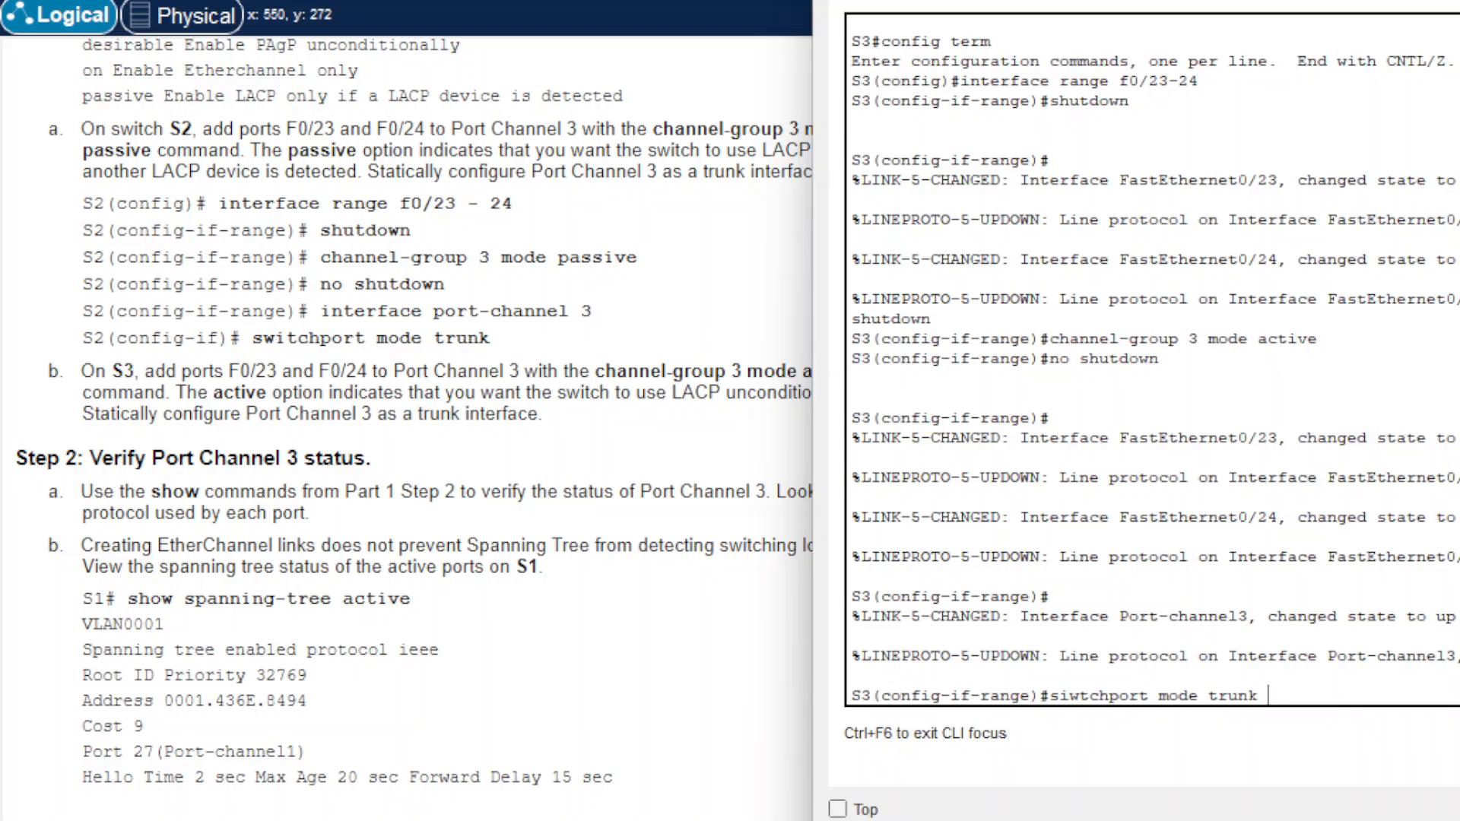
pyautogui.press('Up')
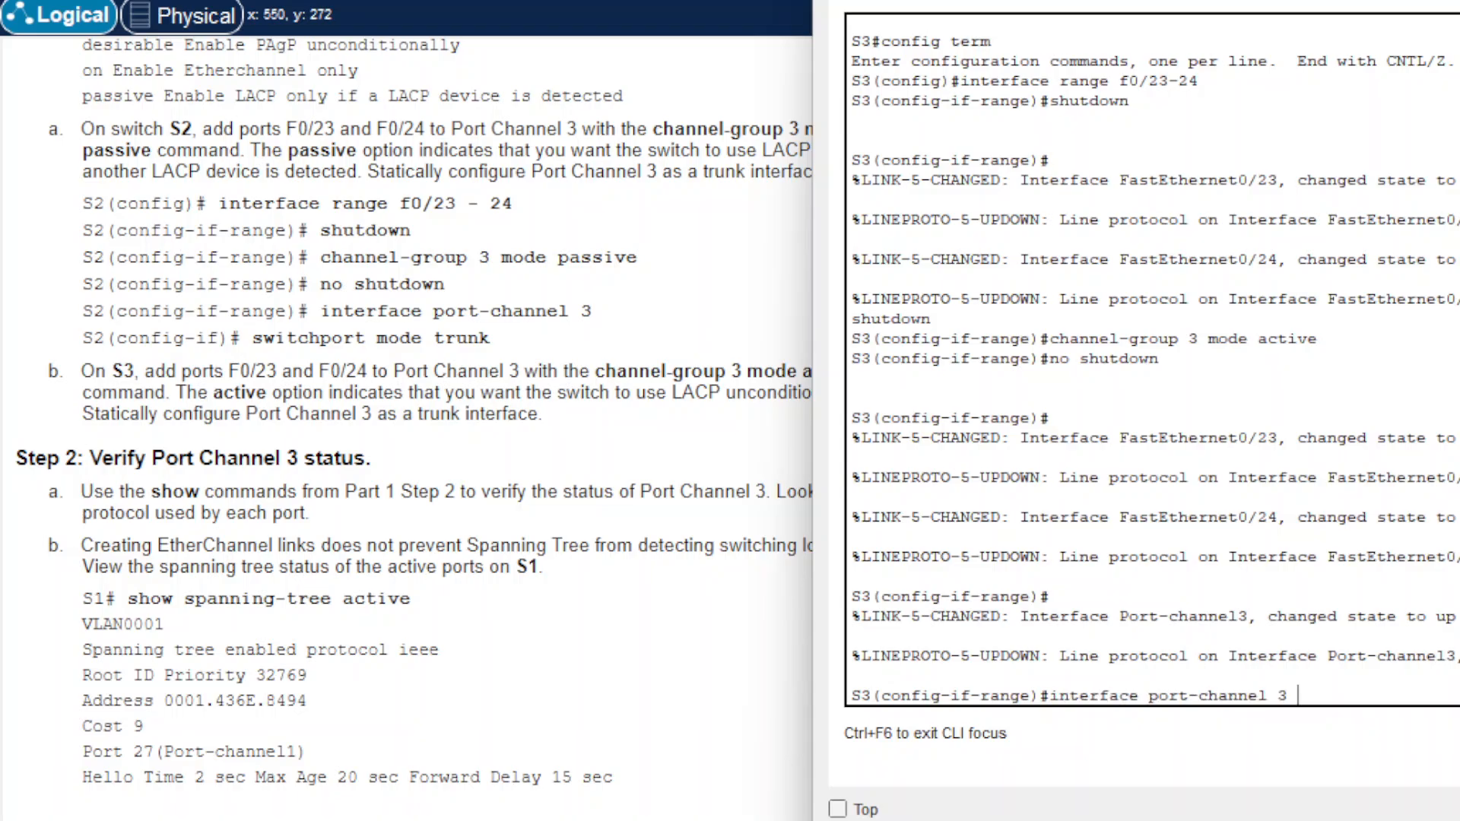
pyautogui.press('Return')
pyautogui.press('Up')
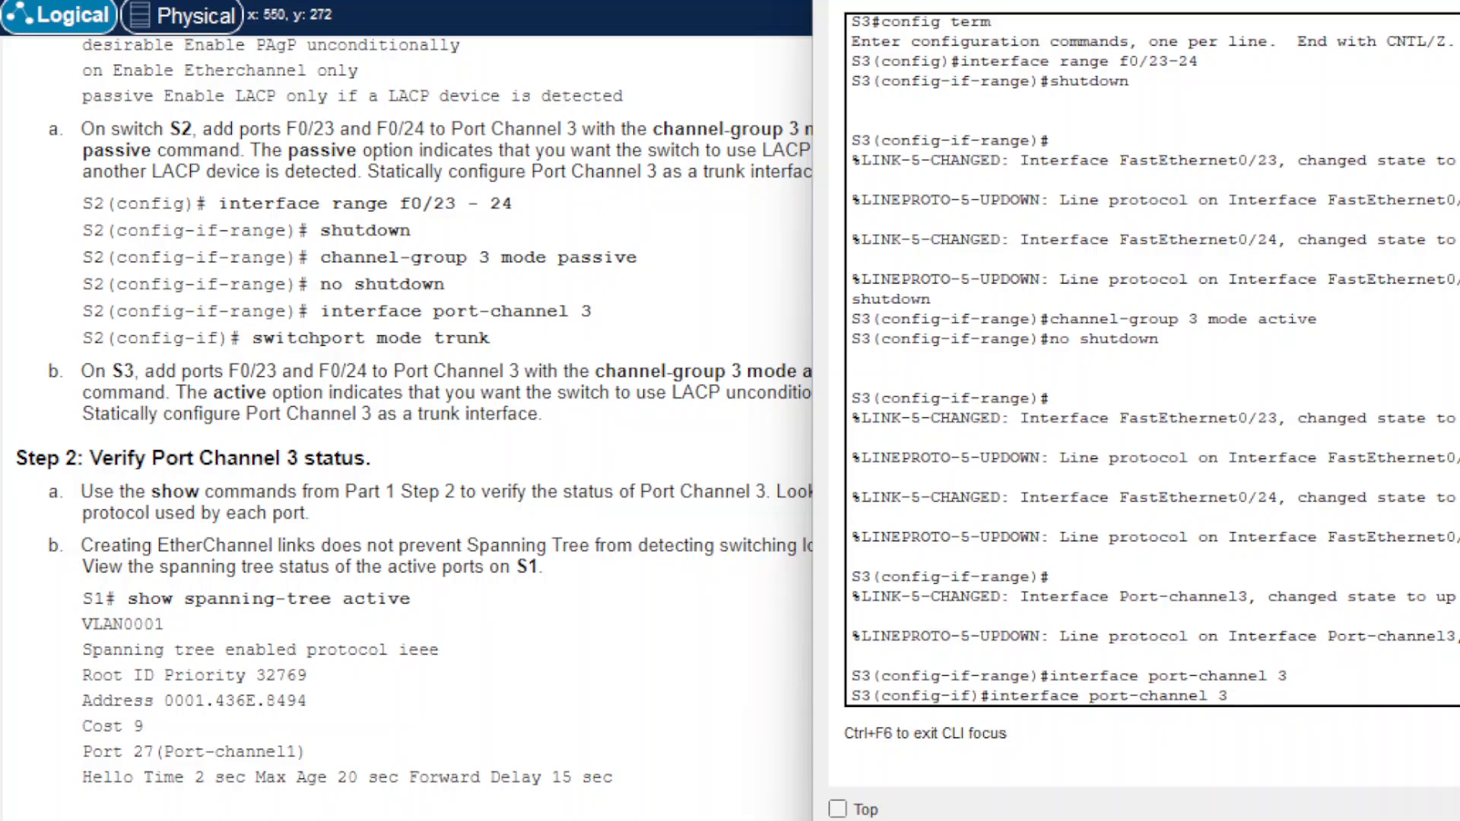
pyautogui.press('Up')
pyautogui.press('Up')
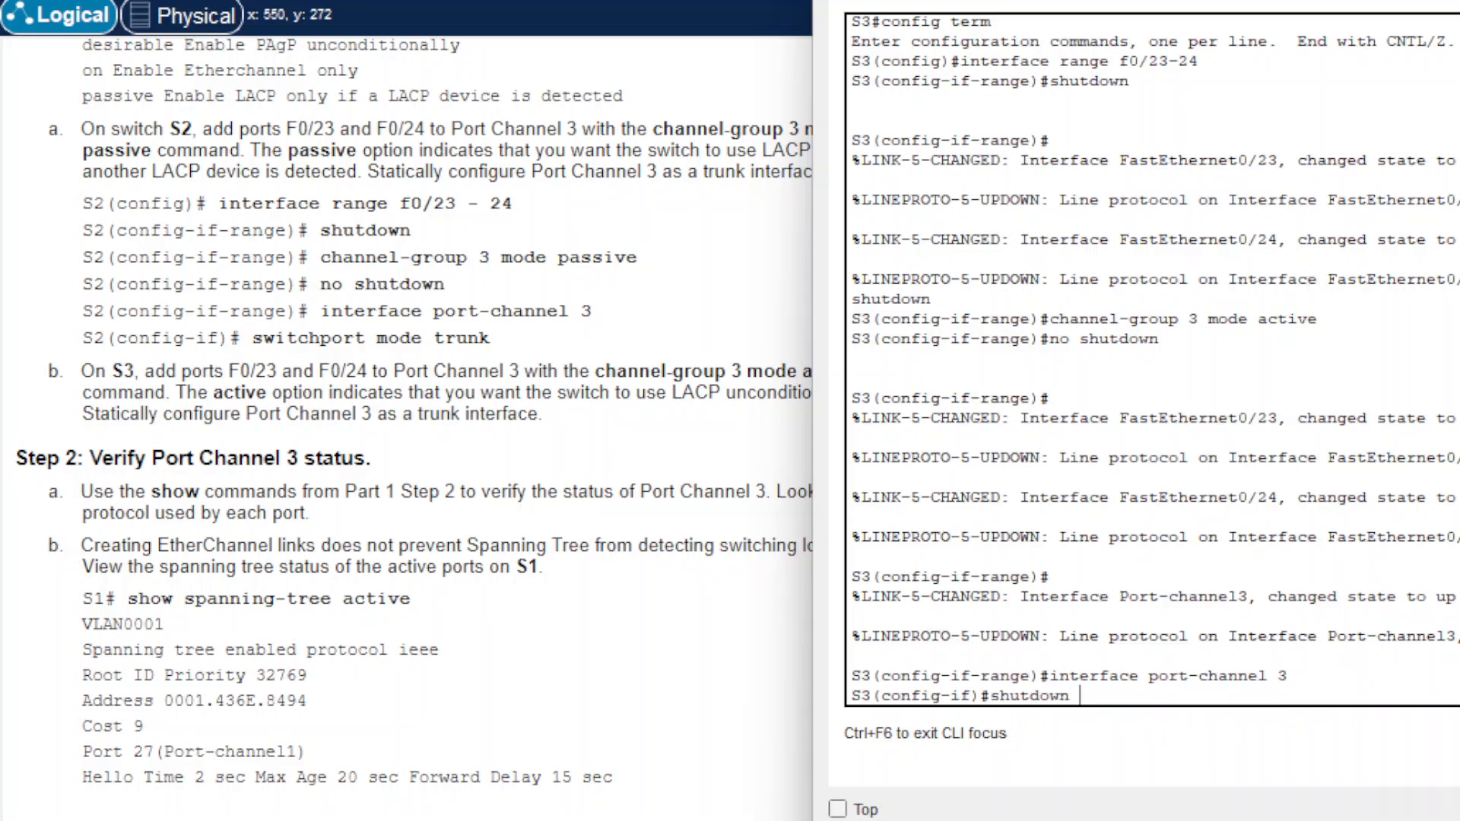
pyautogui.press('Up')
pyautogui.press('Up')
pyautogui.press('Up')
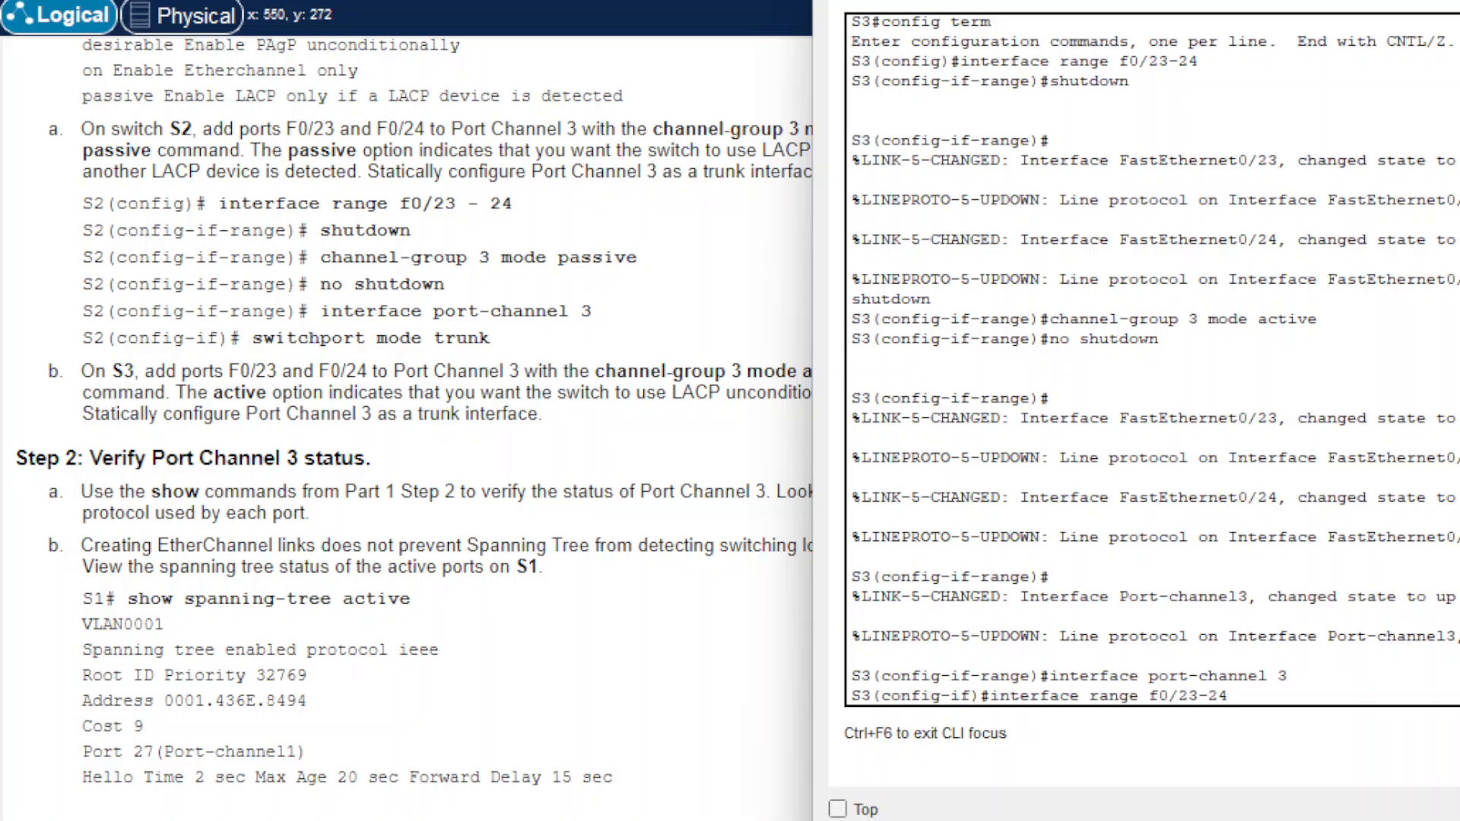
pyautogui.press('Return')
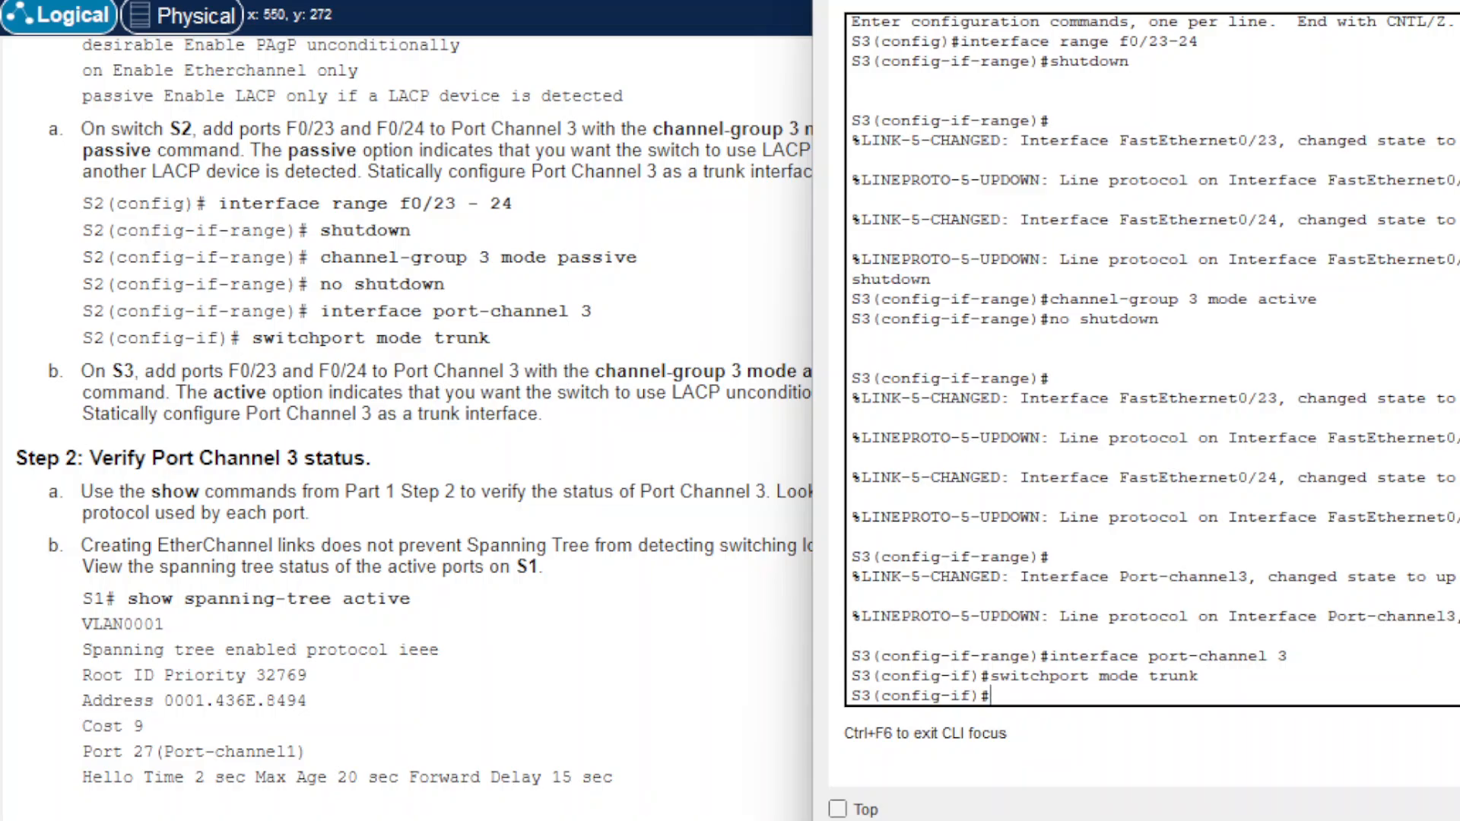
# Step: Leave configuration mode on S3 with end and put the S3 window away
pyautogui.write('end')
pyautogui.press('Return')
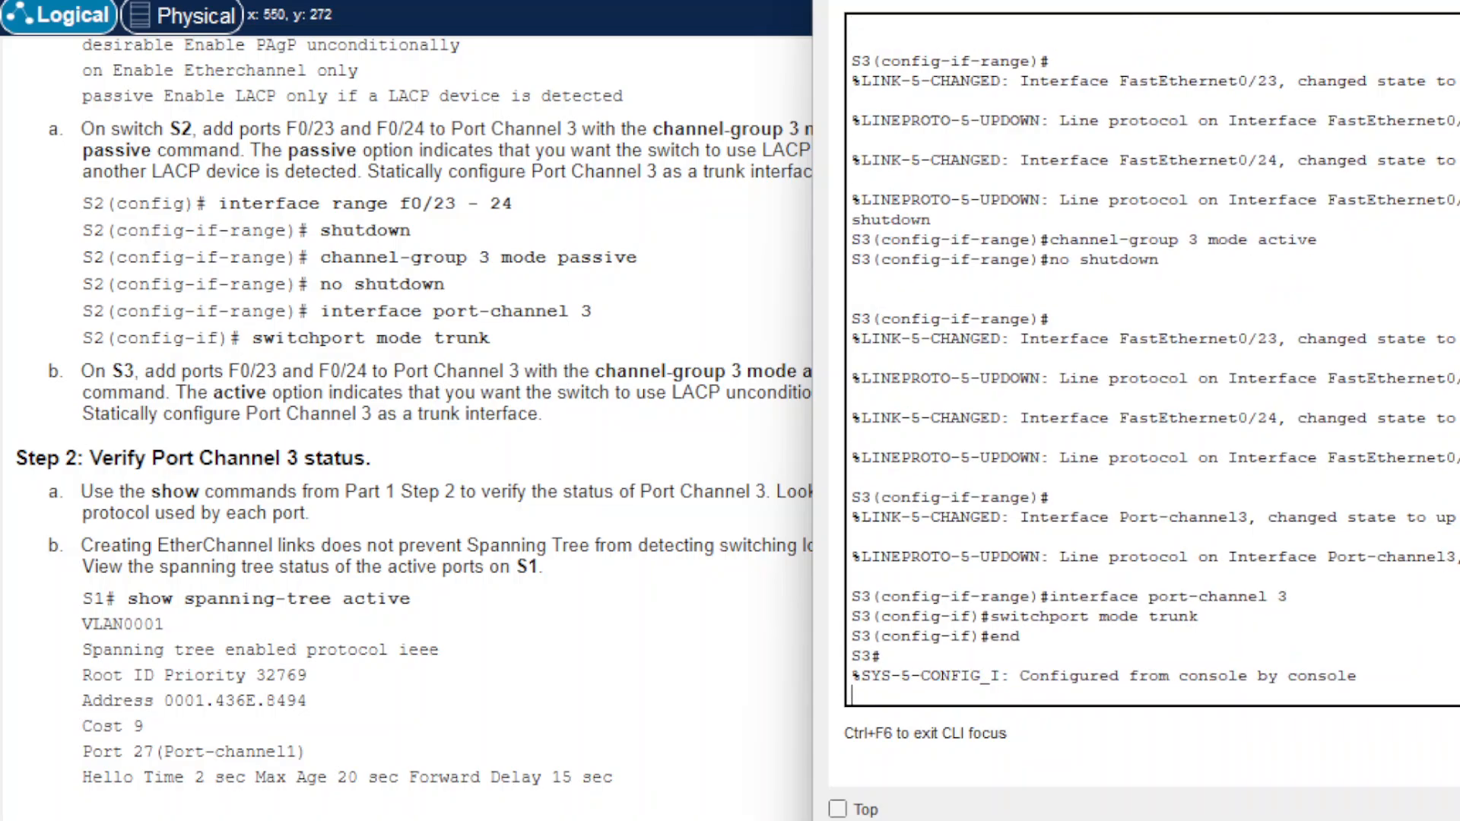
pyautogui.press('Return')
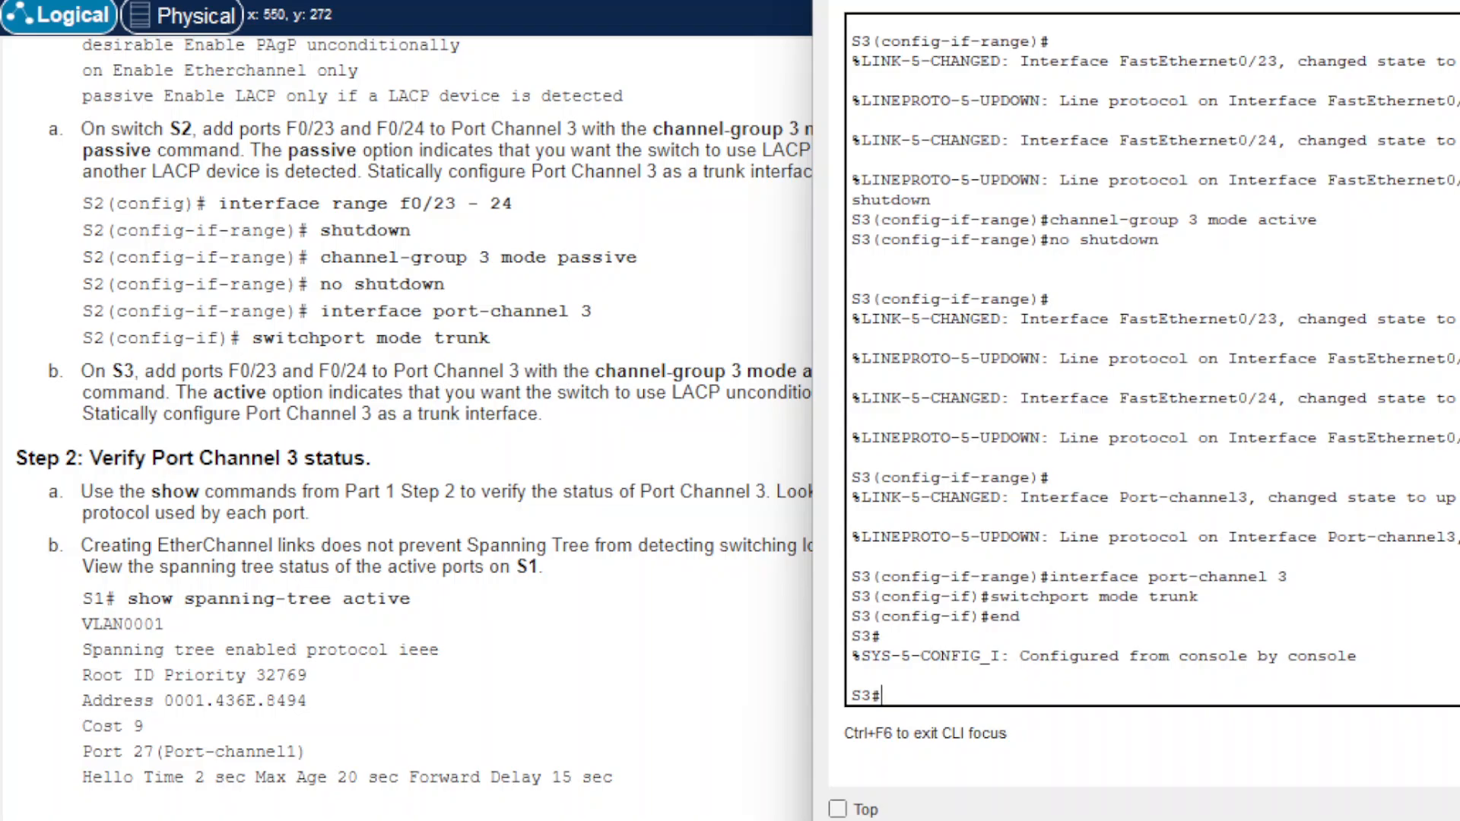
pyautogui.click(1459, 400)
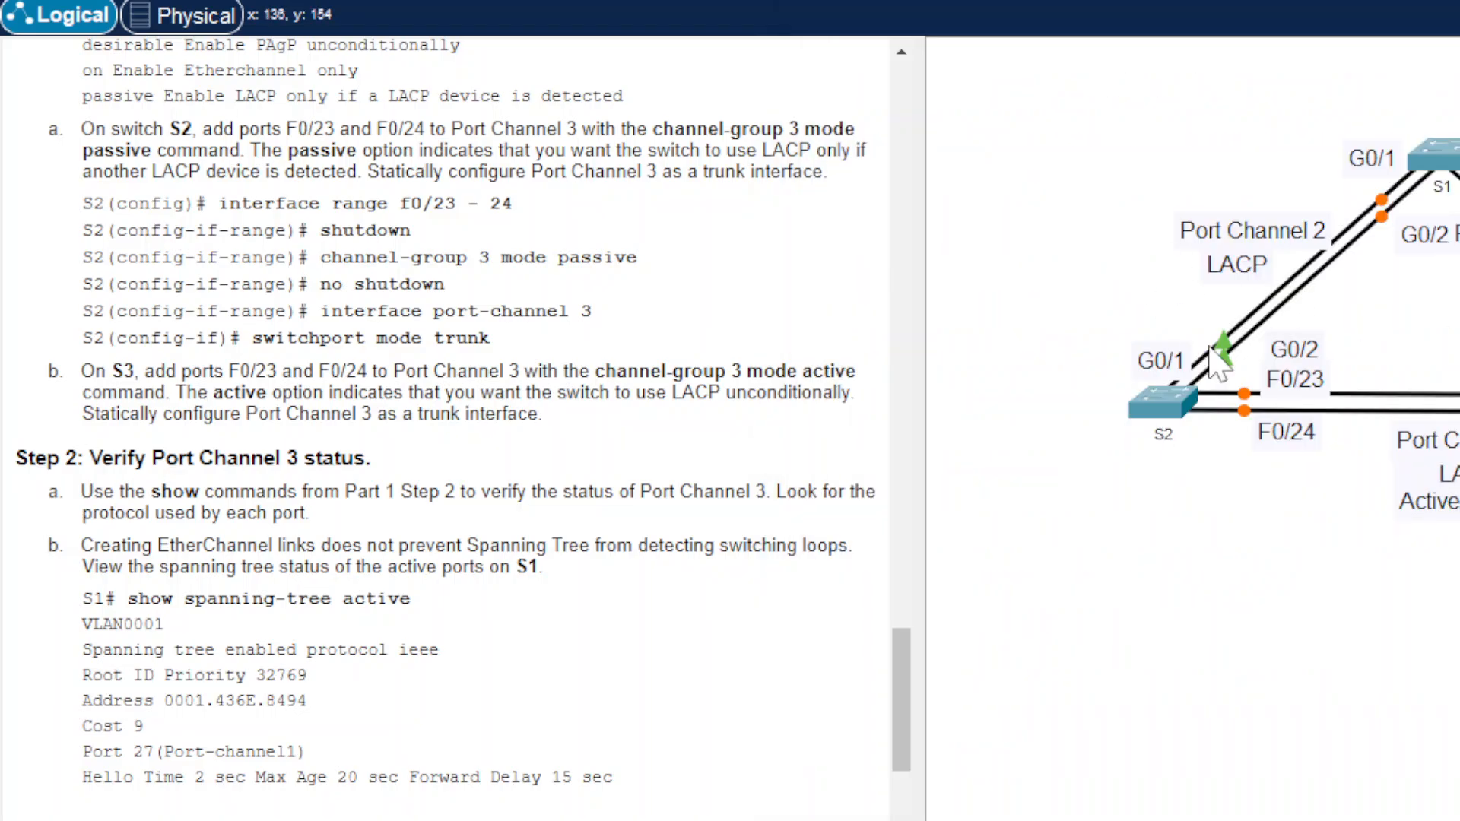
# Step: Open the S1 command line and display the spanning tree status of its active ports with show spanning-tree active
pyautogui.click(1455, 158)
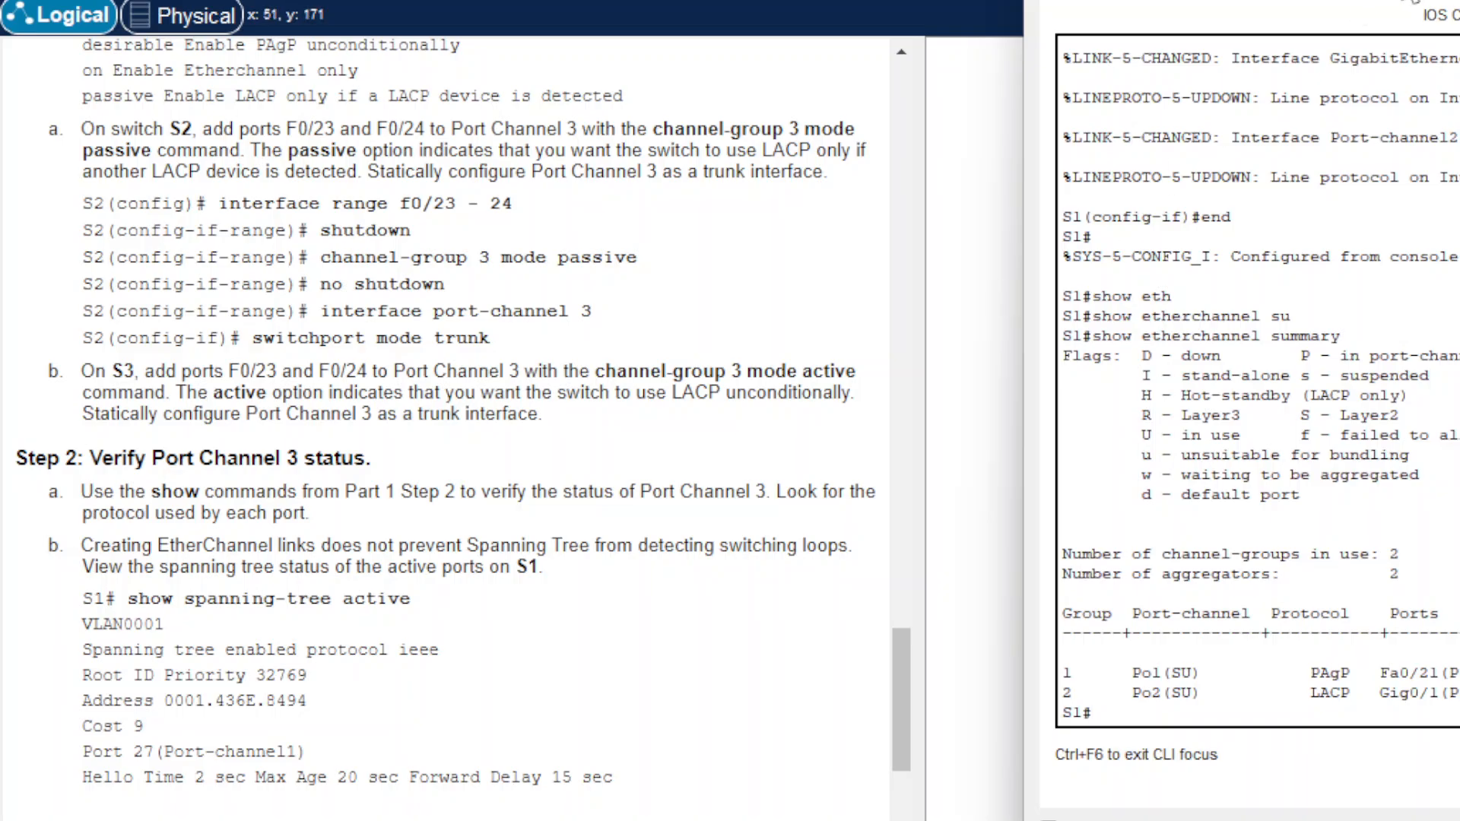
pyautogui.moveTo(1459, 0); pyautogui.dragTo(1017, 0)
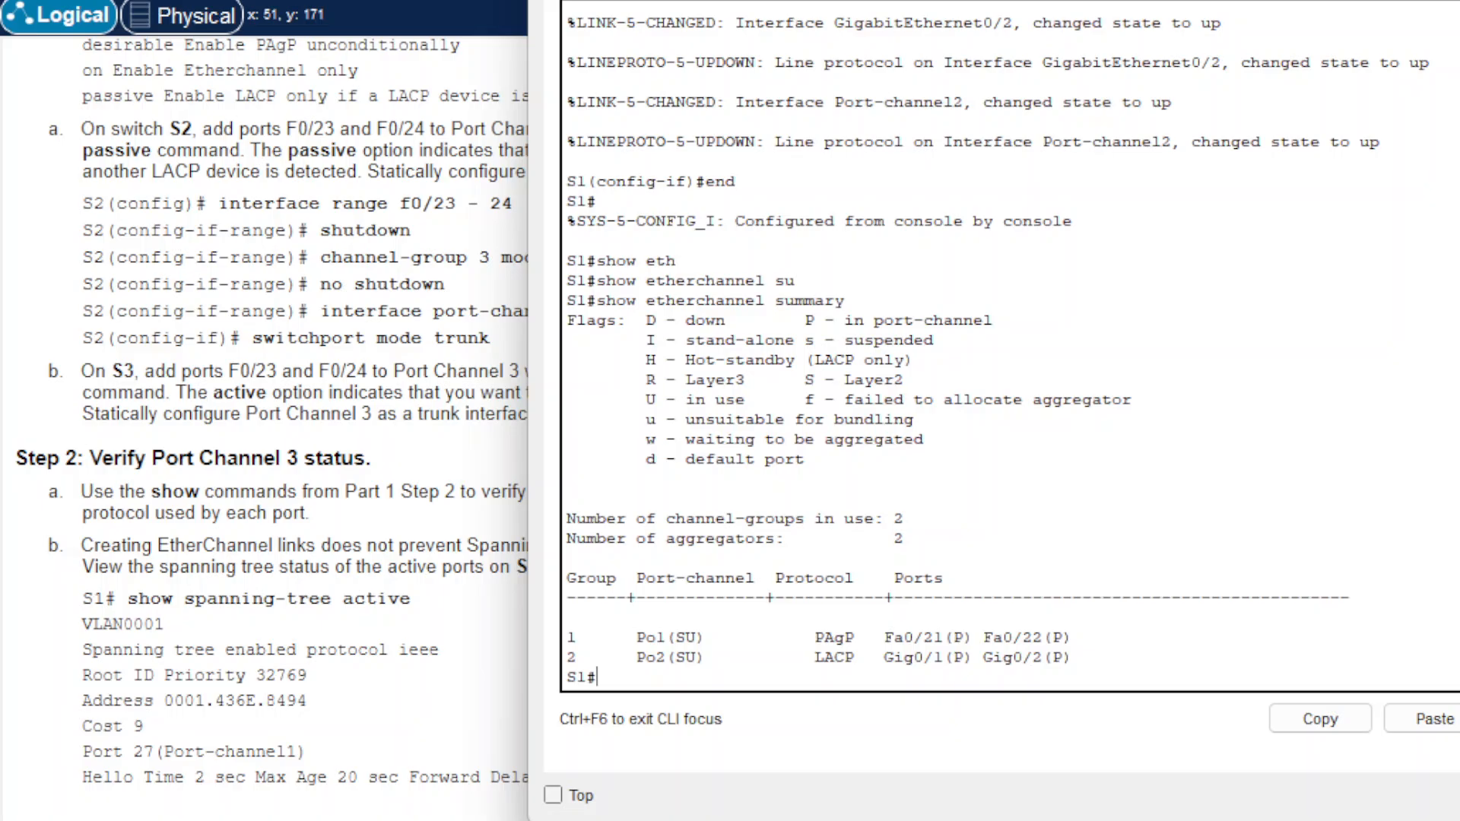
pyautogui.scroll(-3, 266, 411)
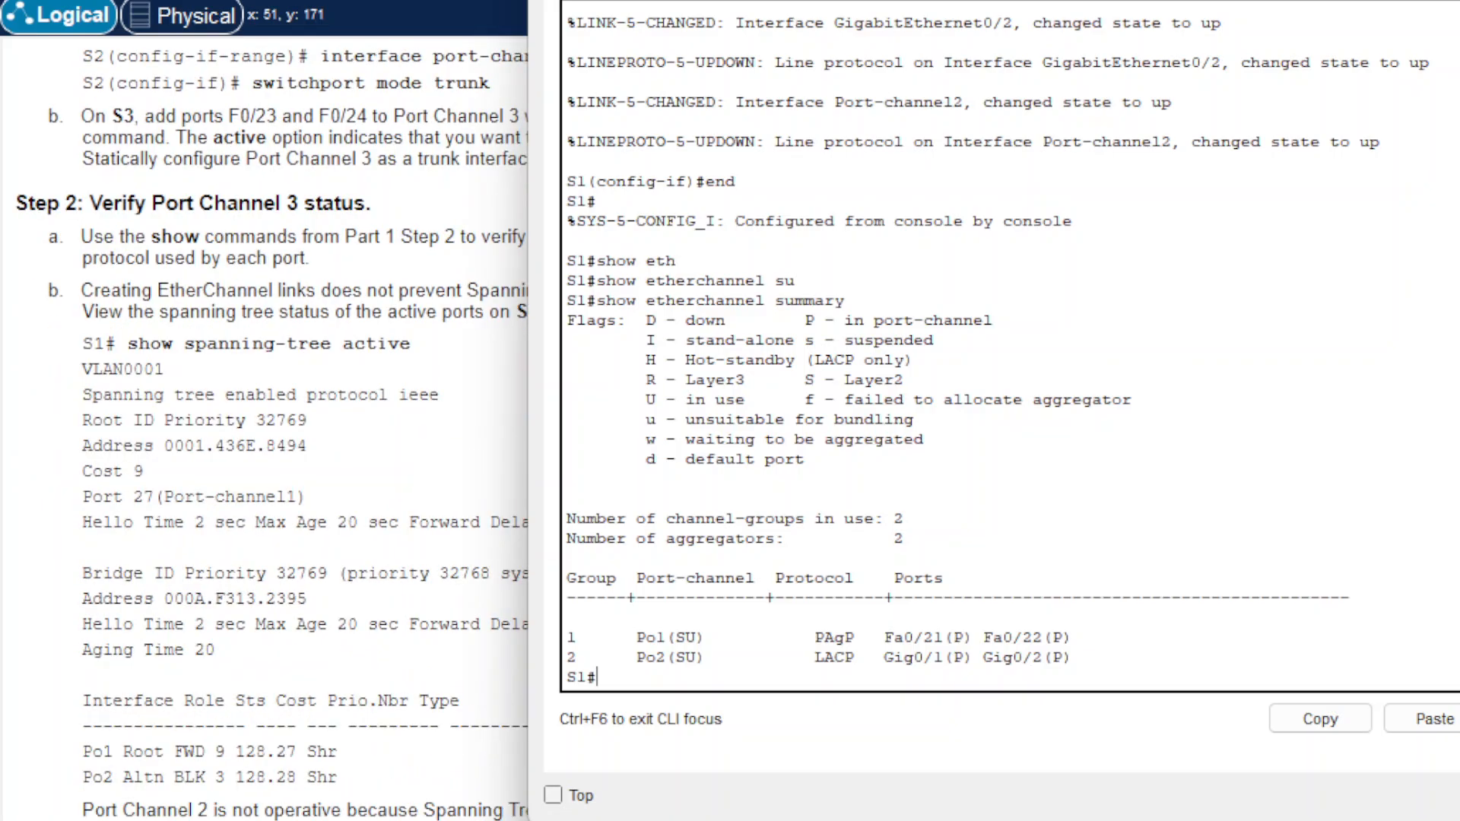
pyautogui.scroll(1, 266, 410)
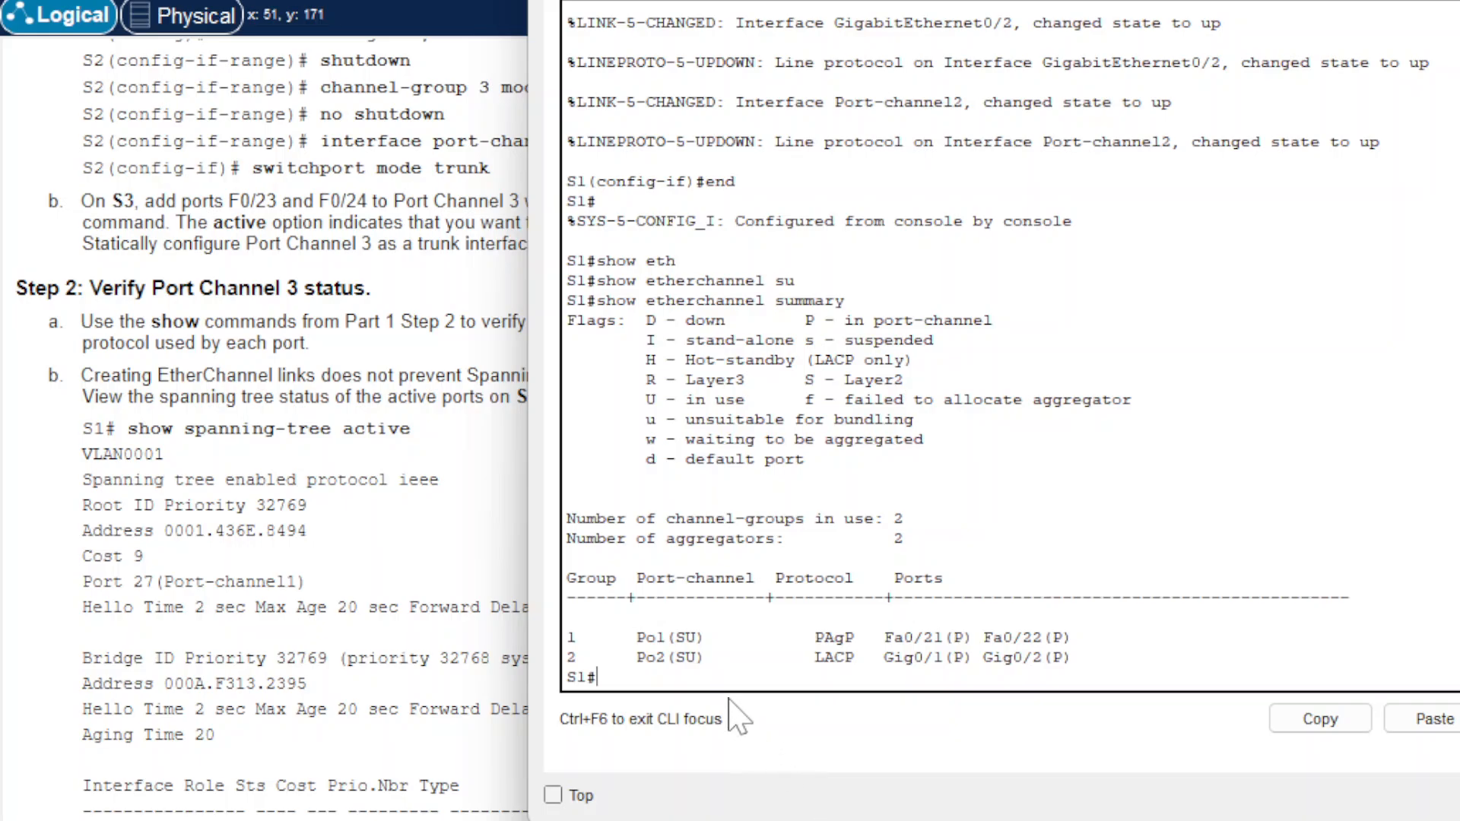
pyautogui.write('show s')
pyautogui.press('Tab')
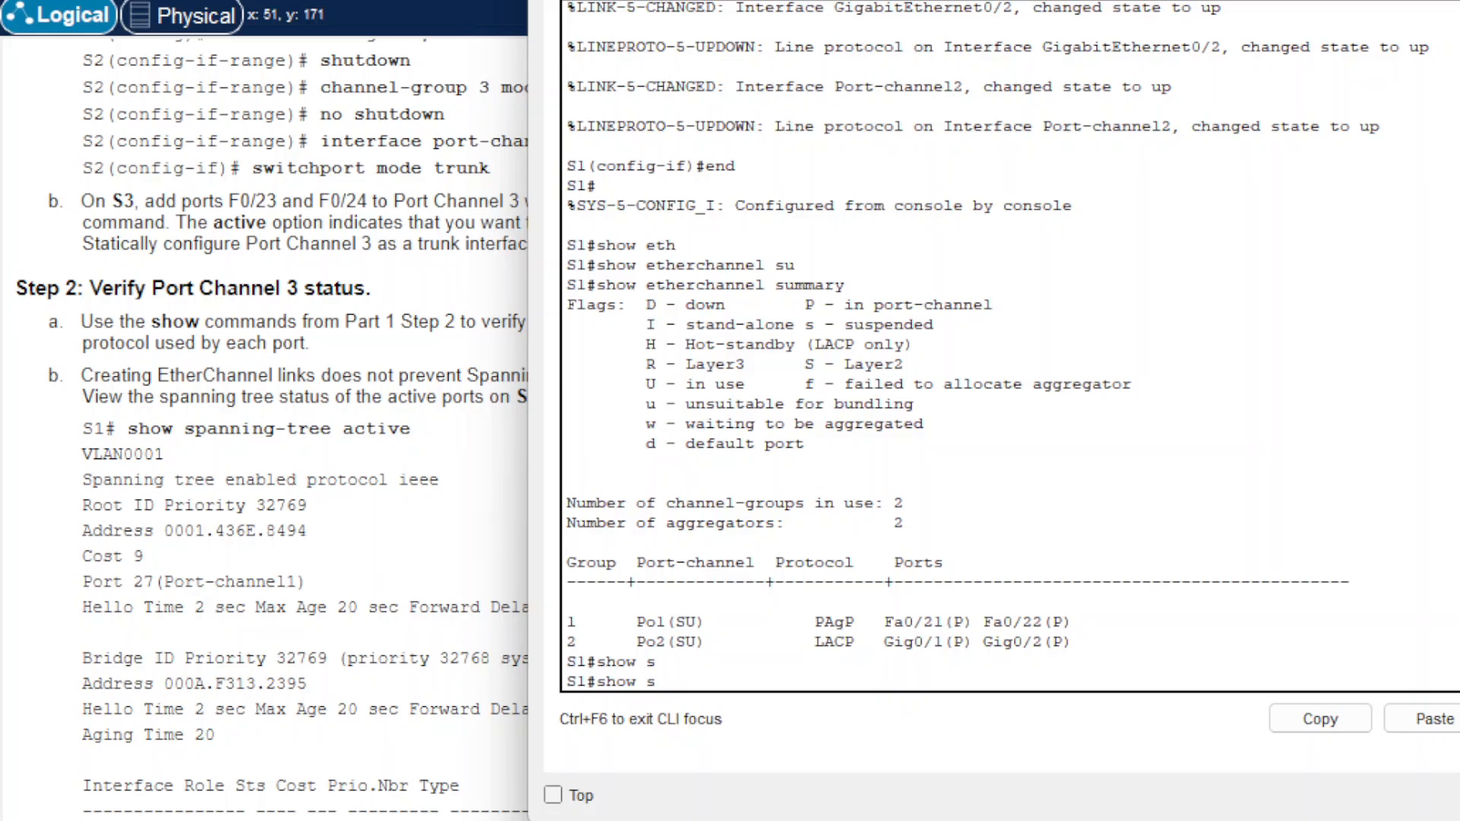
pyautogui.write('p')
pyautogui.press('Tab')
pyautogui.write('a')
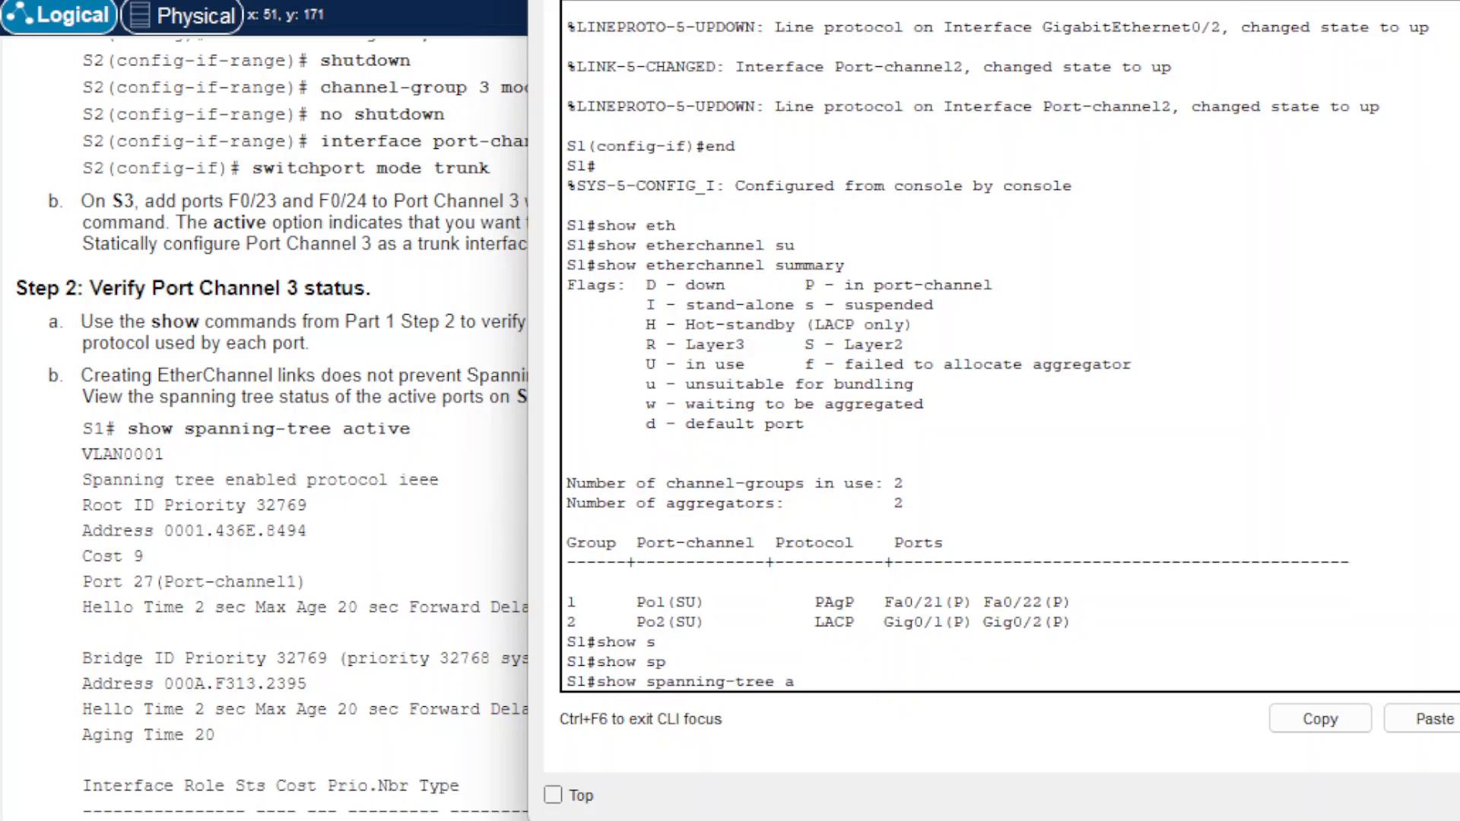
pyautogui.press('Tab')
pyautogui.press('Return')
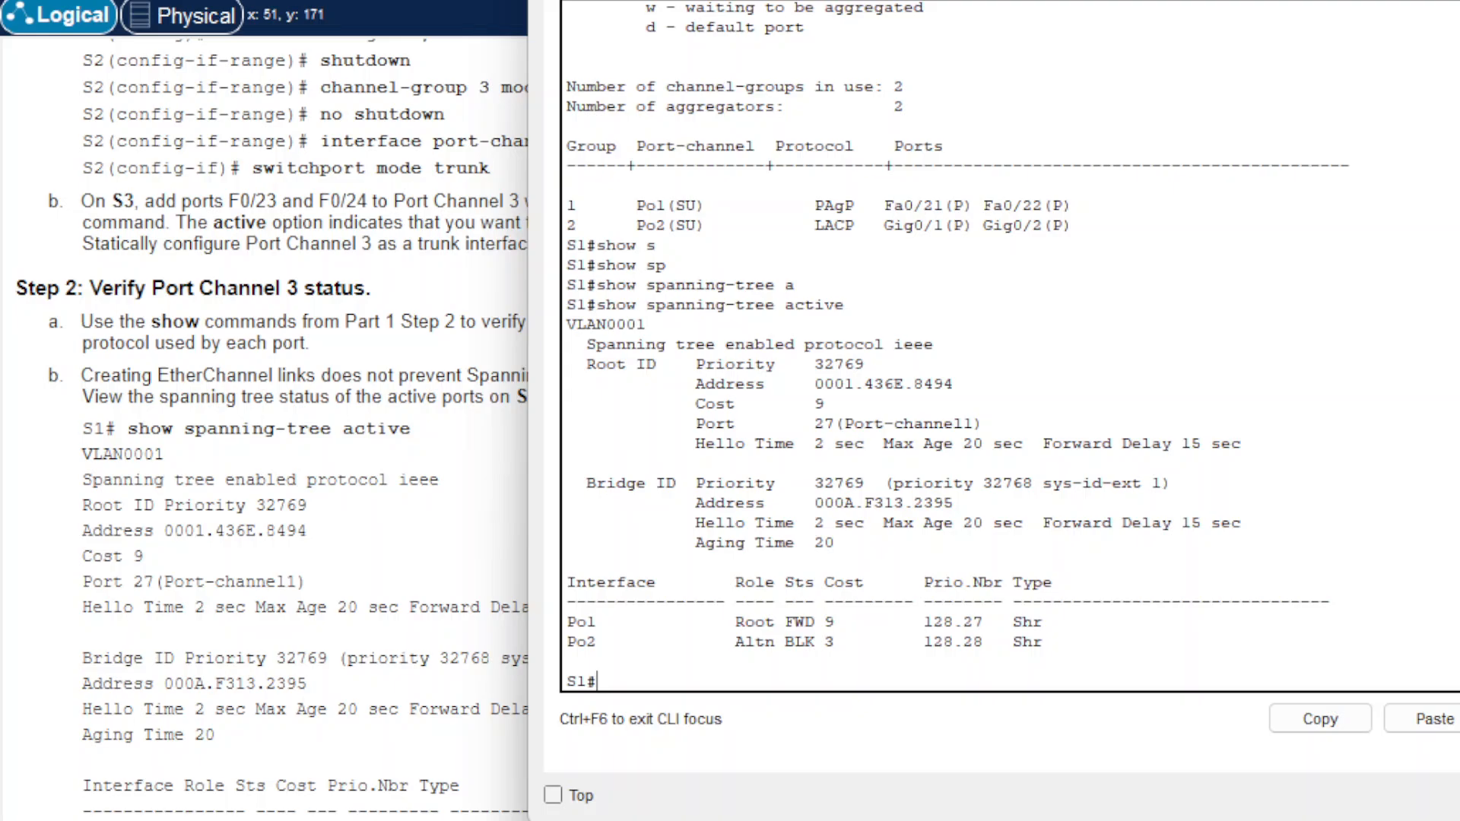
# Step: Uncover the lab's spanning tree root instructions beside the S1 window and enter global configuration mode on S1 with config term
pyautogui.moveTo(988, 1); pyautogui.dragTo(1218, 39)
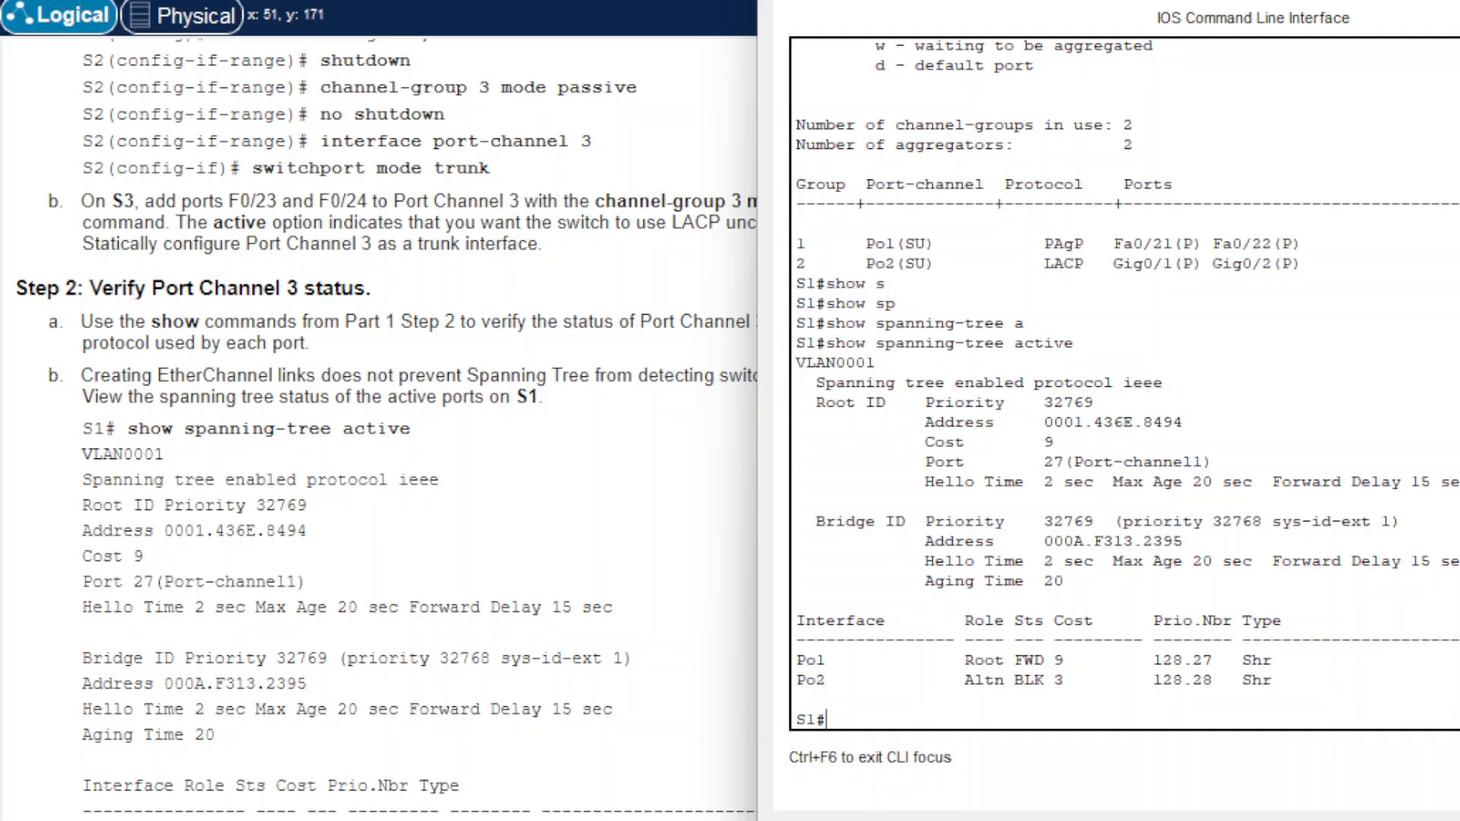
pyautogui.moveTo(1370, 0); pyautogui.dragTo(1322, 19)
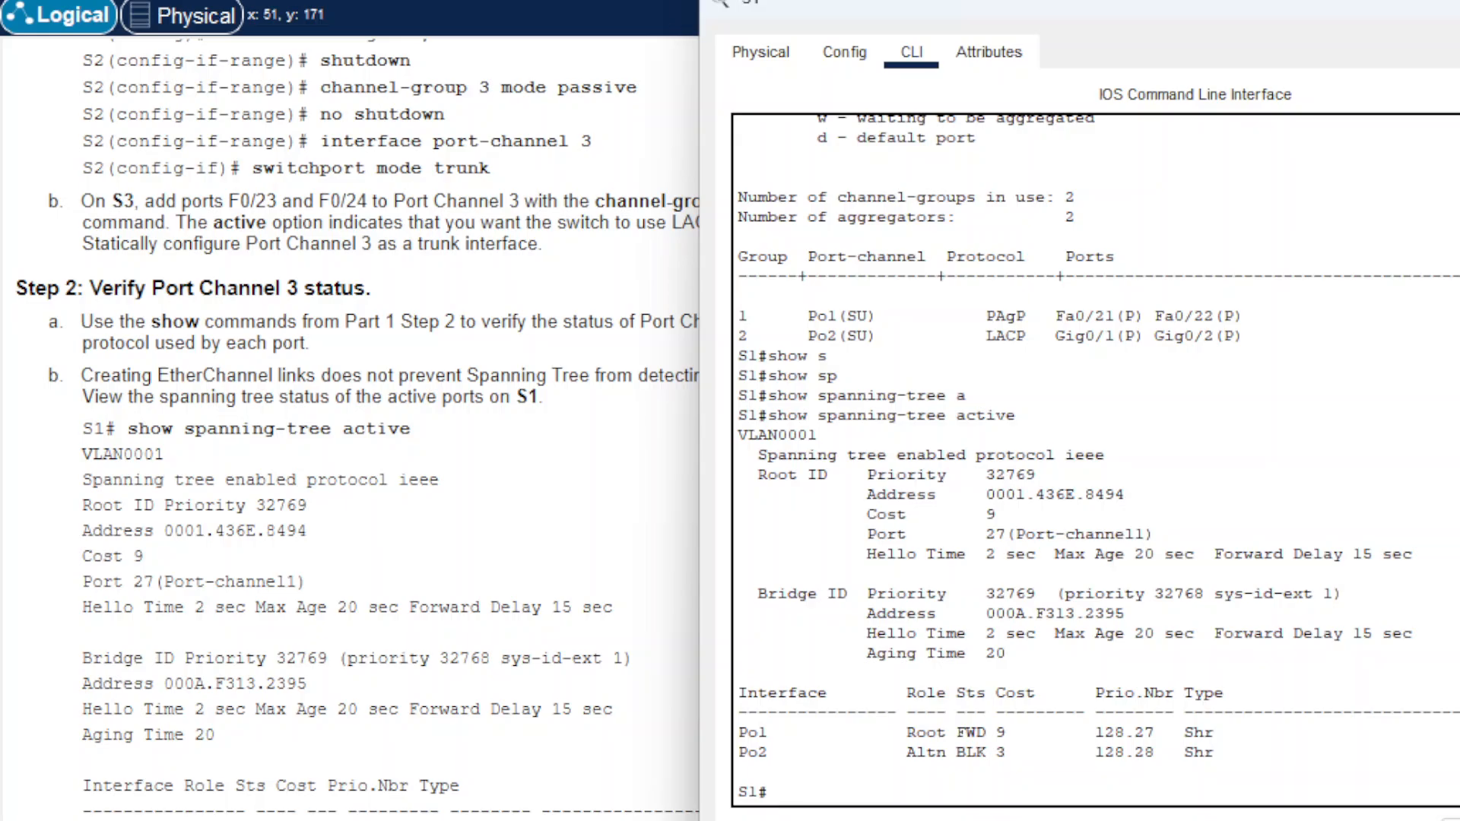
pyautogui.scroll(-2, 350, 426)
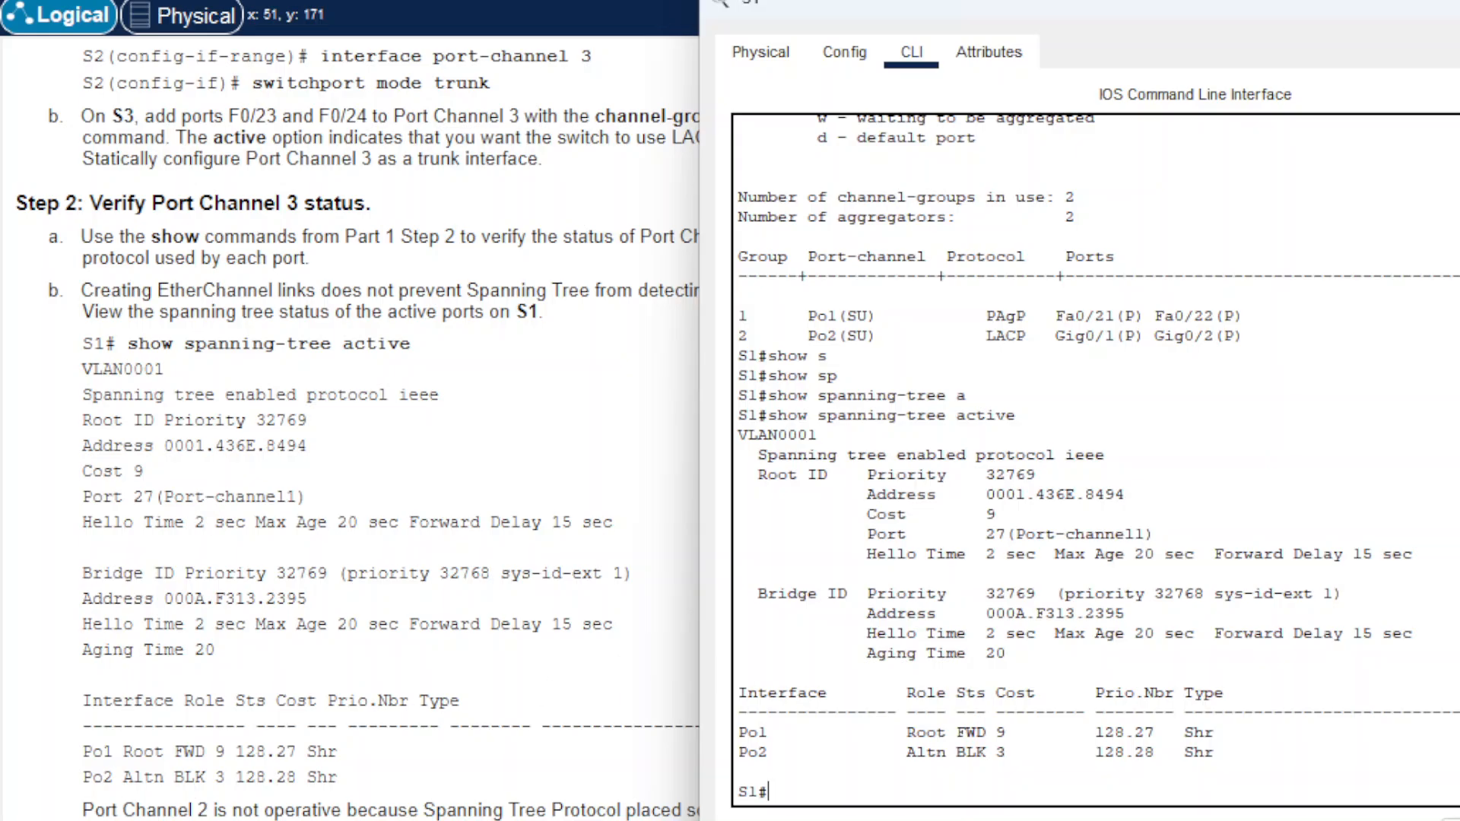
pyautogui.scroll(-10, 364, 753)
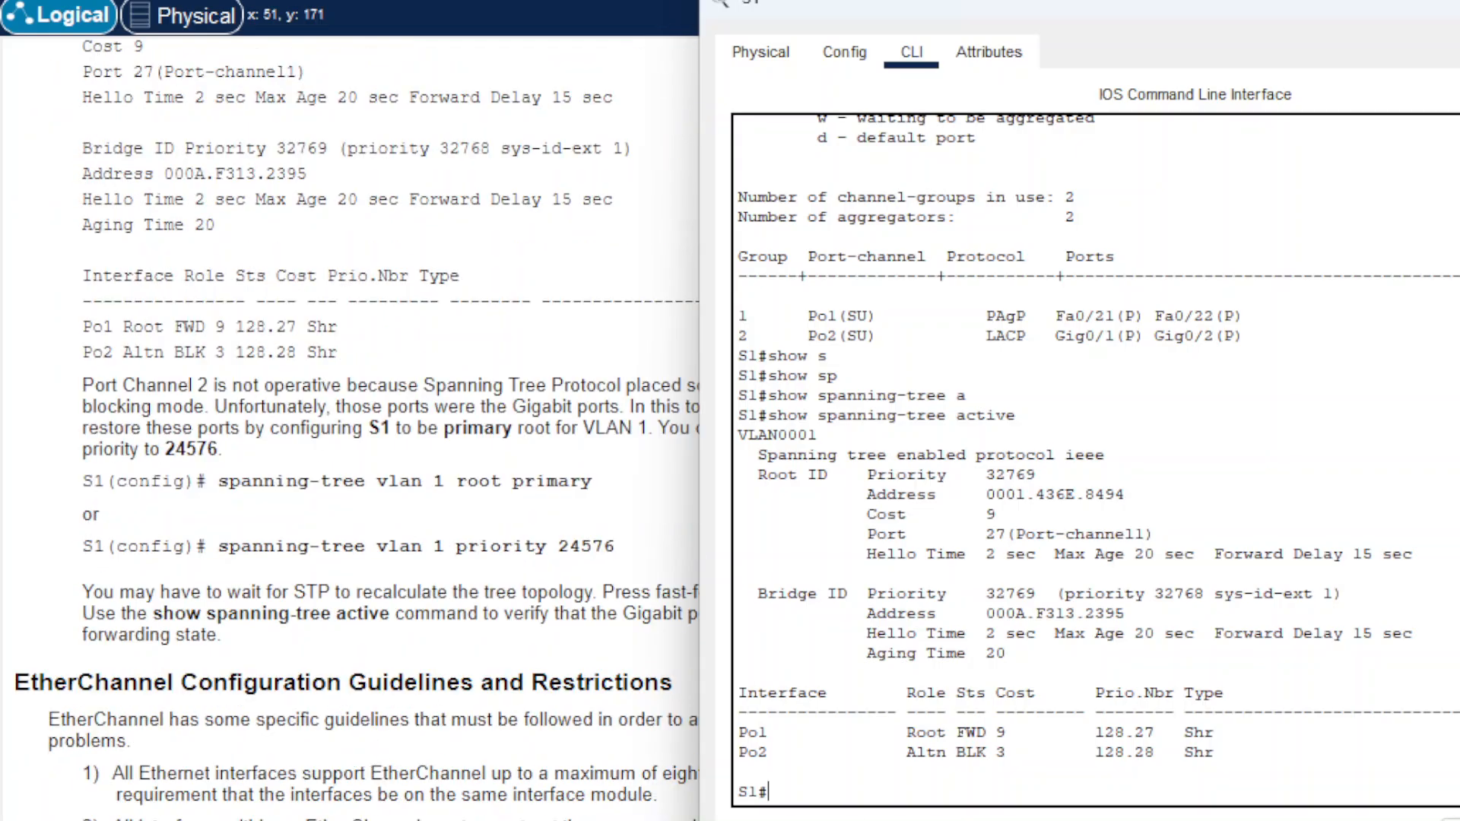
pyautogui.write('config term')
pyautogui.press('Return')
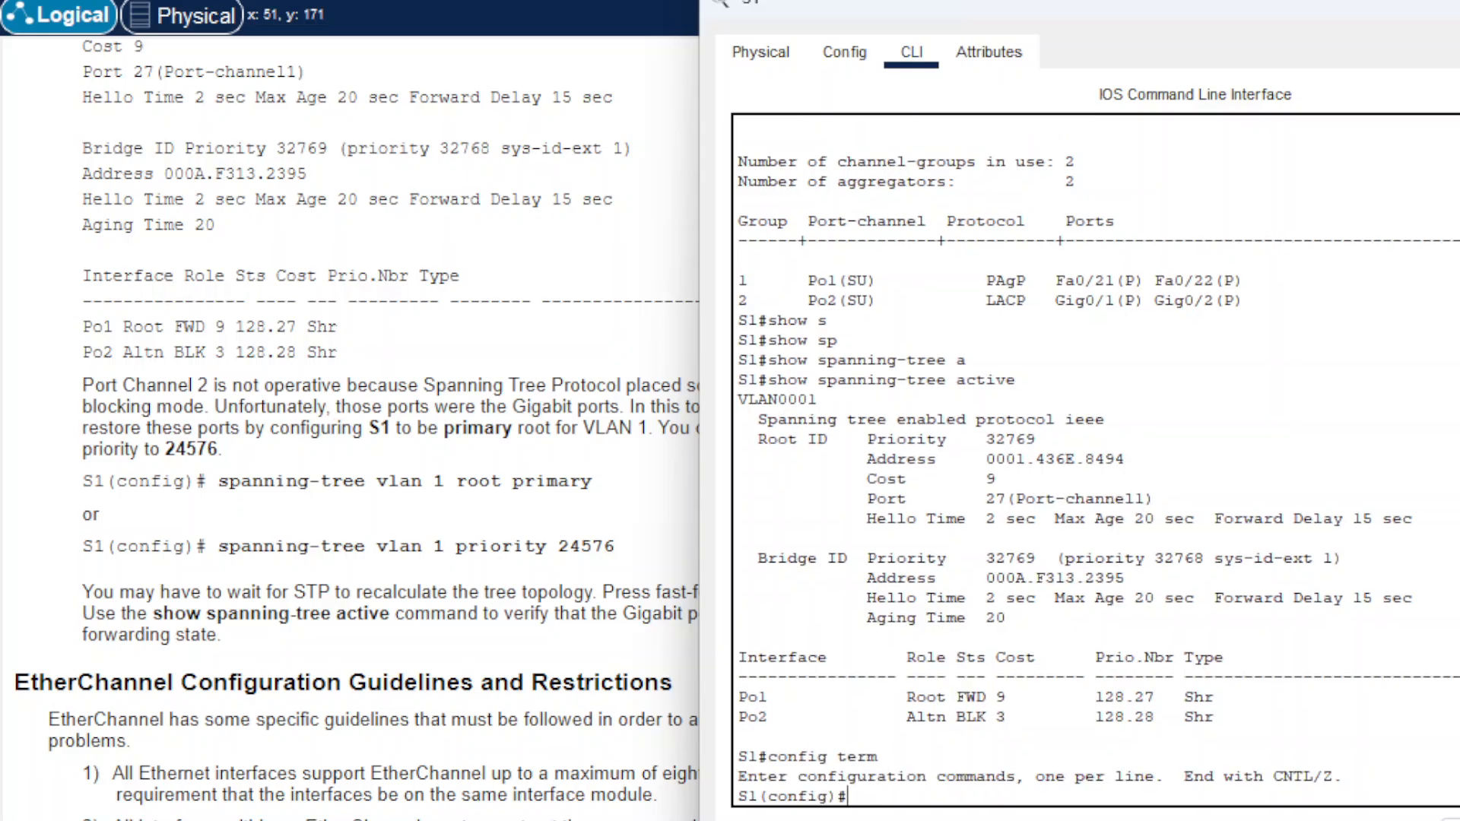
# Step: Make S1 the primary root for VLAN 1 with spanning-tree vlan 1 root primary
pyautogui.write('sp')
pyautogui.press('Tab')
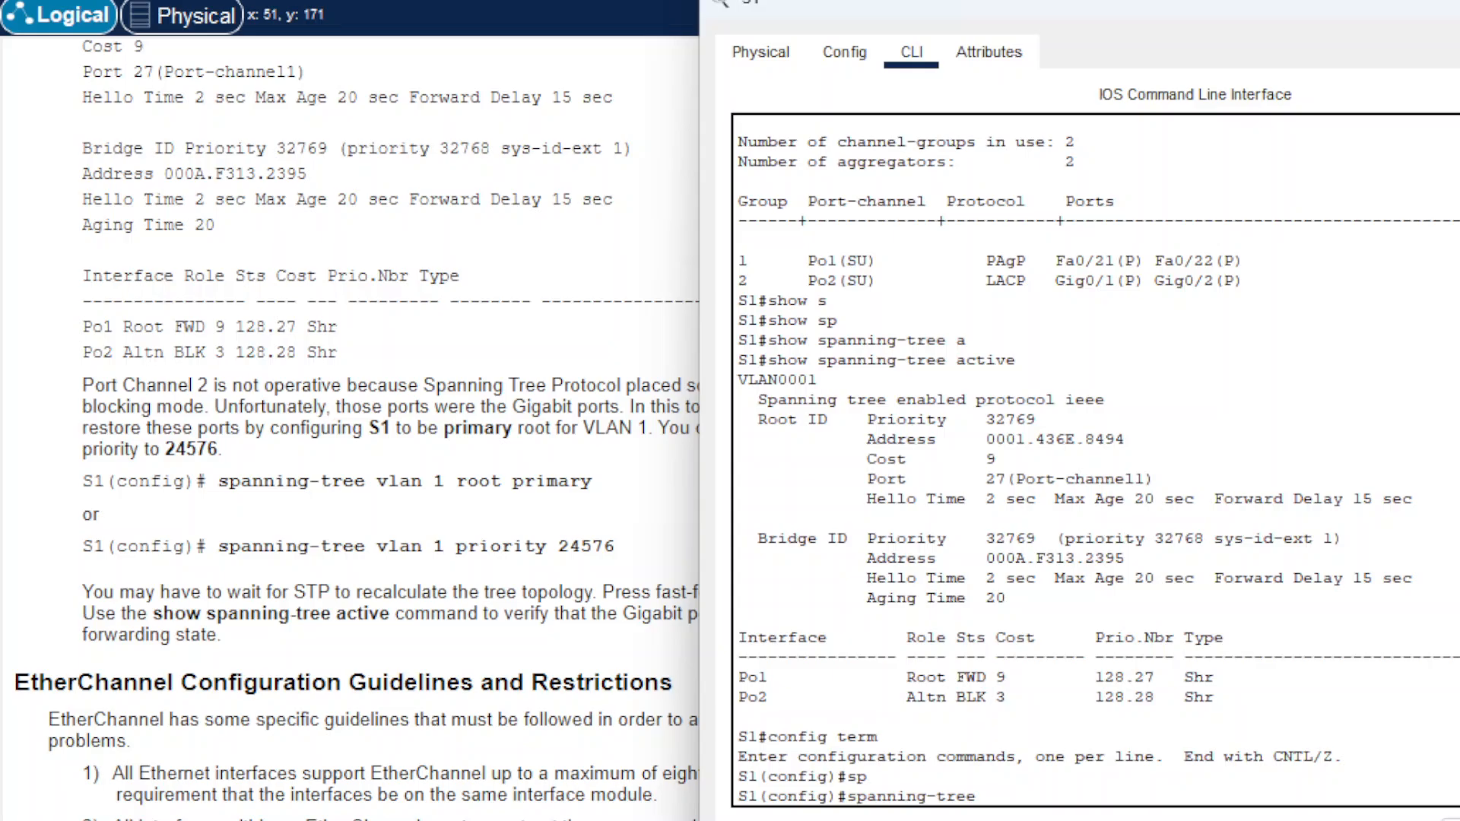
pyautogui.write('vlan 1 roo')
pyautogui.press('Tab')
pyautogui.write('pr')
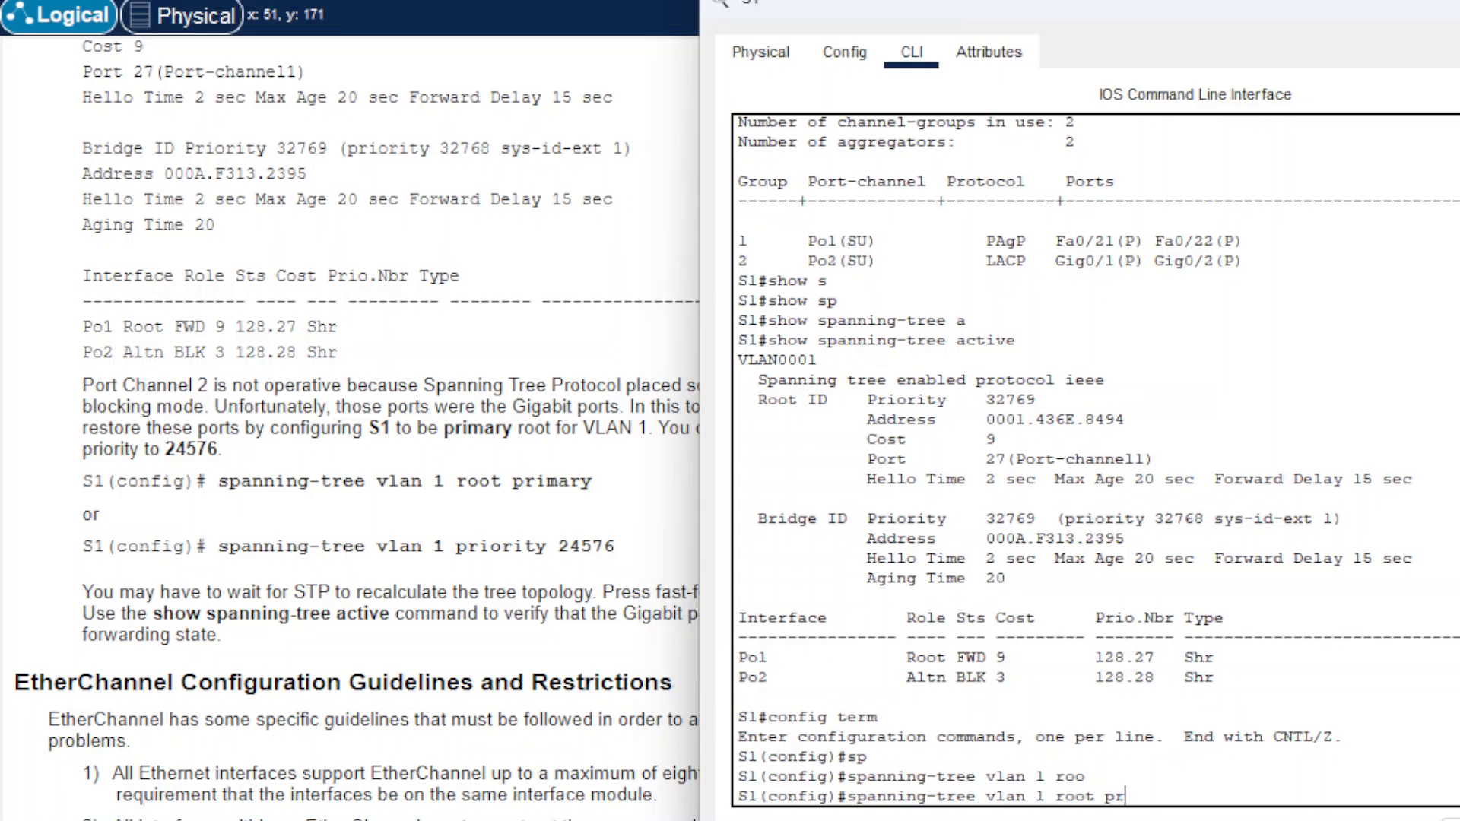
pyautogui.press('Tab')
pyautogui.press('Return')
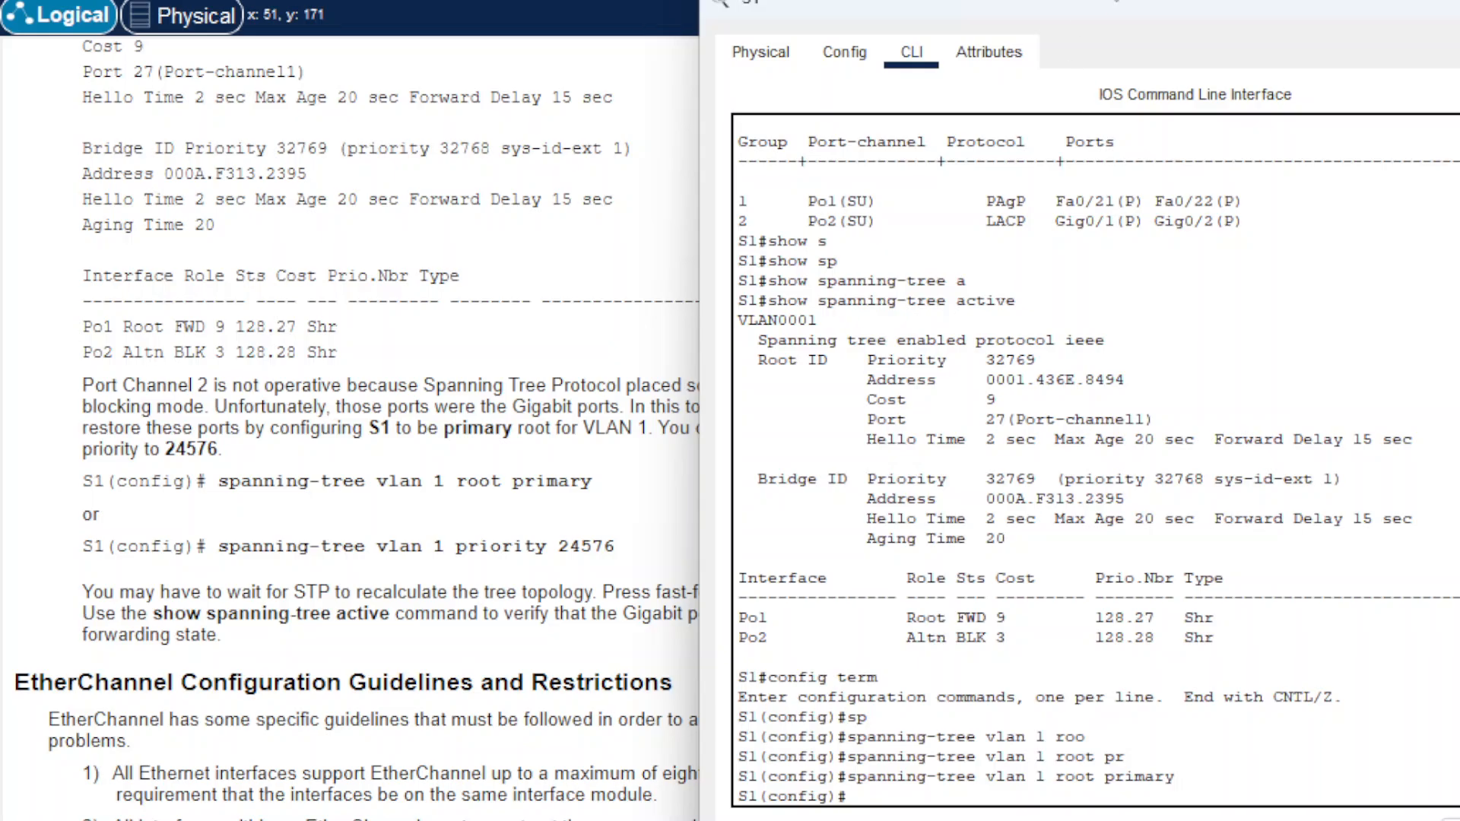
# Step: Move the S1 window clear of the instructions and leave configuration mode on S1 with end
pyautogui.moveTo(1095, 2); pyautogui.dragTo(1013, 0)
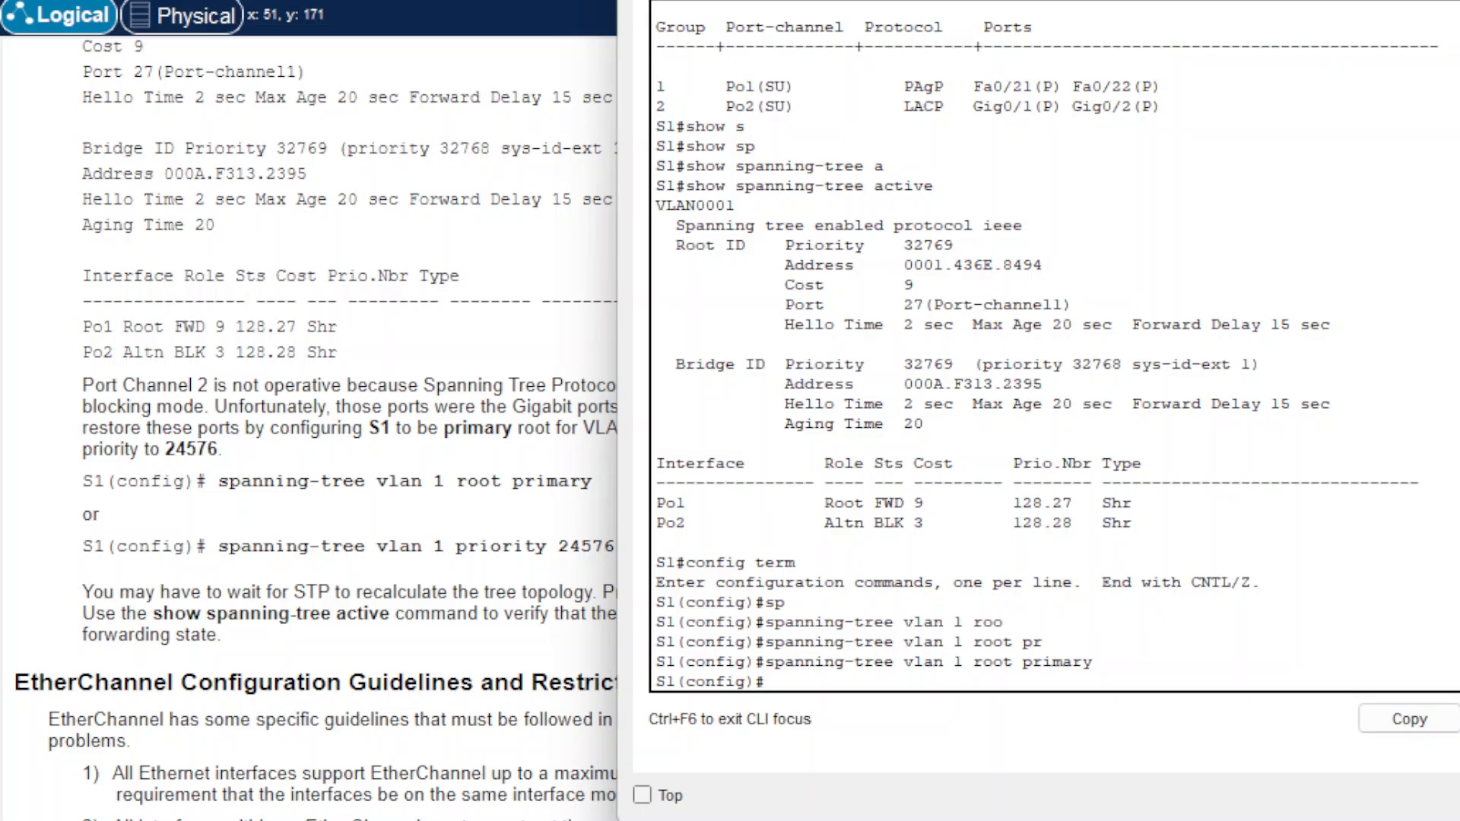
pyautogui.moveTo(1013, 0); pyautogui.dragTo(1277, 0)
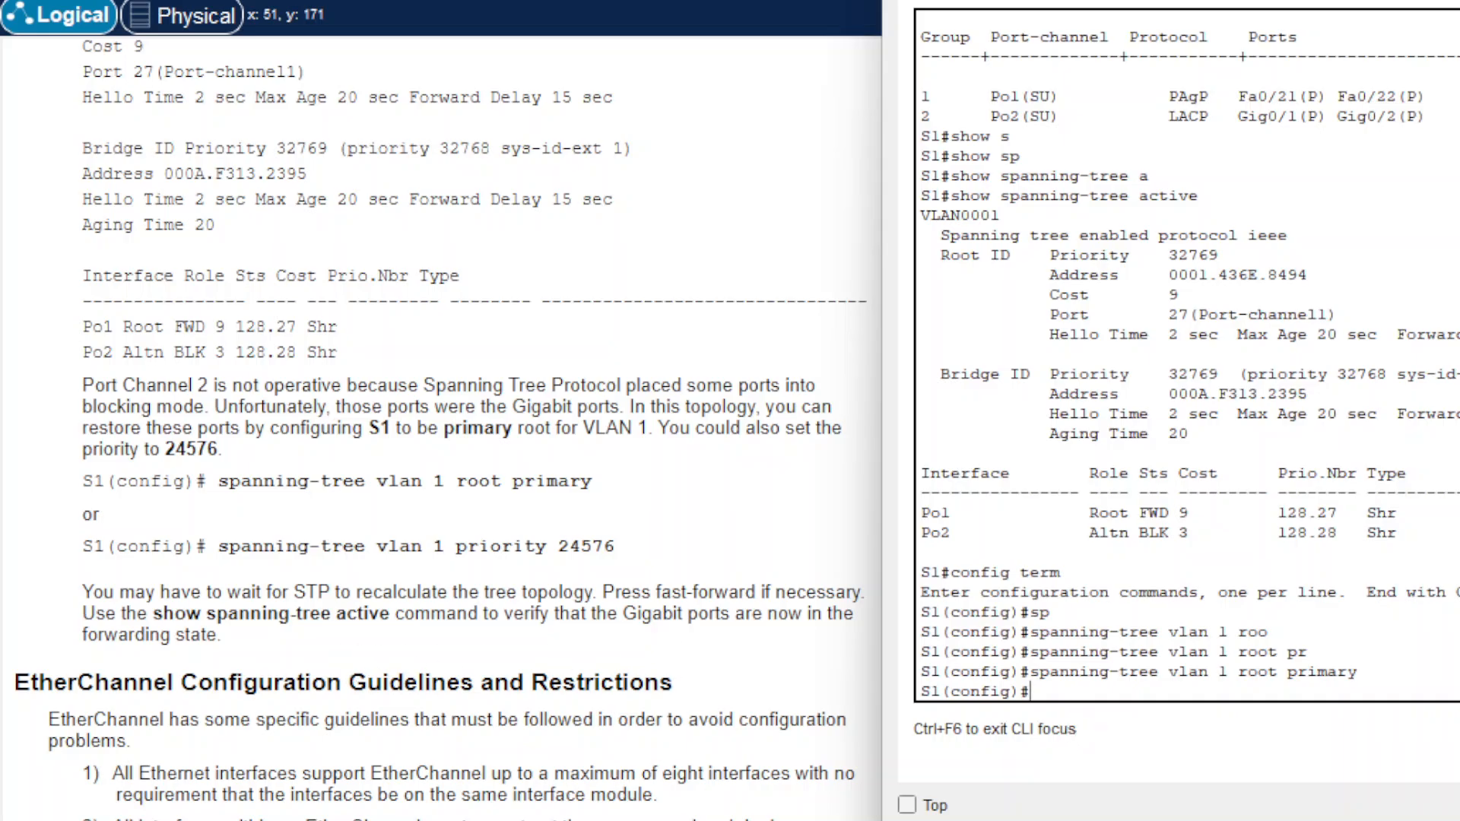
pyautogui.press('Up')
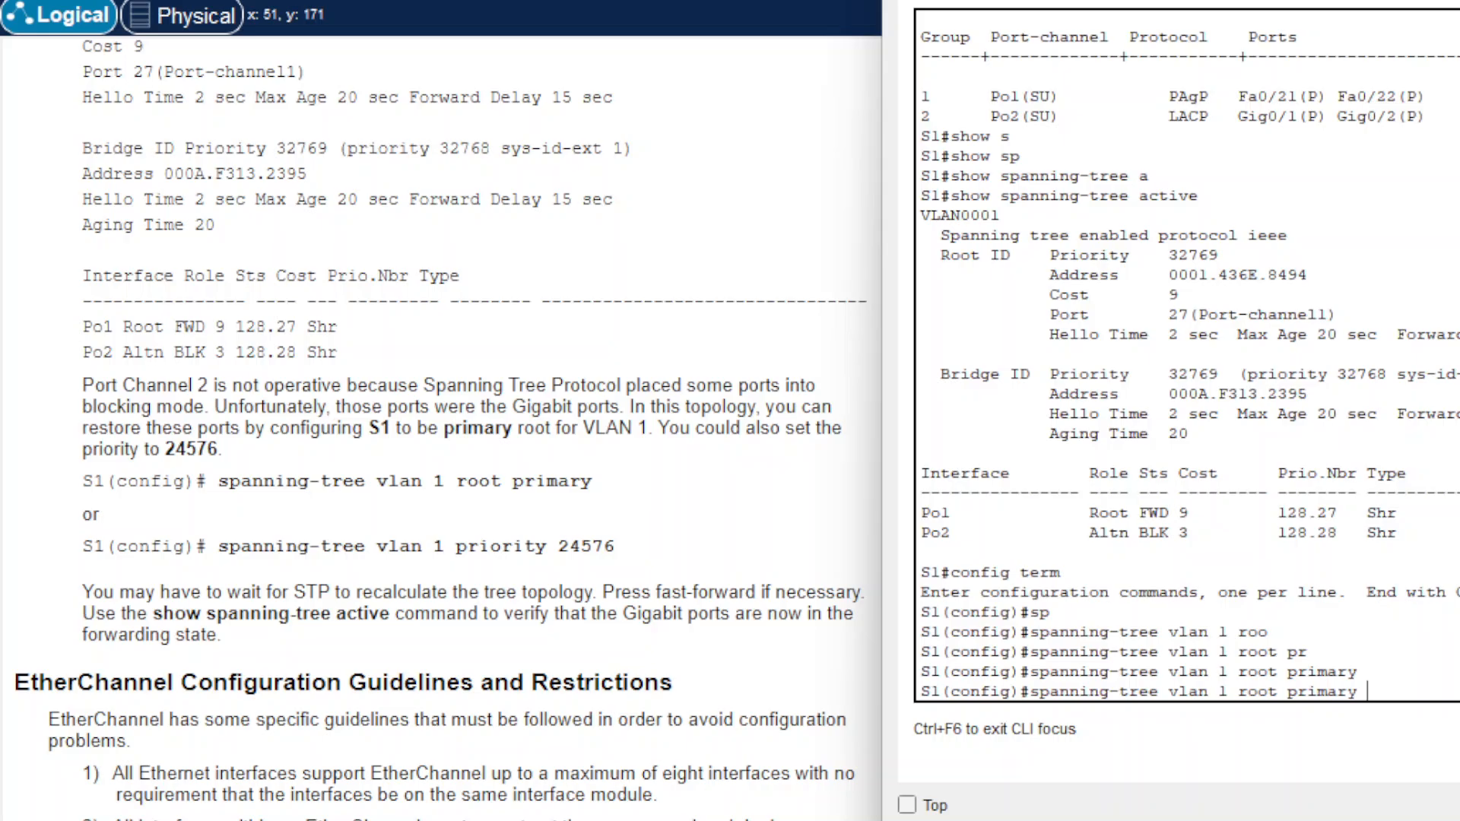
pyautogui.press('Down')
pyautogui.write('end')
pyautogui.press('Return')
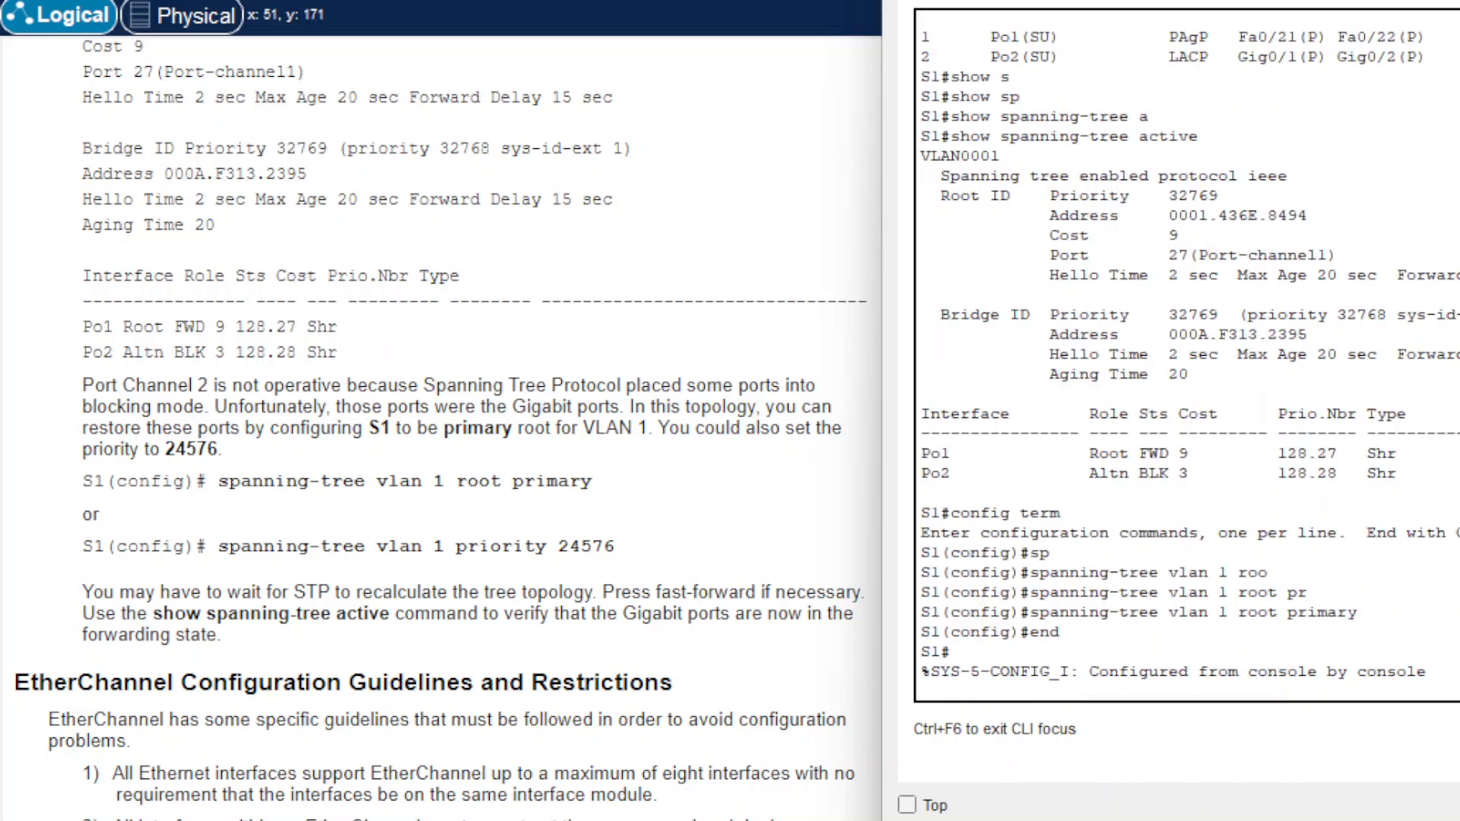
# Step: Run show spanning-tree active on S1 and compare the Po1 and Po2 roles and states with the earlier output
pyautogui.press('Return')
pyautogui.write('show etherchannel summary')
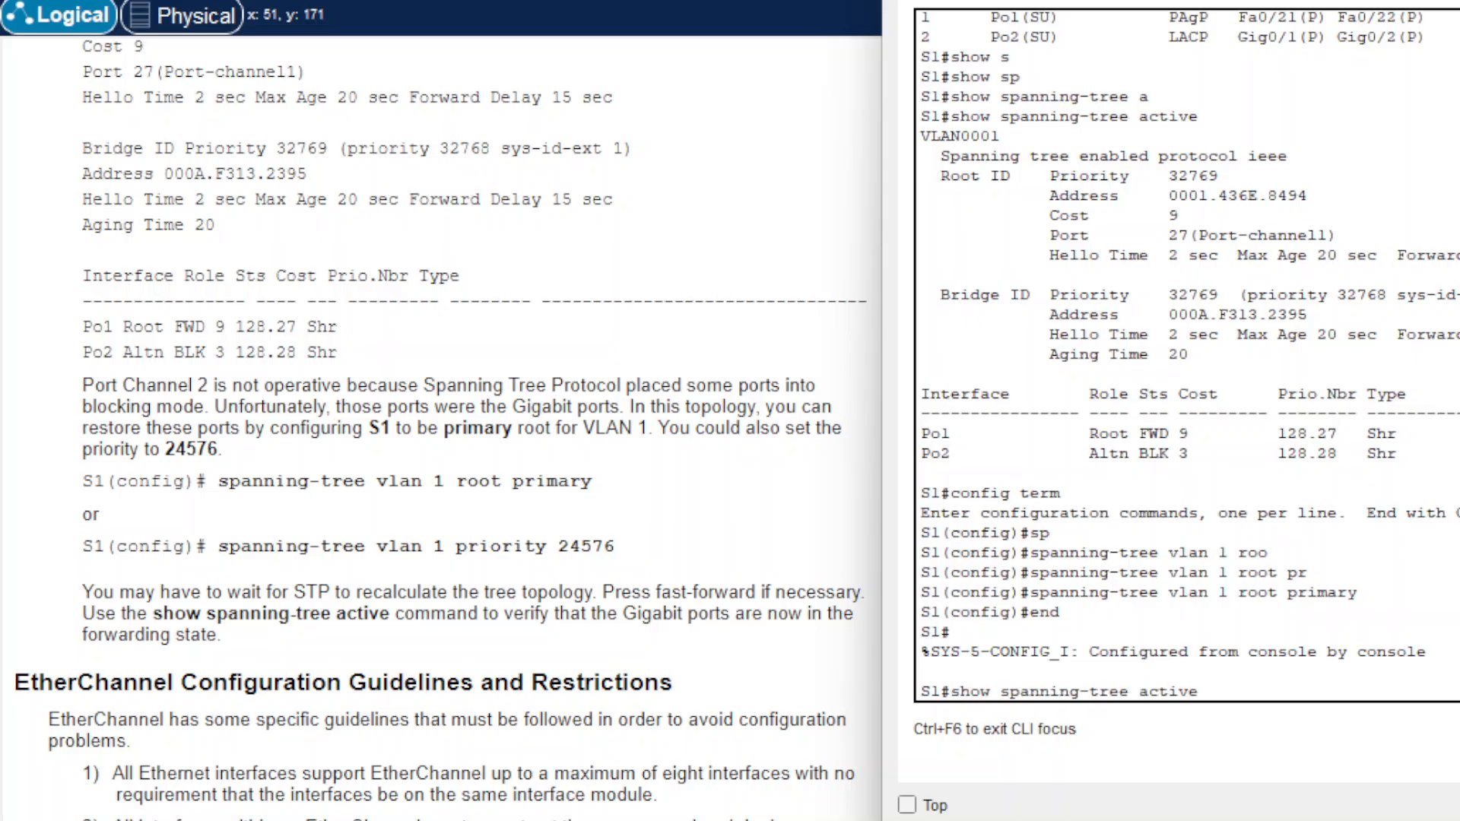
pyautogui.press('Up')
pyautogui.press('Return')
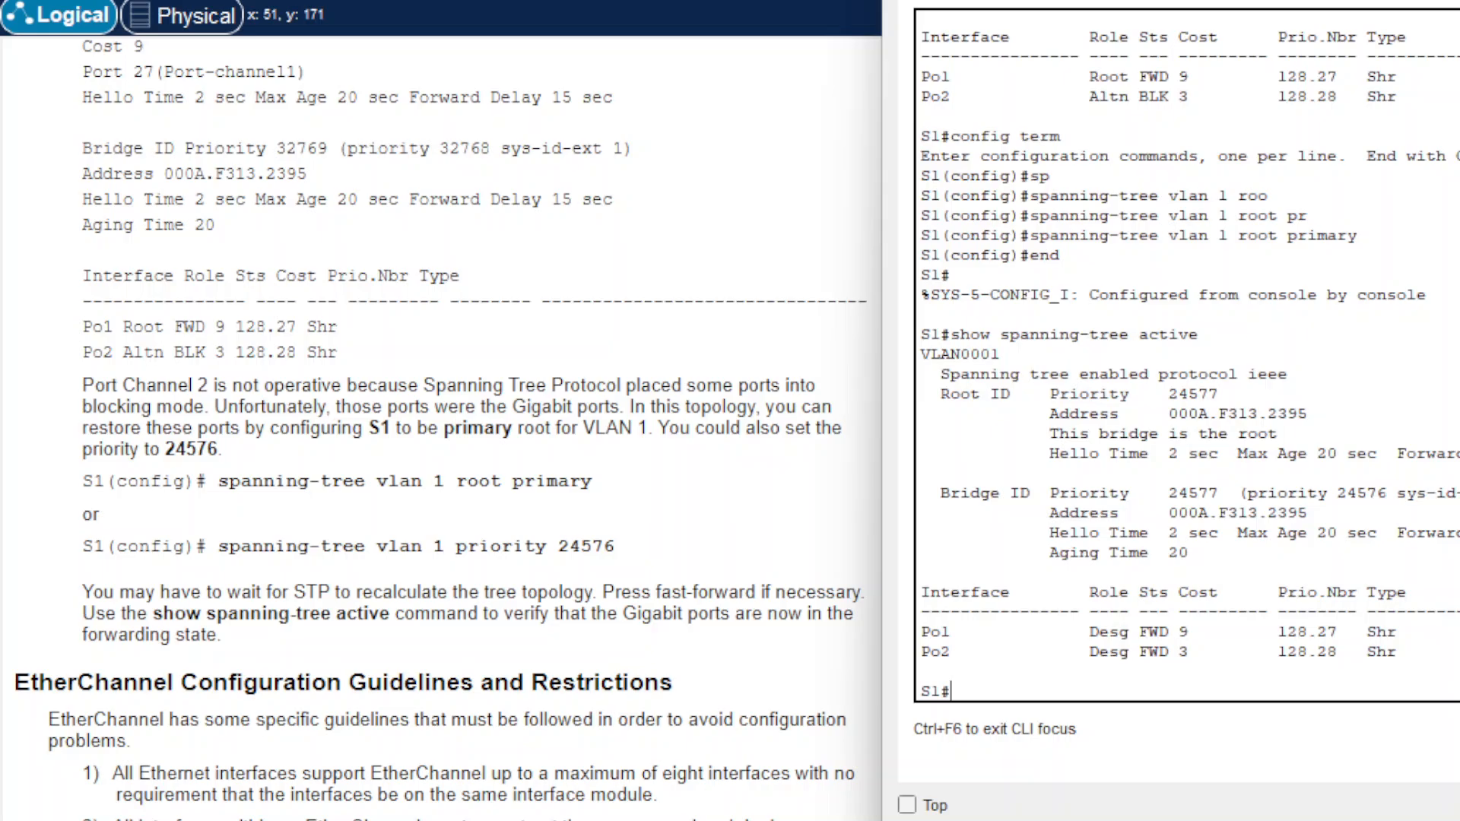
pyautogui.moveTo(929, 652); pyautogui.dragTo(1199, 651)
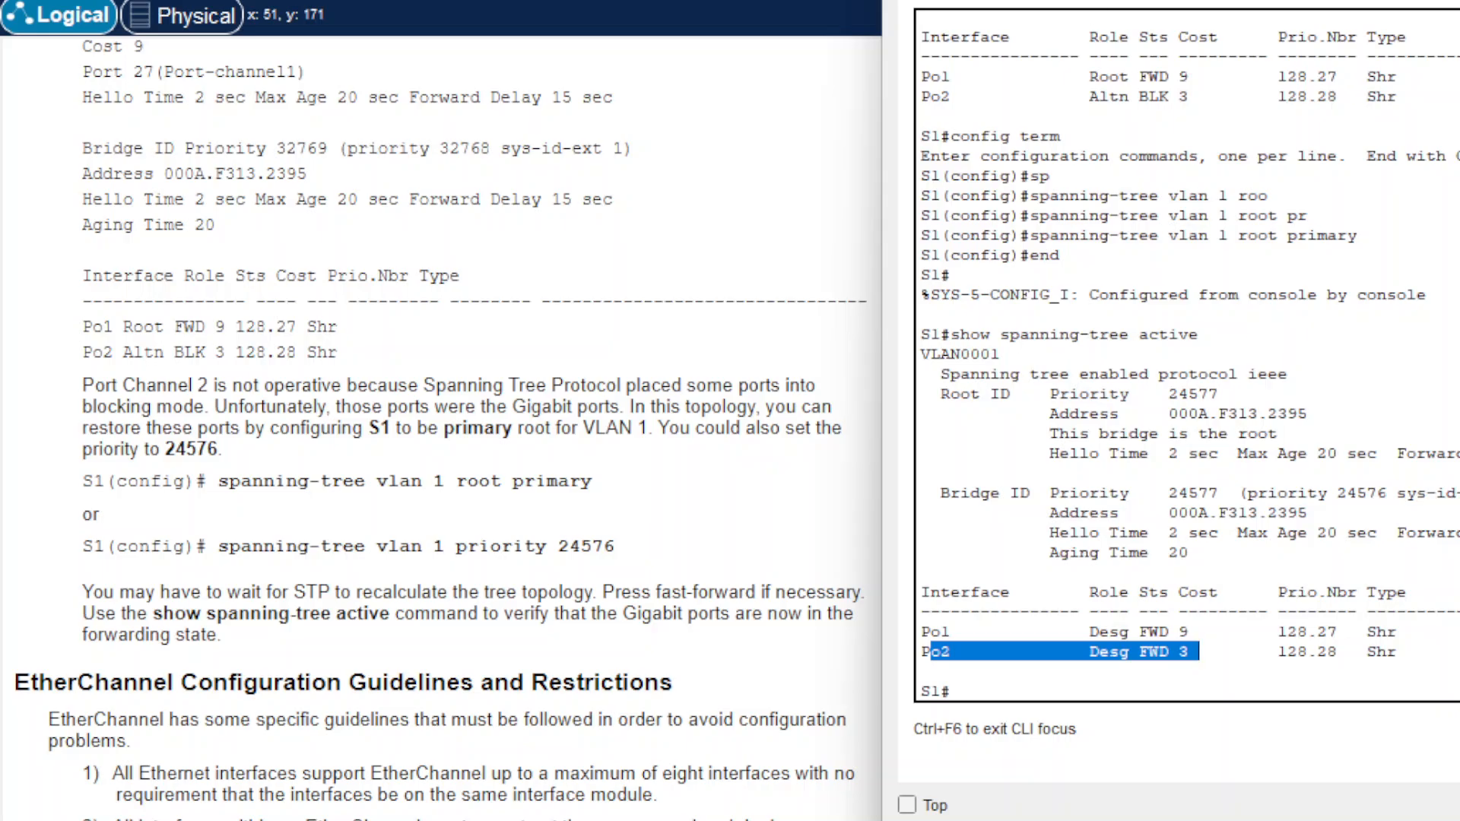
pyautogui.scroll(3, 1186, 357)
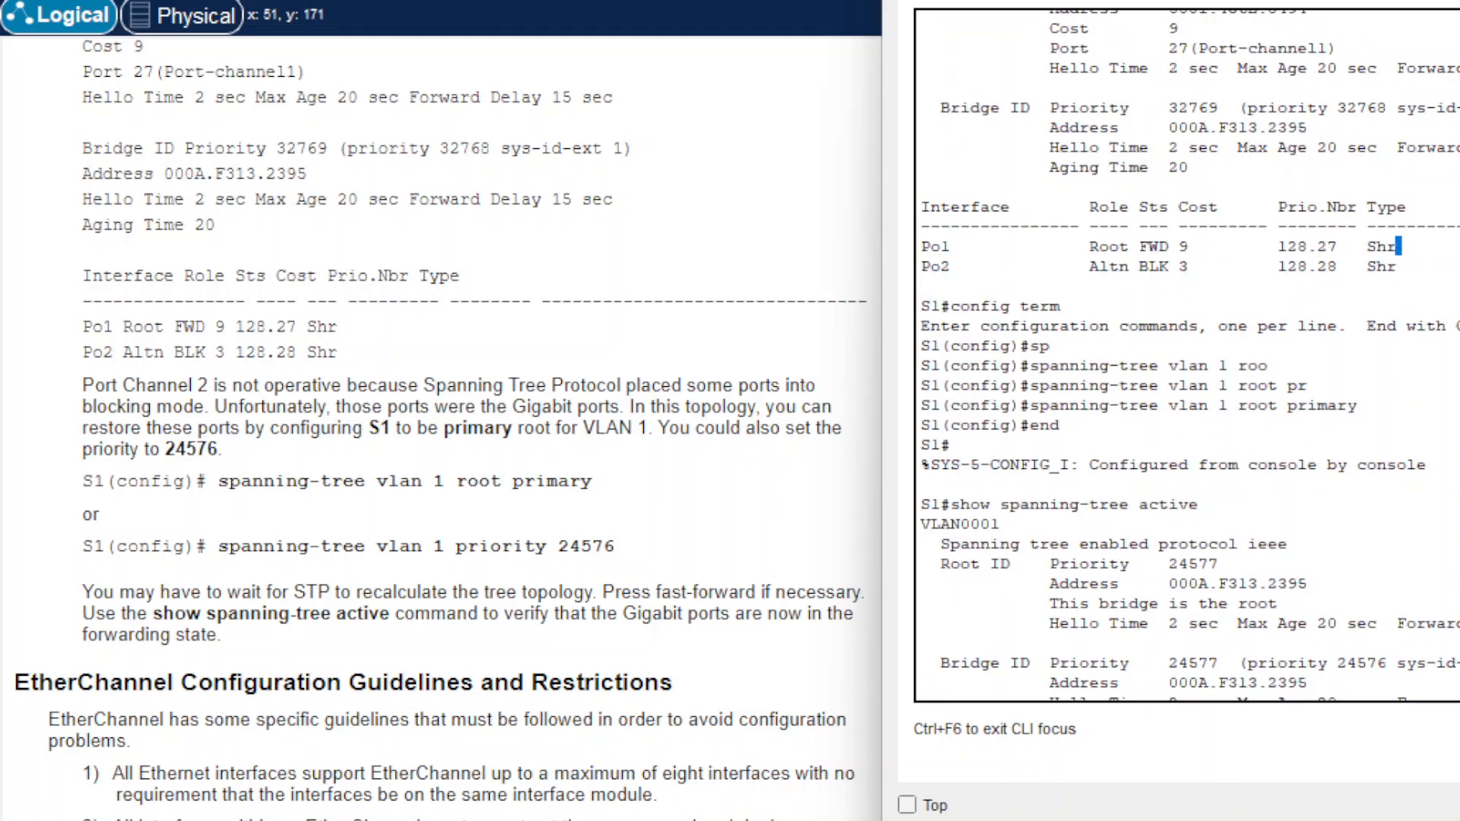
pyautogui.moveTo(1399, 245); pyautogui.dragTo(1277, 246)
pyautogui.scroll(-3, 1186, 357)
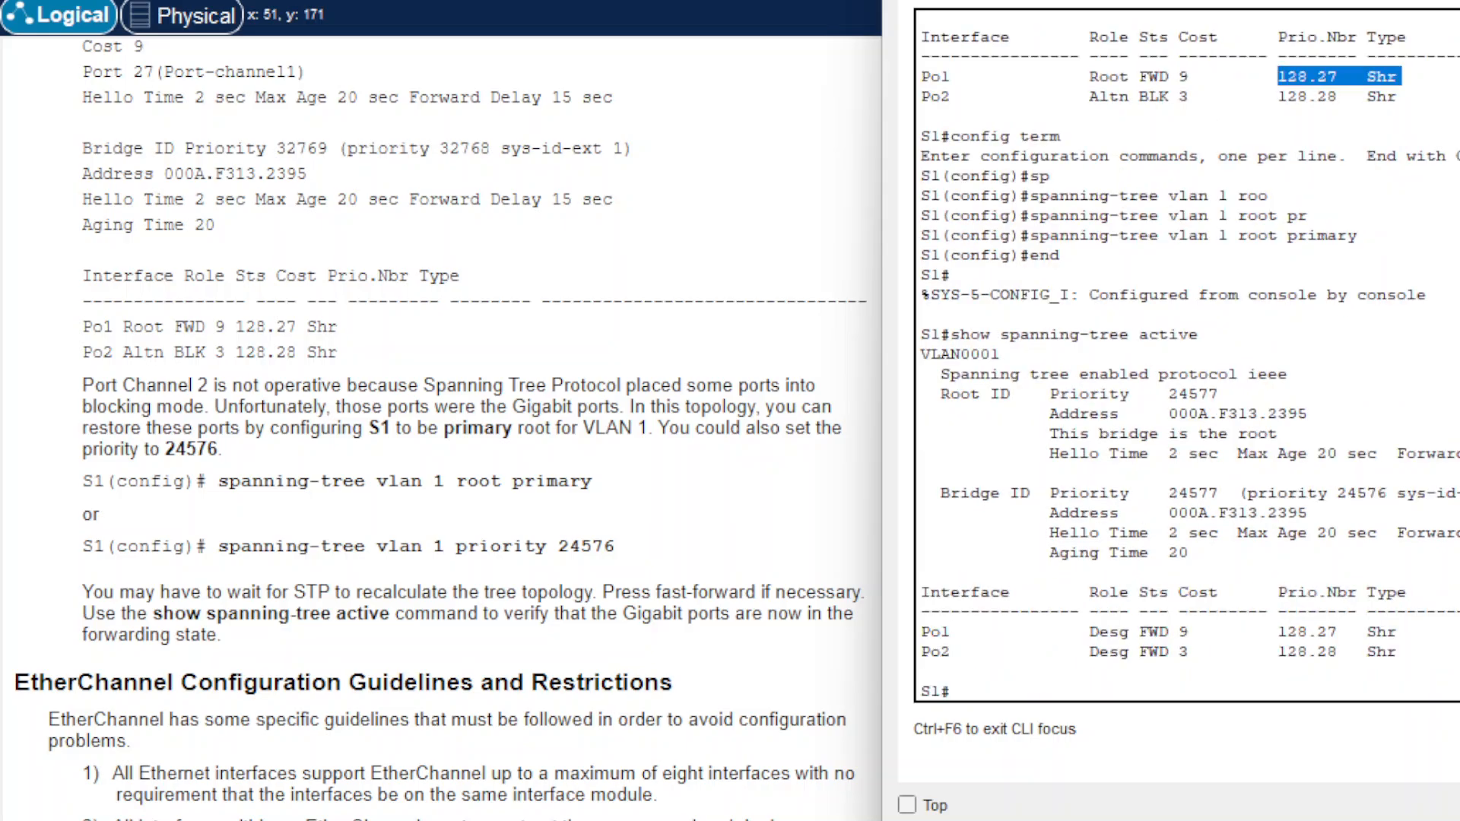
pyautogui.scroll(2, 1186, 357)
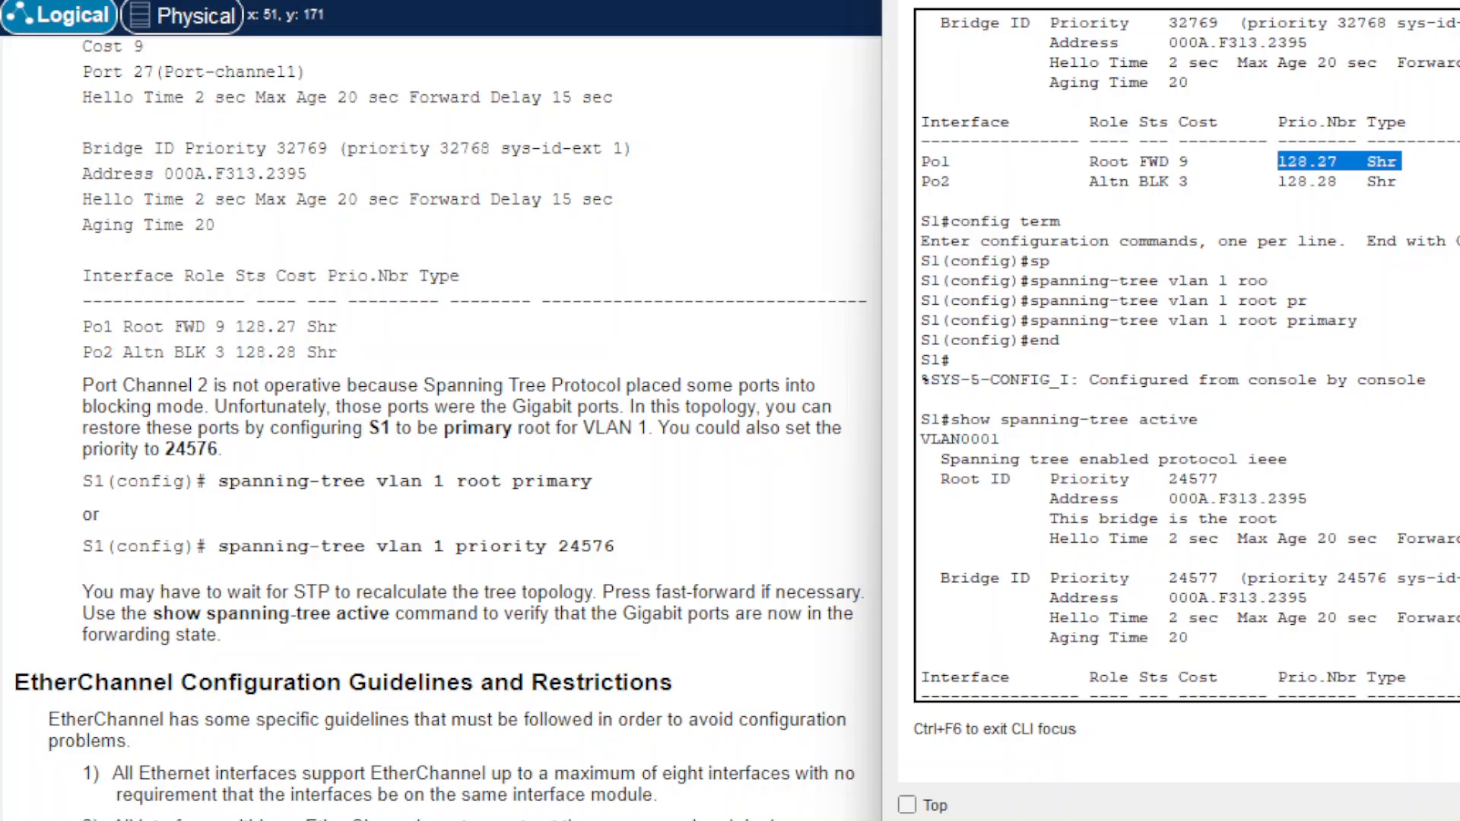
pyautogui.moveTo(457, 482); pyautogui.dragTo(668, 480)
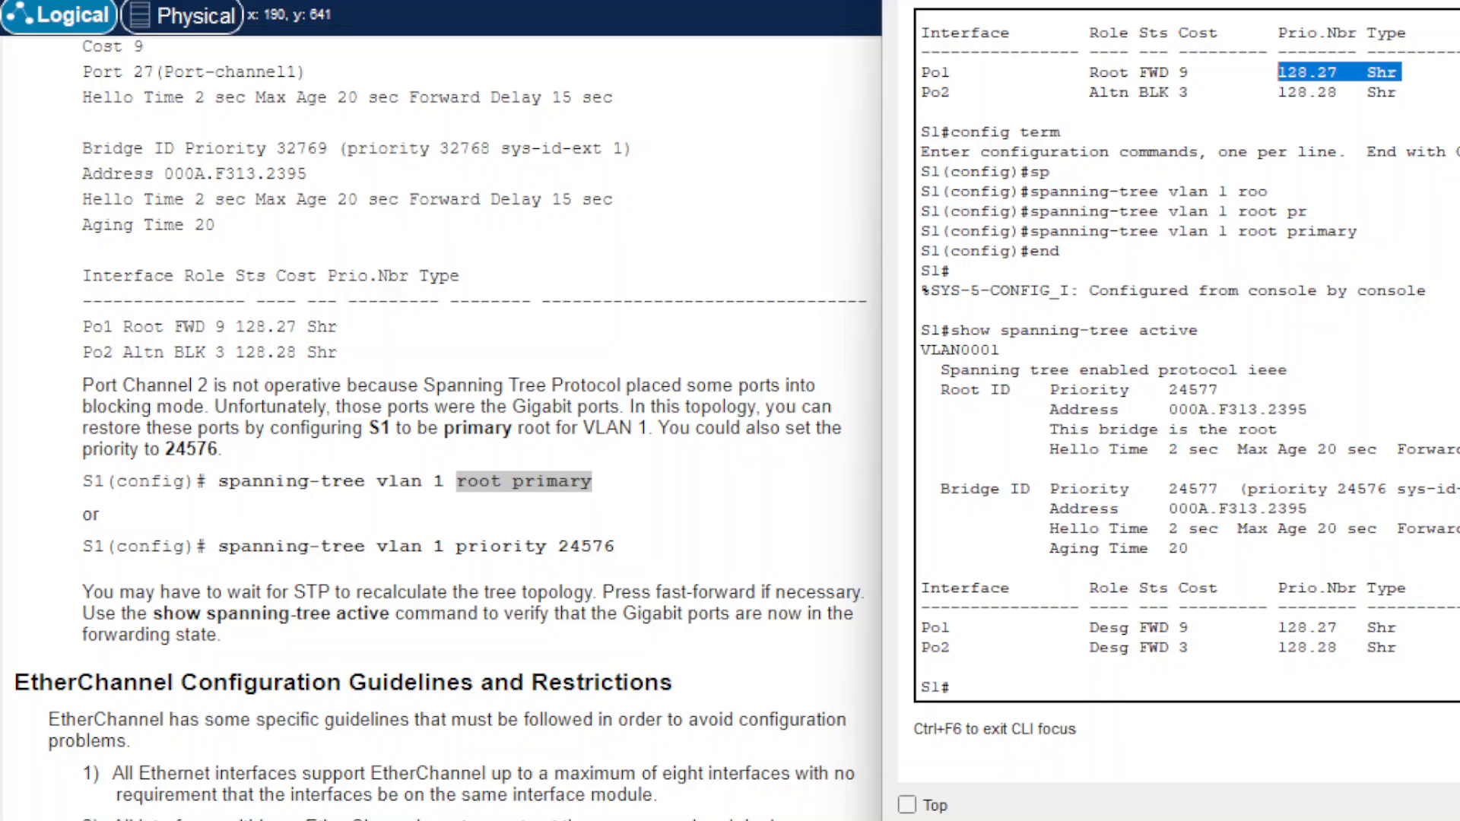
# Step: Review the lab's objectives, background and Port Channel Table at the start of the instructions
pyautogui.moveTo(1327, 0); pyautogui.dragTo(1182, 5)
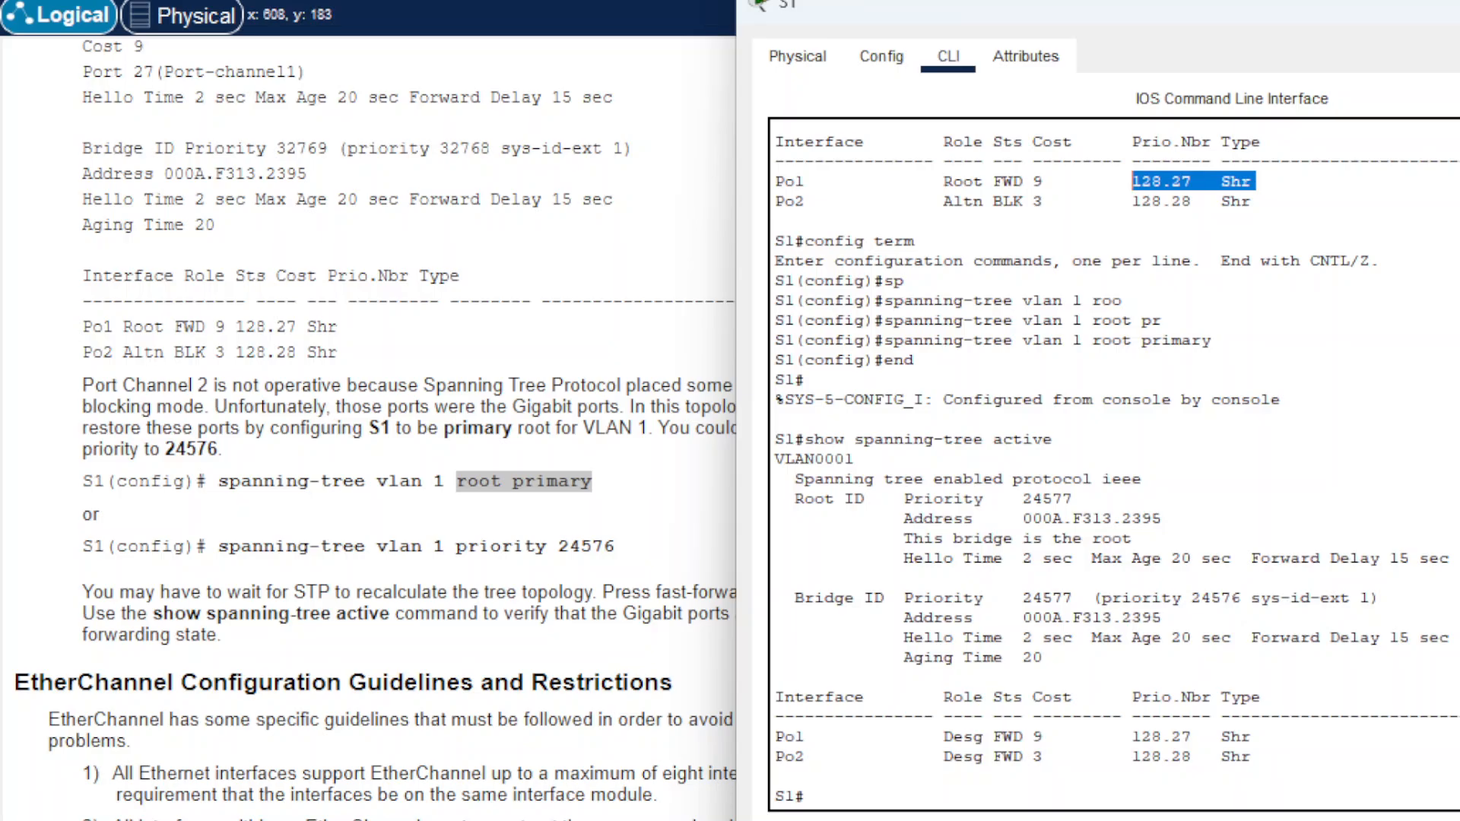
pyautogui.moveTo(1323, 9); pyautogui.dragTo(1403, 0)
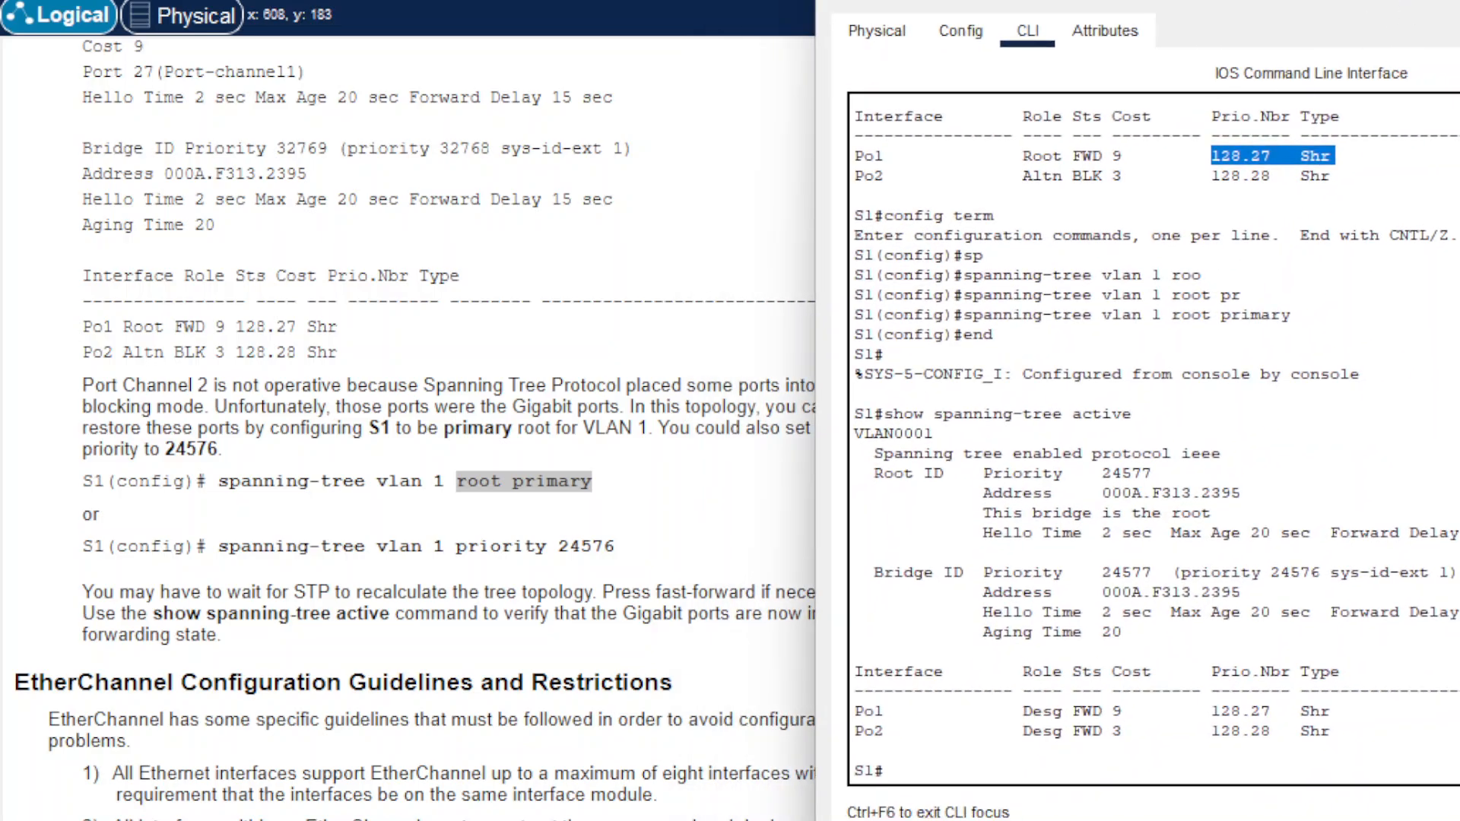
pyautogui.scroll(10, 418, 441)
pyautogui.scroll(20, 419, 441)
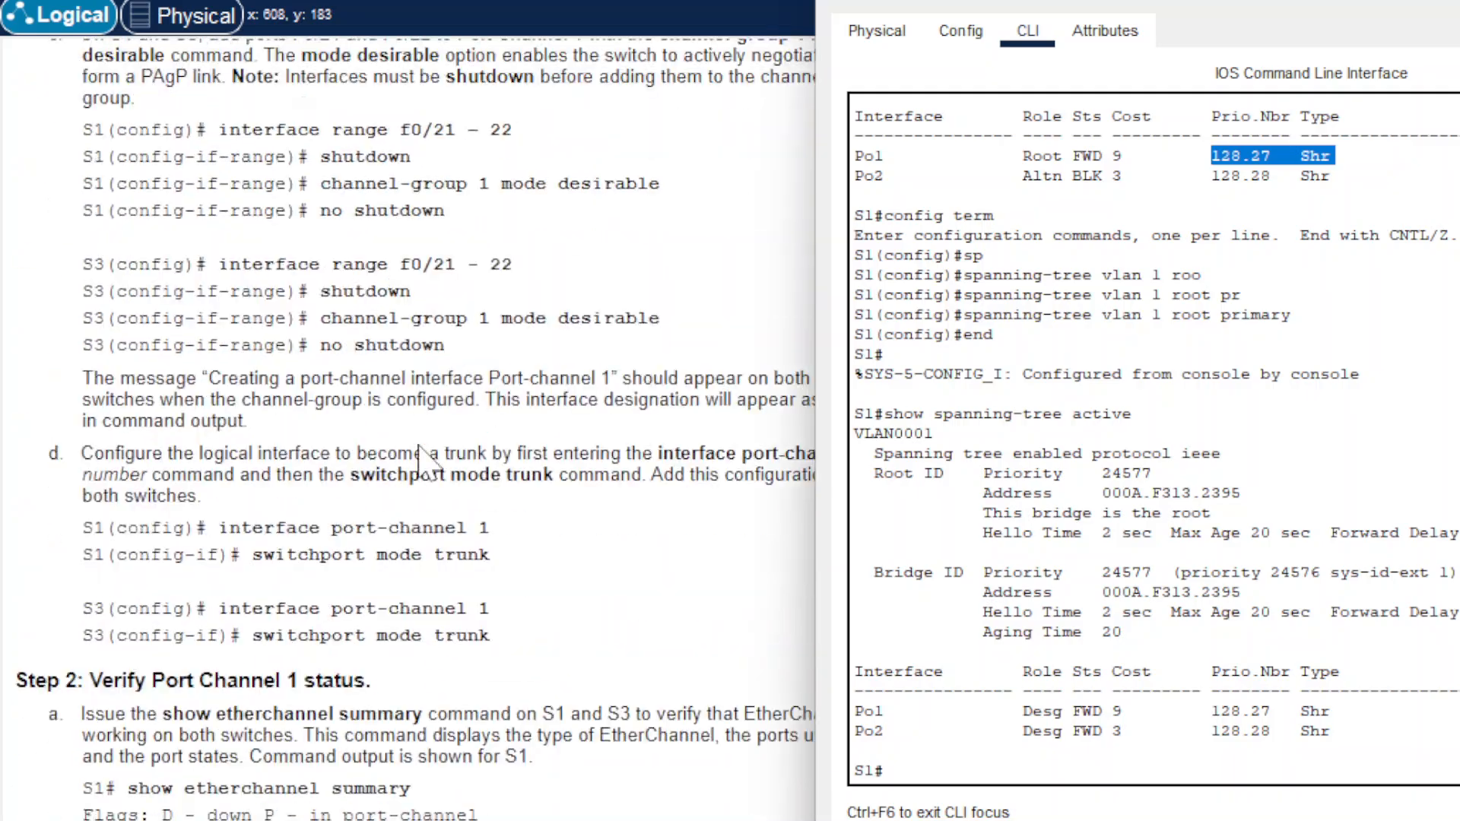
pyautogui.scroll(5, 441, 463)
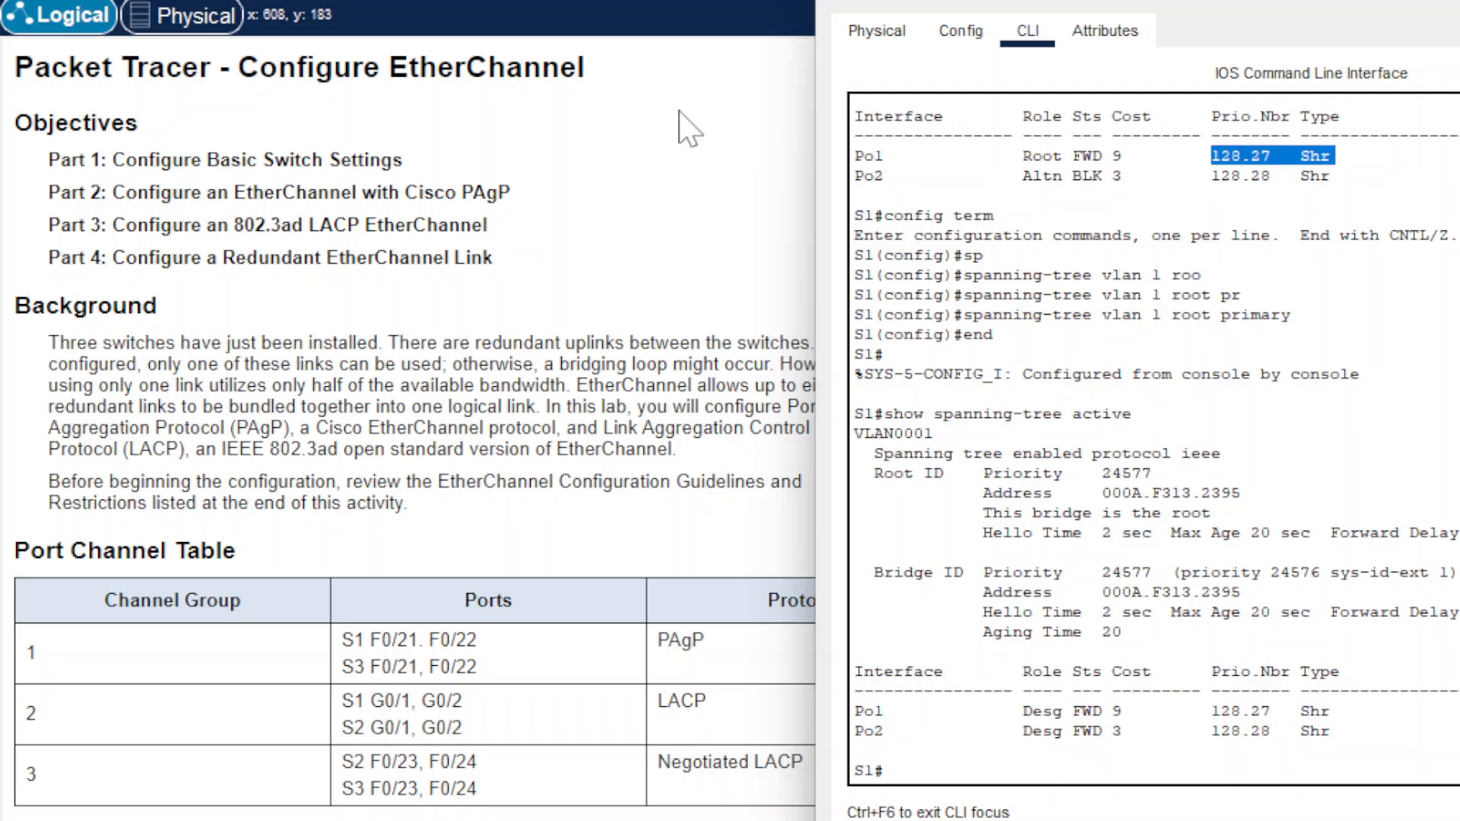
pyautogui.scroll(-1, 417, 697)
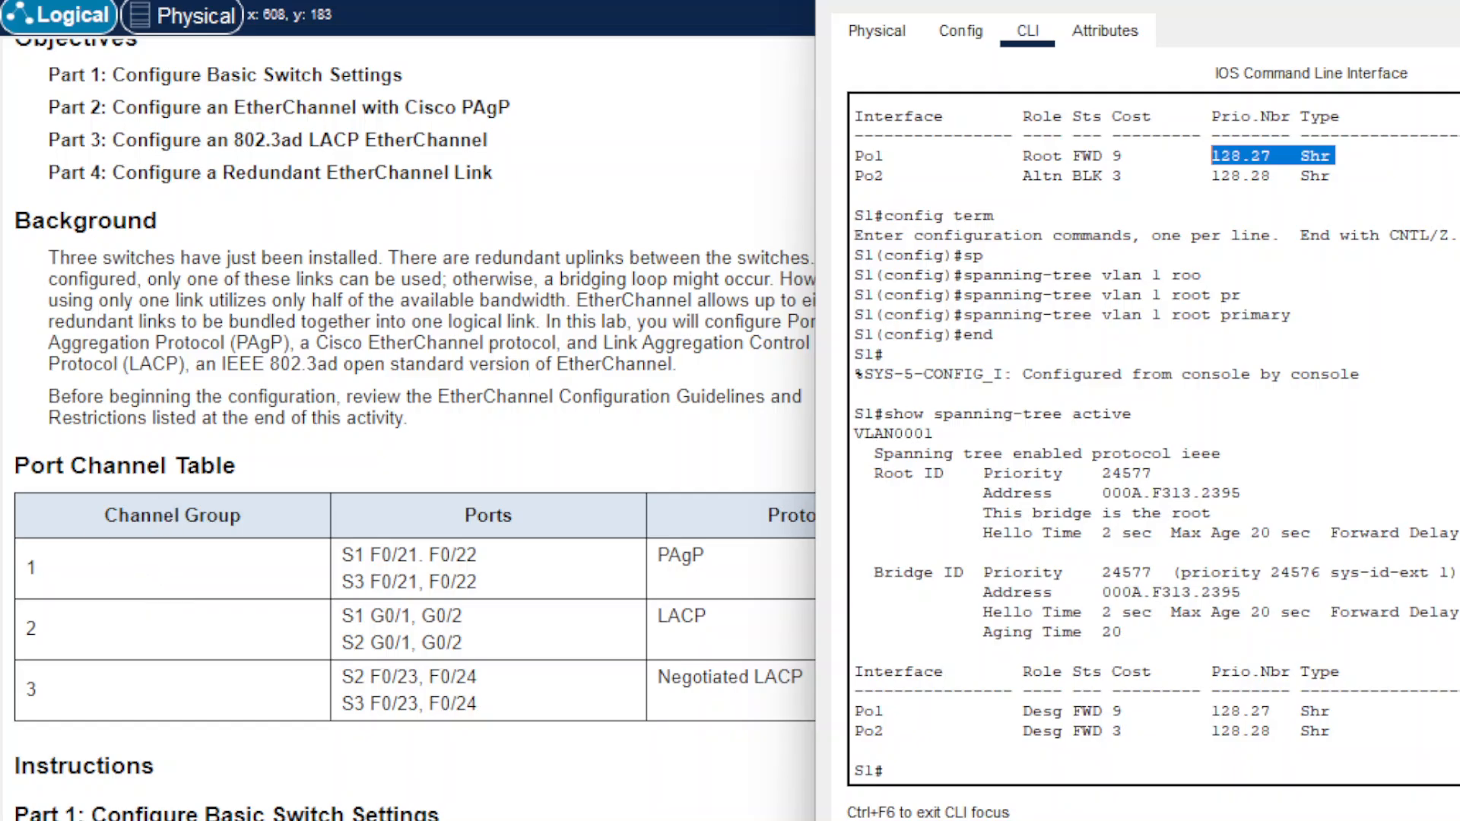
pyautogui.scroll(-1, 522, 559)
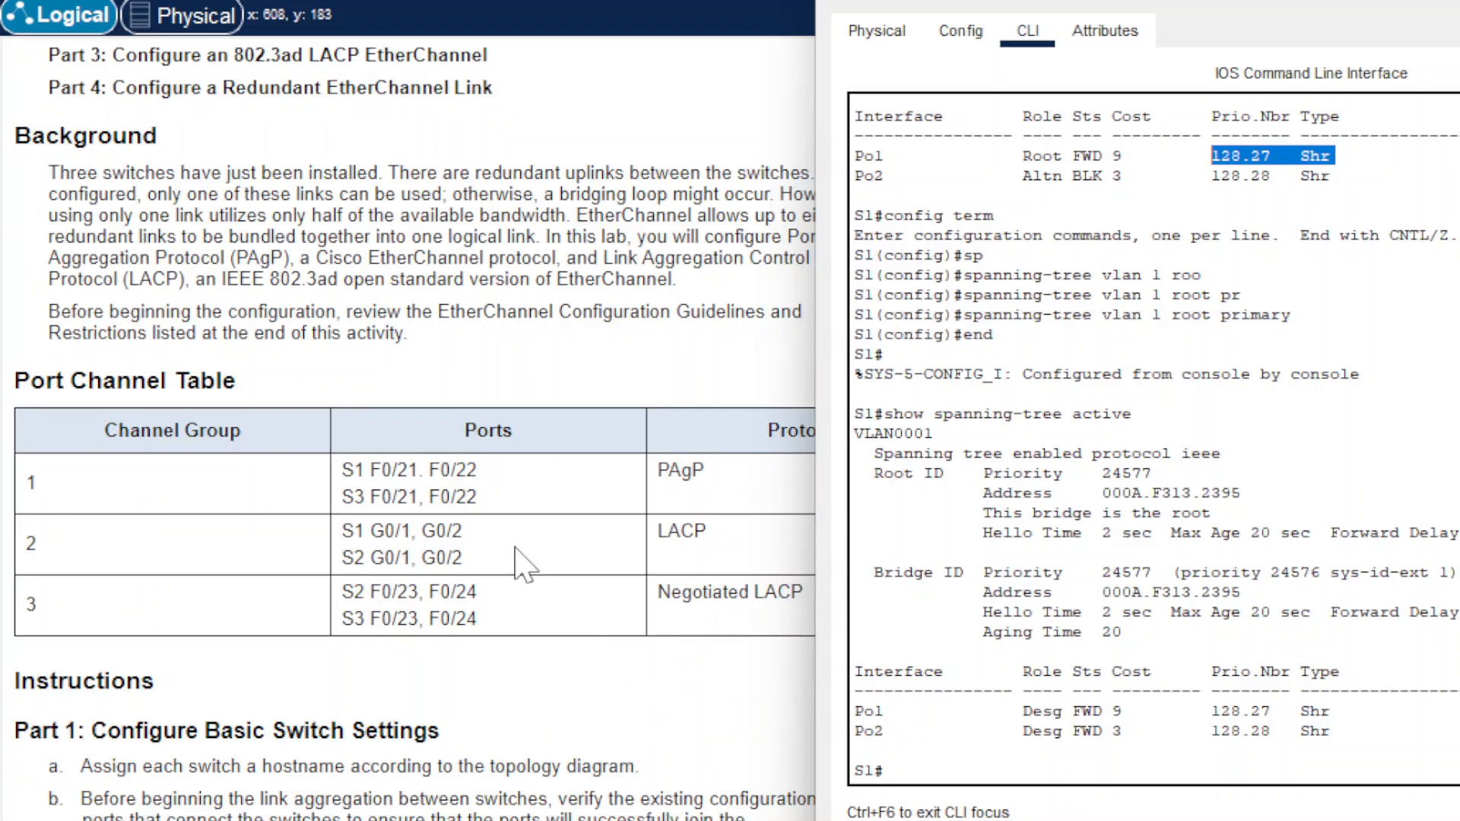
pyautogui.scroll(1, 562, 369)
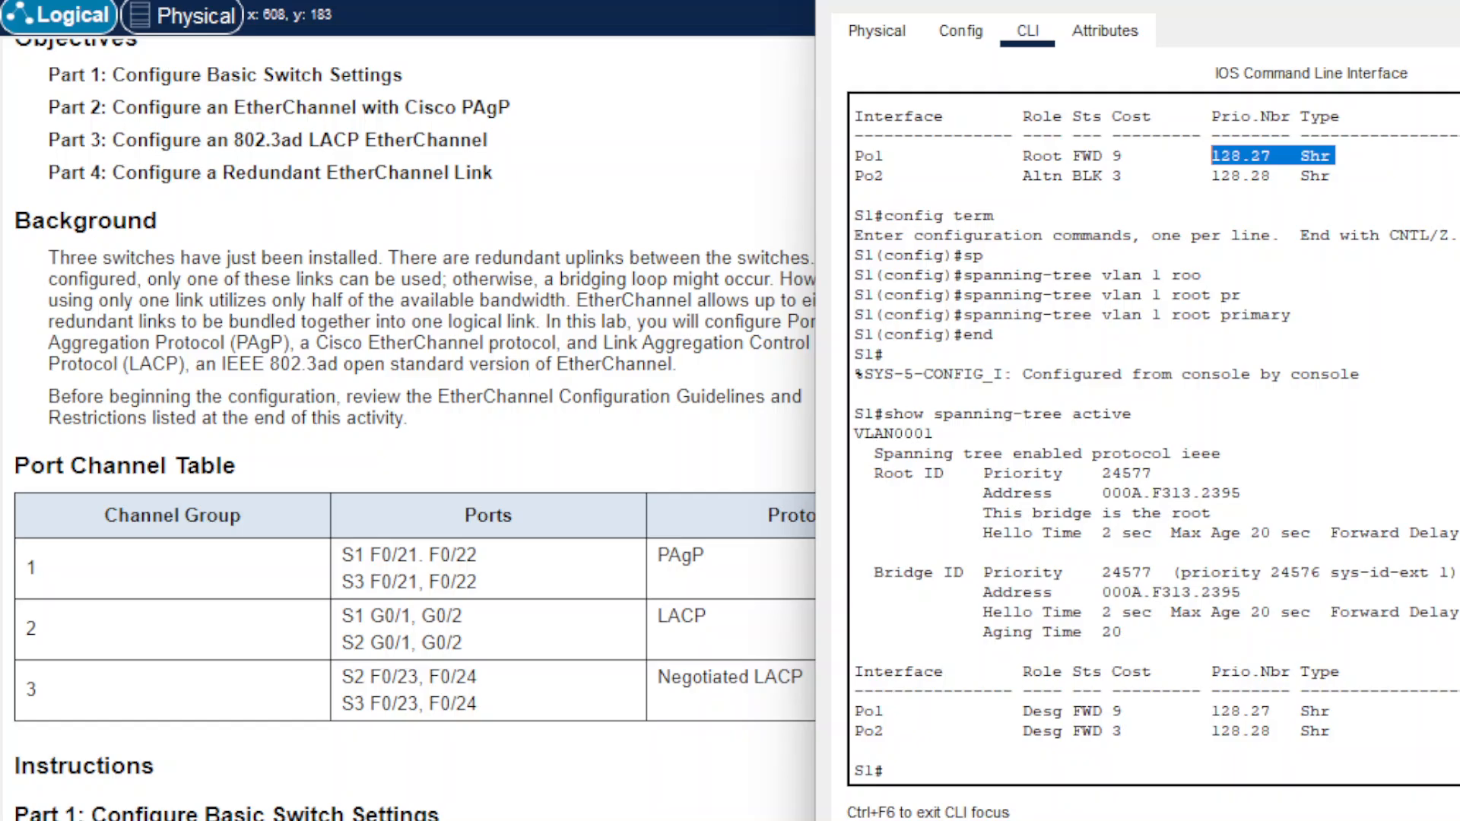
# Step: Move the S1 window aside and read the EtherChannel Configuration Guidelines and Restrictions at the end of the instructions
pyautogui.scroll(-15, 654, 593)
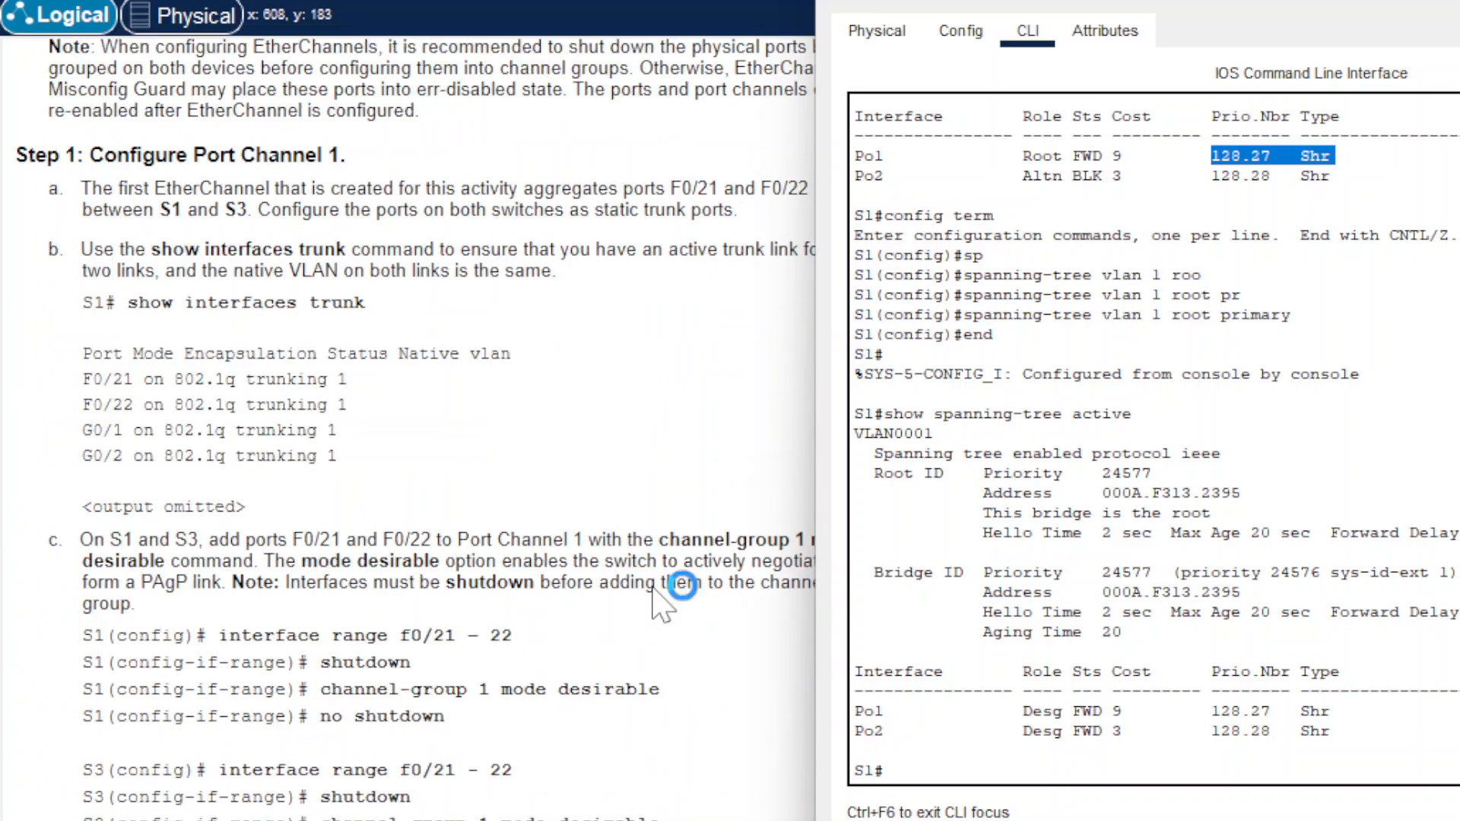
pyautogui.scroll(-20, 654, 593)
pyautogui.scroll(10, 654, 597)
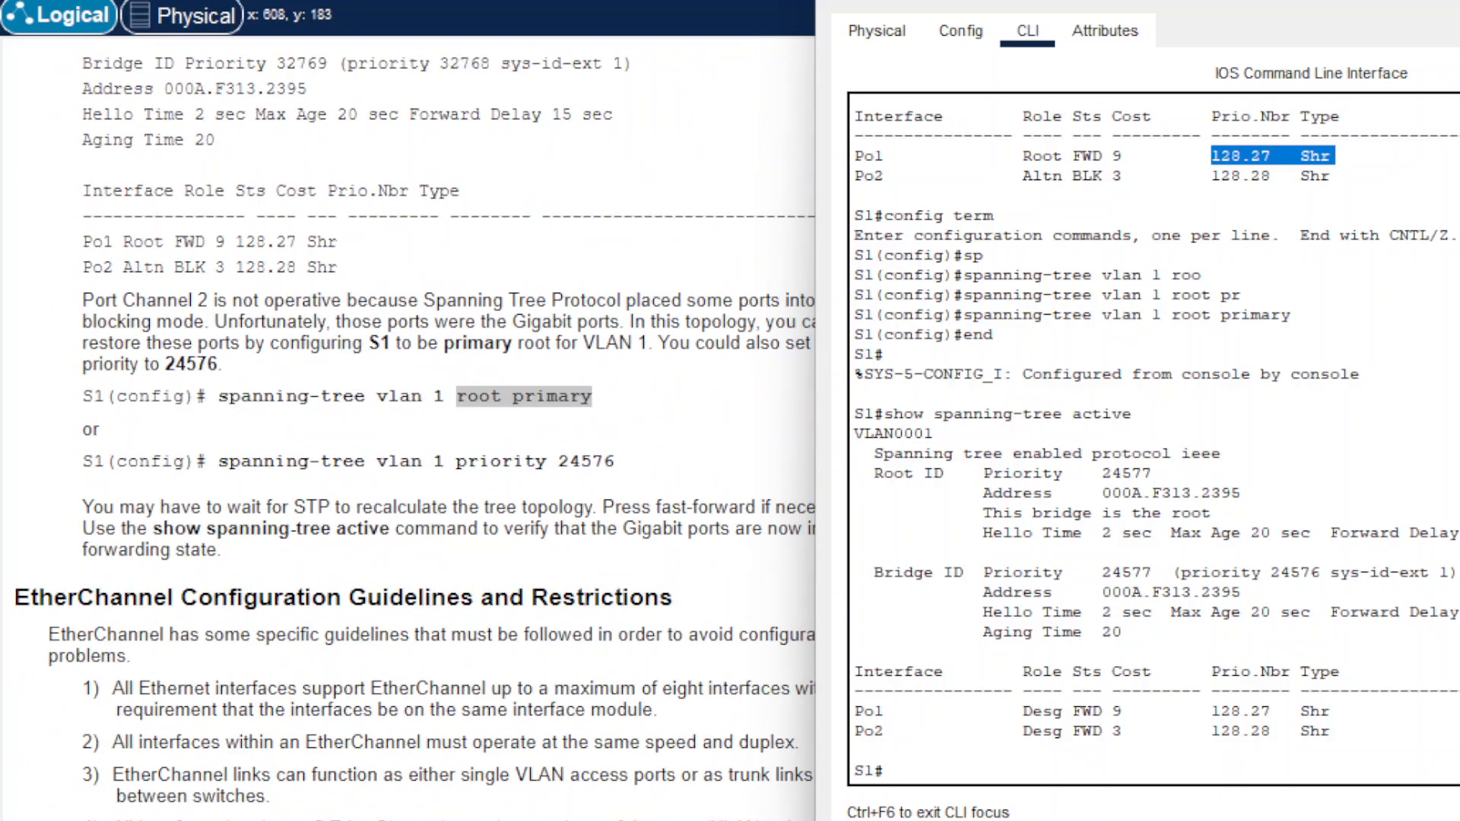
pyautogui.scroll(-3, 130, 462)
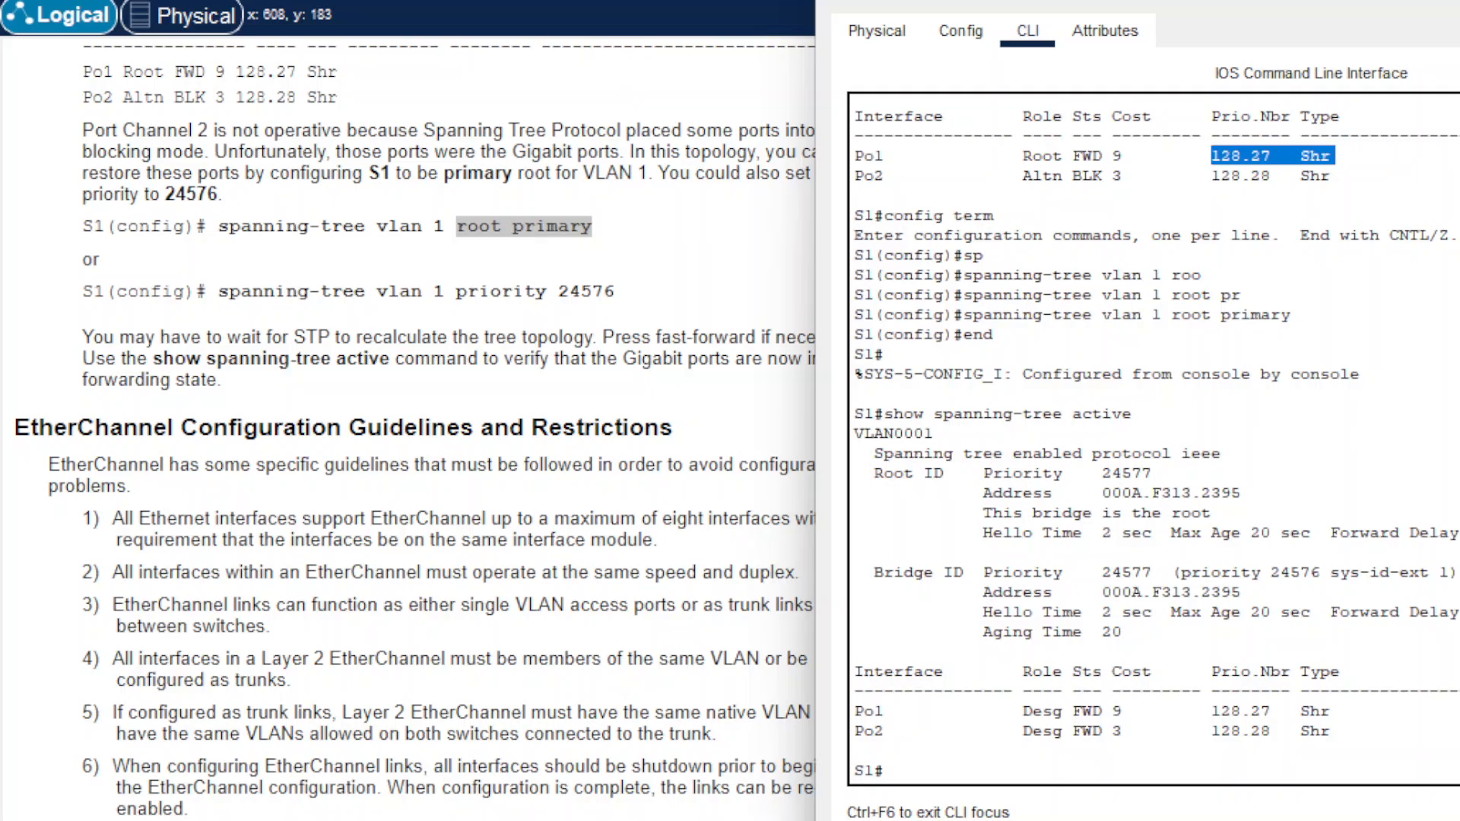
pyautogui.scroll(-1, 408, 428)
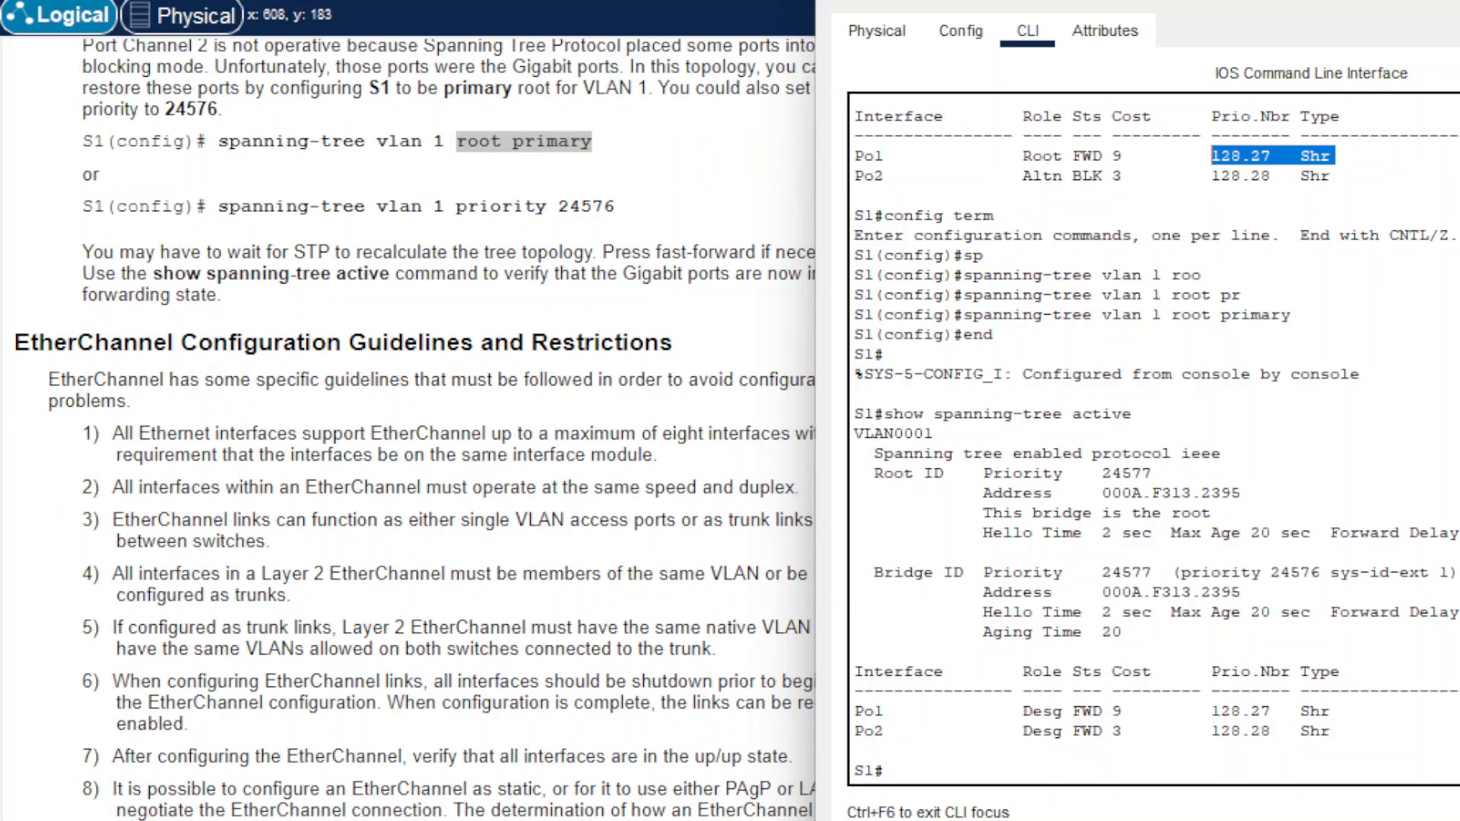
pyautogui.moveTo(926, 3); pyautogui.dragTo(1323, 2)
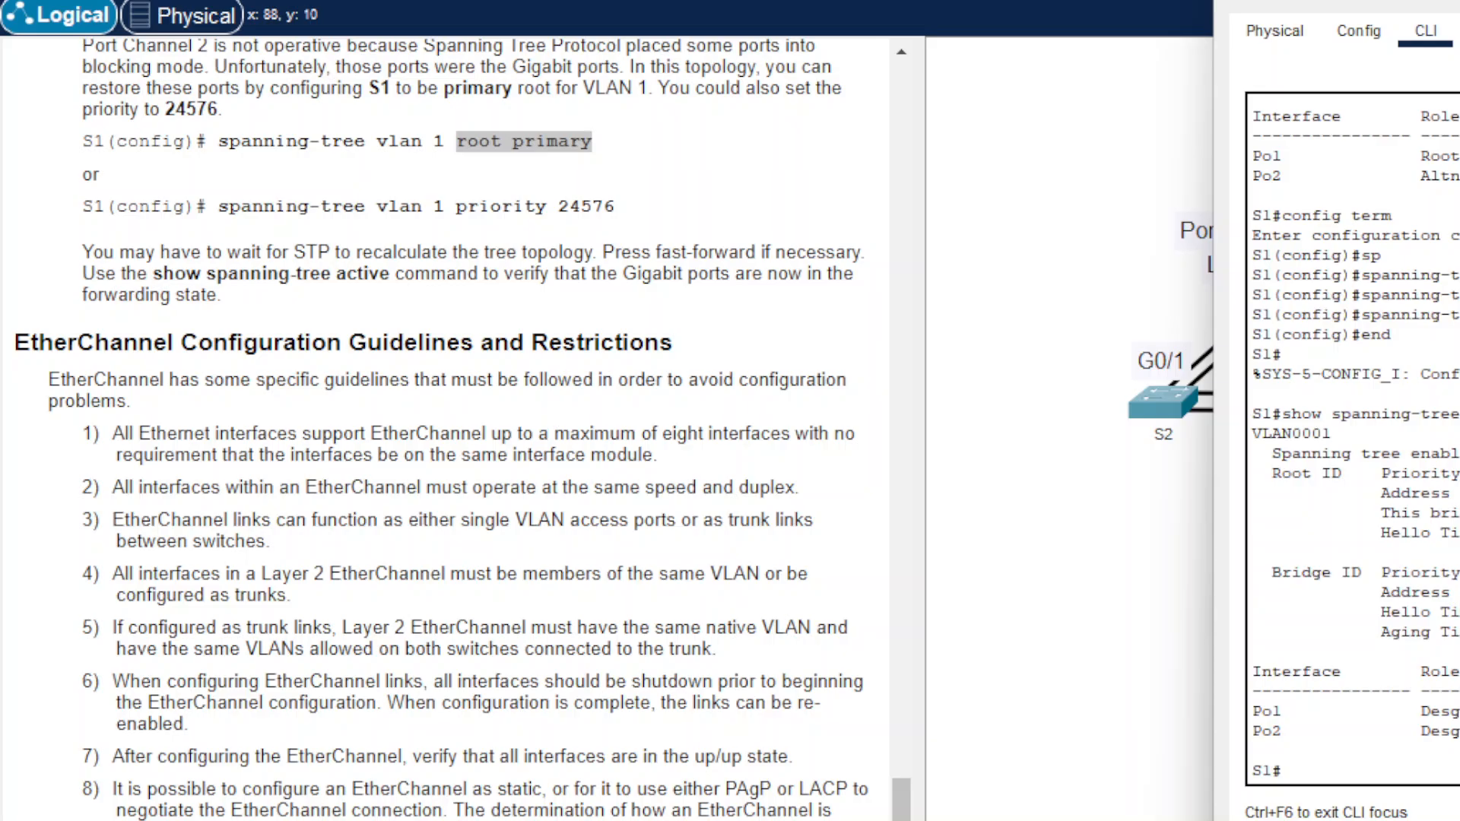
pyautogui.moveTo(759, 381); pyautogui.dragTo(901, 392)
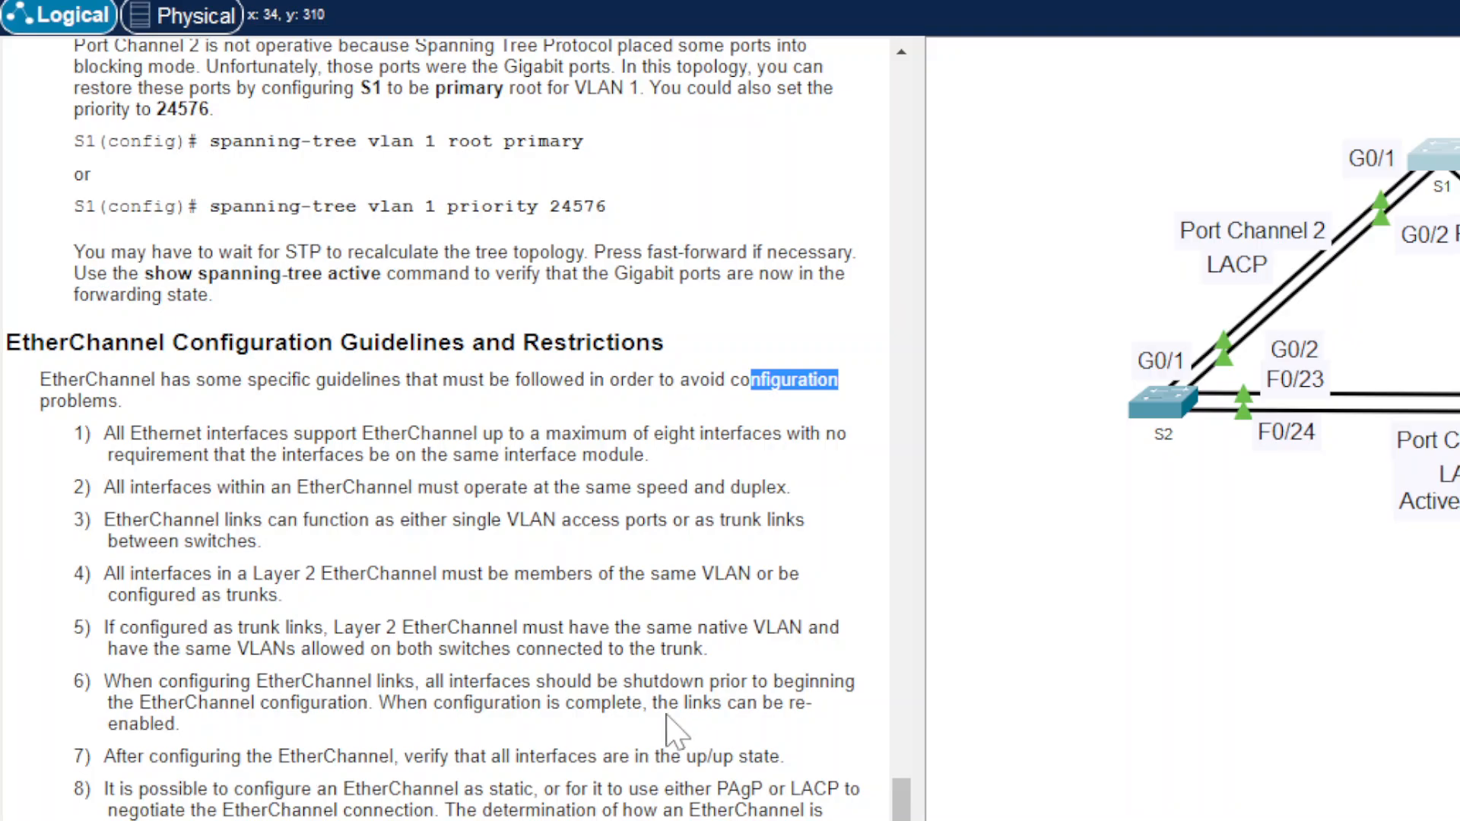
pyautogui.scroll(-1, 688, 734)
pyautogui.scroll(-1, 791, 596)
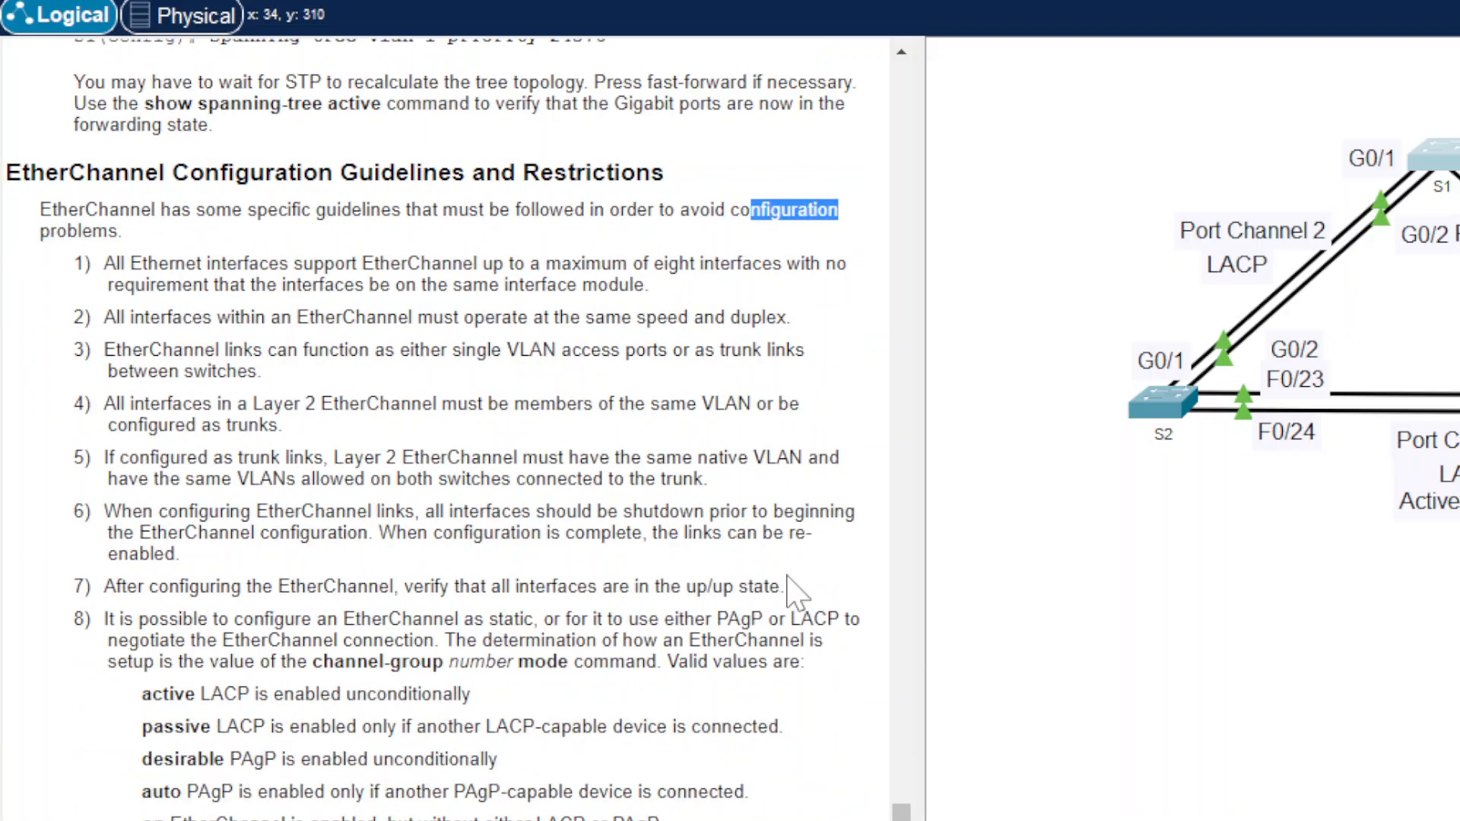
pyautogui.scroll(-3, 175, 609)
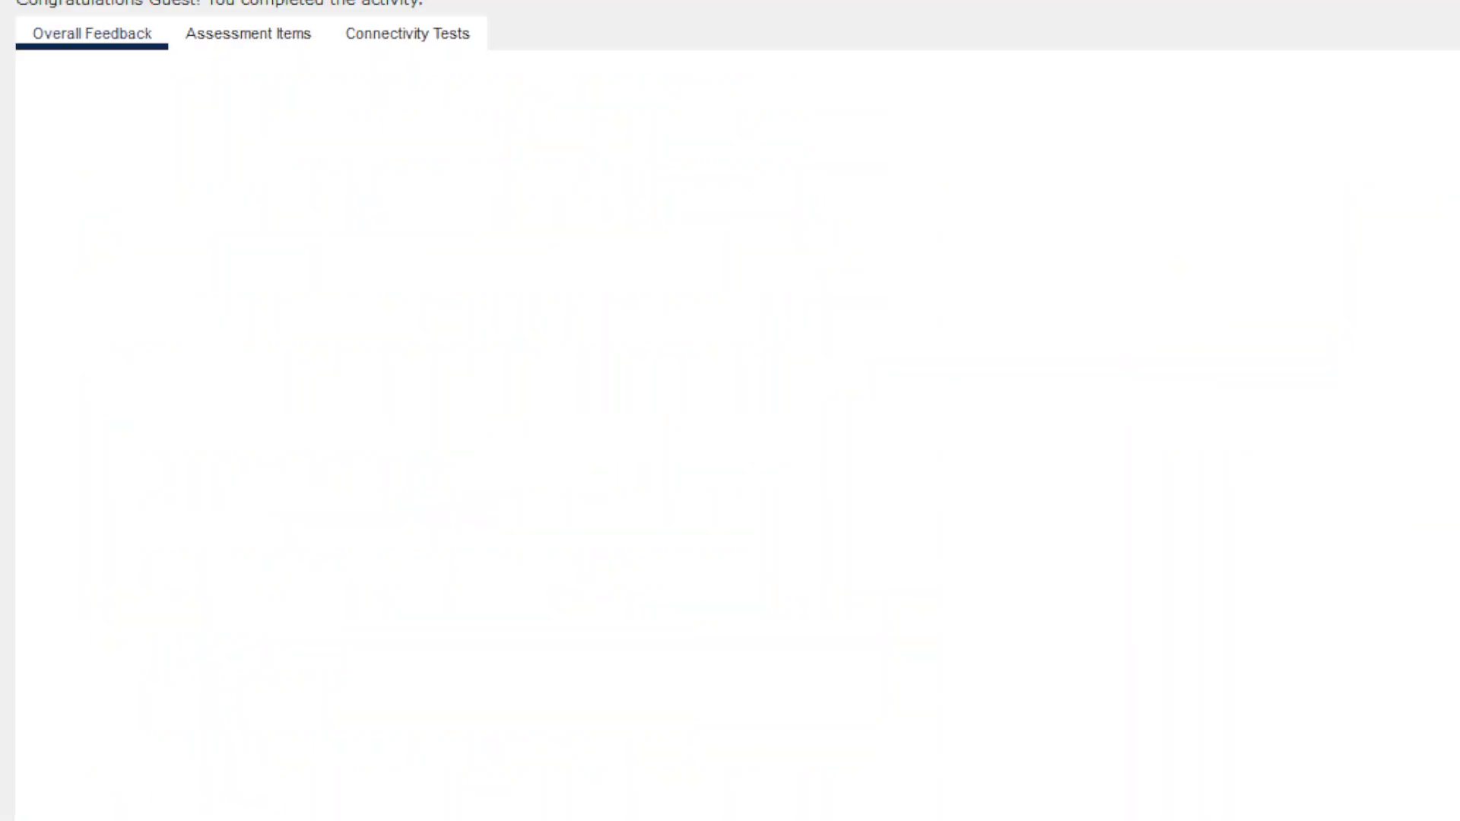
# Step: Open the assessment items in the activity results and examine the status of each graded item on the switches
pyautogui.click(292, 38)
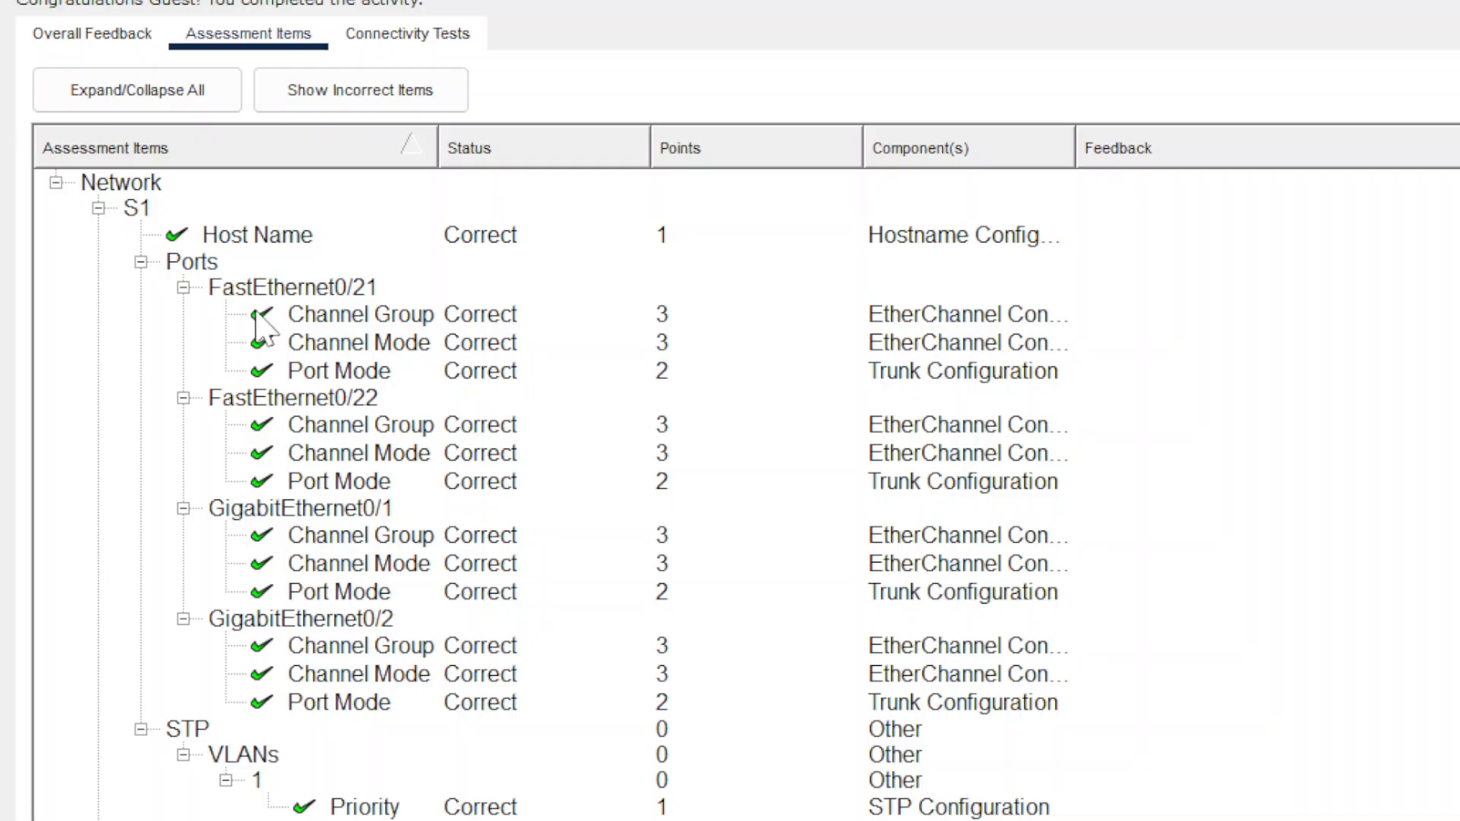
pyautogui.scroll(-7, 286, 320)
pyautogui.scroll(7, 505, 525)
pyautogui.scroll(-5, 419, 669)
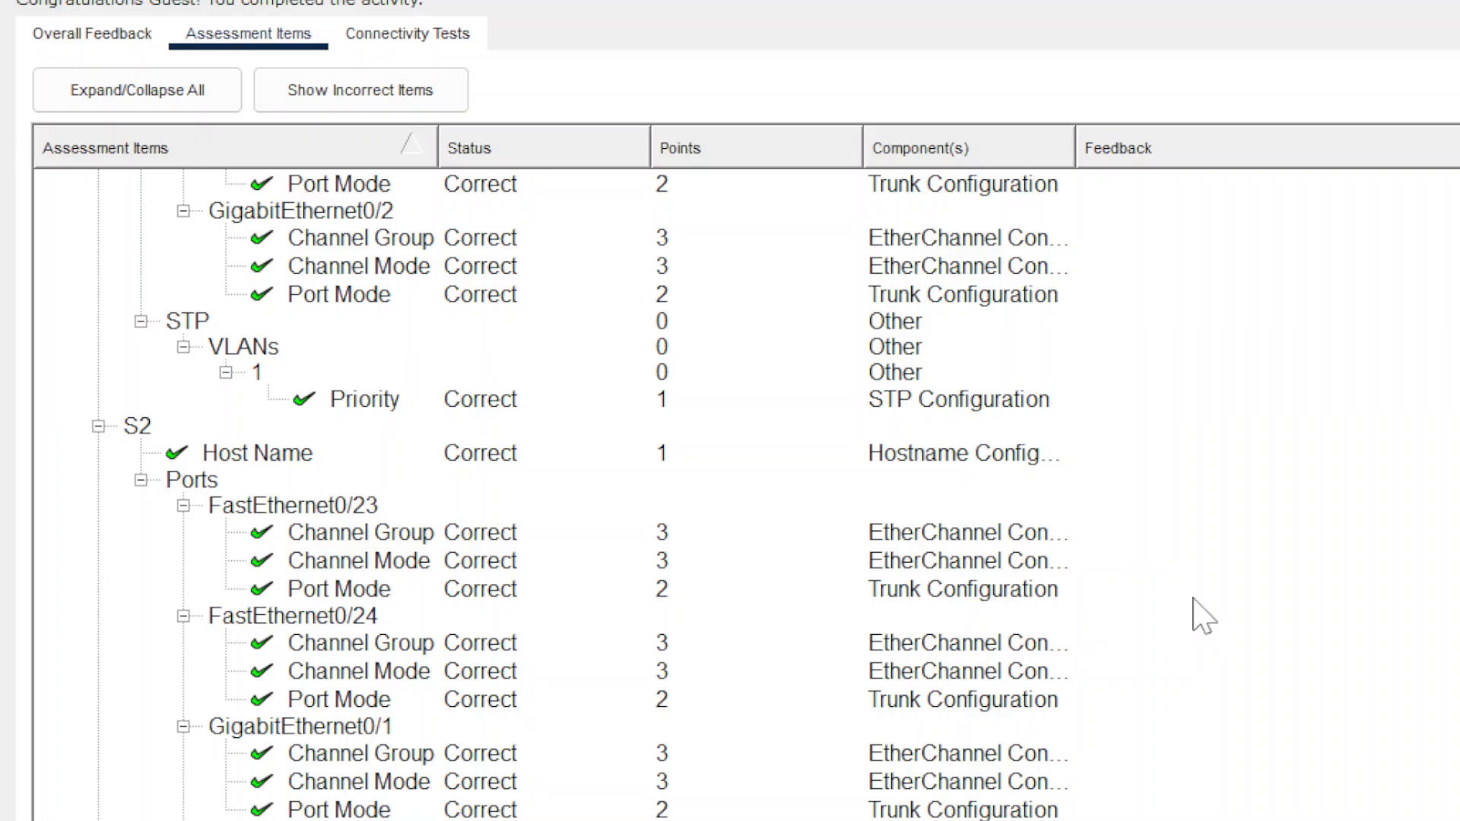
pyautogui.scroll(5, 1201, 614)
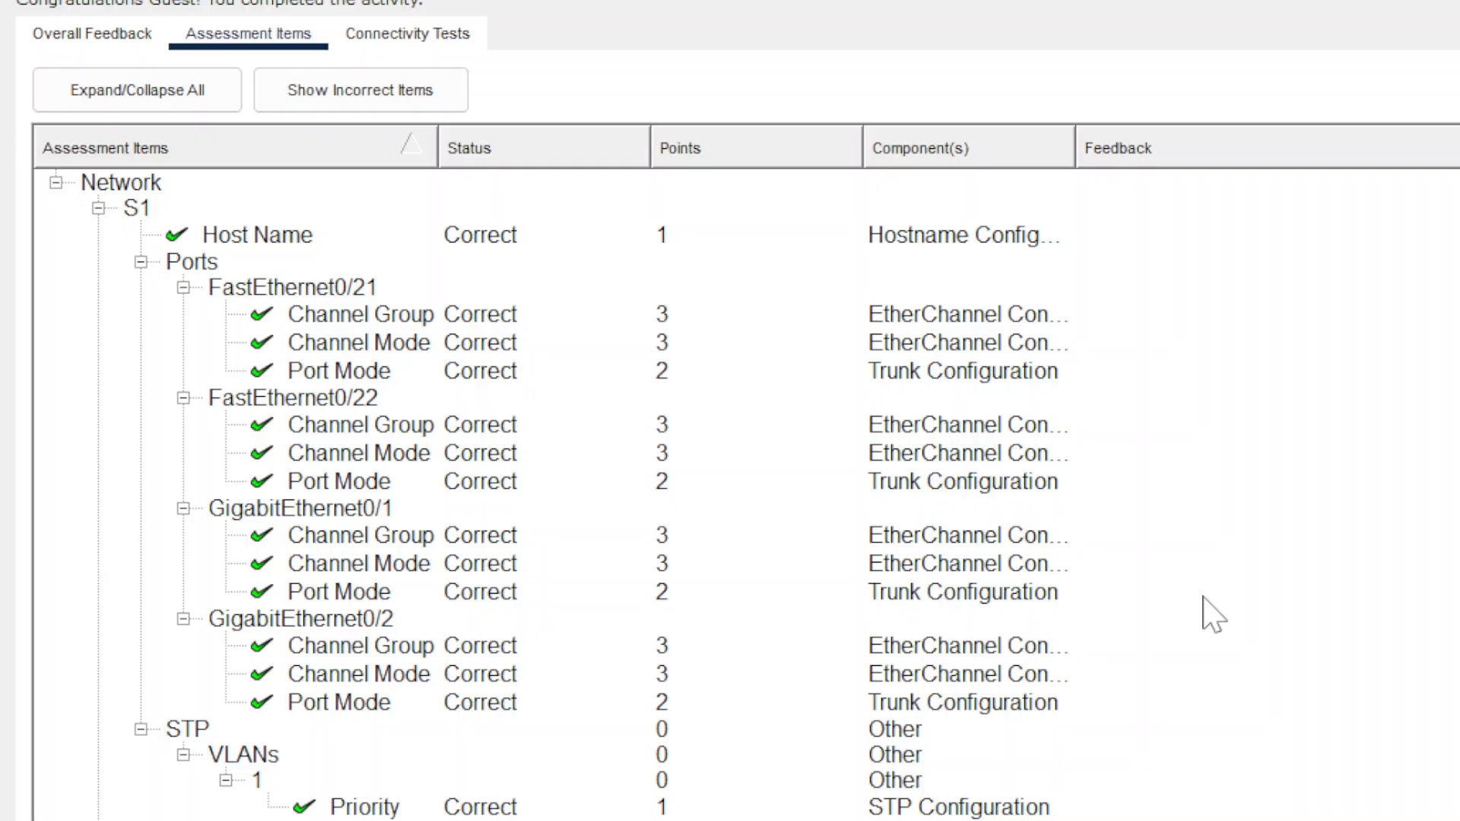